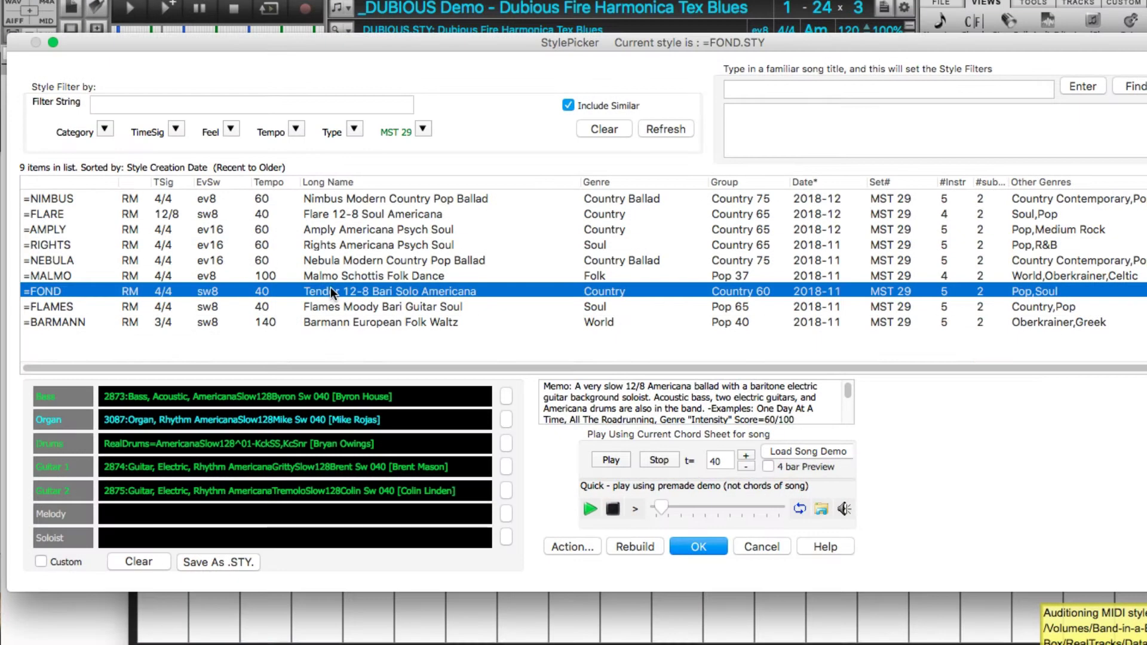
- Audition the =NEBULA, =RIGHTS, _CAROUSL, _GIMLET, _HUDSON and _HRGLASS styles in the StylePicker
{"action": "left_click", "coordinate": [343, 260]}
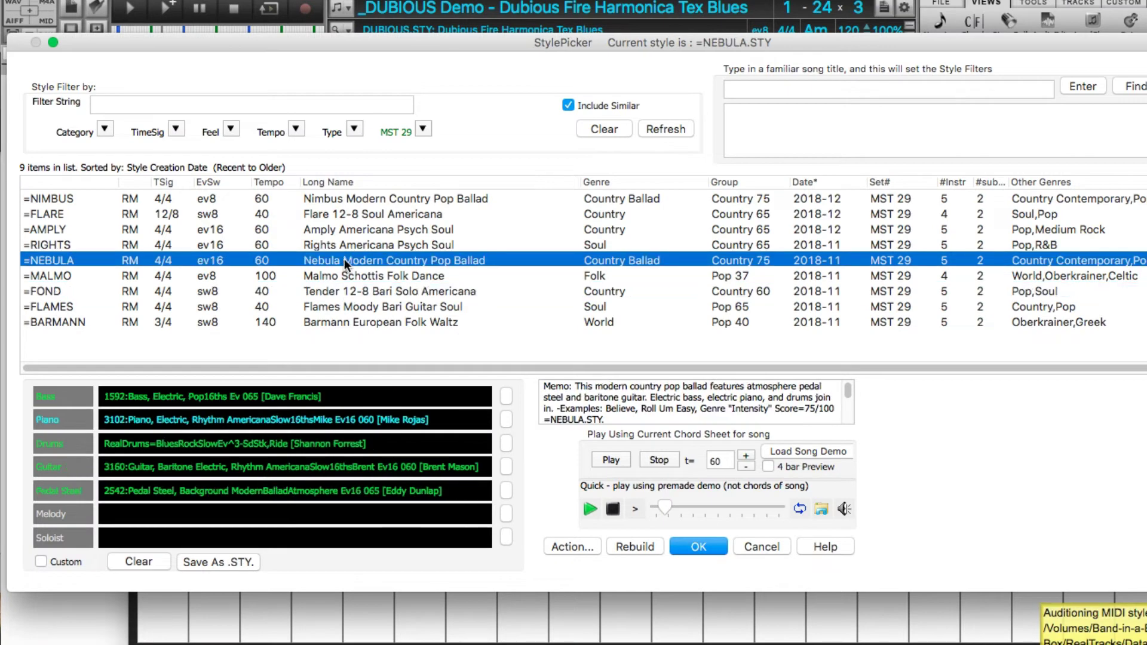
{"action": "left_click", "coordinate": [354, 245]}
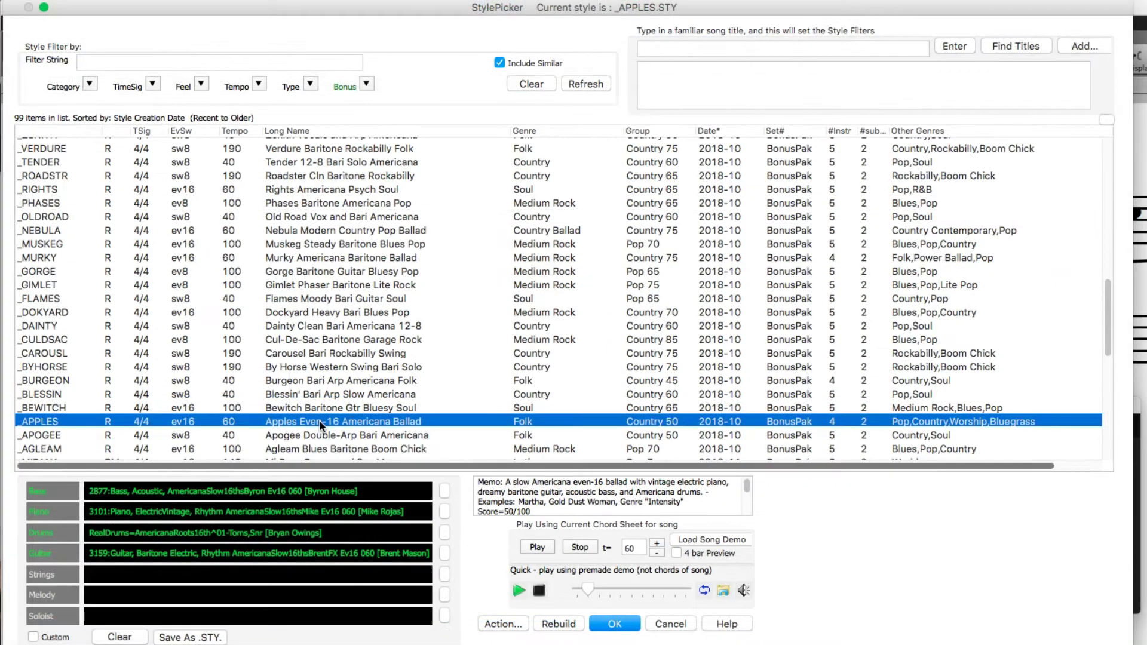
{"action": "left_click", "coordinate": [327, 358]}
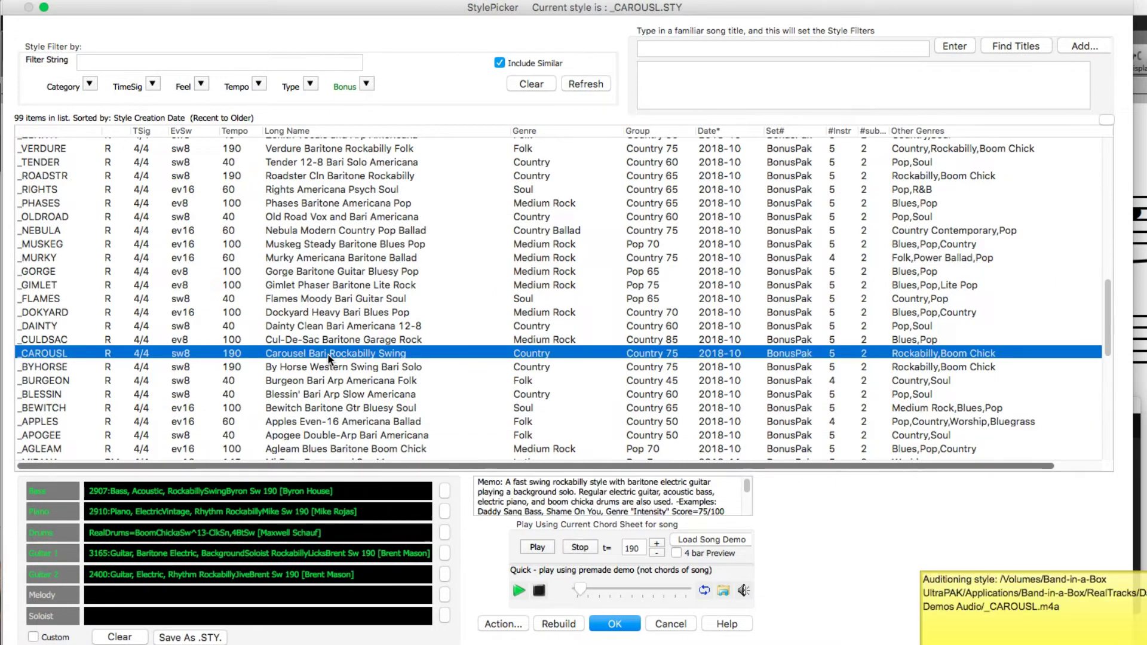
{"action": "left_click", "coordinate": [334, 286]}
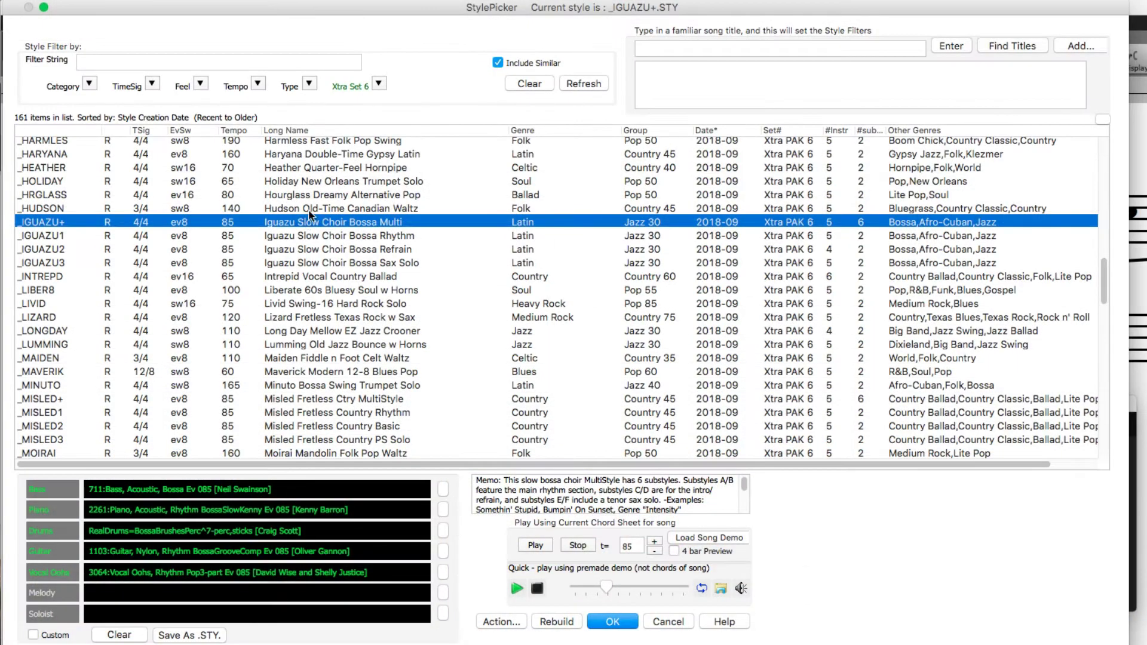
{"action": "left_click", "coordinate": [311, 209]}
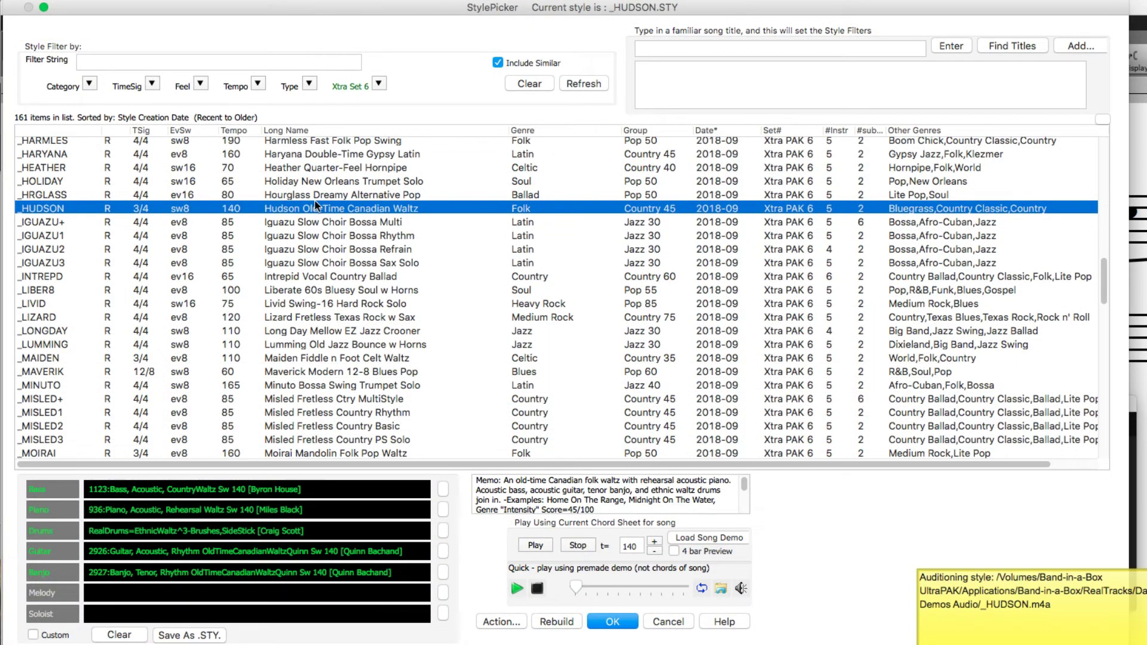
{"action": "left_click", "coordinate": [332, 195]}
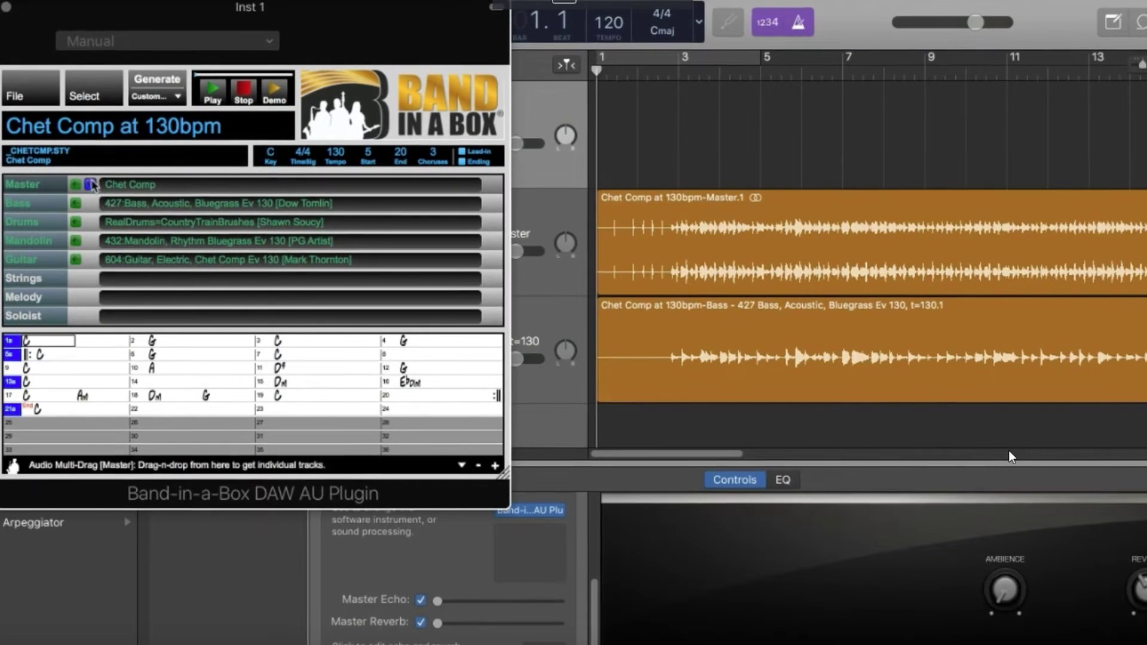
- Transfer the Chet Comp and laid-back jazz tracks from the Band-in-a-Box plugin into the DAW timelines as audio tracks
{"action": "left_click_drag", "start_coordinate": [13, 465], "coordinate": [604, 432]}
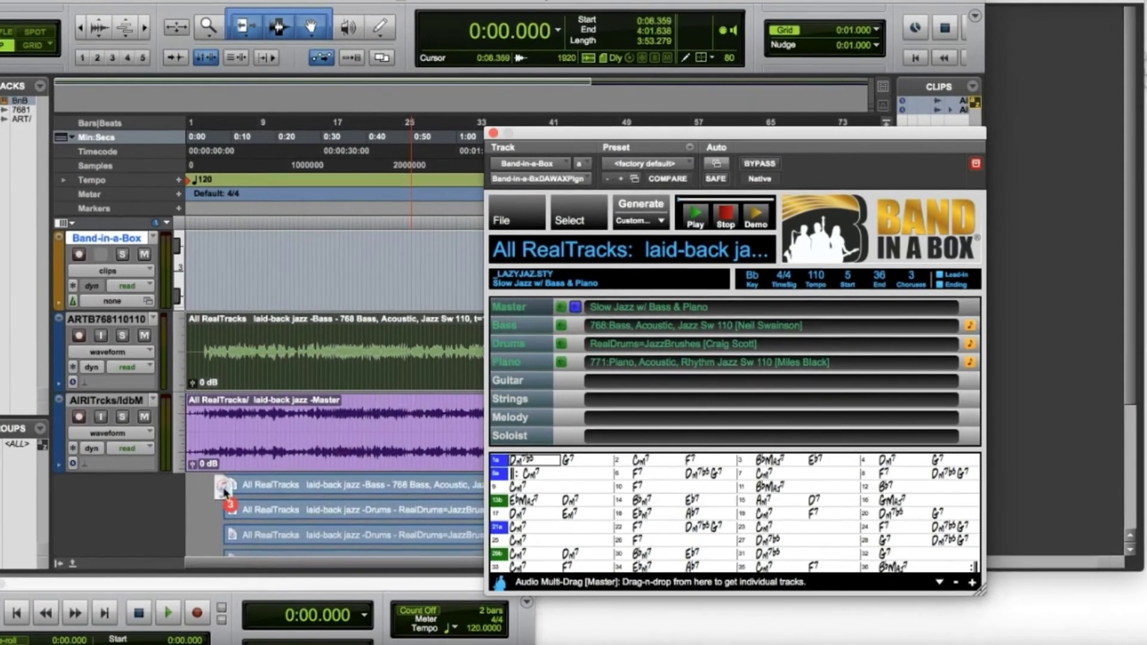
{"action": "left_click_drag", "start_coordinate": [203, 493], "coordinate": [193, 493]}
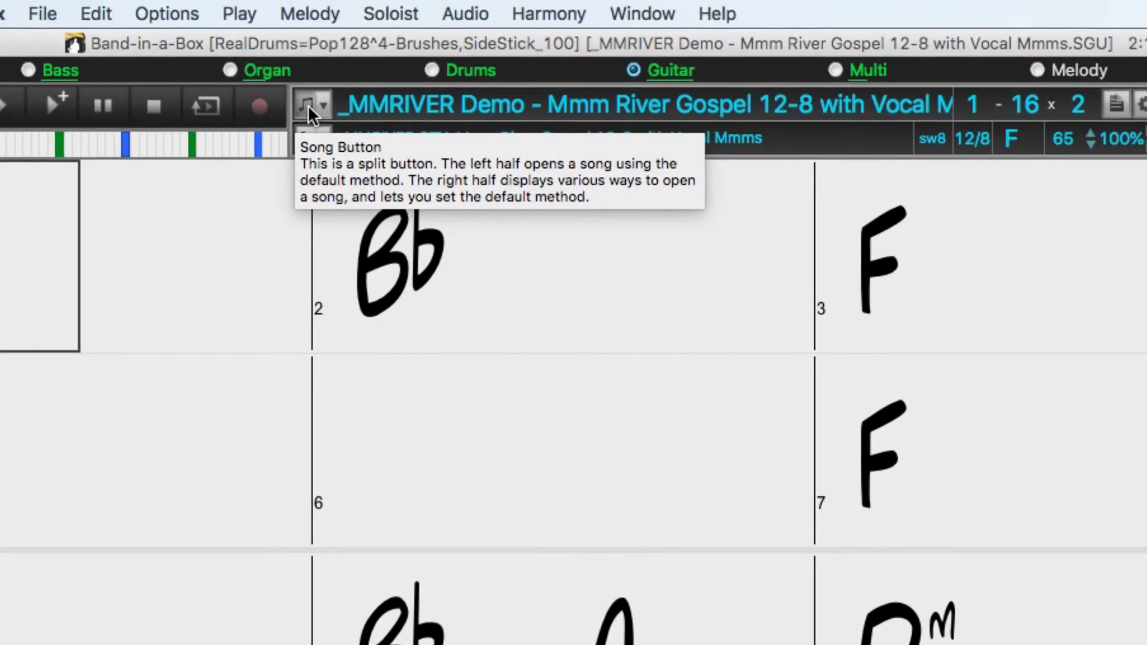
- Open the Song Picker, browse the MySongs list and show its Chords/Melody filter options
{"action": "left_click", "coordinate": [307, 106]}
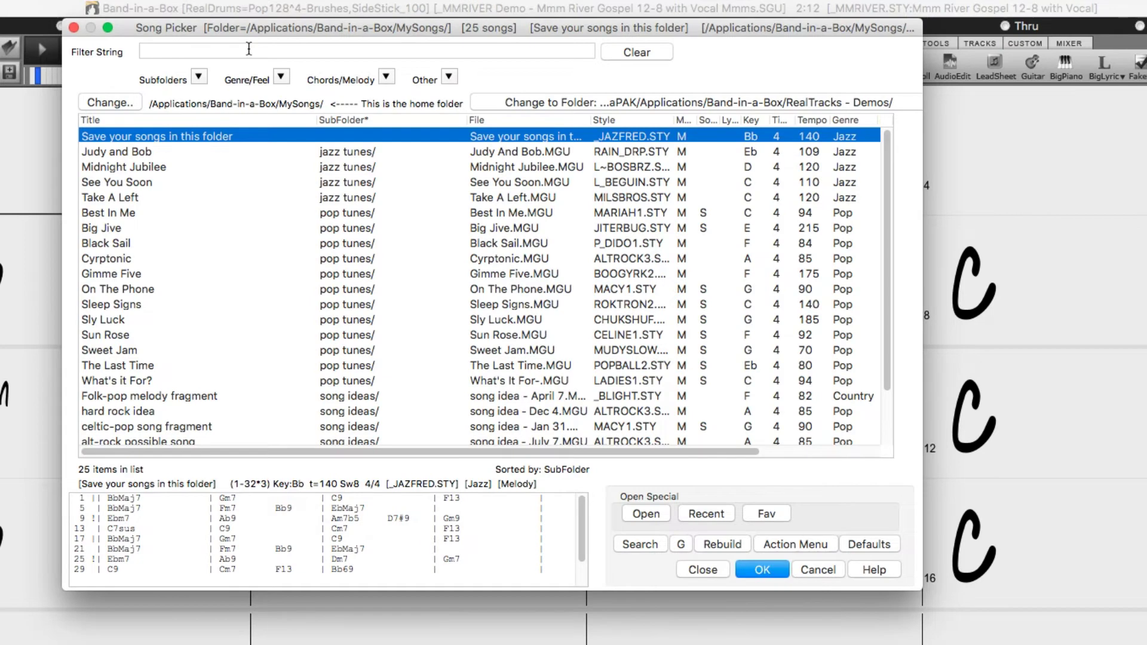
{"action": "scroll", "coordinate": [373, 309], "scroll_direction": "down", "scroll_amount": 3}
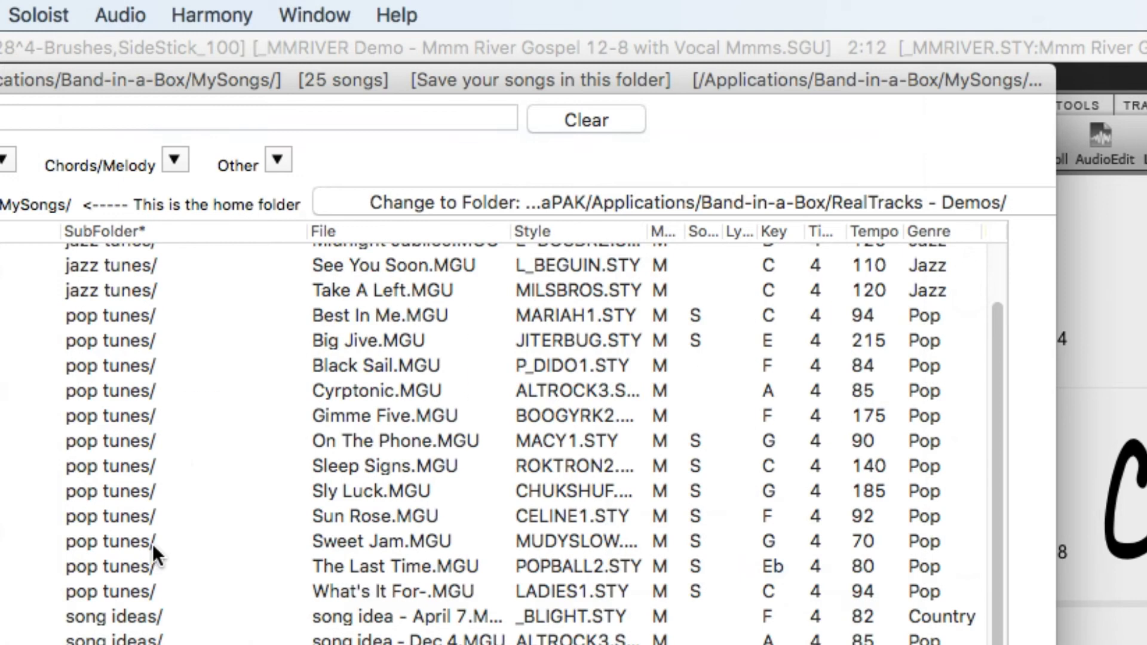
{"action": "left_click", "coordinate": [176, 160]}
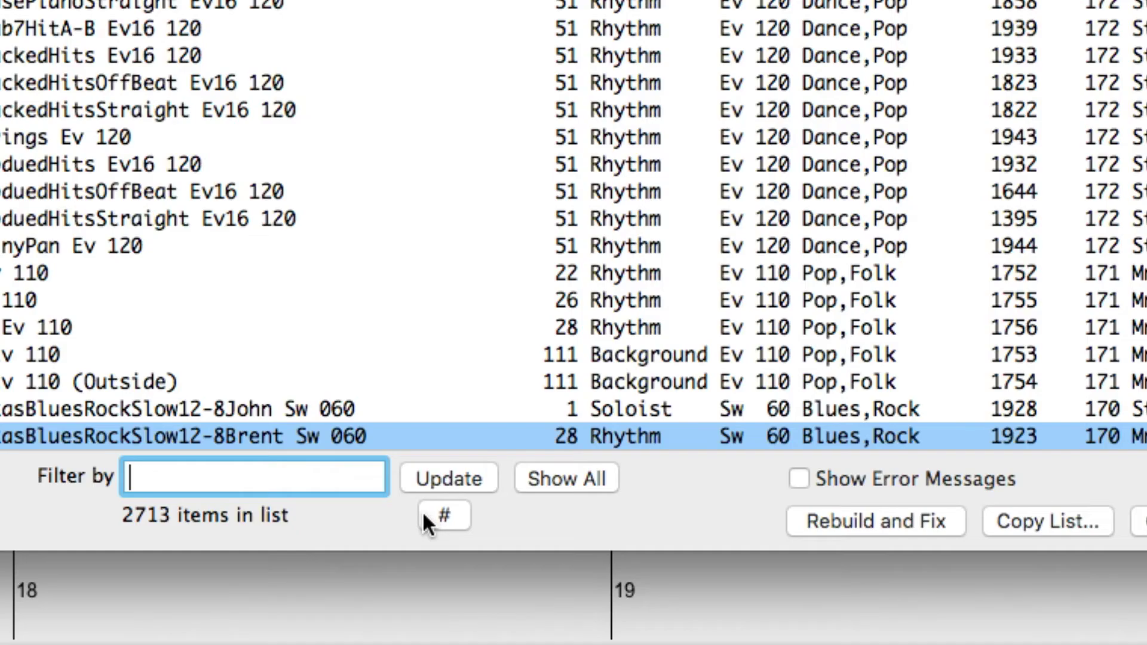
- Examine the filter options of the RealTracks list and the feel and time signature filters for MIDI SuperTracks
{"action": "left_click", "coordinate": [421, 511]}
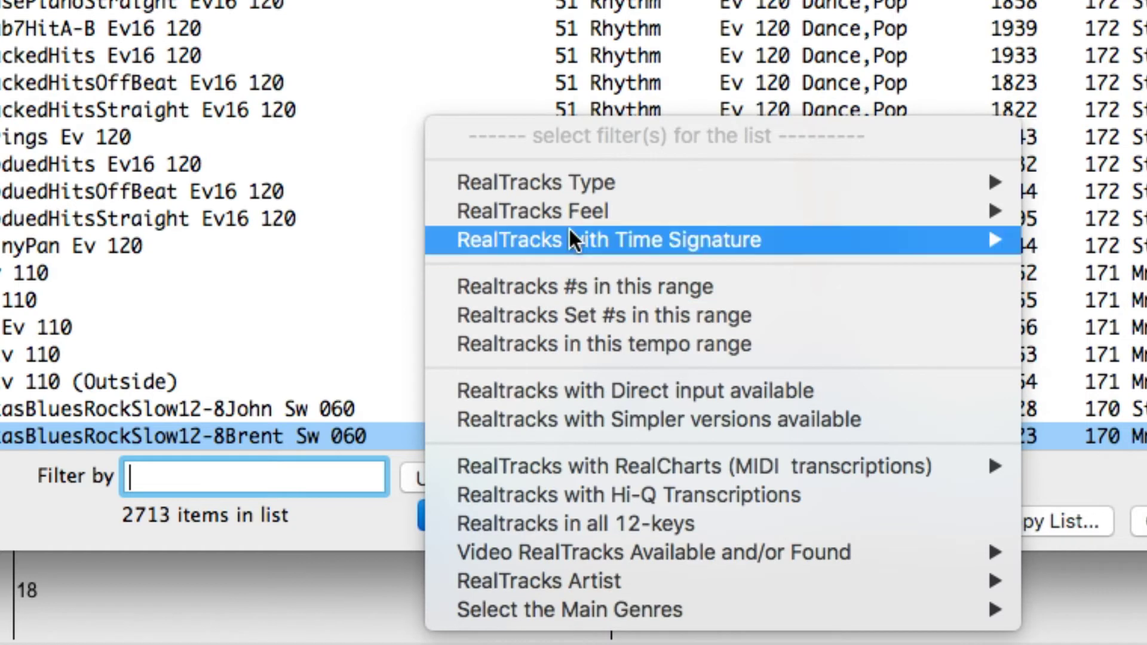
{"action": "mouse_move", "coordinate": [581, 192]}
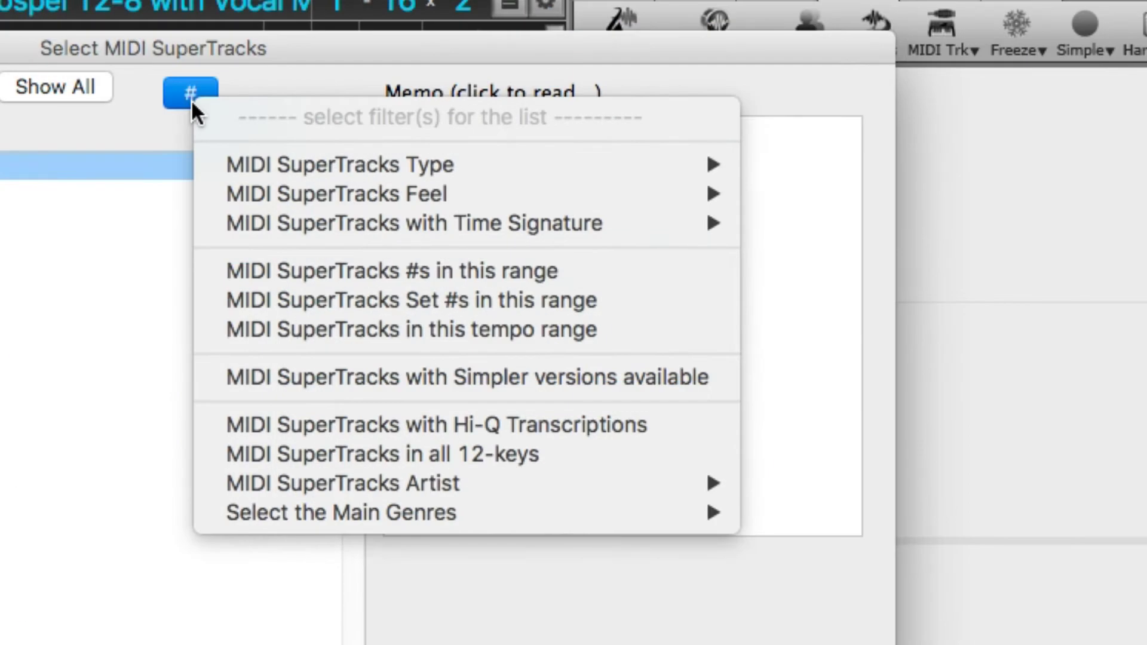
{"action": "mouse_move", "coordinate": [257, 190]}
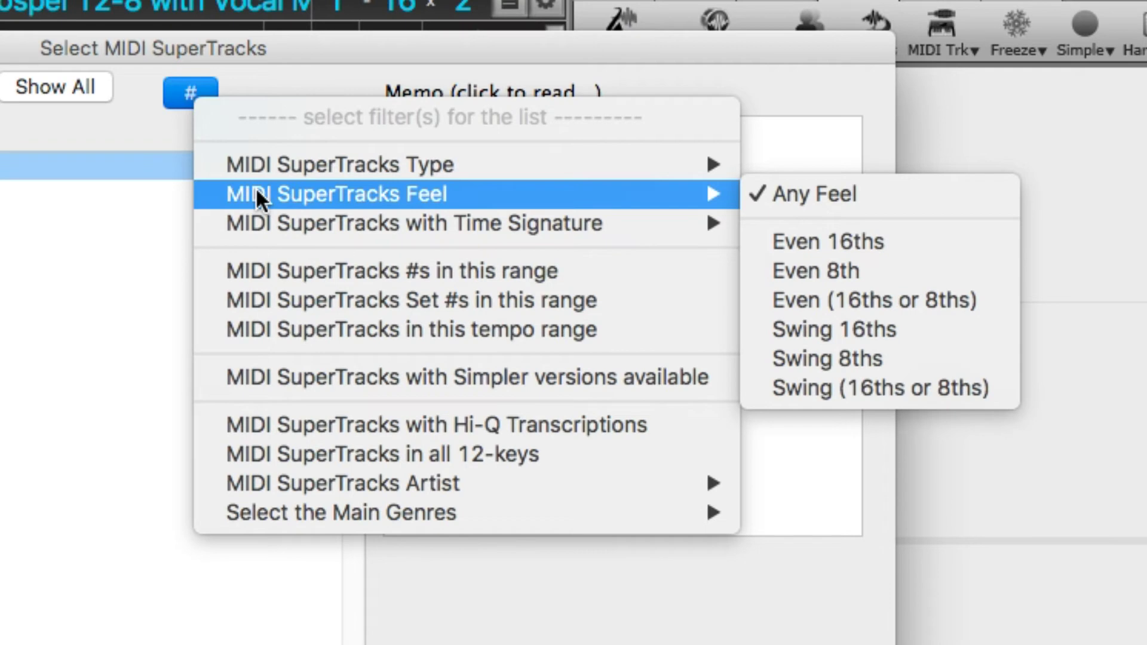
{"action": "mouse_move", "coordinate": [269, 222]}
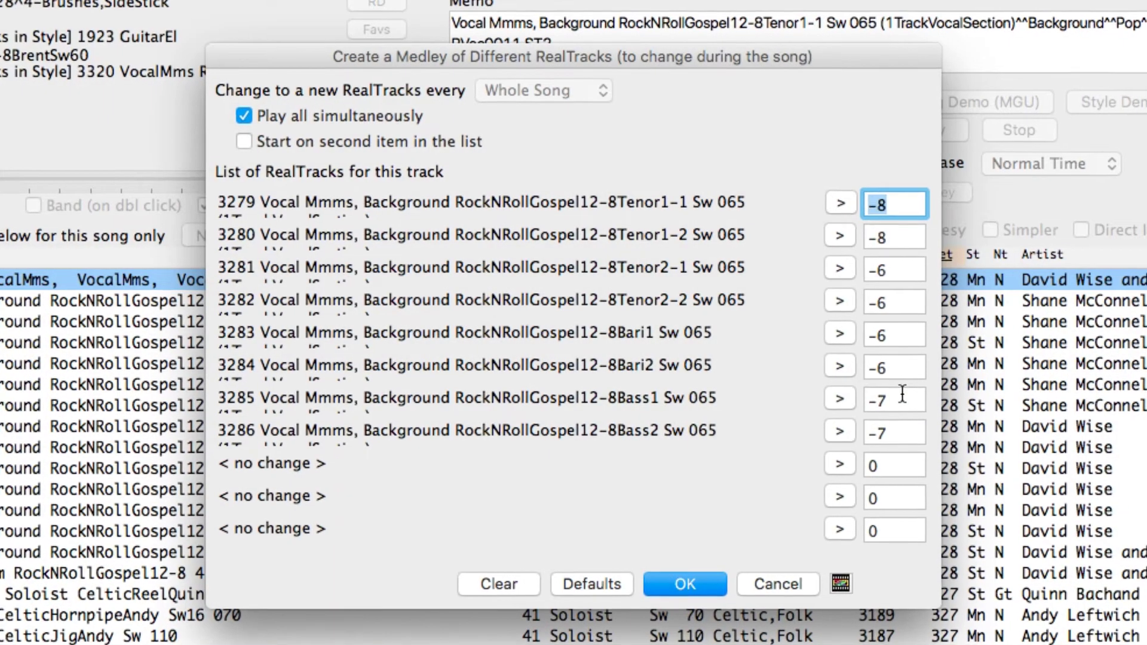
- Set the level of the 3285 Vocal Mmms Bass1 RealTrack to -5 in the simultaneous medley
{"action": "double_click", "coordinate": [902, 397]}
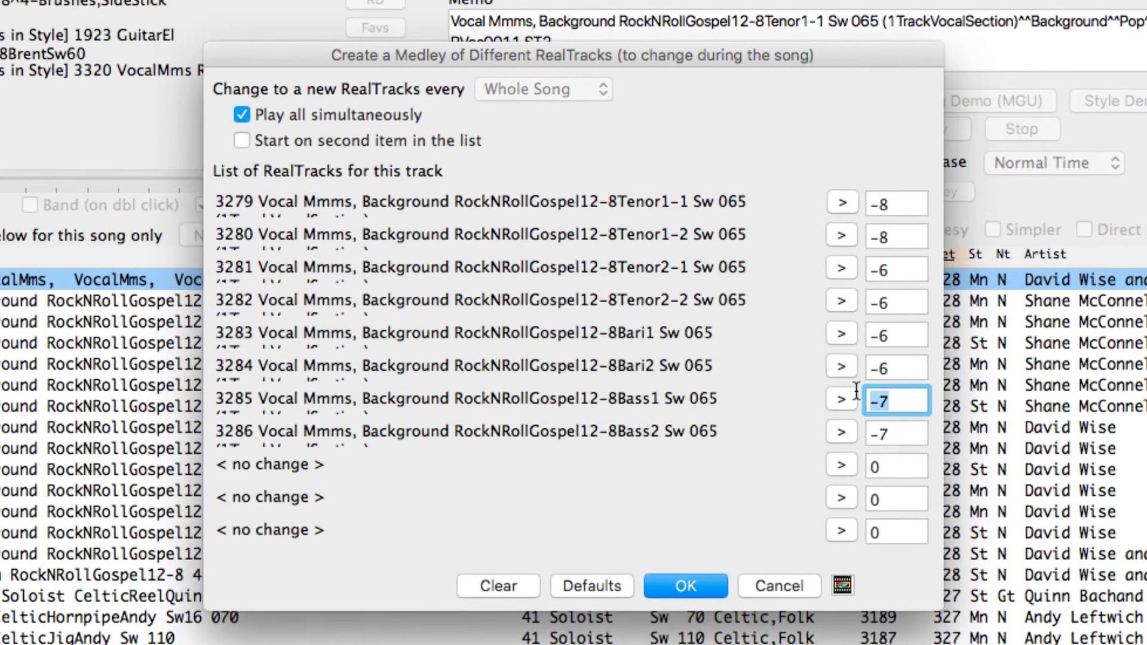
{"action": "type", "text": "-5"}
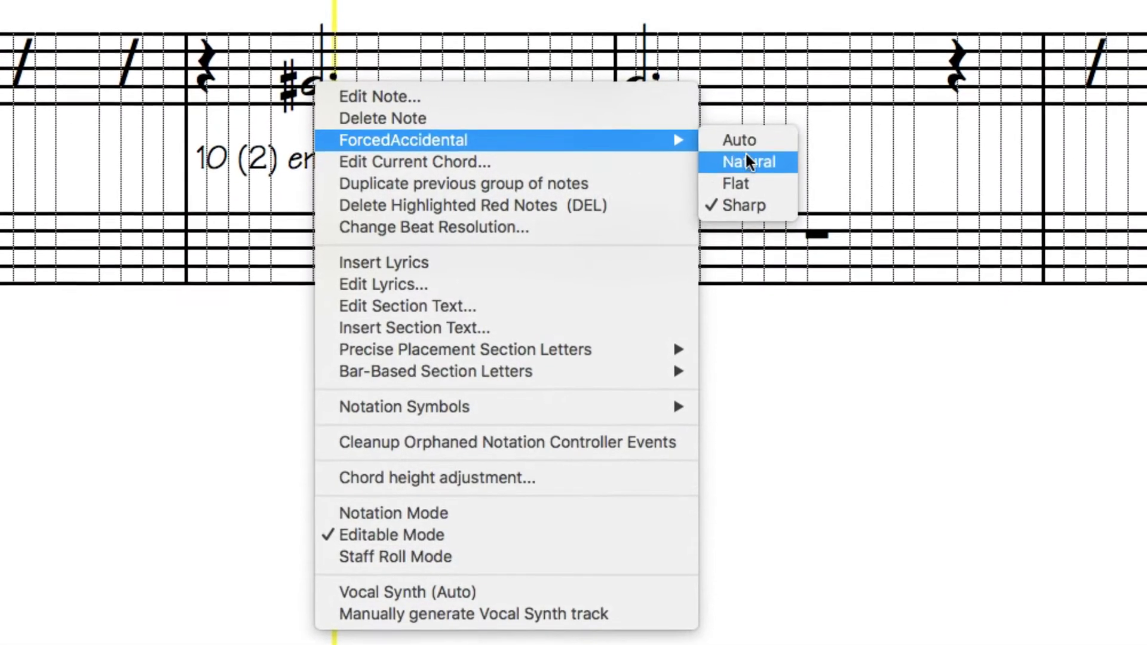
- Set the forced accidental of the selected notation note to Flat
{"action": "left_click", "coordinate": [756, 189]}
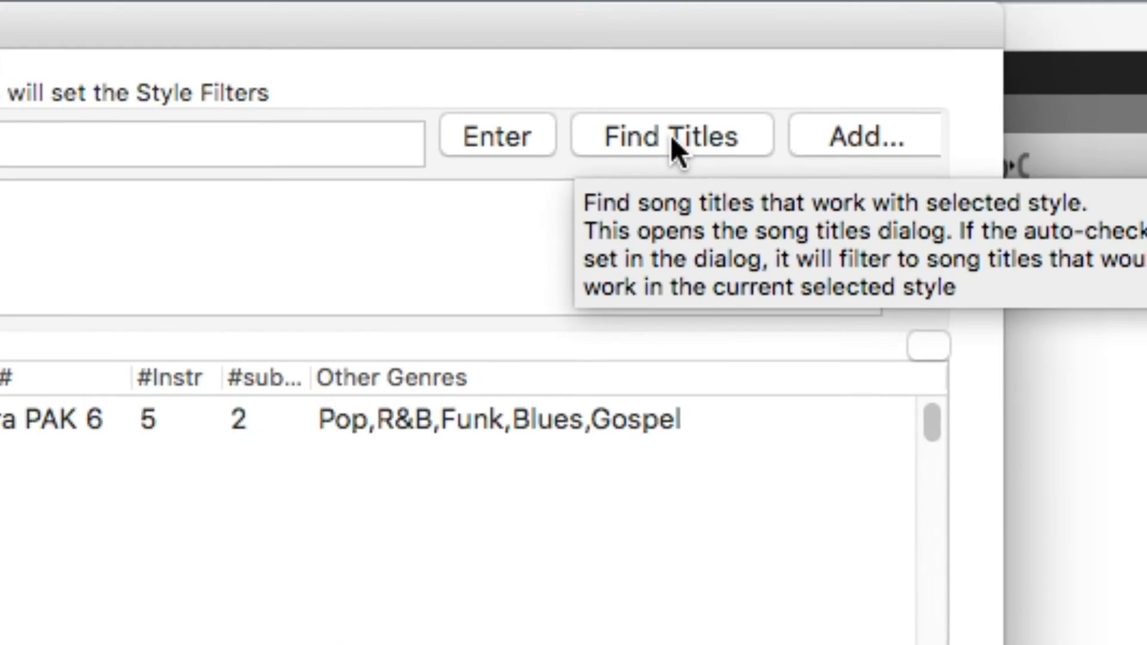
- Open the Song Titles Browser for the _LIBER8 style and look through the titles
{"action": "left_click", "coordinate": [662, 141]}
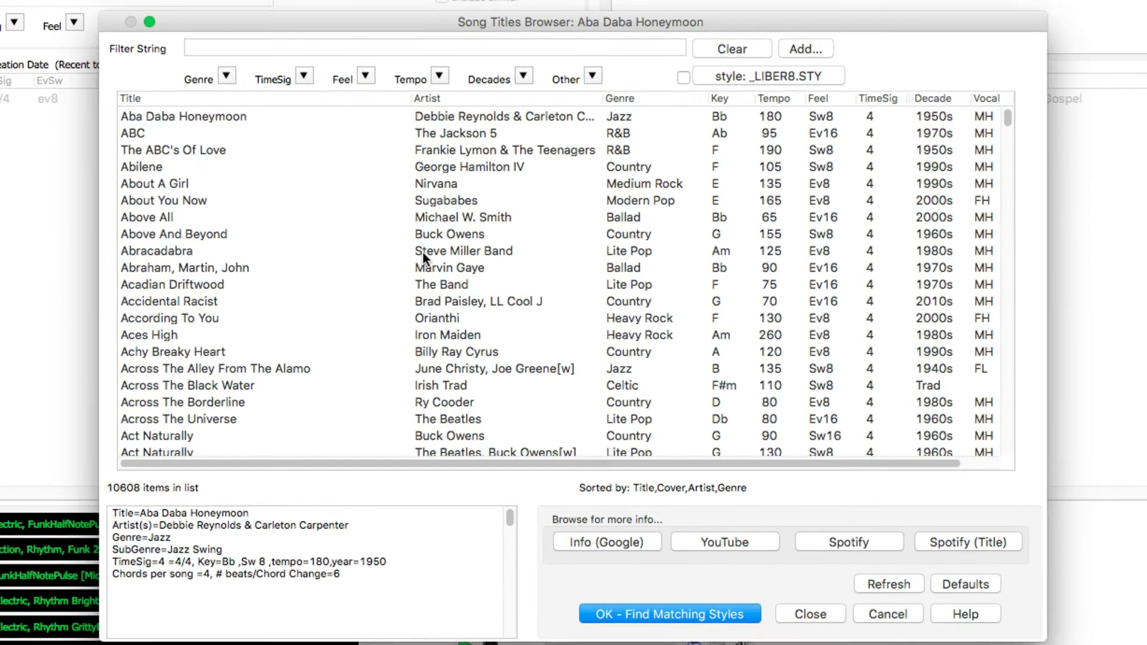
{"action": "scroll", "coordinate": [483, 234], "scroll_direction": "down", "scroll_amount": 10}
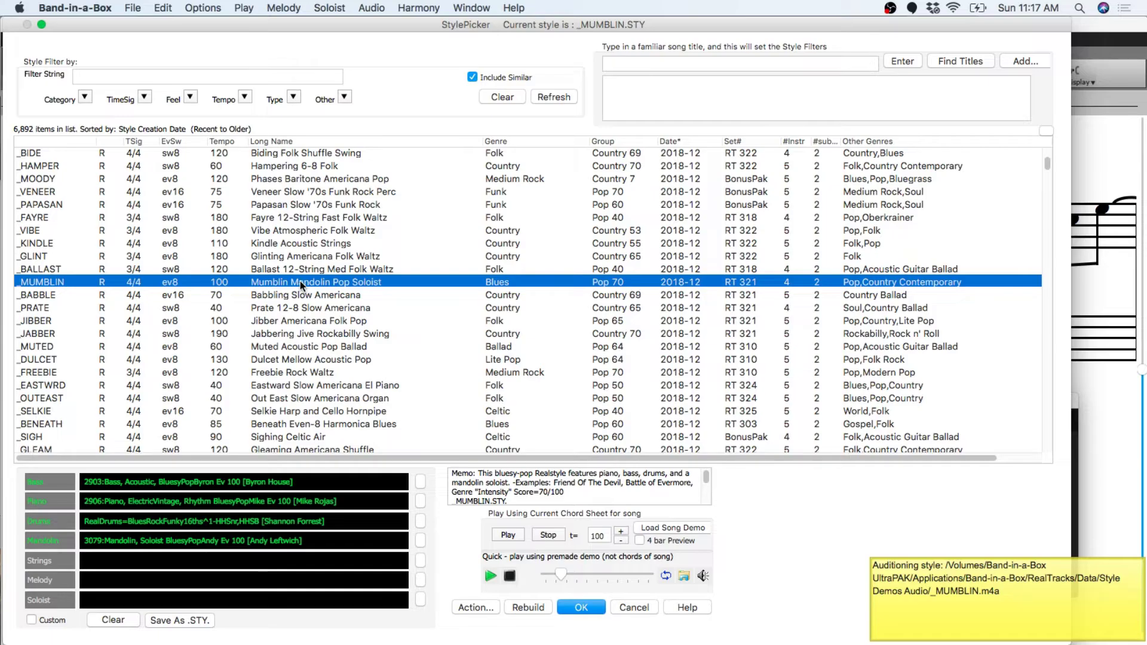
- Audition the Dulcet Mellow Acoustic Pop and Selkie Harp and Cello Hornpipe styles in the StylePicker
{"action": "left_click", "coordinate": [280, 361]}
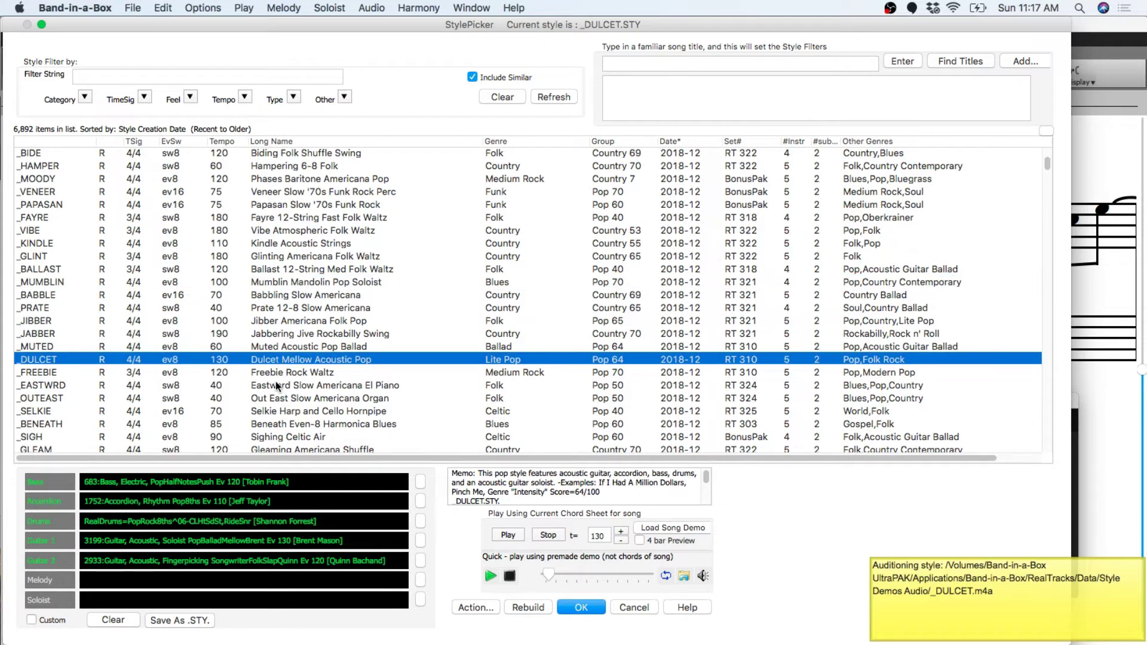
{"action": "left_click", "coordinate": [274, 412]}
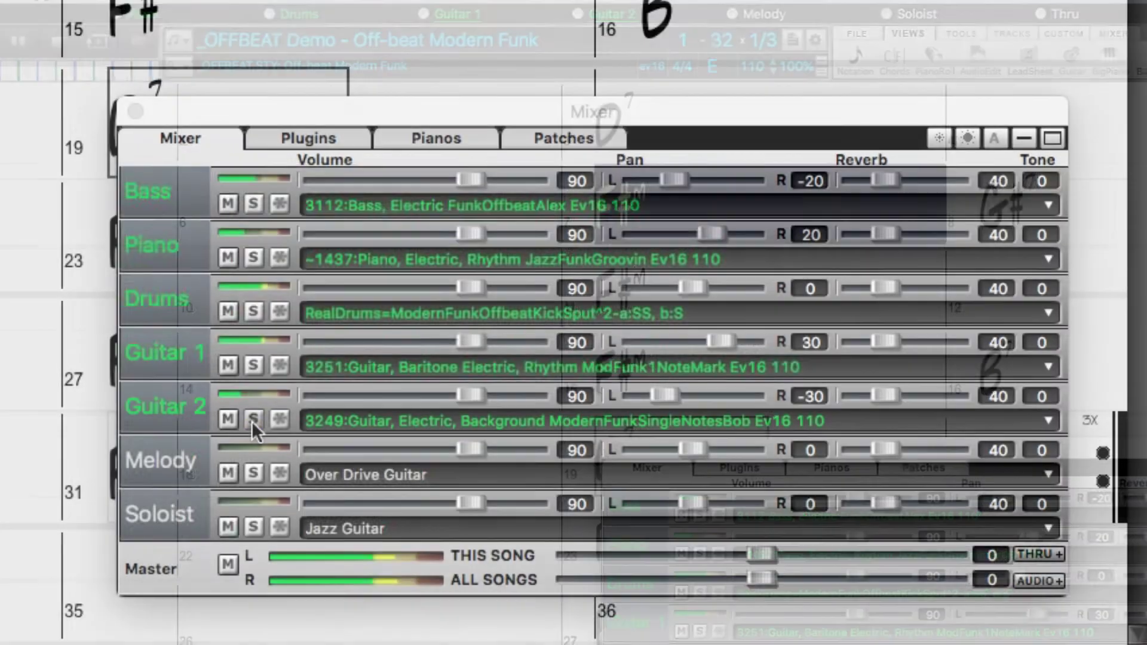
- Solo Guitar 2, Guitar 1, Drums, Bass and Piano one after another in the mixer to build up the full band
{"action": "left_click", "coordinate": [253, 420]}
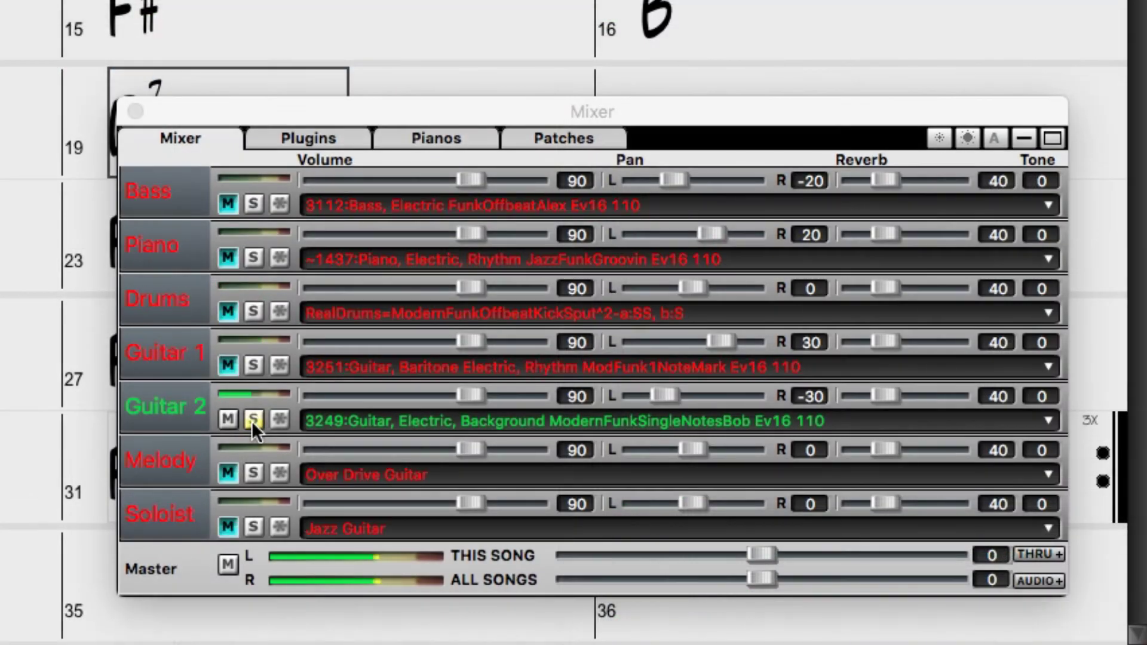
{"action": "left_click", "coordinate": [253, 367]}
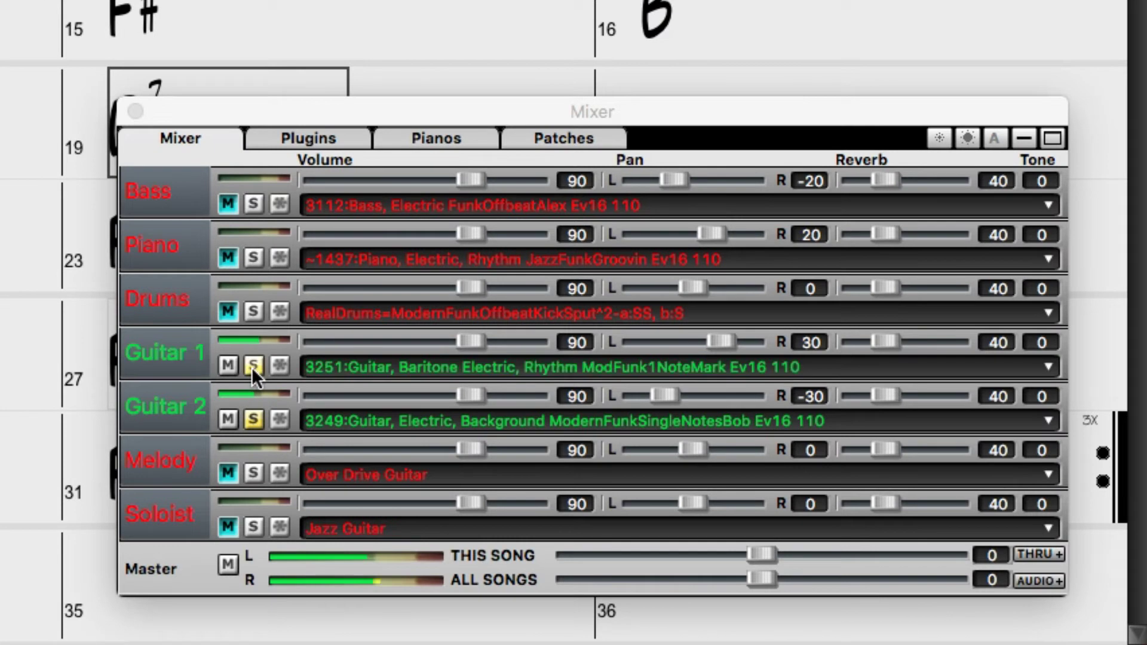
{"action": "left_click", "coordinate": [254, 311]}
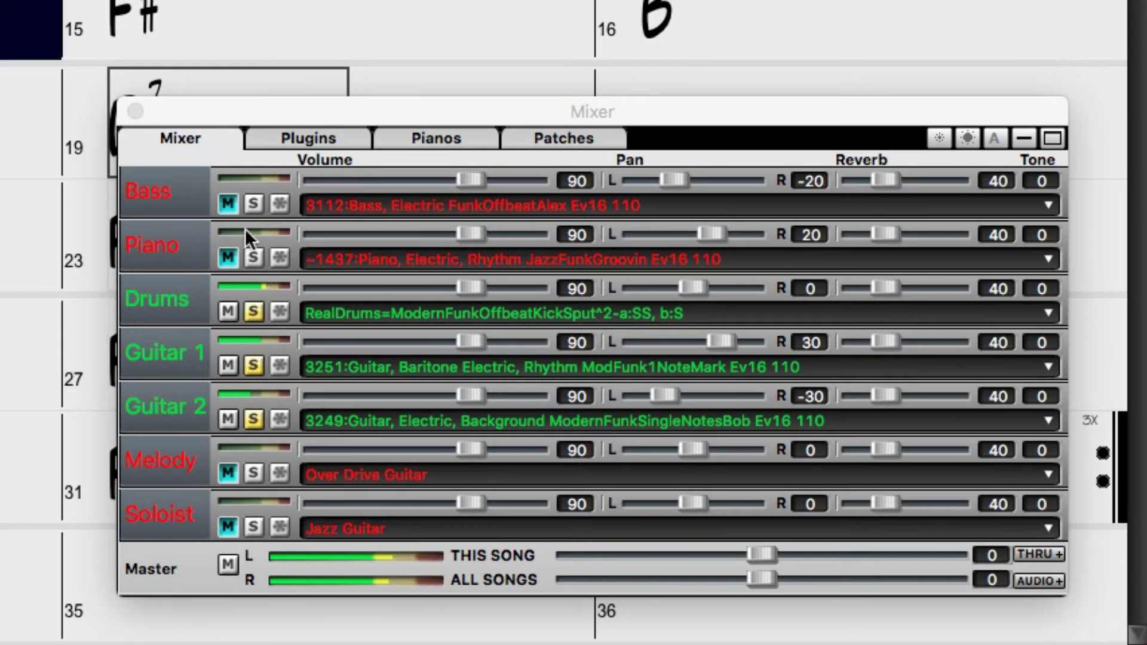
{"action": "left_click", "coordinate": [253, 205]}
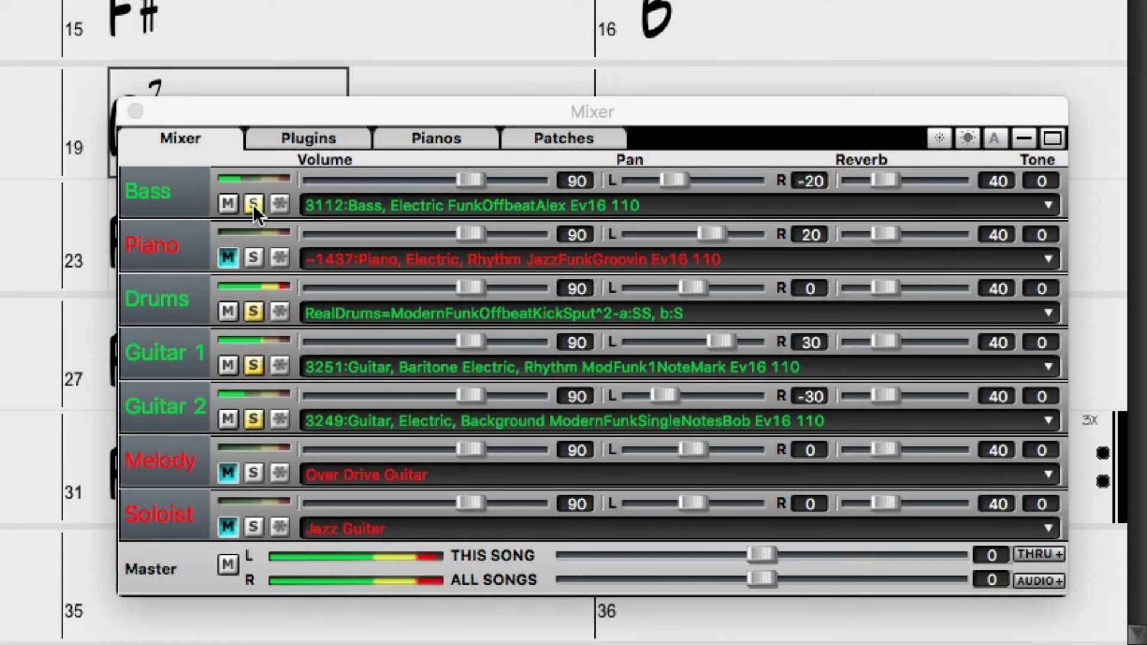
{"action": "left_click", "coordinate": [256, 257]}
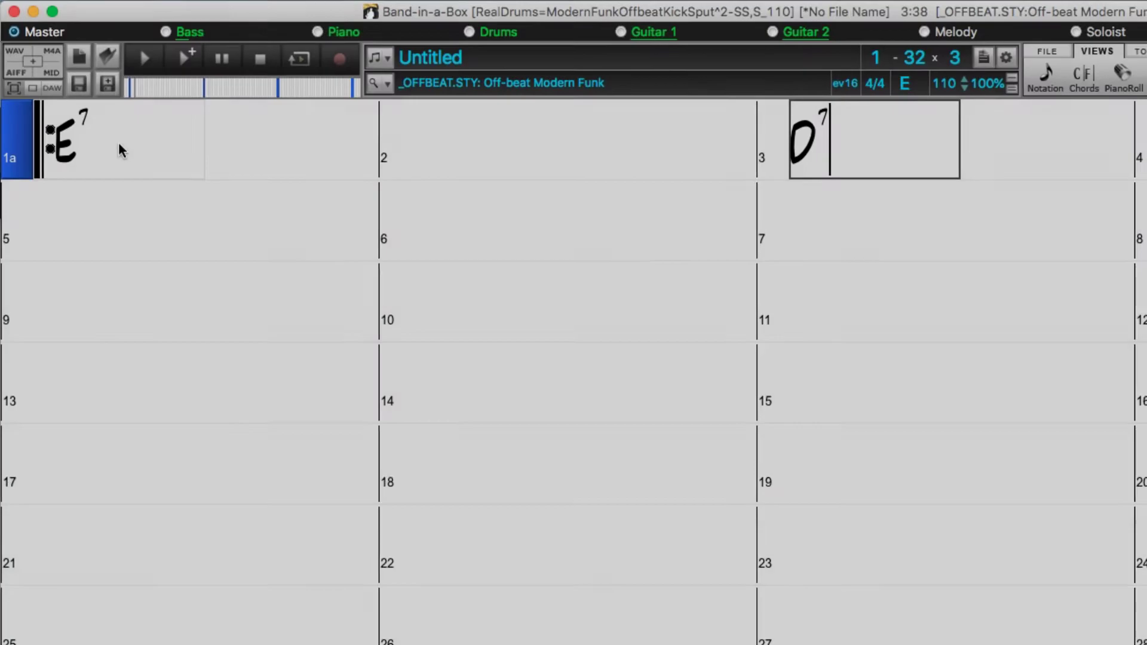
- Enter an E7 chord in the row below the D7 chord in the untitled chord sheet
{"action": "key", "text": "Down"}
{"action": "type", "text": "E7"}
{"action": "key", "text": "Return"}
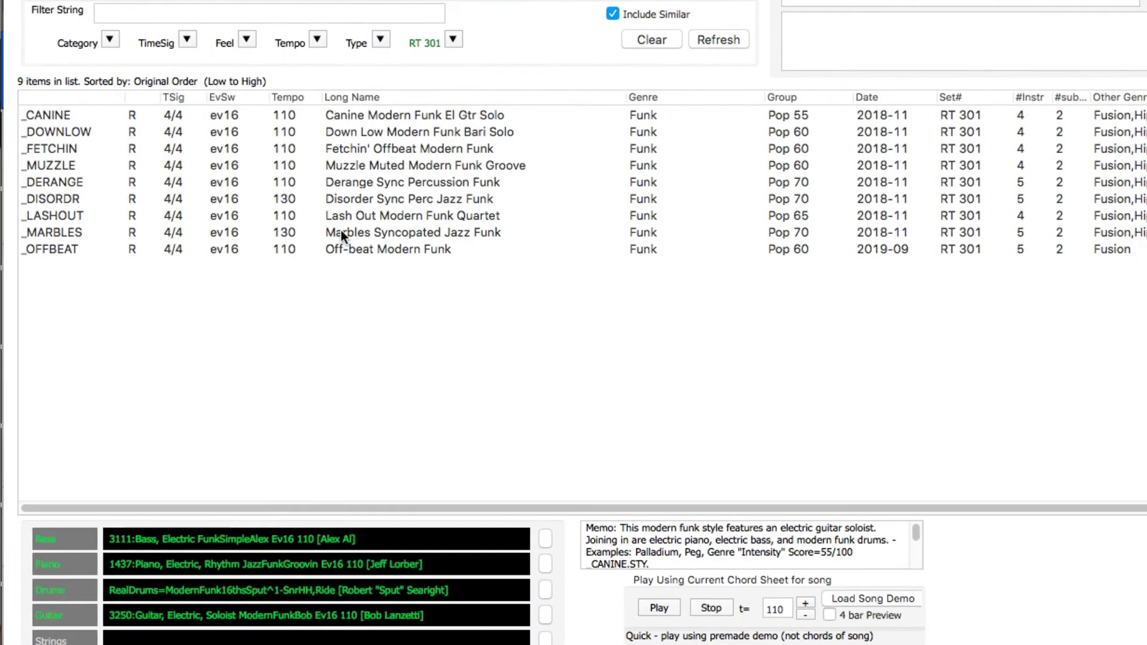
- Select the Off-beat Modern Funk style from the RT 301 list and stop playback of its demo song
{"action": "left_click", "coordinate": [368, 243]}
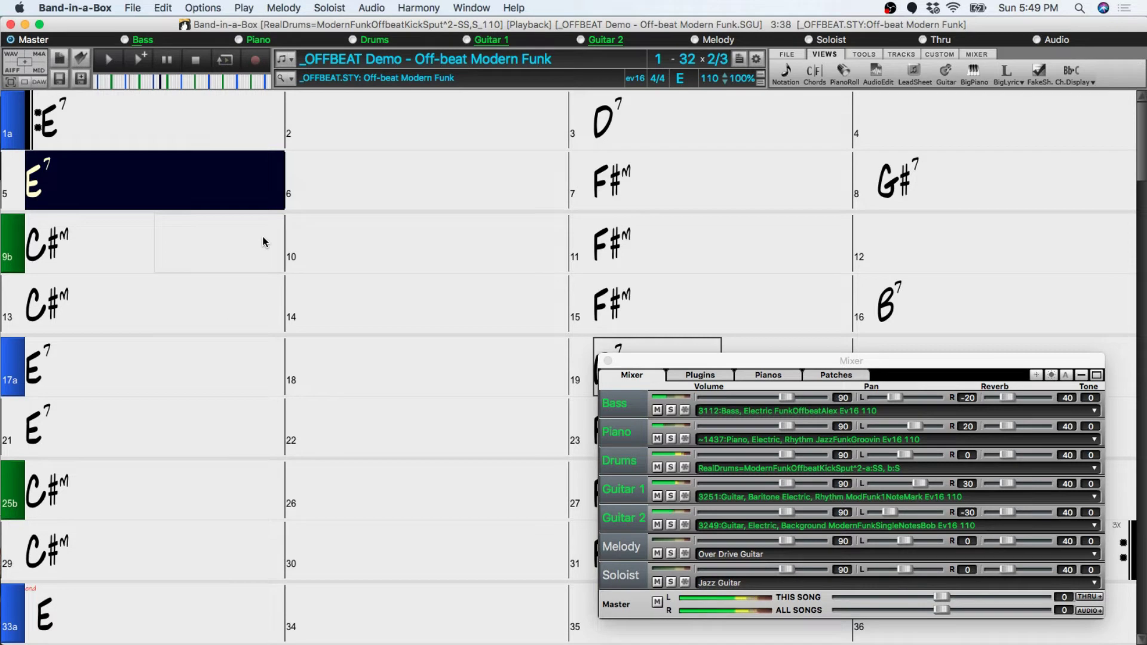
{"action": "left_click", "coordinate": [199, 62]}
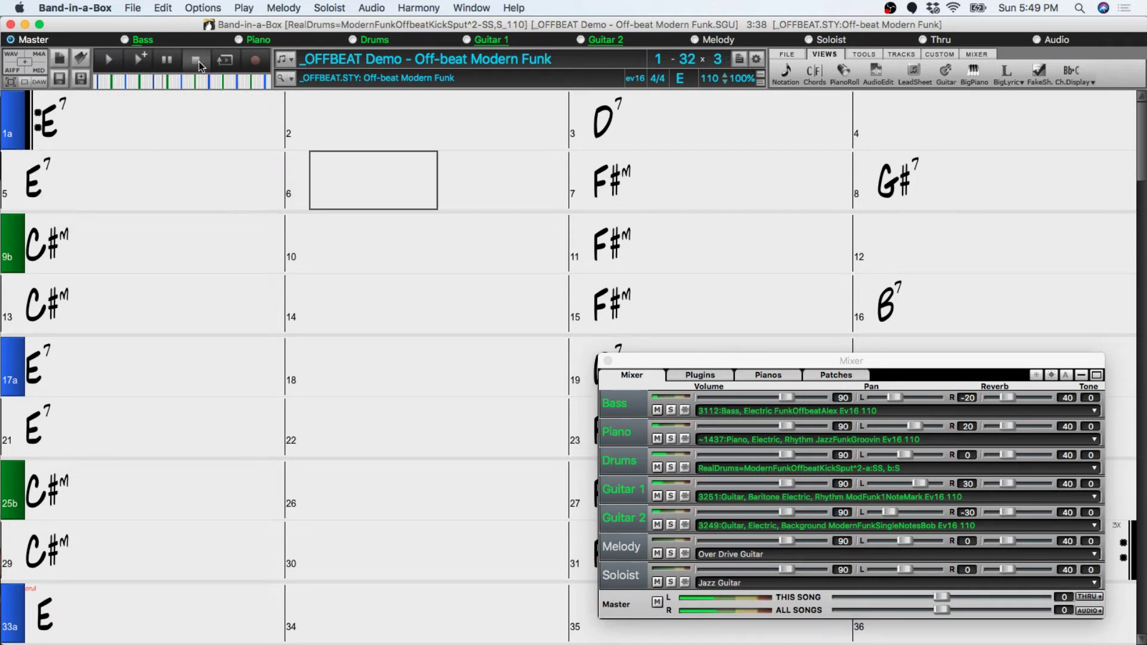
- Replace the opening chords of the Off-beat Modern Funk song with Emaj7 in bar 1, G7sus in bar 2 and F7sus in bar 3
{"action": "left_click", "coordinate": [121, 116]}
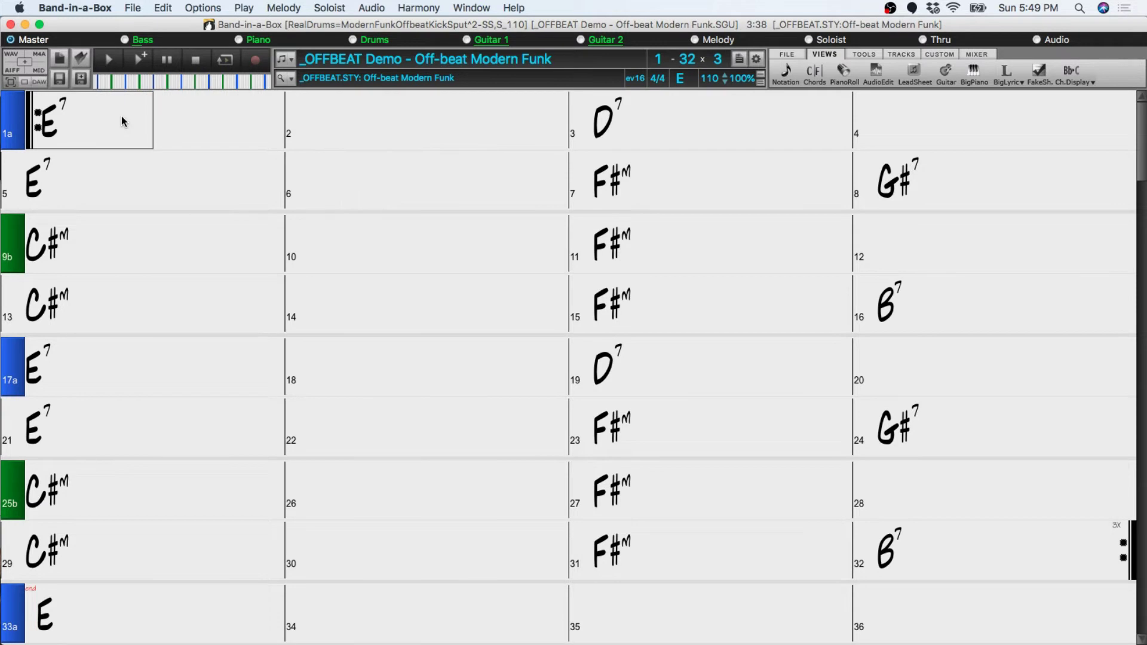
{"action": "type", "text": "Emaj7"}
{"action": "key", "text": "Return"}
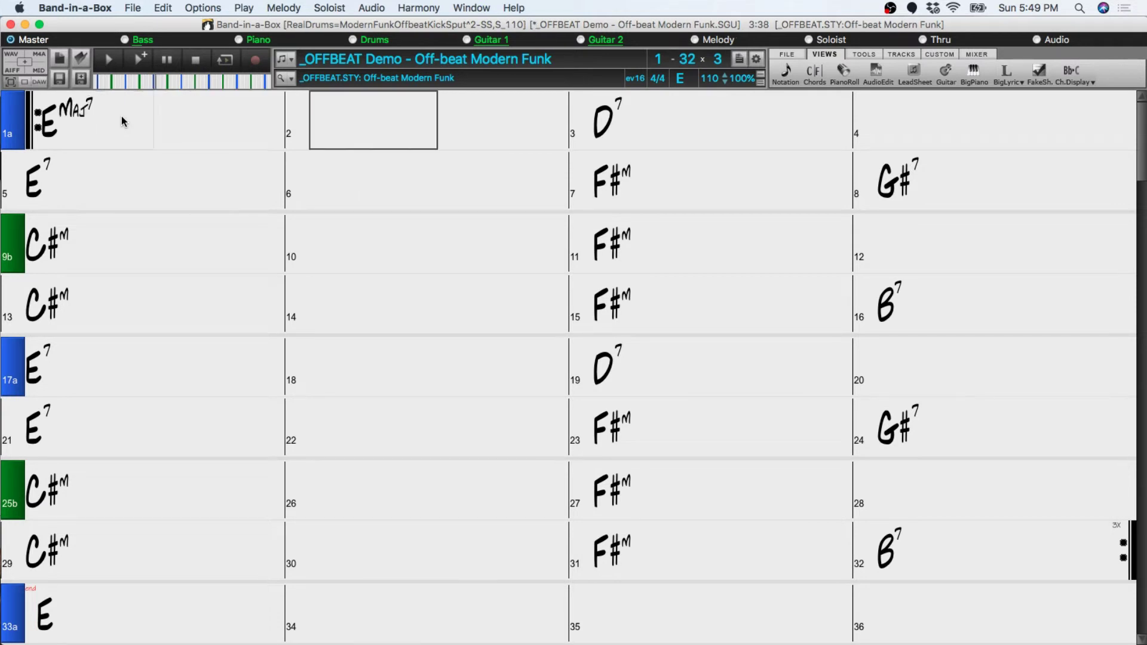
{"action": "type", "text": "G7sus"}
{"action": "key", "text": "Return"}
{"action": "type", "text": "F7sus"}
{"action": "key", "text": "Right"}
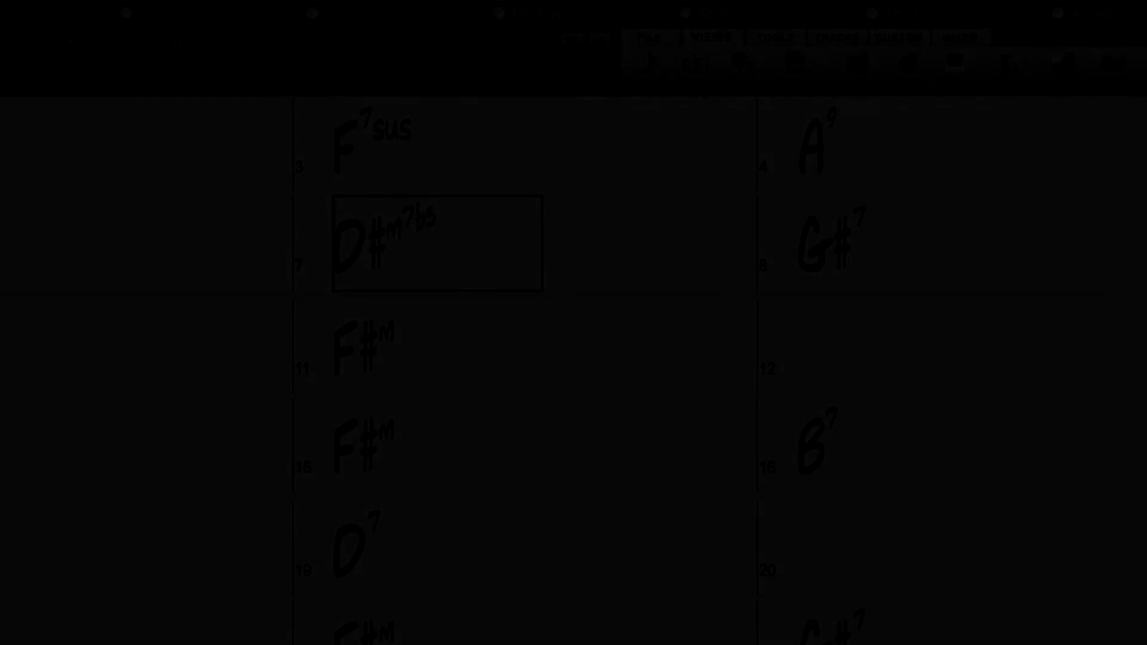
{"action": "key", "text": "Right"}
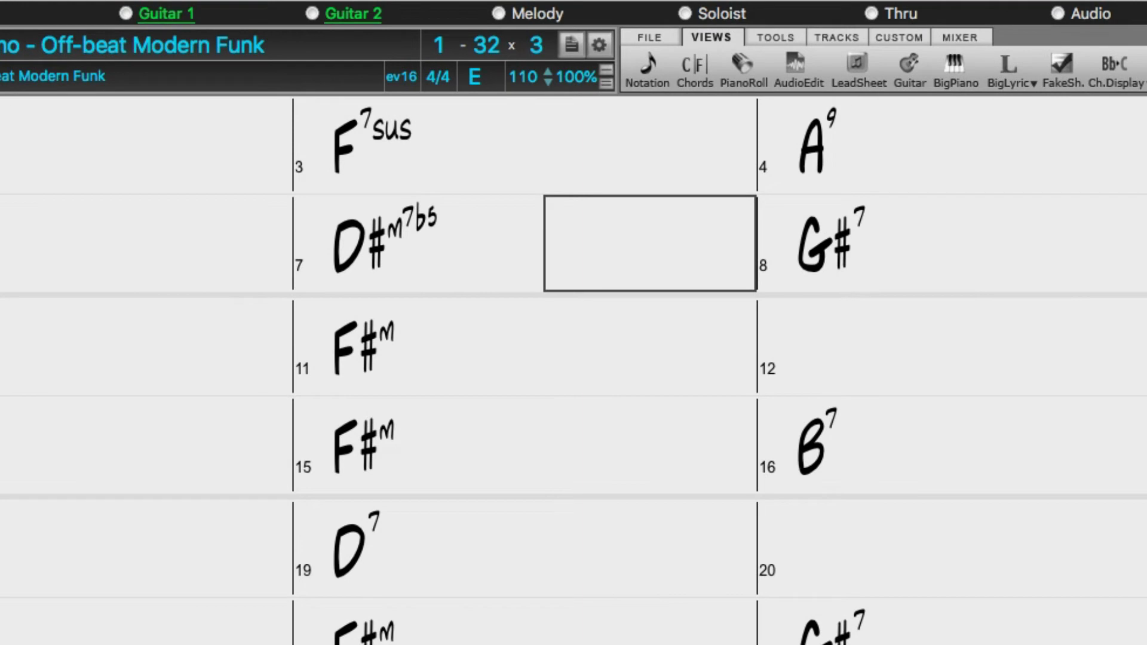
- Transpose the Off-beat Modern Funk song to the key of Eb and regenerate it for playback
{"action": "left_click", "coordinate": [476, 76]}
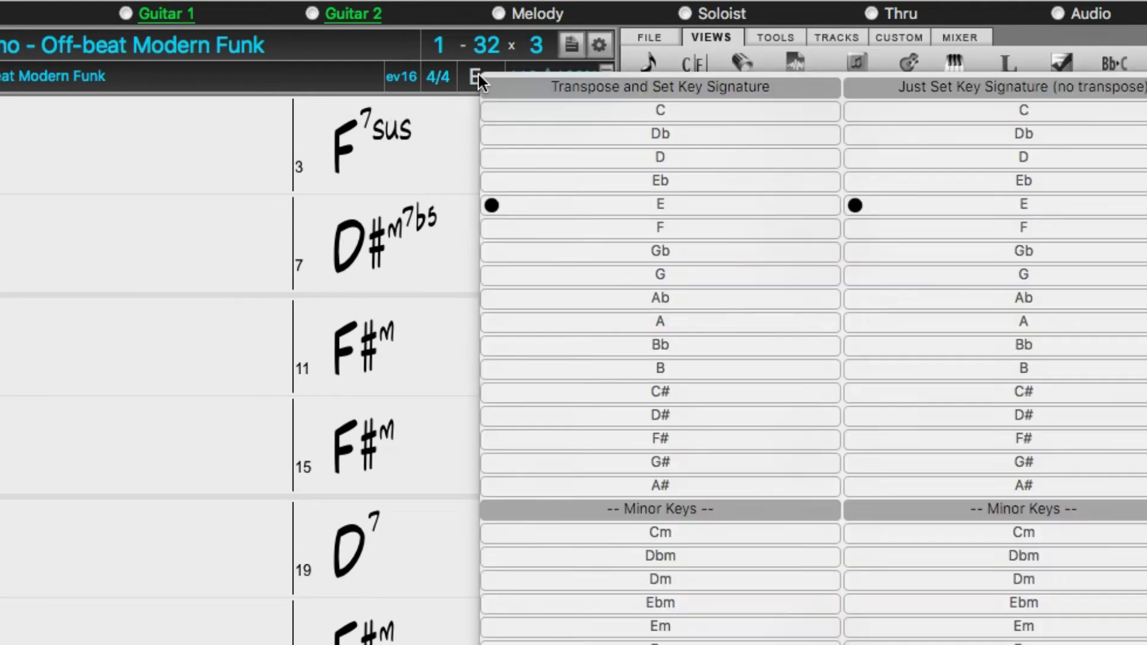
{"action": "left_click", "coordinate": [579, 181]}
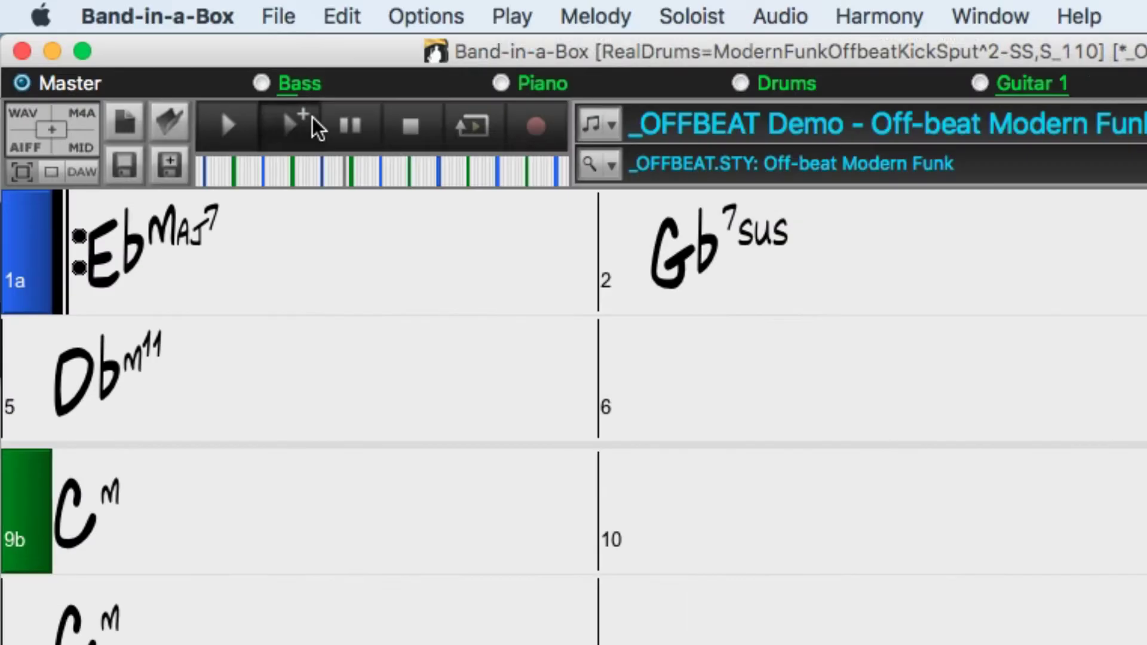
{"action": "left_click", "coordinate": [314, 124]}
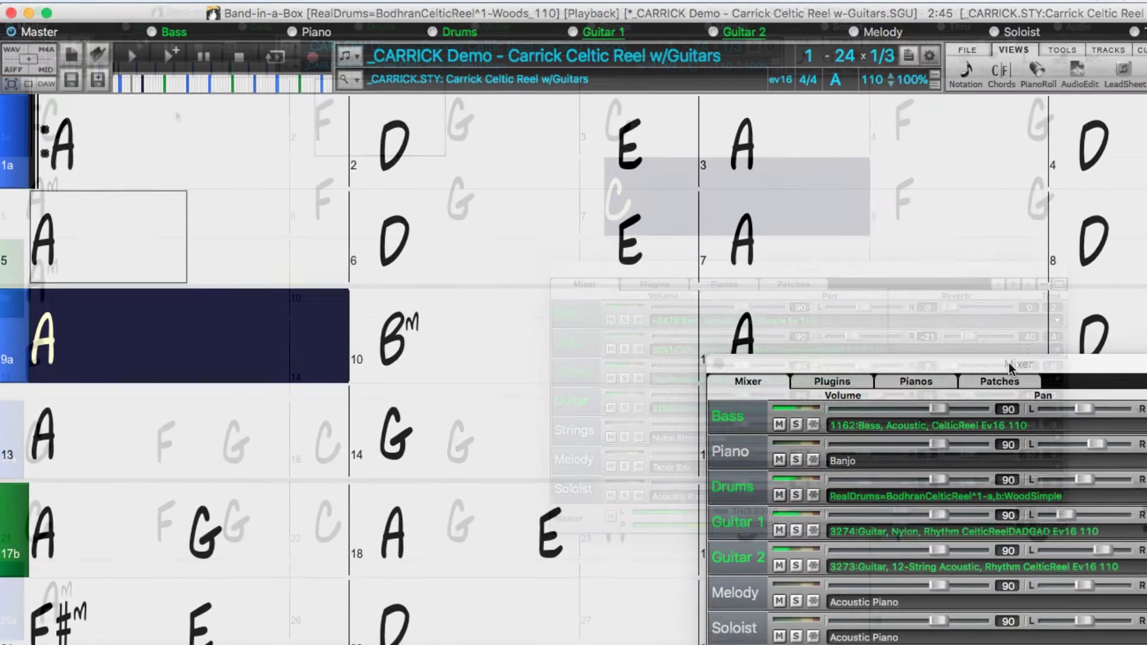
- Reposition the Mixer window over the chord sheet of the Carrick Celtic Reel demo
{"action": "left_click_drag", "start_coordinate": [841, 302], "coordinate": [874, 351]}
{"action": "left_click_drag", "start_coordinate": [1049, 421], "coordinate": [1044, 421]}
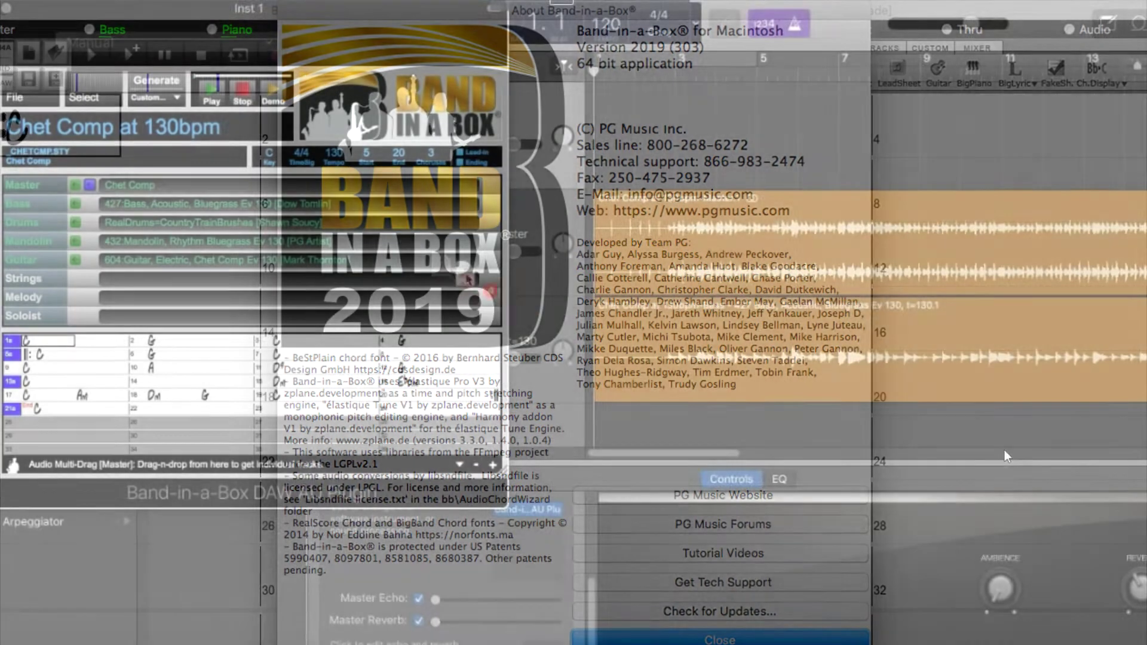
- Add the generated laid-back jazz tracks from the Band-in-a-Box plugin to the Pro Tools session
{"action": "left_click_drag", "start_coordinate": [594, 403], "coordinate": [608, 433]}
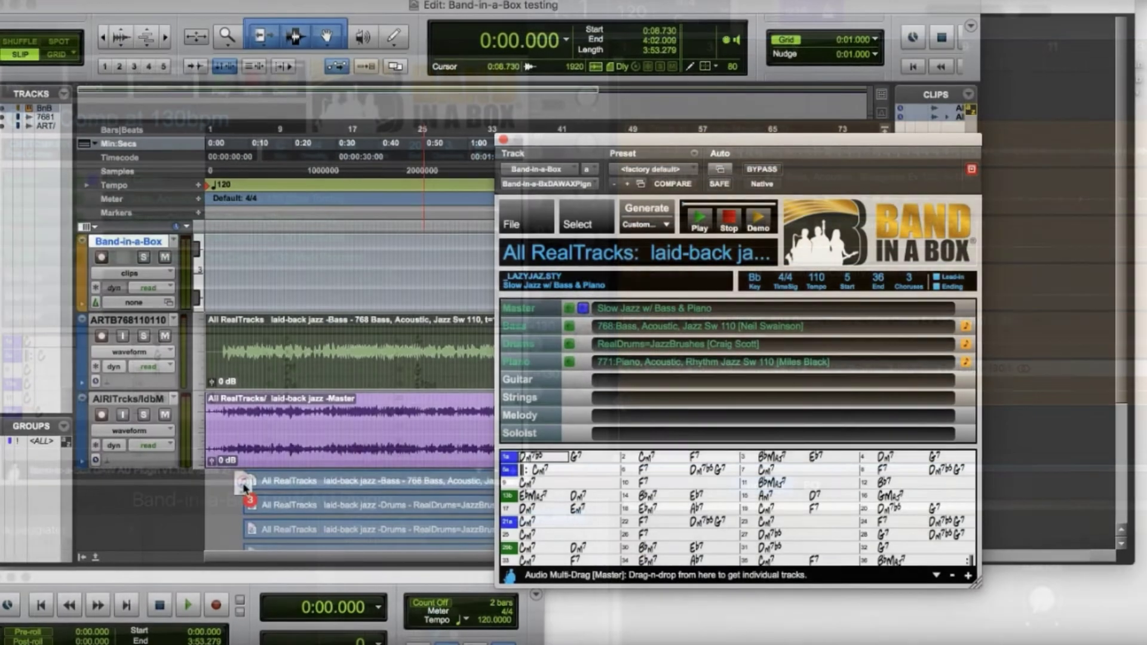
{"action": "left_click_drag", "start_coordinate": [244, 489], "coordinate": [169, 495]}
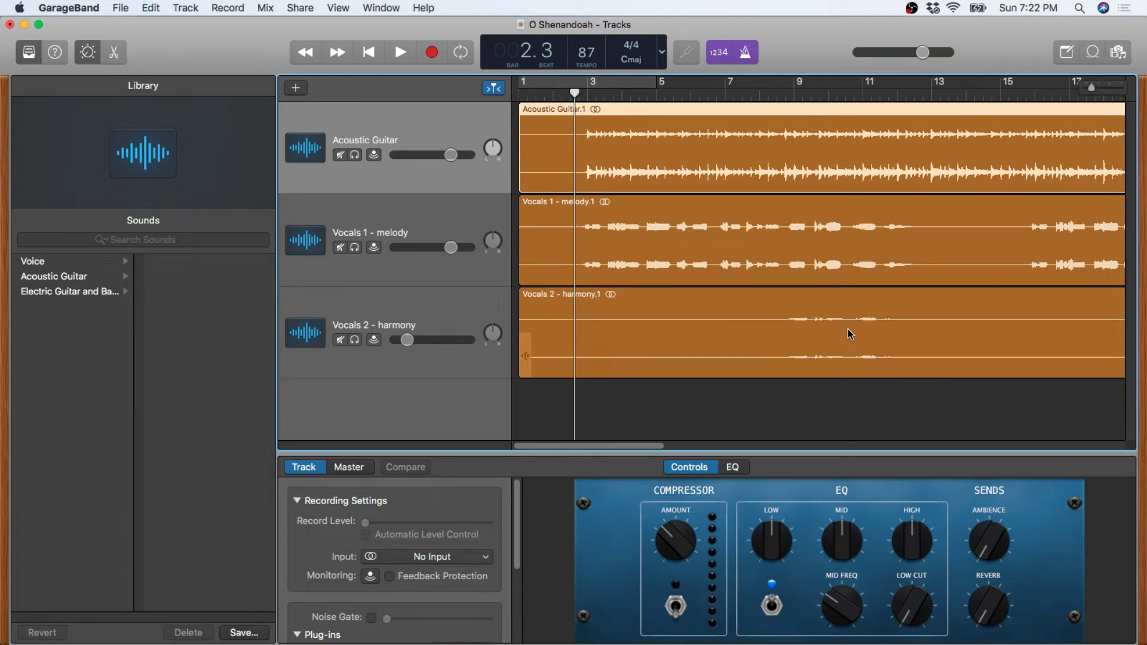
- Switch to the O Shenandoah project in GarageBand and listen to a short passage of its guitar and vocal tracks
{"action": "key", "text": "space"}
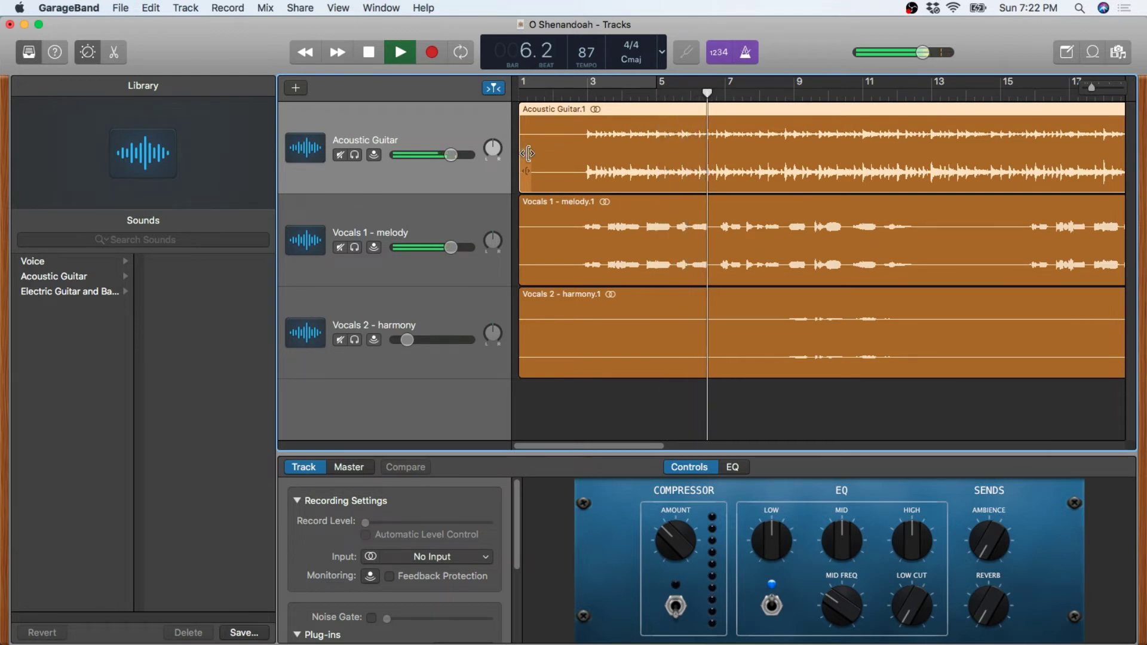
{"action": "key", "text": "space"}
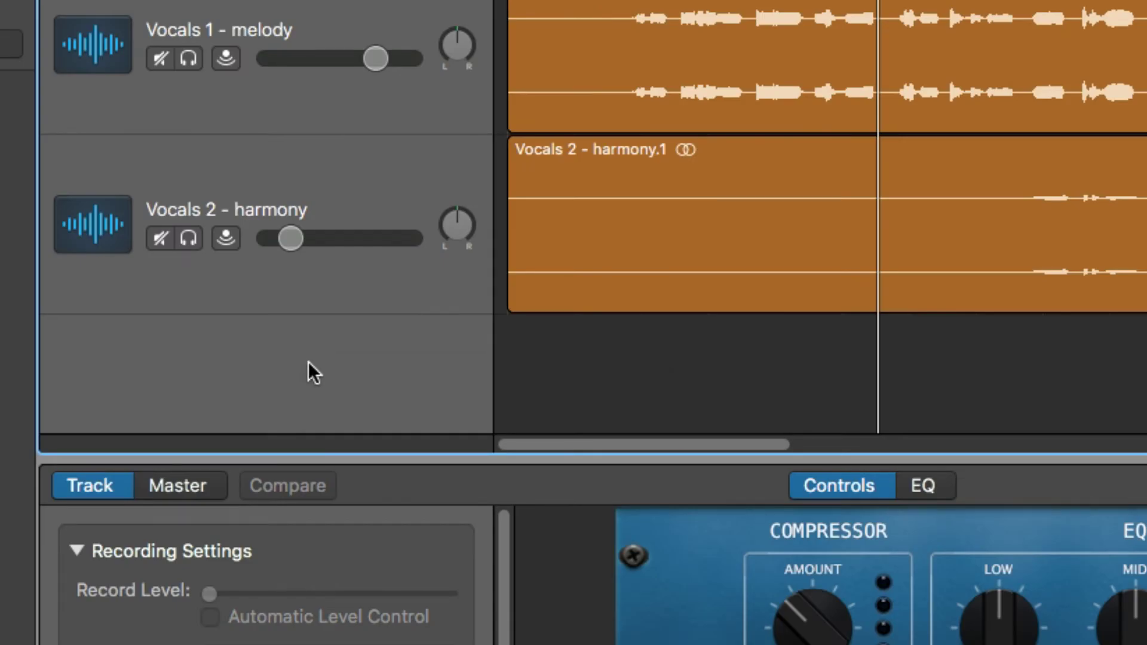
- Add a software instrument track to O Shenandoah and load the Band-in-a-Box DAW AU Plugin from PG Music as its instrument
{"action": "right_click", "coordinate": [309, 361]}
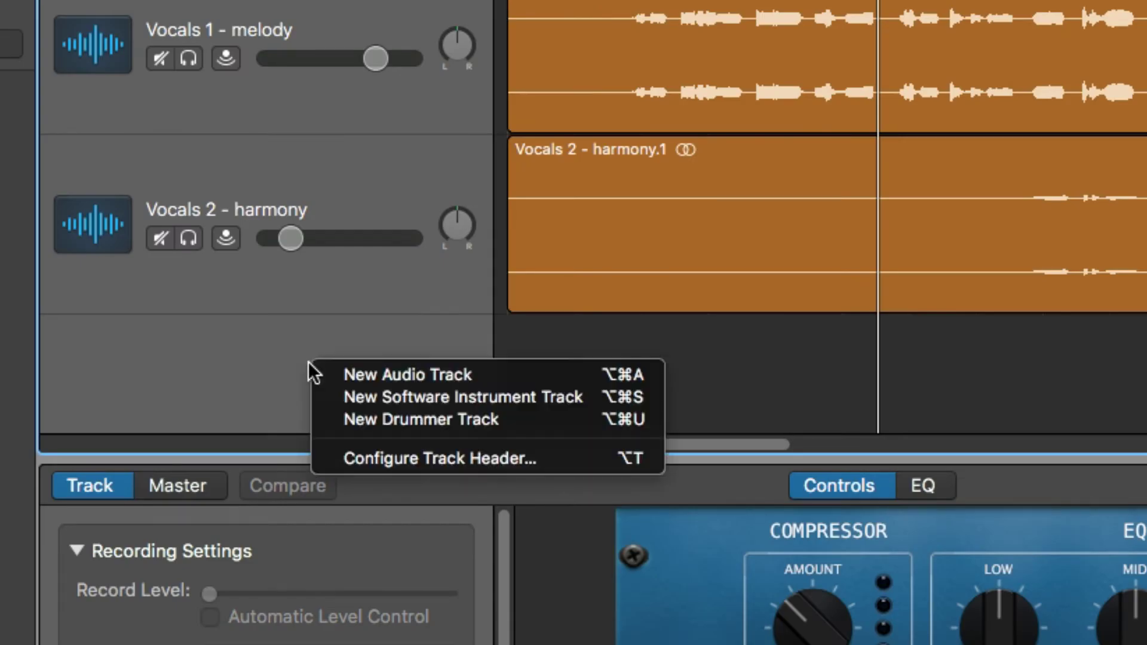
{"action": "left_click", "coordinate": [485, 404]}
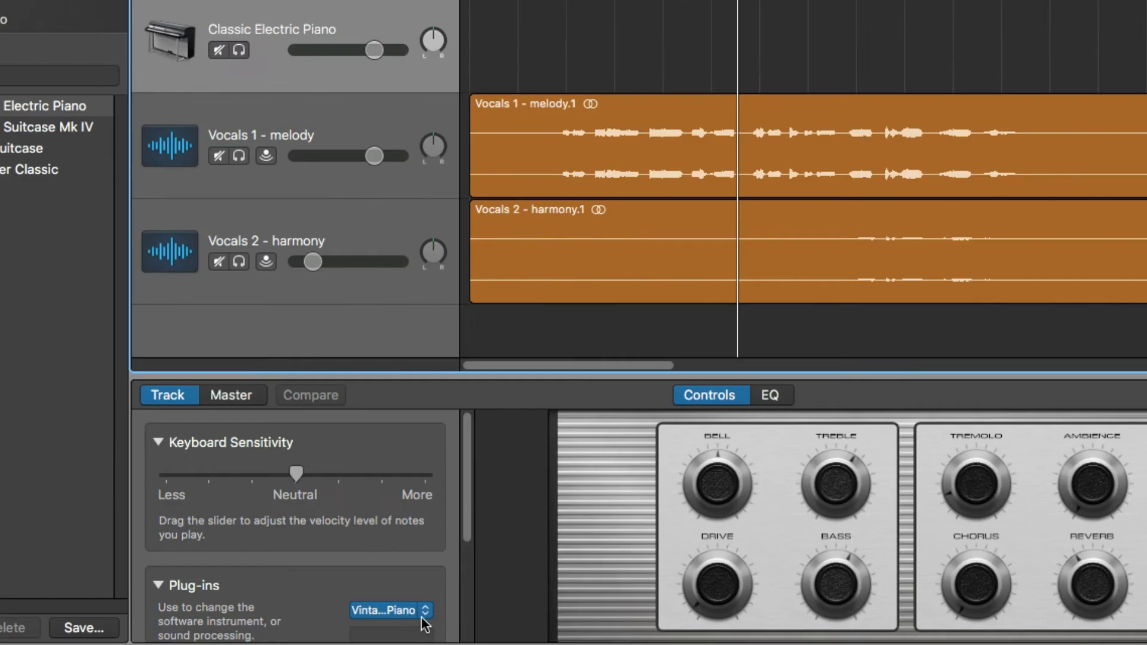
{"action": "left_click", "coordinate": [425, 611]}
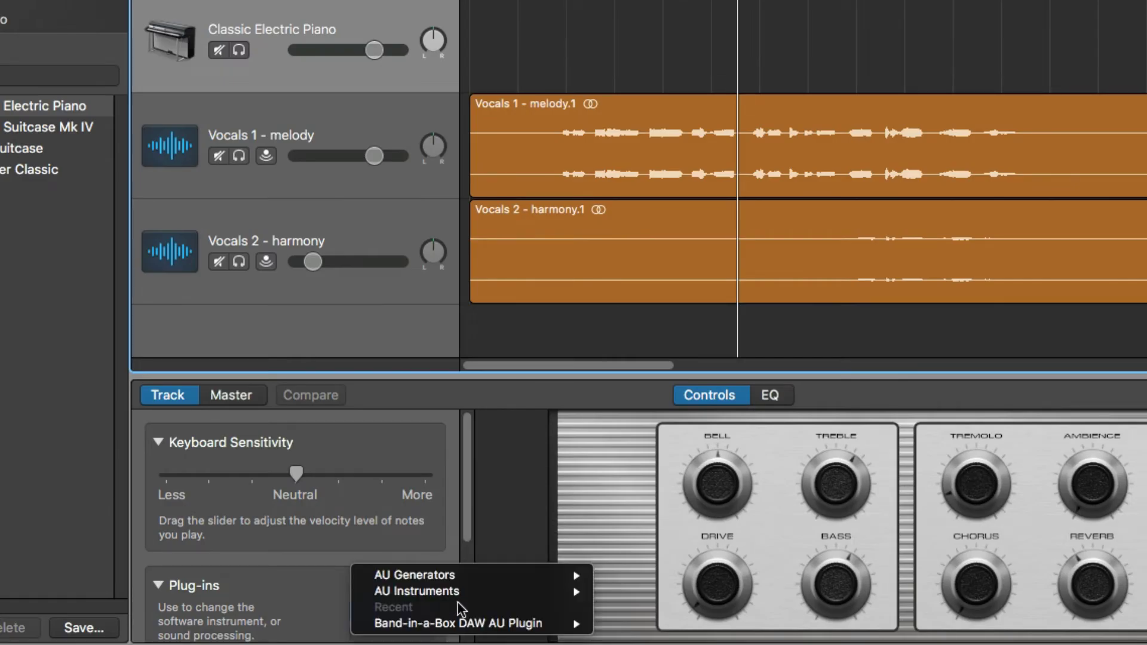
{"action": "mouse_move", "coordinate": [506, 593]}
{"action": "mouse_move", "coordinate": [725, 607]}
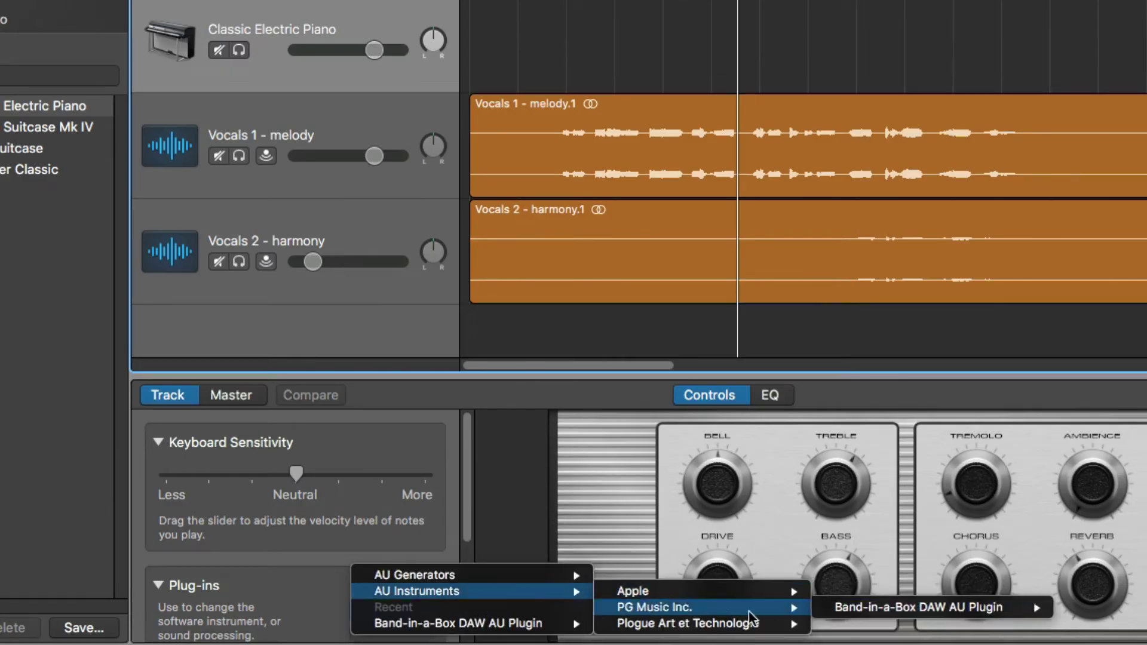
{"action": "mouse_move", "coordinate": [827, 610]}
{"action": "left_click", "coordinate": [1083, 613]}
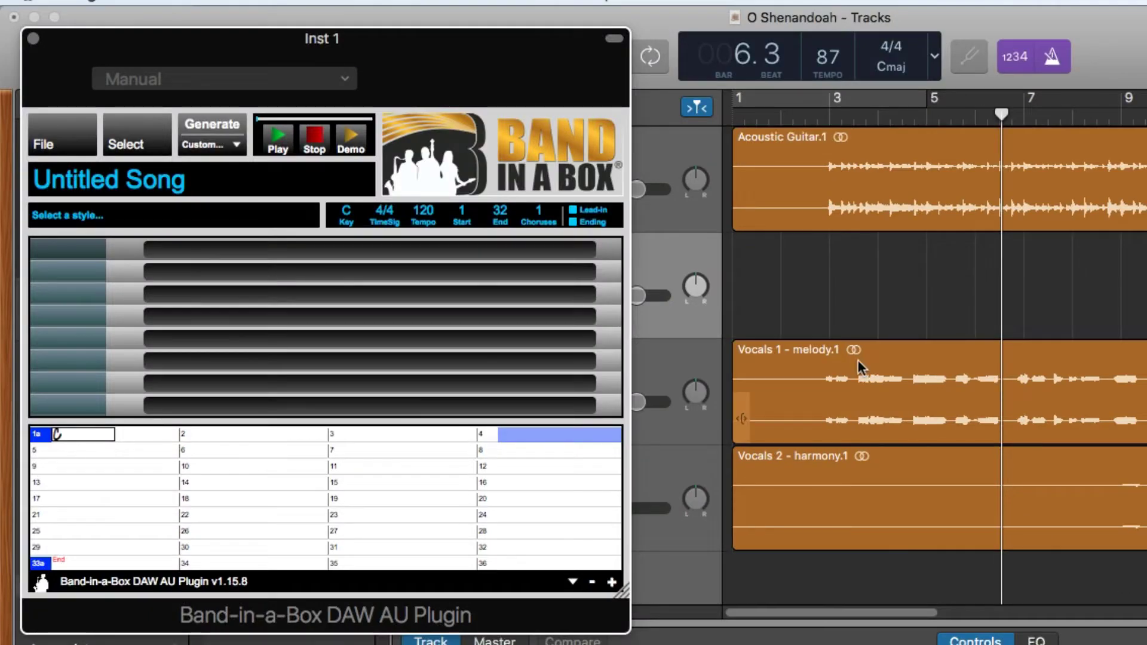
- Set the plugin song's tempo to 87 and enter the chords Em in bar 2, F in bar 3 and C in bar 4
{"action": "left_click", "coordinate": [423, 211]}
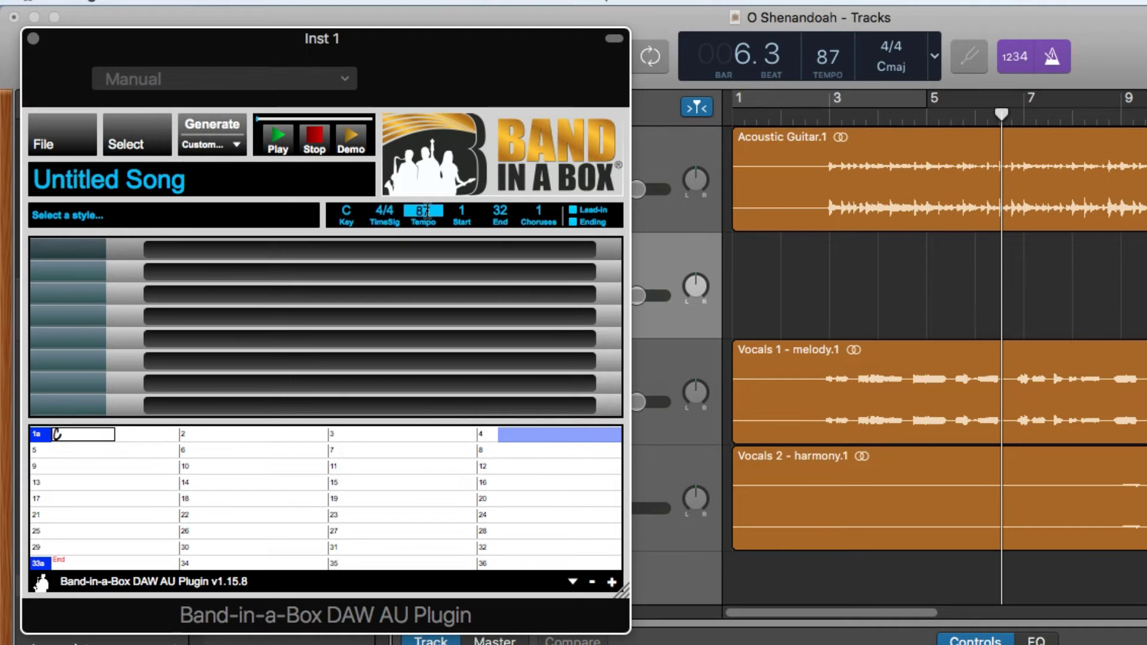
{"action": "key", "text": "Return"}
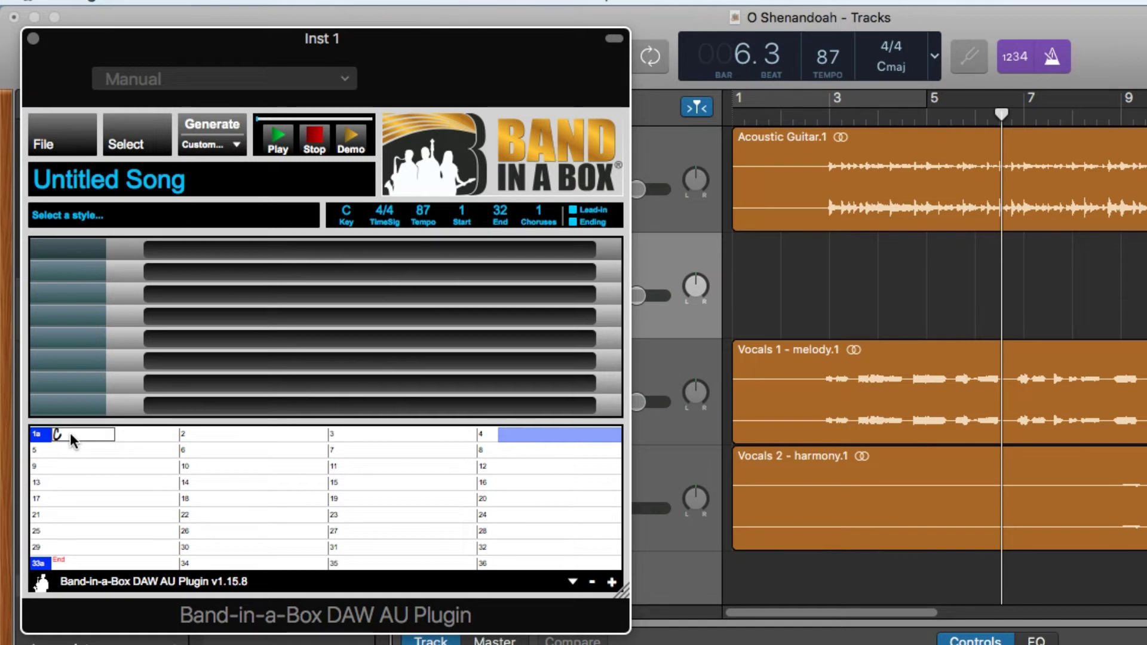
{"action": "key", "text": "Return"}
{"action": "type", "text": "Em"}
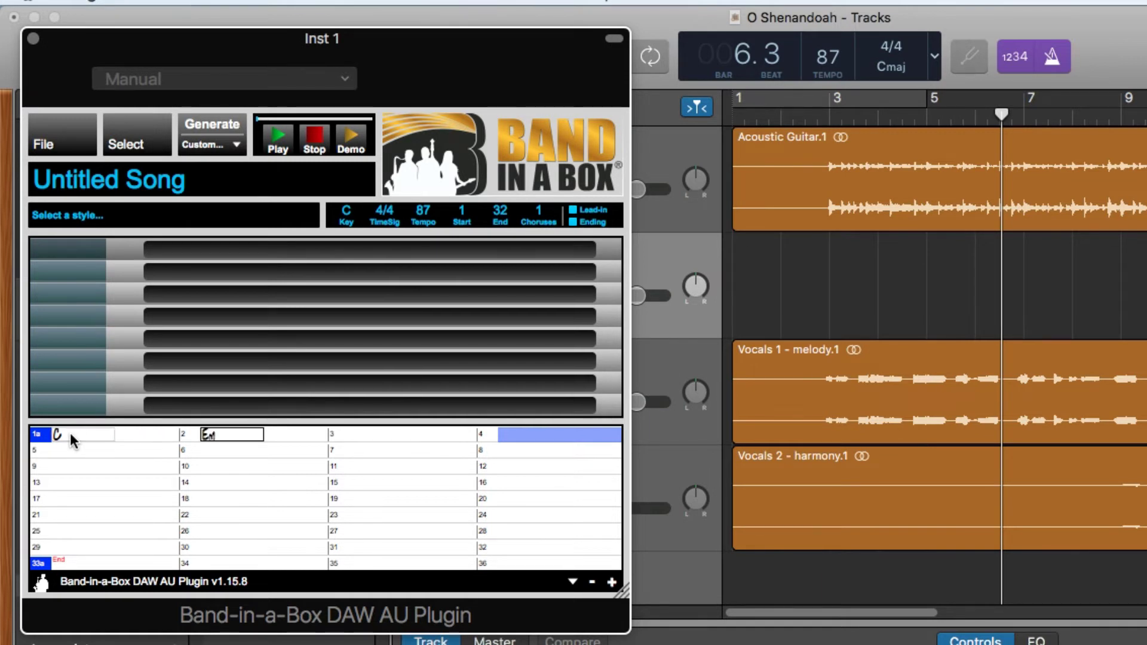
{"action": "key", "text": "Return"}
{"action": "key", "text": "Return"}
{"action": "type", "text": "F"}
{"action": "key", "text": "Return"}
{"action": "type", "text": "C"}
{"action": "key", "text": "Return"}
{"action": "key", "text": "Return"}
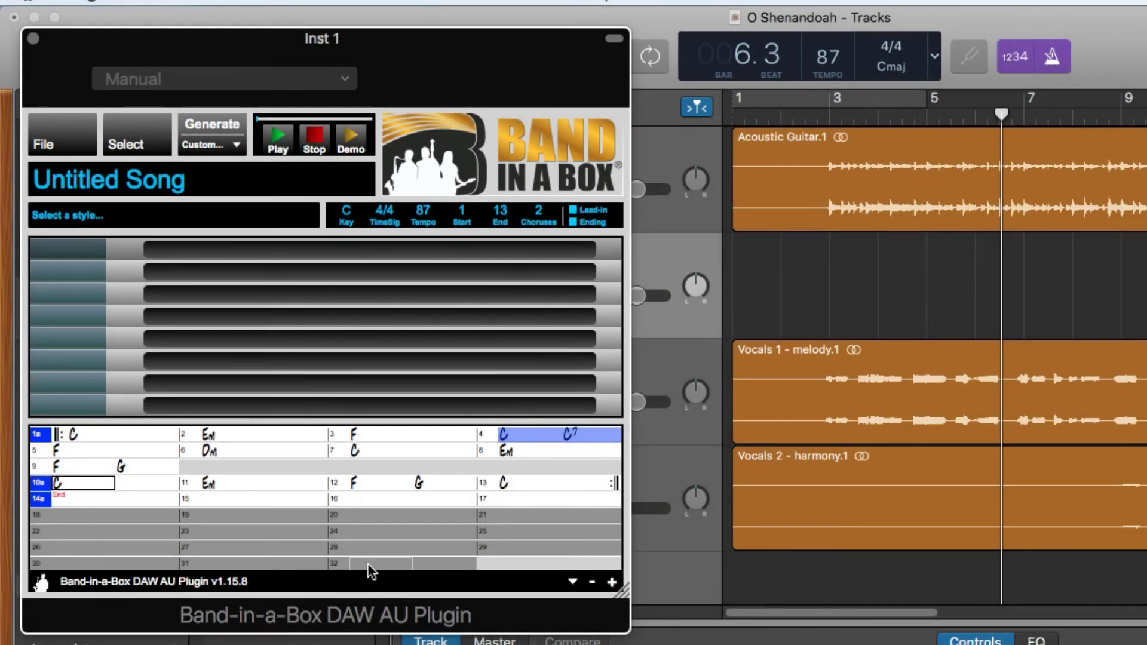
- Open the style list and filter it by tempo 85, Ev8 (Even 8ths) feel and the text "americana"
{"action": "left_click", "coordinate": [78, 219]}
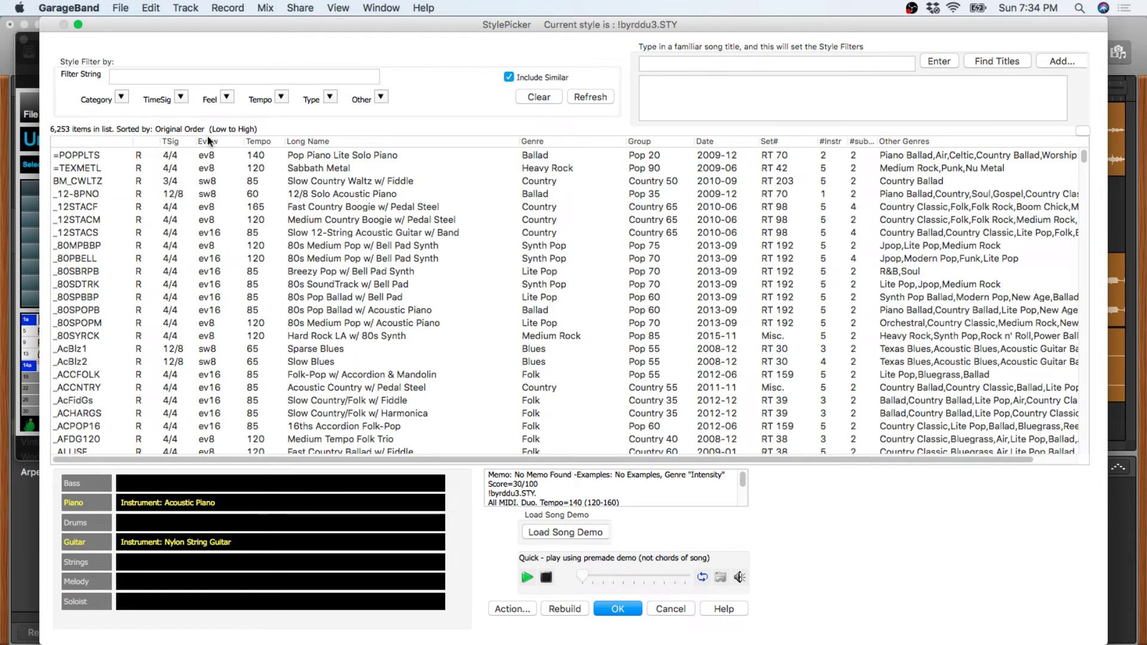
{"action": "left_click", "coordinate": [279, 98]}
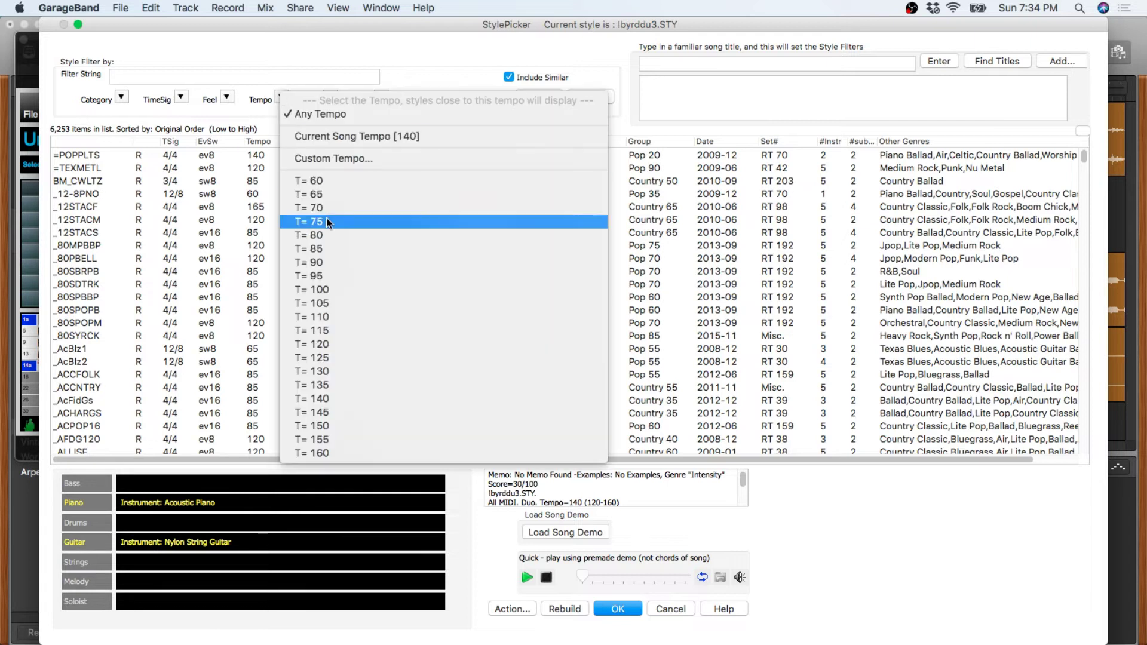
{"action": "left_click", "coordinate": [331, 249]}
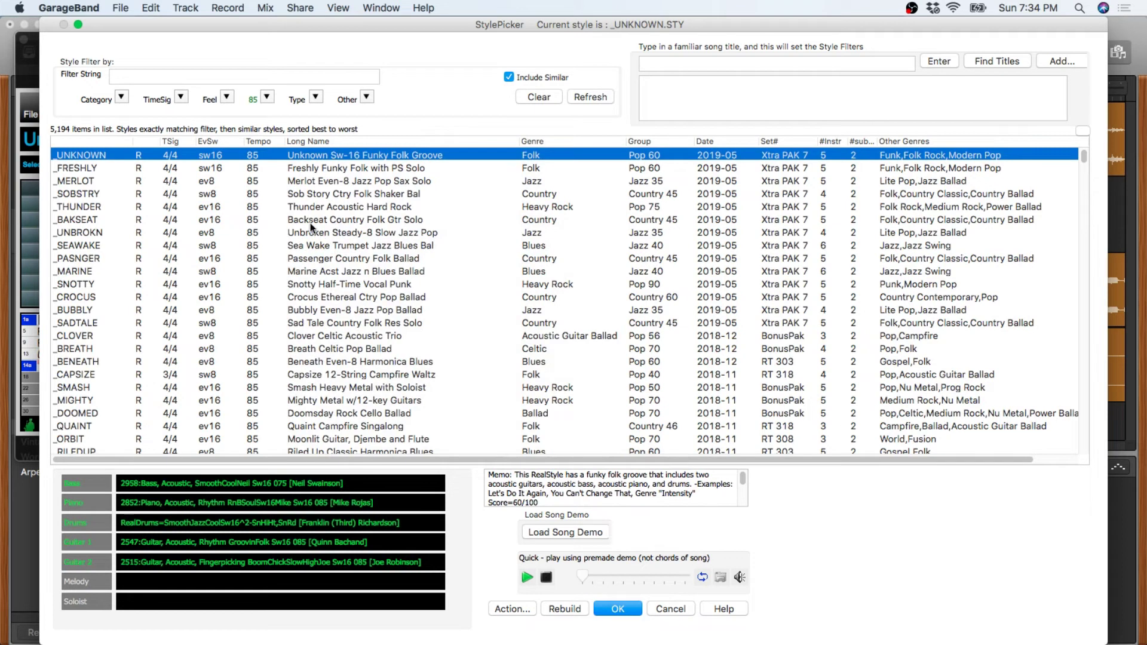
{"action": "left_click", "coordinate": [227, 97]}
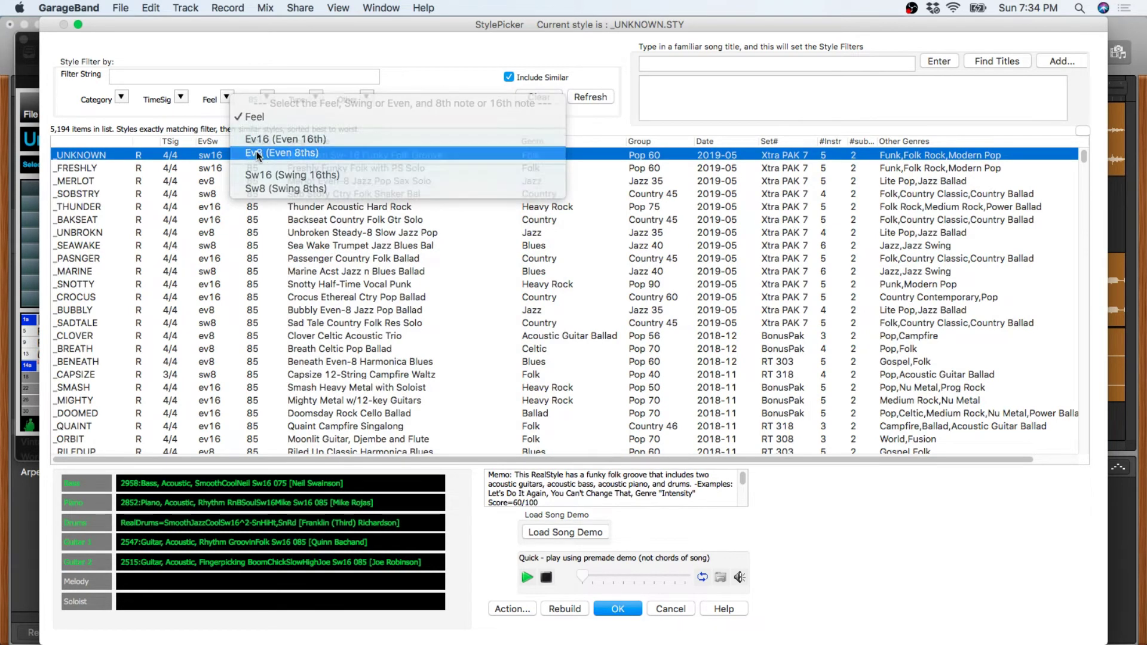
{"action": "left_click", "coordinate": [258, 154]}
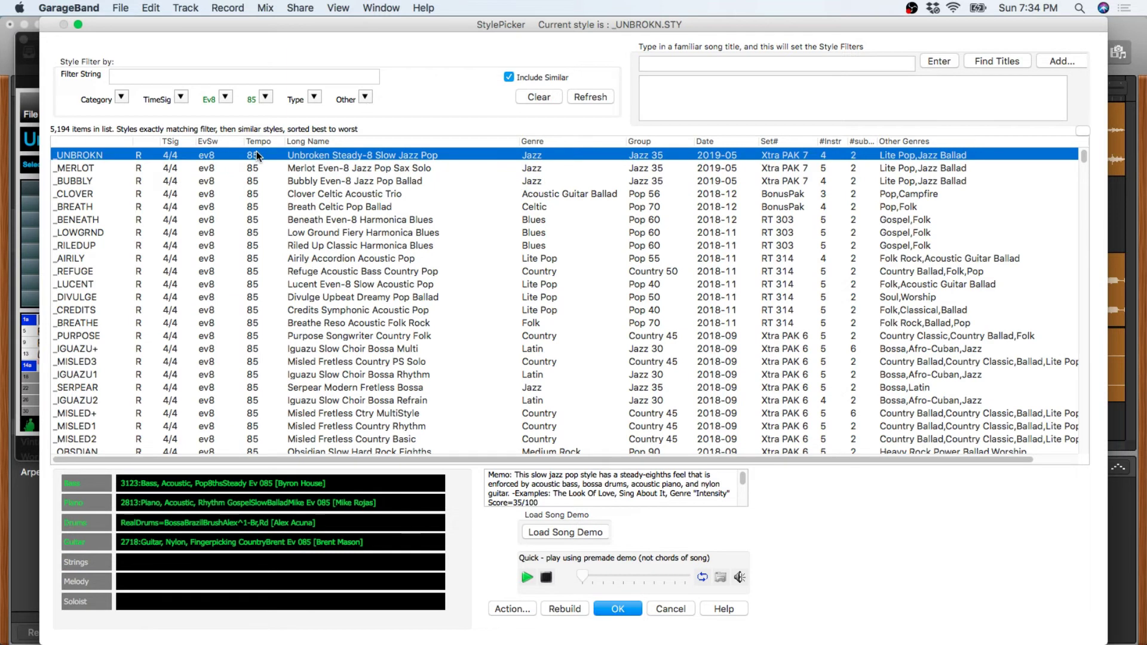
{"action": "left_click", "coordinate": [198, 77]}
{"action": "type", "text": "amer"}
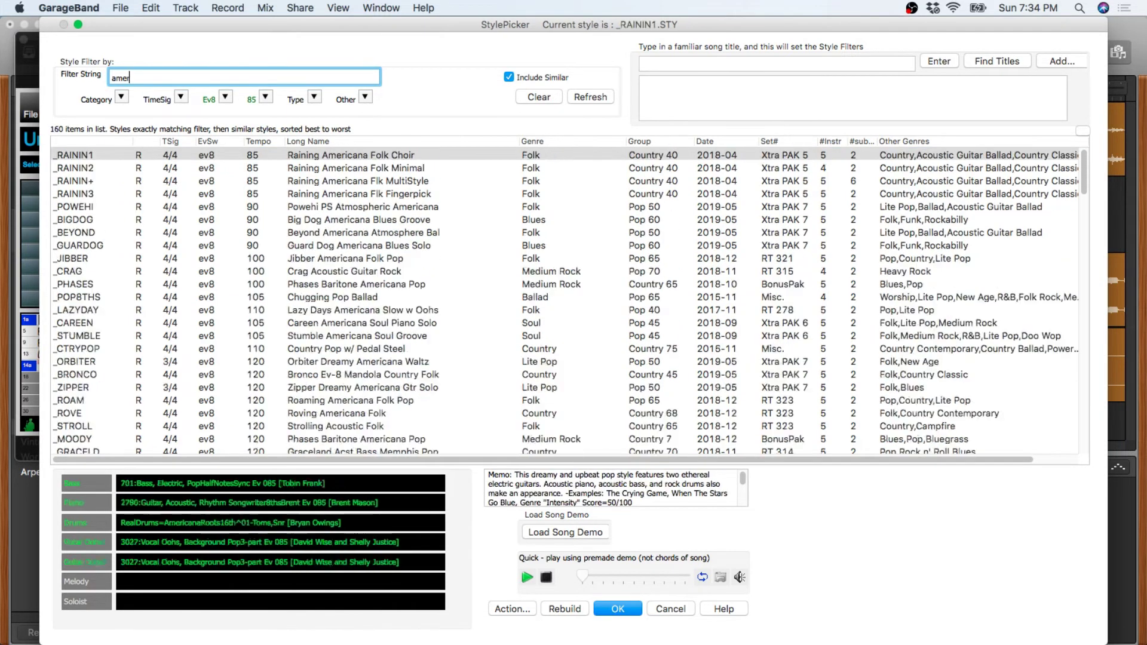
{"action": "type", "text": "icana"}
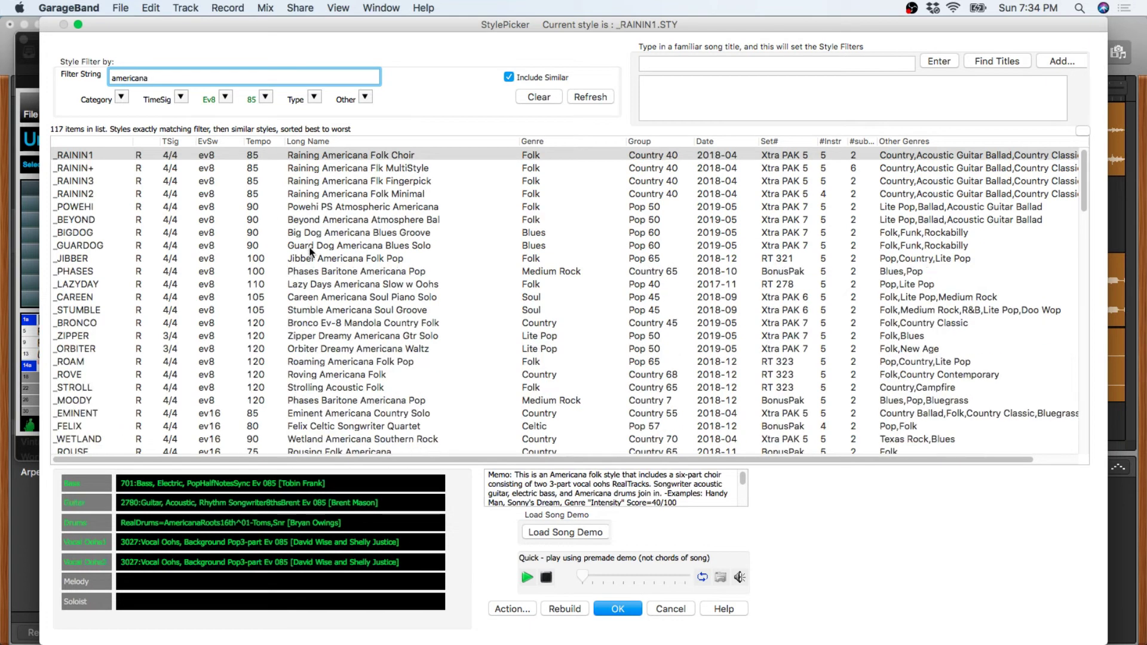
- Audition the Careen, Roaming, Felix Celtic, Sprawling Slow and Sparse Slow Americana styles in the filtered list
{"action": "left_click", "coordinate": [344, 295]}
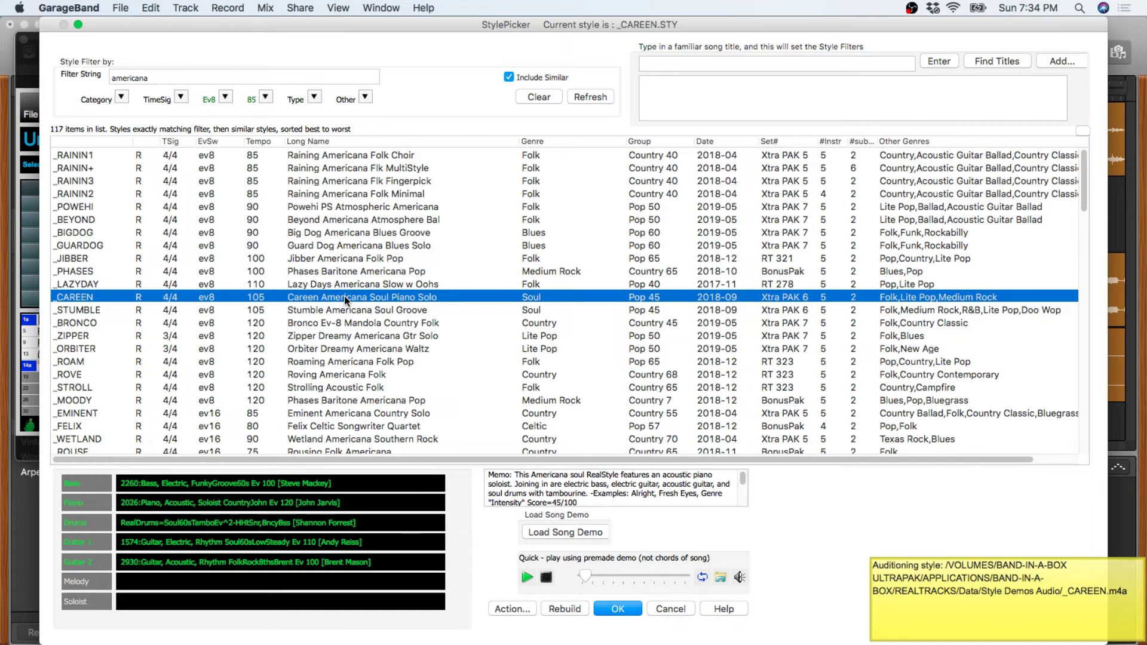
{"action": "left_click", "coordinate": [337, 364]}
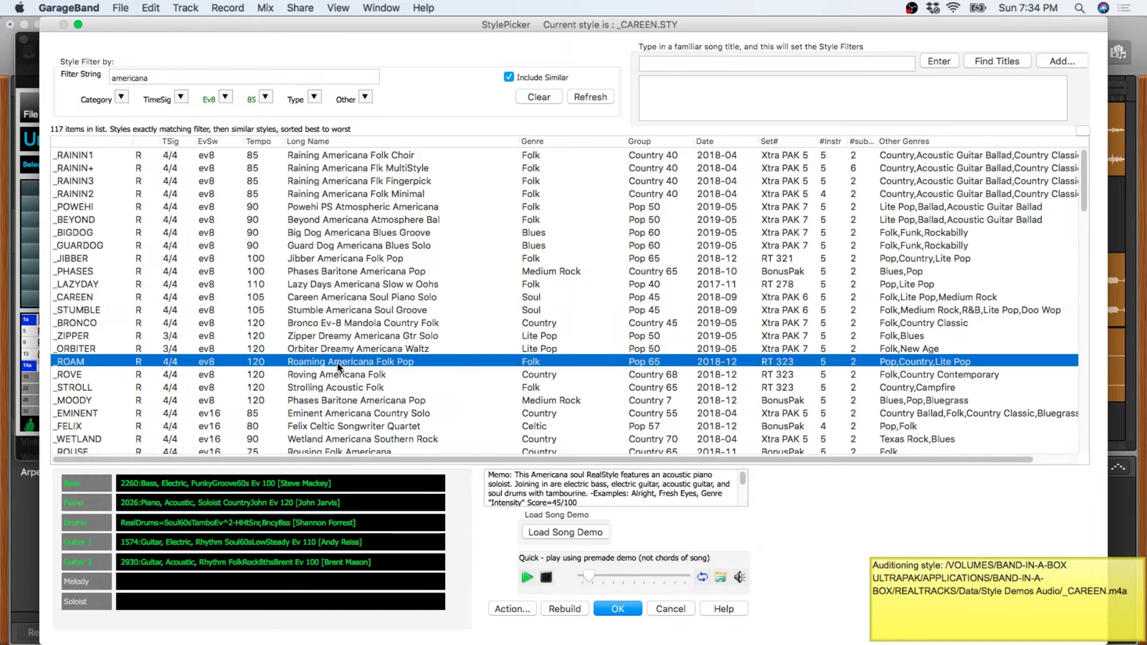
{"action": "scroll", "coordinate": [343, 387], "scroll_direction": "down", "scroll_amount": 5}
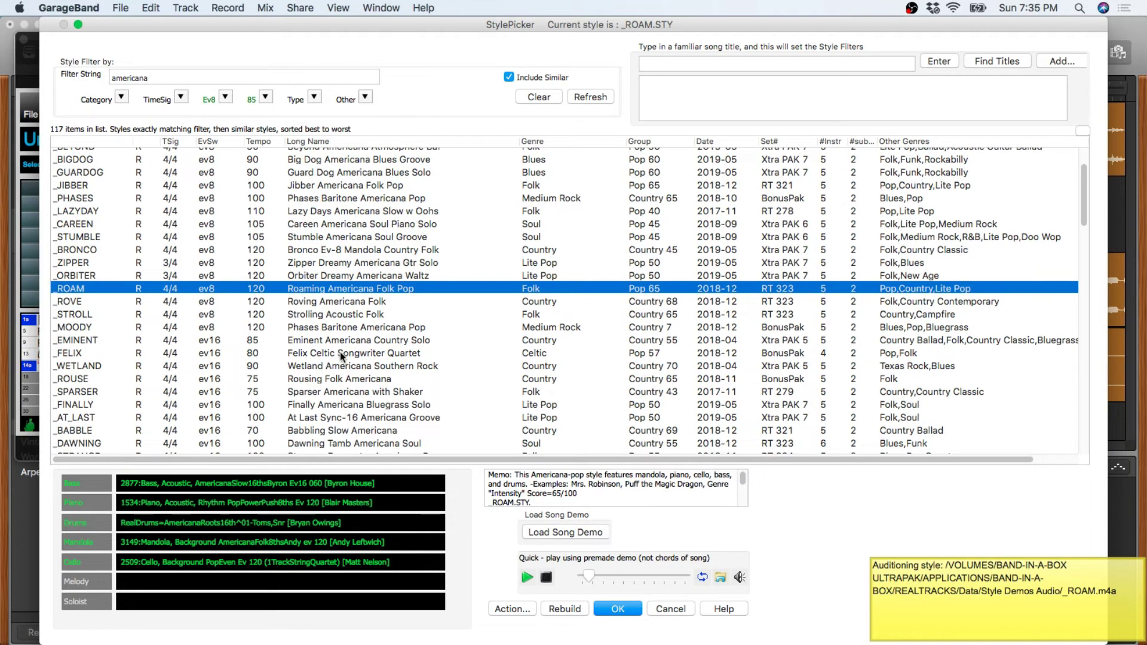
{"action": "left_click", "coordinate": [339, 352]}
{"action": "scroll", "coordinate": [346, 378], "scroll_direction": "down", "scroll_amount": 6}
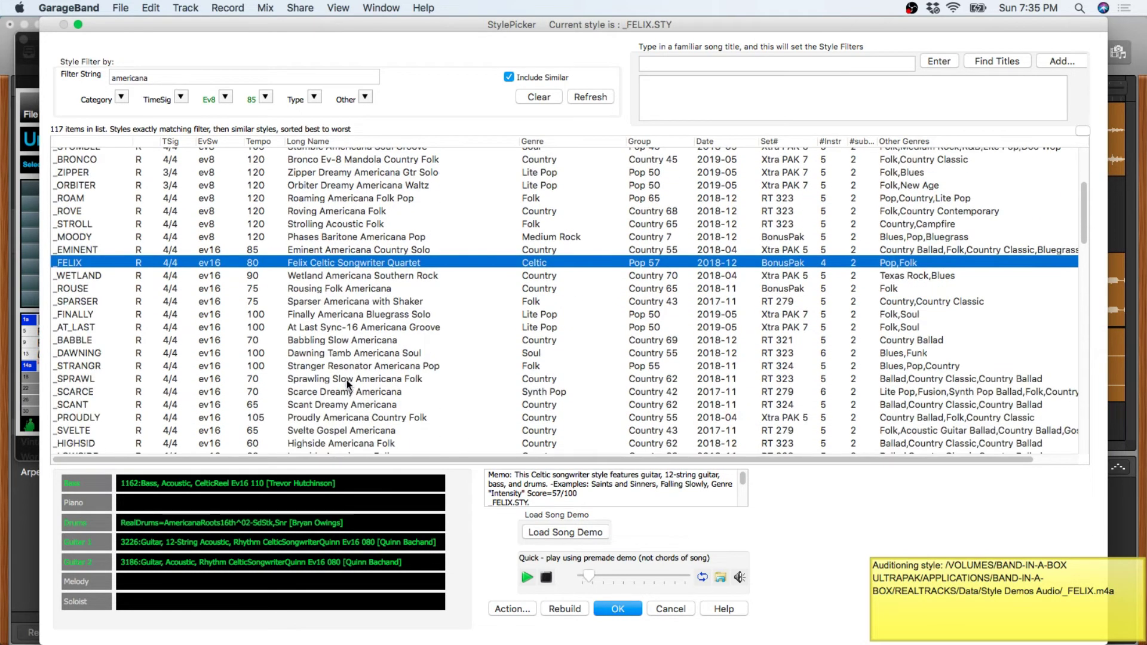
{"action": "left_click", "coordinate": [368, 380]}
{"action": "scroll", "coordinate": [371, 395], "scroll_direction": "down", "scroll_amount": 3}
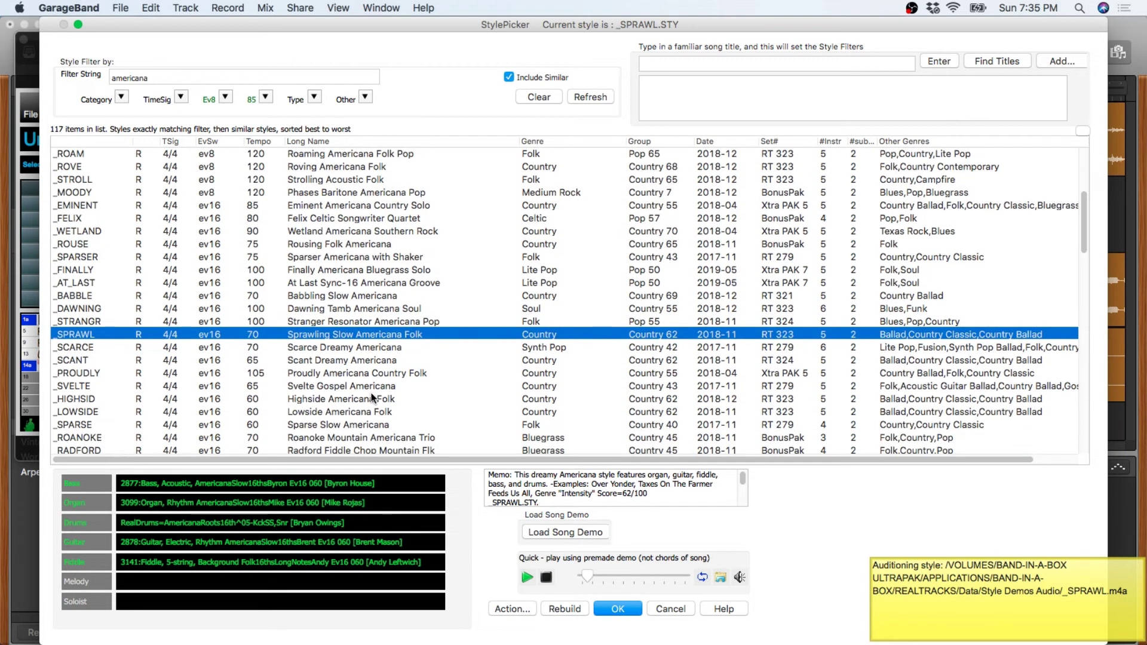
{"action": "left_click", "coordinate": [364, 424]}
- Audition the Ol' Bones Mountain Americana style and choose it for the song
{"action": "scroll", "coordinate": [365, 424], "scroll_direction": "down", "scroll_amount": 5}
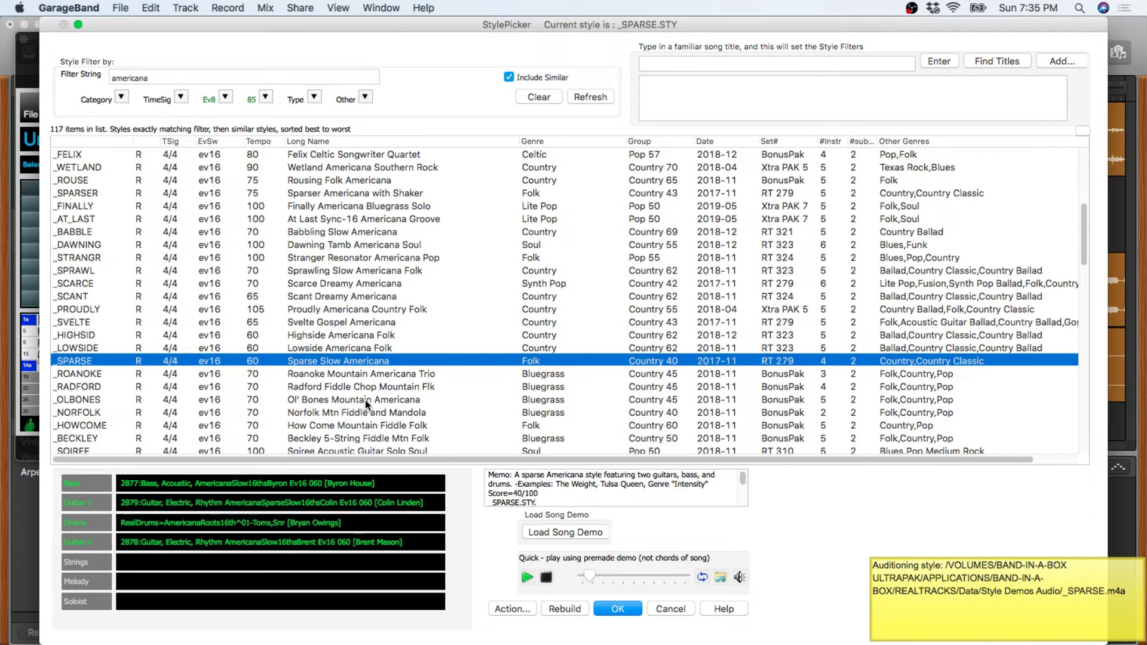
{"action": "left_click", "coordinate": [365, 400]}
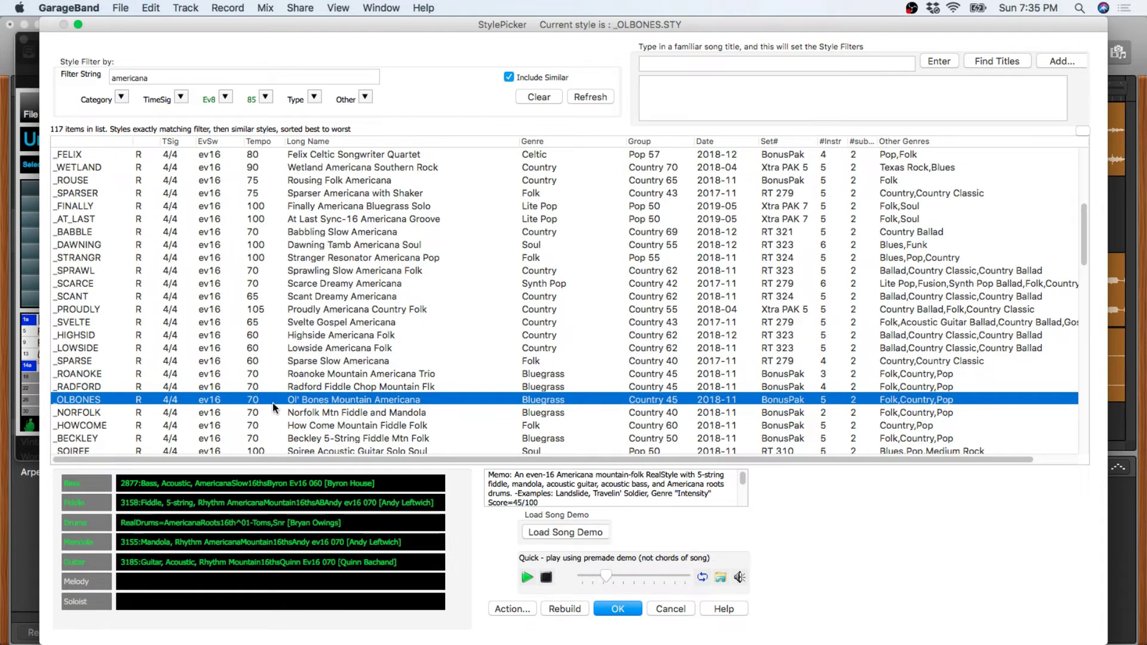
{"action": "left_click", "coordinate": [620, 609]}
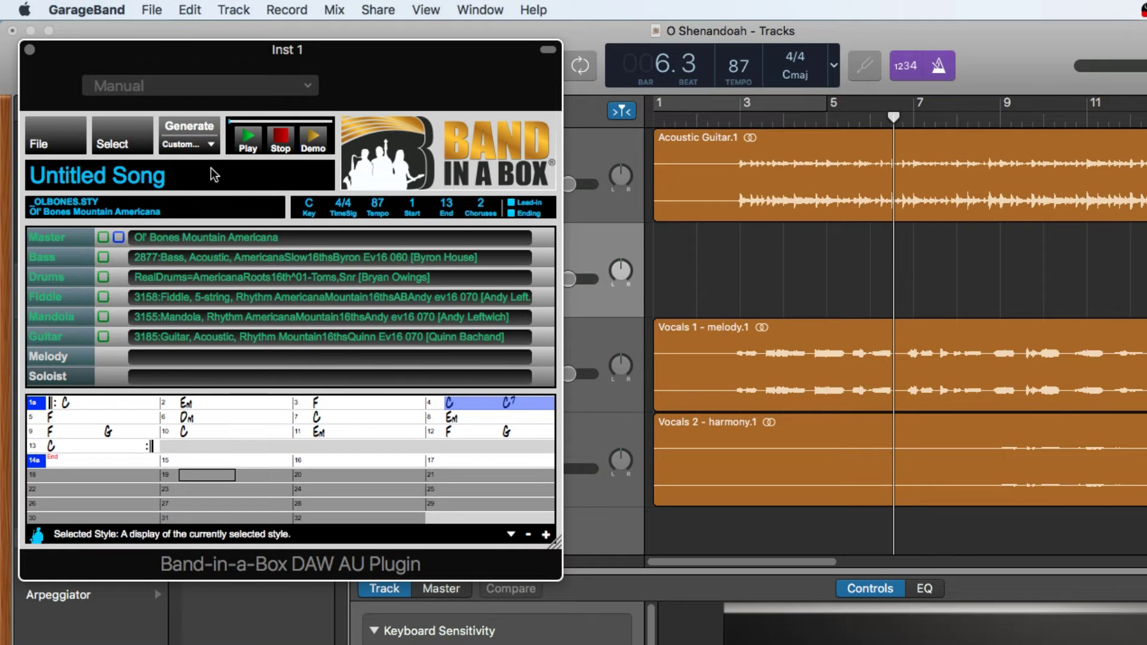
- Generate the song's tracks in the chosen style and play the Bass track on its own
{"action": "left_click", "coordinate": [189, 127]}
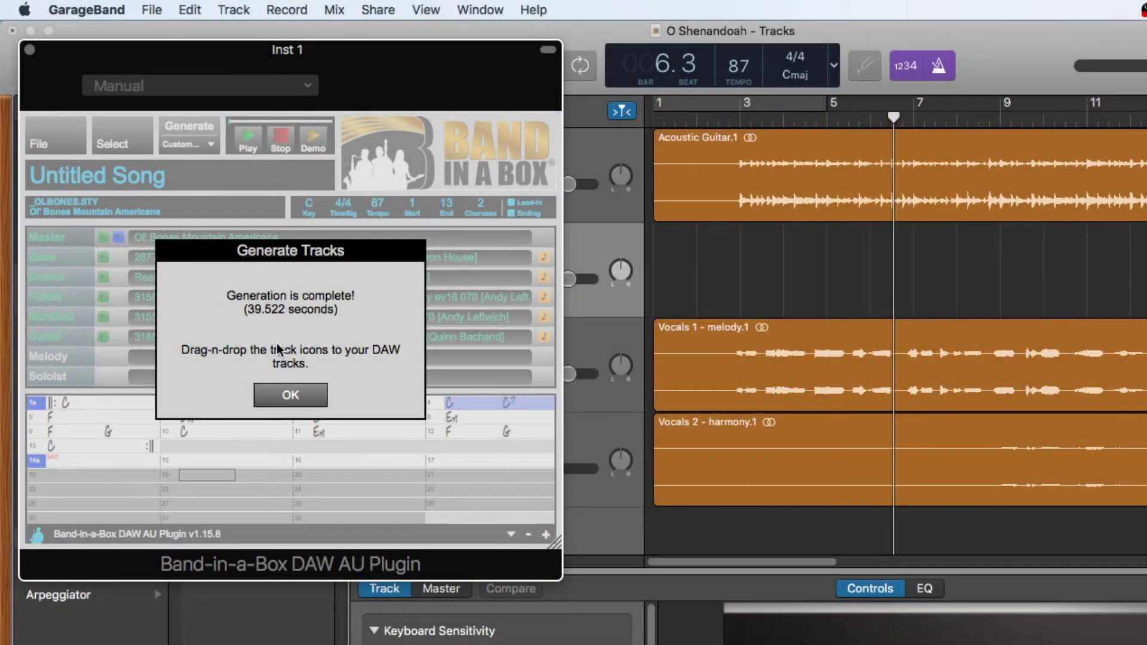
{"action": "left_click", "coordinate": [291, 396]}
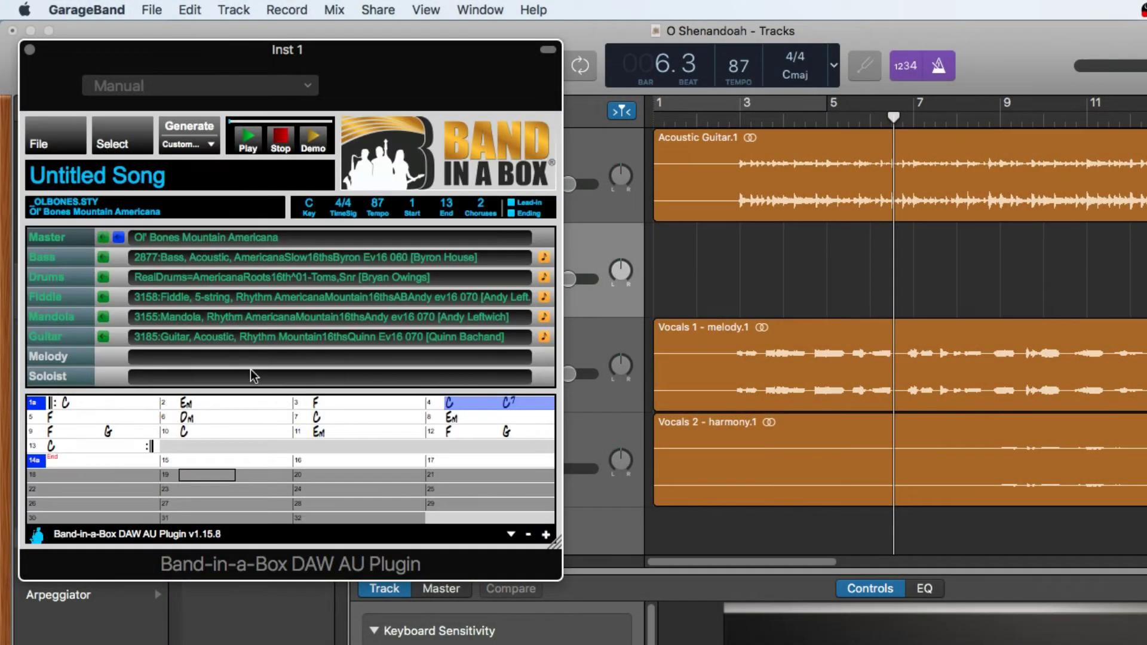
{"action": "double_click", "coordinate": [103, 258]}
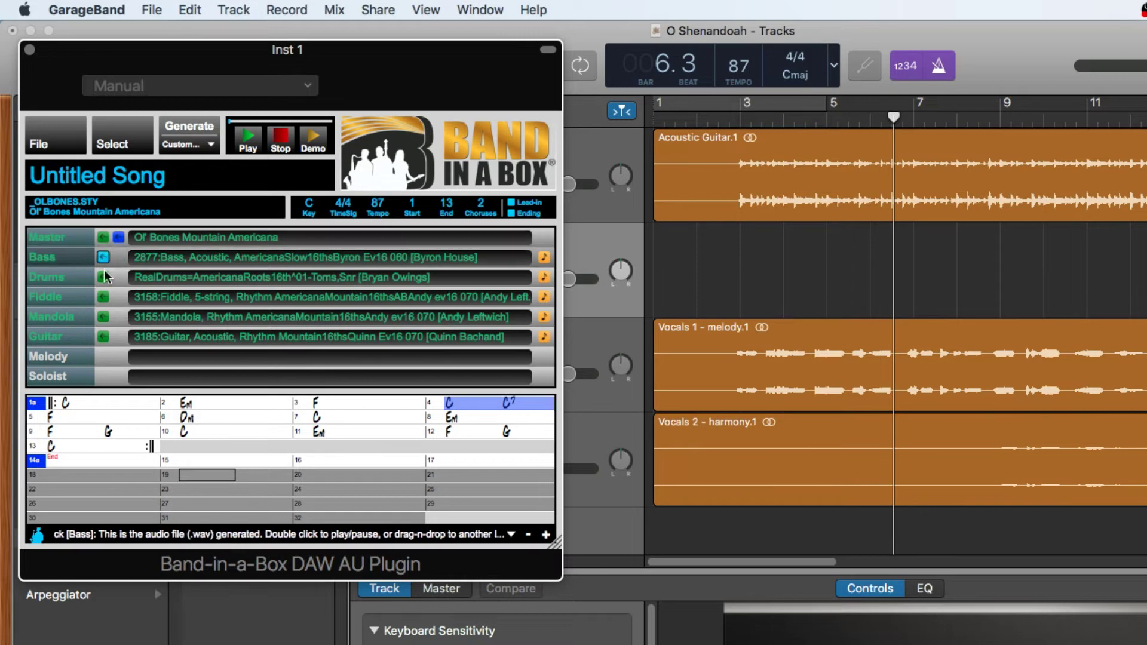
- Turn on playback of the plugin's Drums, Fiddle, Mandola and Guitar tracks alongside the Bass and play them with the GarageBand project
{"action": "double_click", "coordinate": [103, 278]}
{"action": "double_click", "coordinate": [103, 297]}
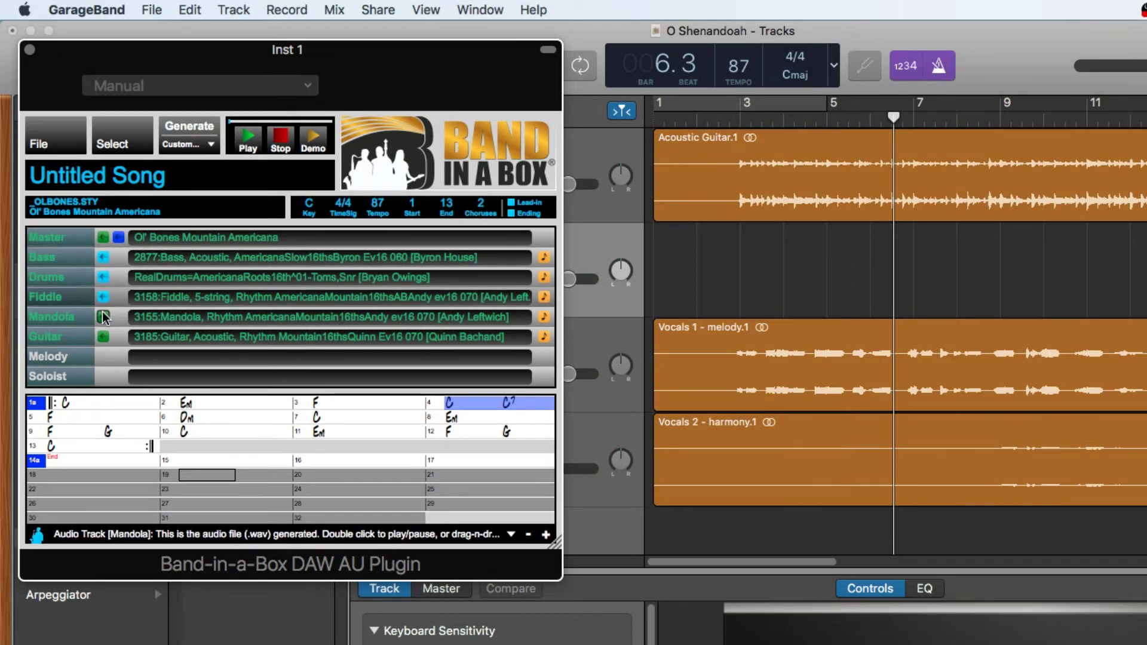
{"action": "double_click", "coordinate": [104, 316]}
{"action": "double_click", "coordinate": [104, 337]}
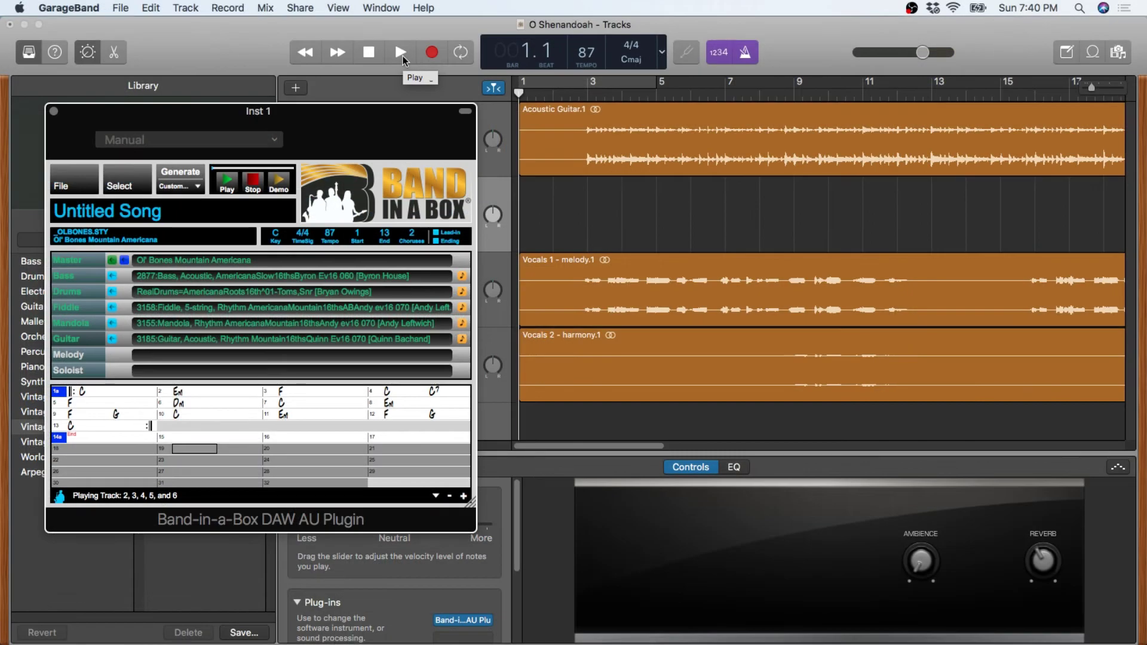
{"action": "left_click", "coordinate": [403, 56]}
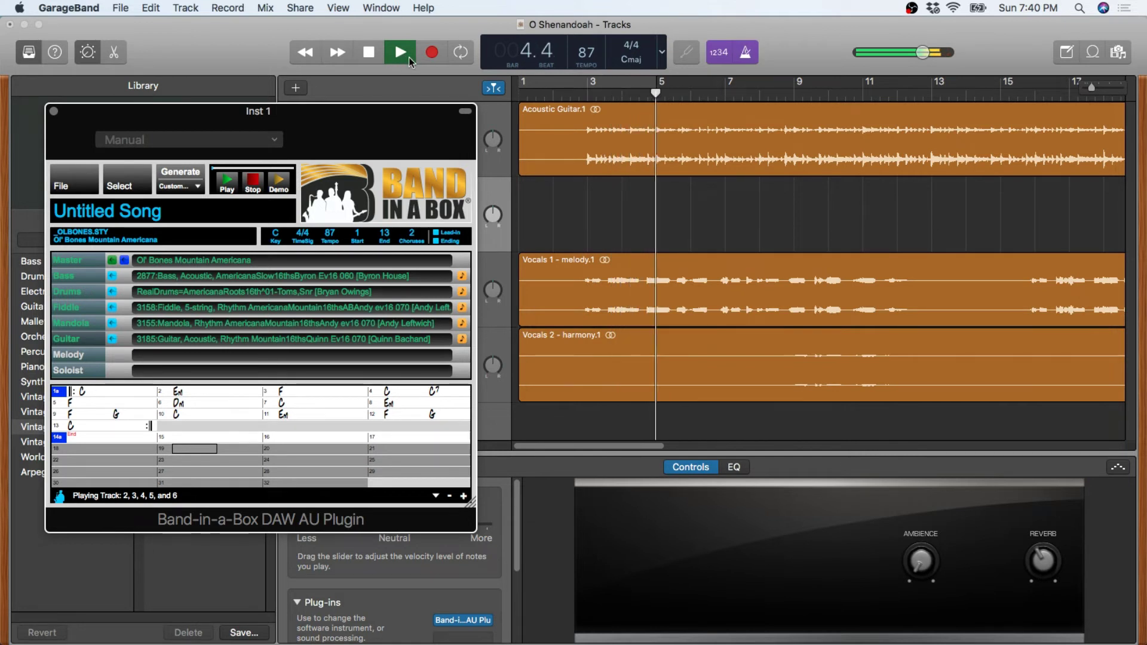
- Turn off the metronome and mute the original Acoustic Guitar track
{"action": "left_click", "coordinate": [746, 53]}
{"action": "left_click_drag", "start_coordinate": [441, 114], "coordinate": [418, 181]}
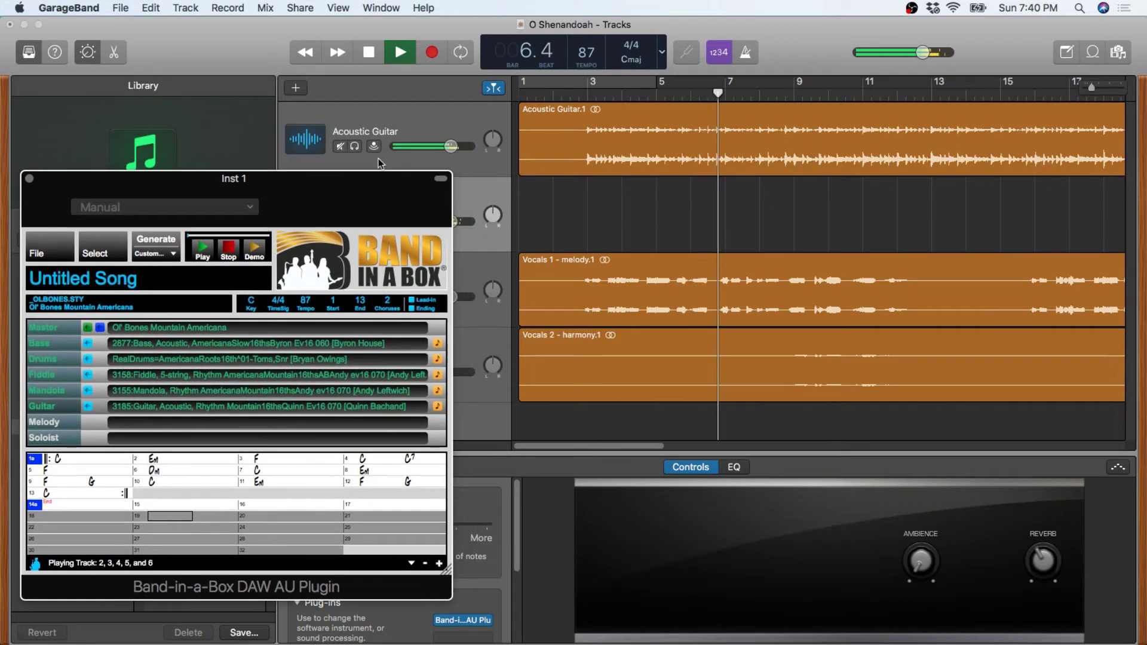
{"action": "left_click", "coordinate": [340, 148]}
{"action": "left_click_drag", "start_coordinate": [347, 187], "coordinate": [383, 121]}
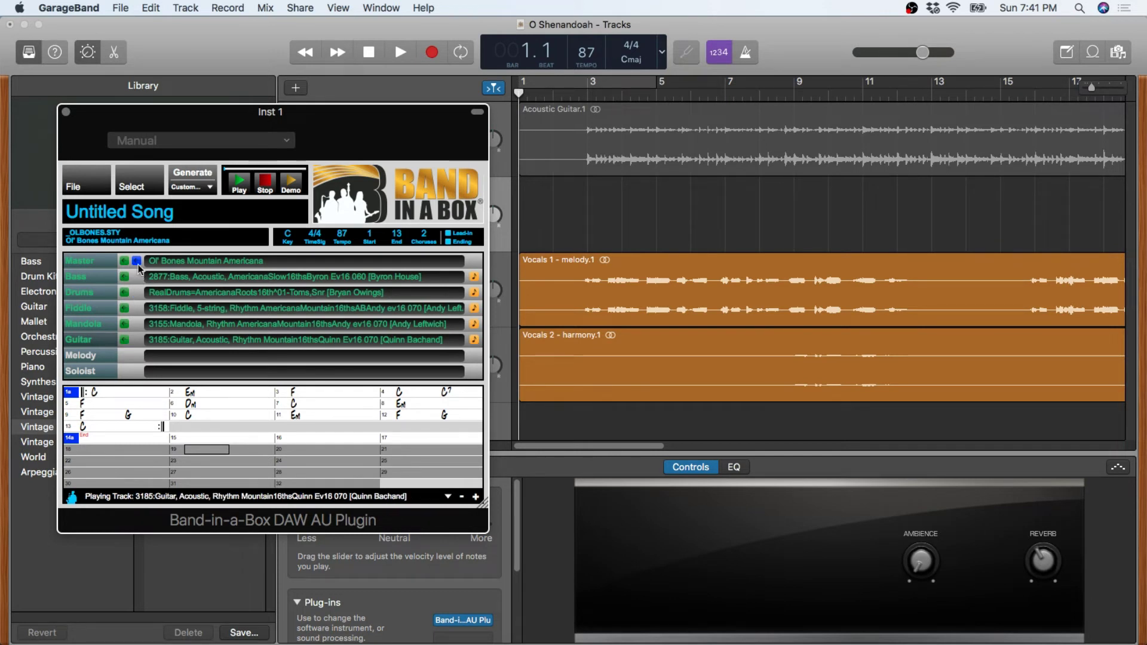
- Add the generated band parts as individual tracks below the vocals in the project and listen to the arrangement until bar 13
{"action": "left_click_drag", "start_coordinate": [123, 261], "coordinate": [503, 425]}
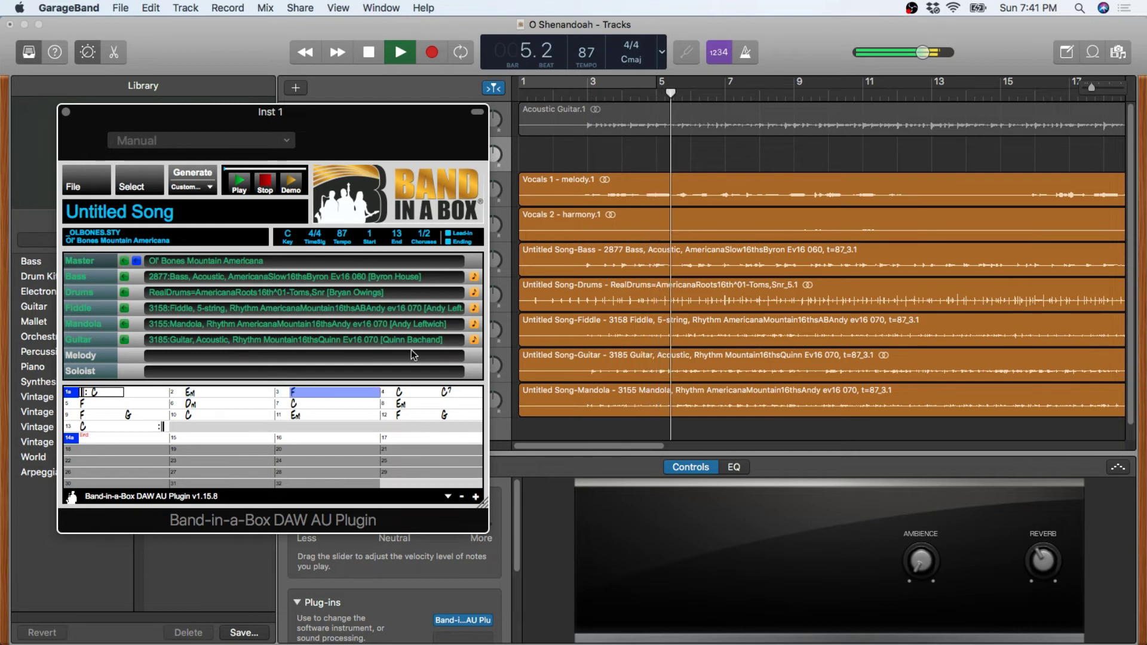
{"action": "left_click_drag", "start_coordinate": [397, 124], "coordinate": [352, 130]}
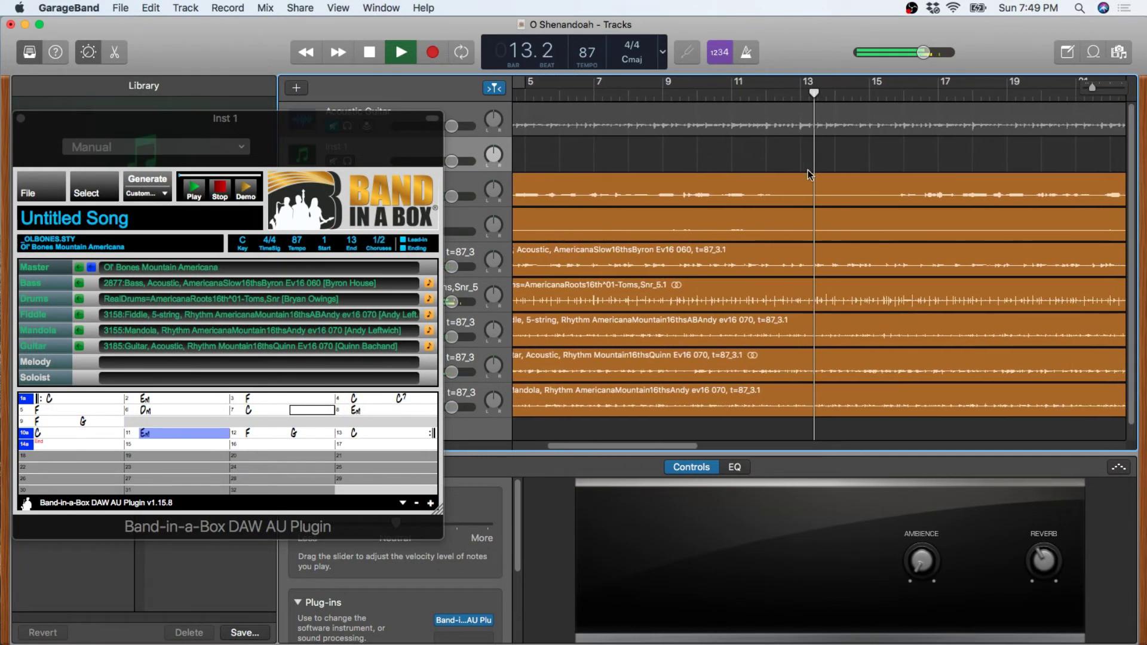
{"action": "key", "text": "space"}
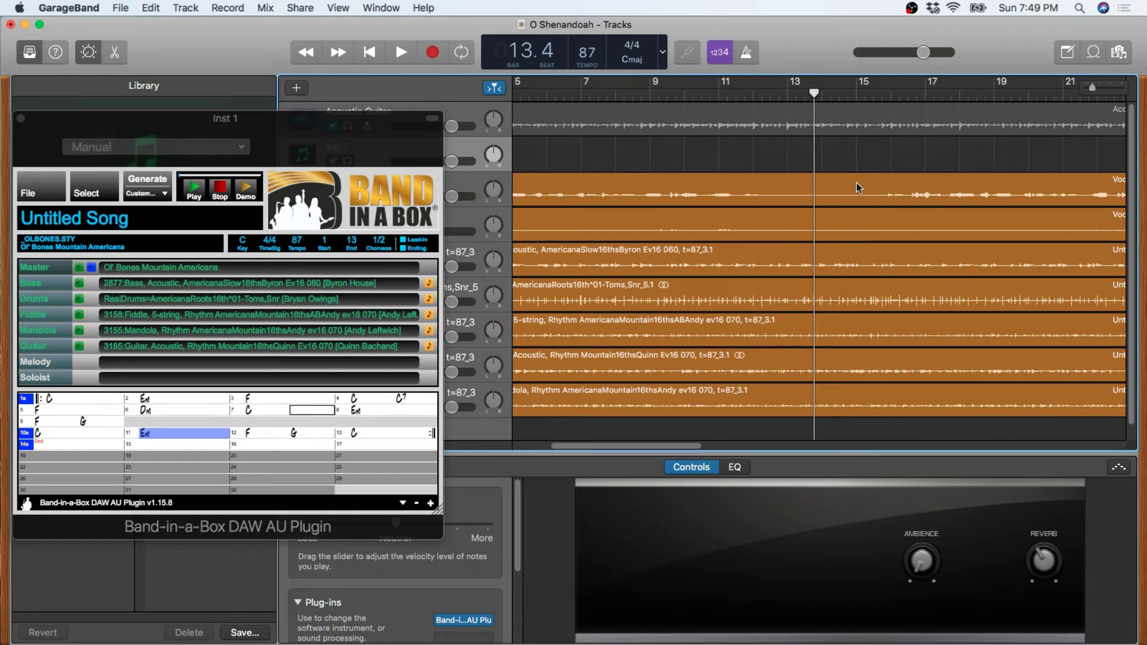
- Select bars 10 to 13 of the plugin's chord sheet and open the RealTrack list for a MultiRiff
{"action": "left_click_drag", "start_coordinate": [66, 441], "coordinate": [412, 435]}
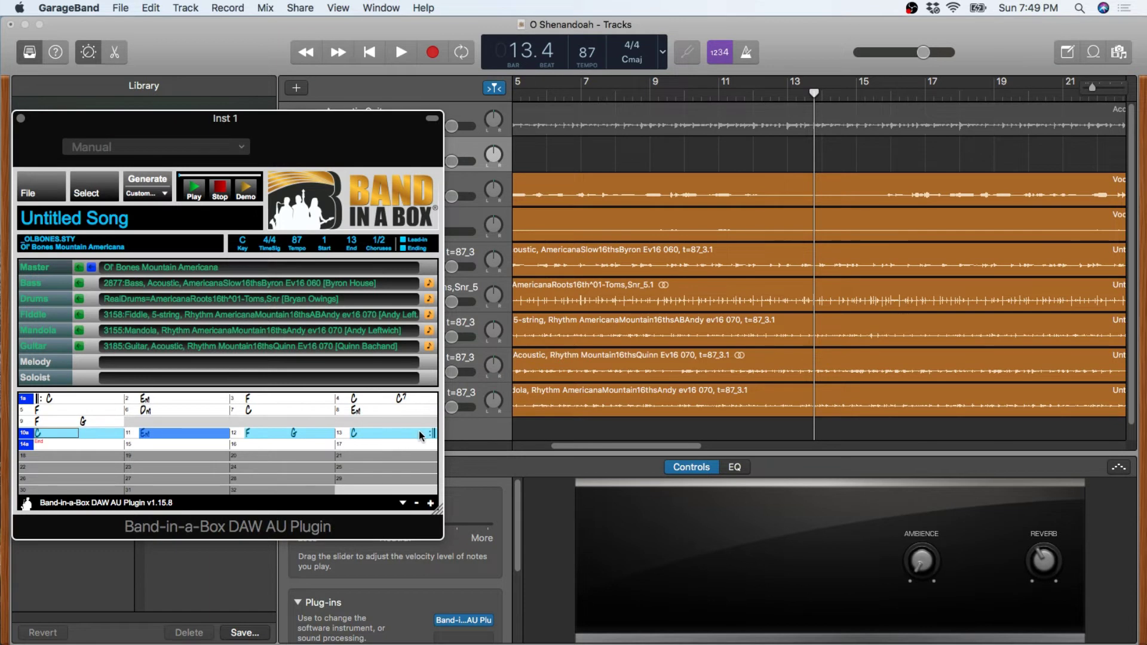
{"action": "left_click", "coordinate": [99, 194]}
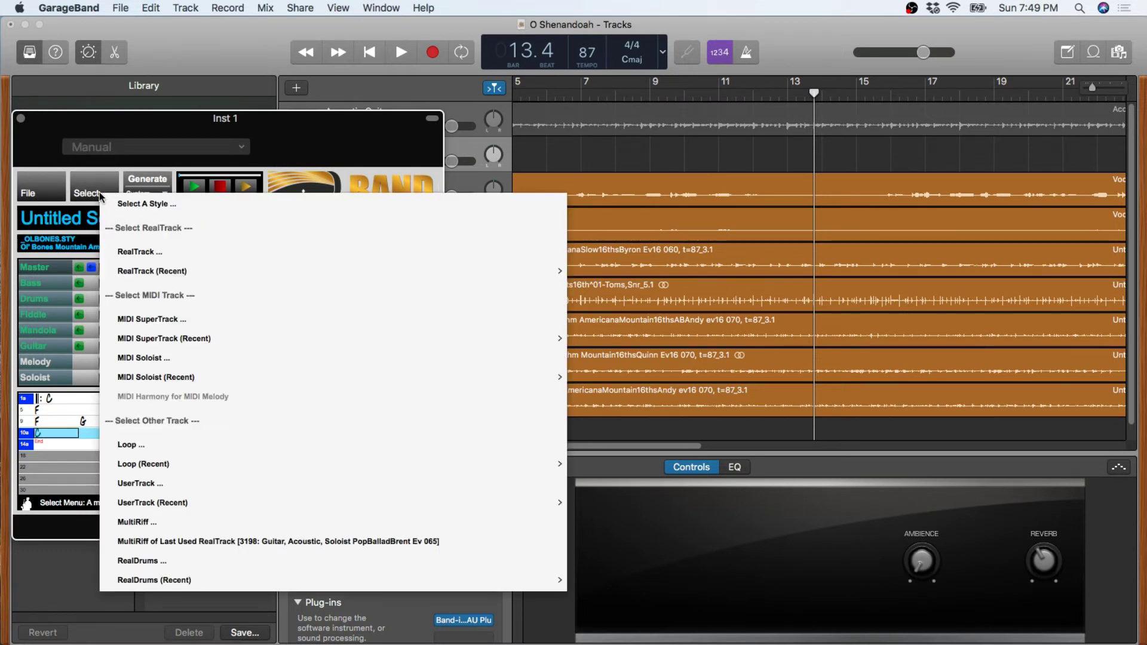
{"action": "left_click", "coordinate": [136, 523]}
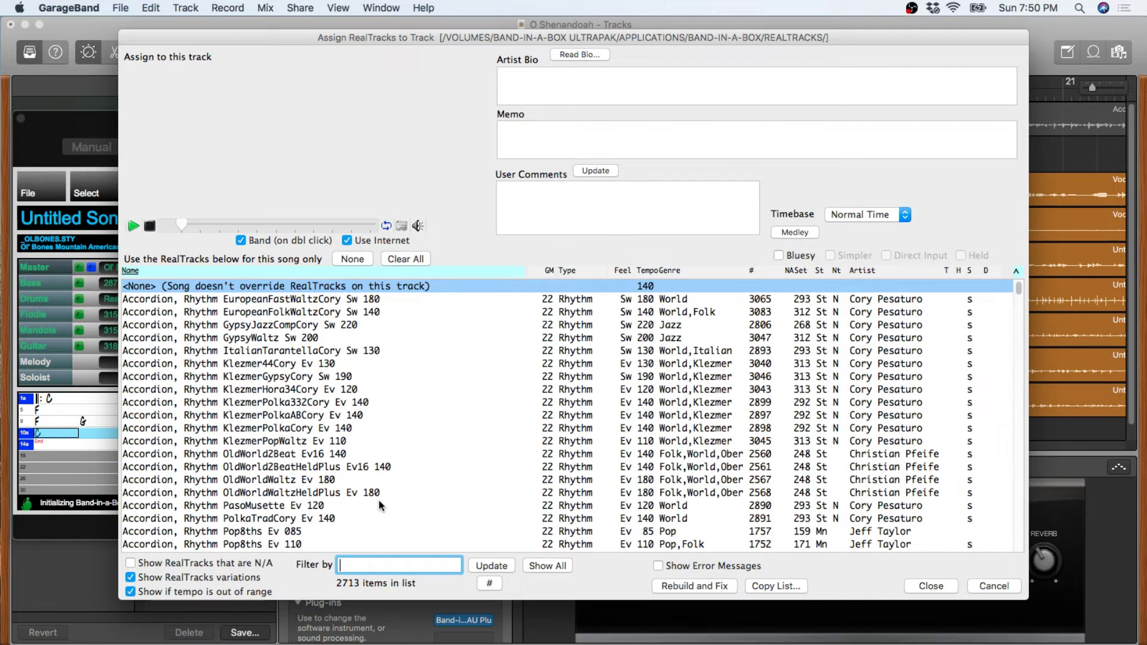
- Filter the RealTracks list by artist Brent Mason, soloist type and the text "acoustic"
{"action": "left_click", "coordinate": [489, 584]}
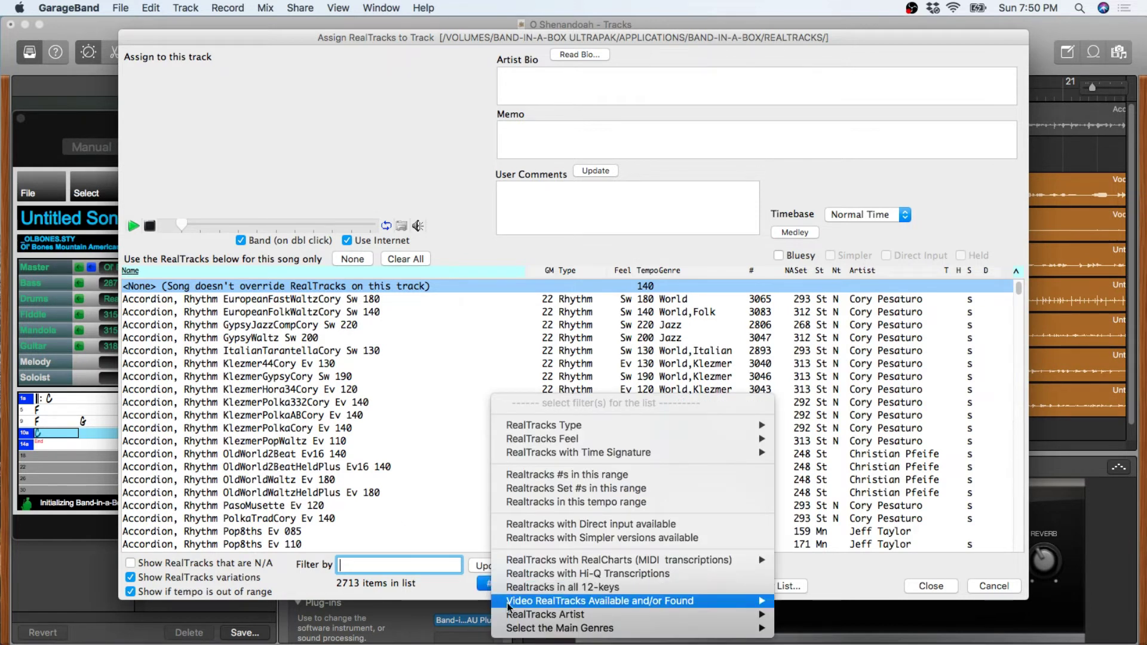
{"action": "mouse_move", "coordinate": [527, 615]}
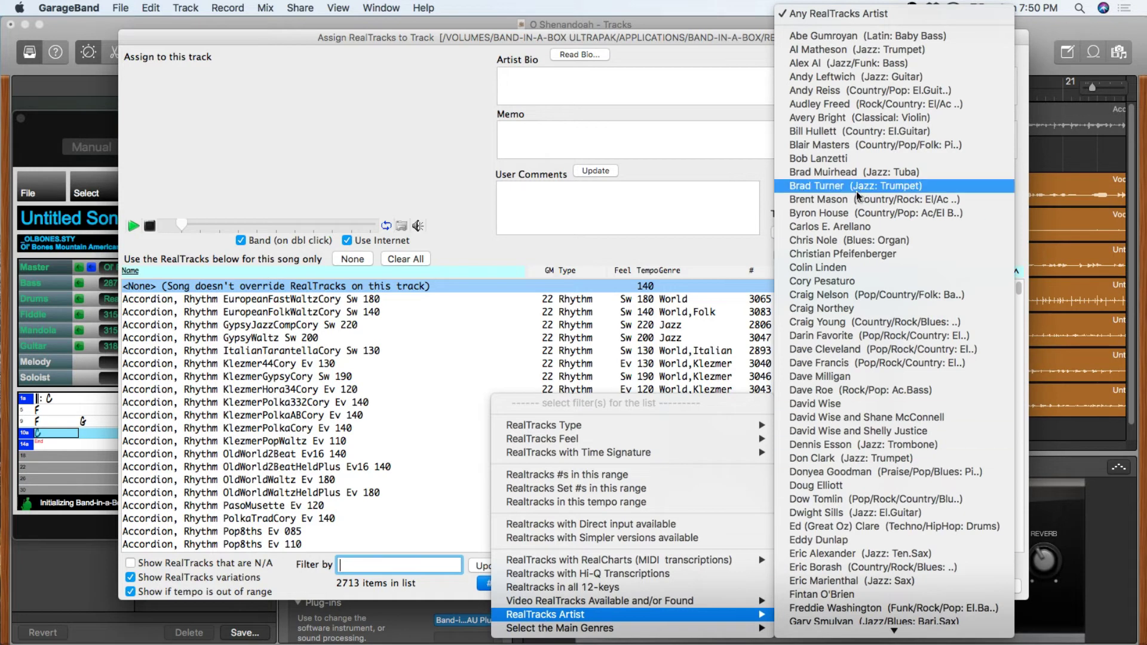
{"action": "left_click", "coordinate": [856, 199]}
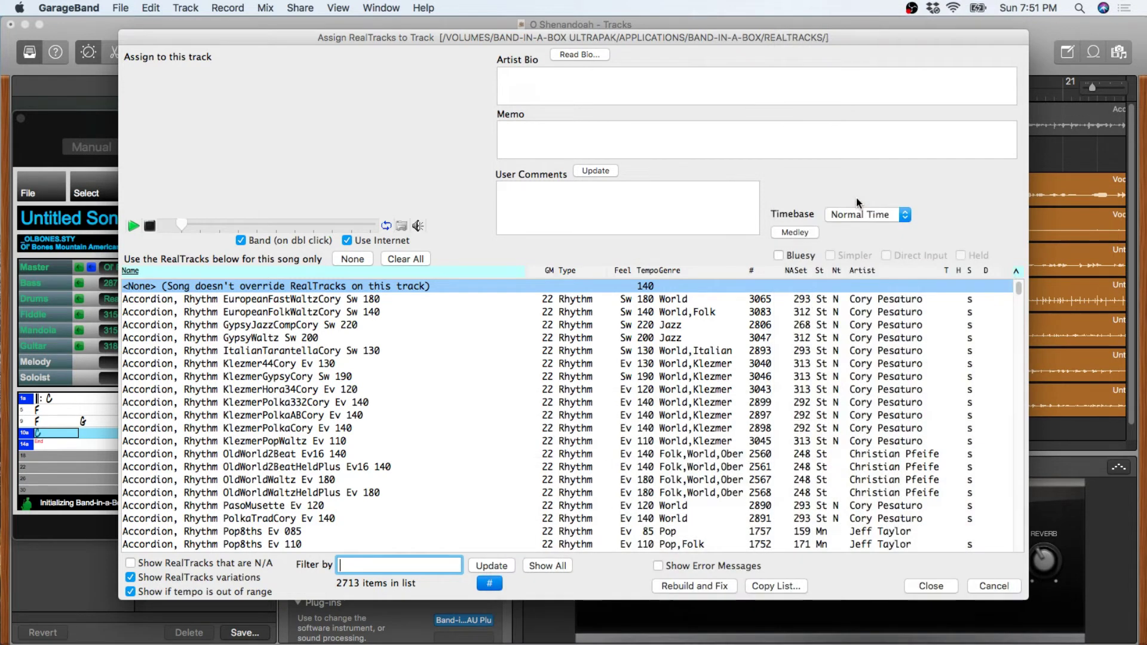
{"action": "left_click", "coordinate": [489, 583]}
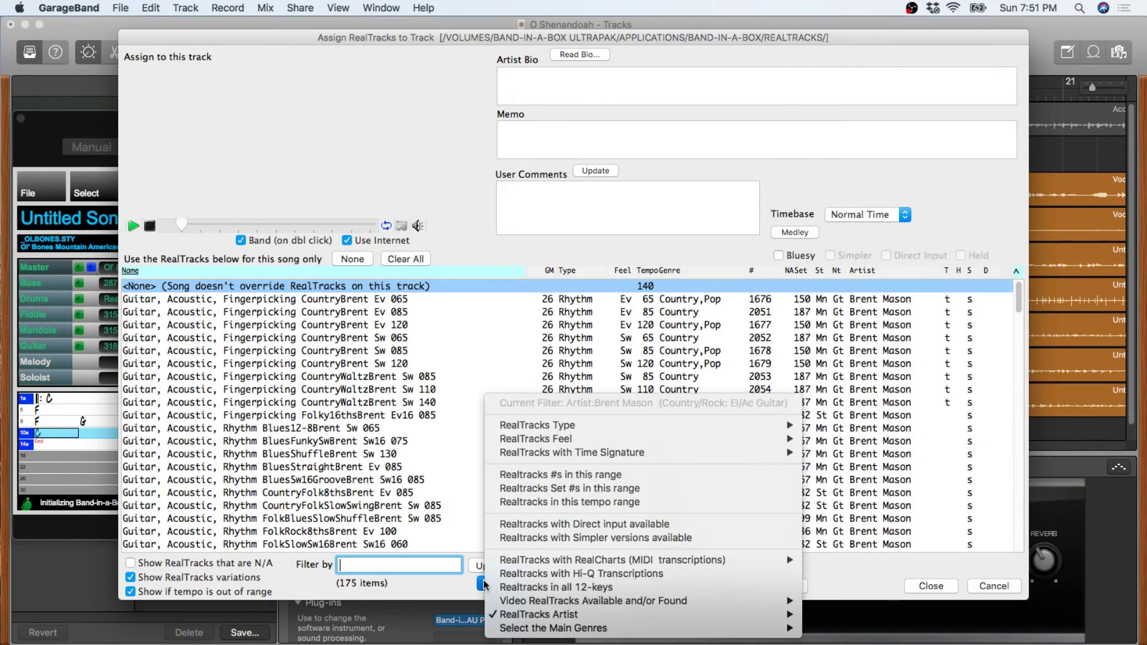
{"action": "mouse_move", "coordinate": [781, 428]}
{"action": "left_click", "coordinate": [837, 452]}
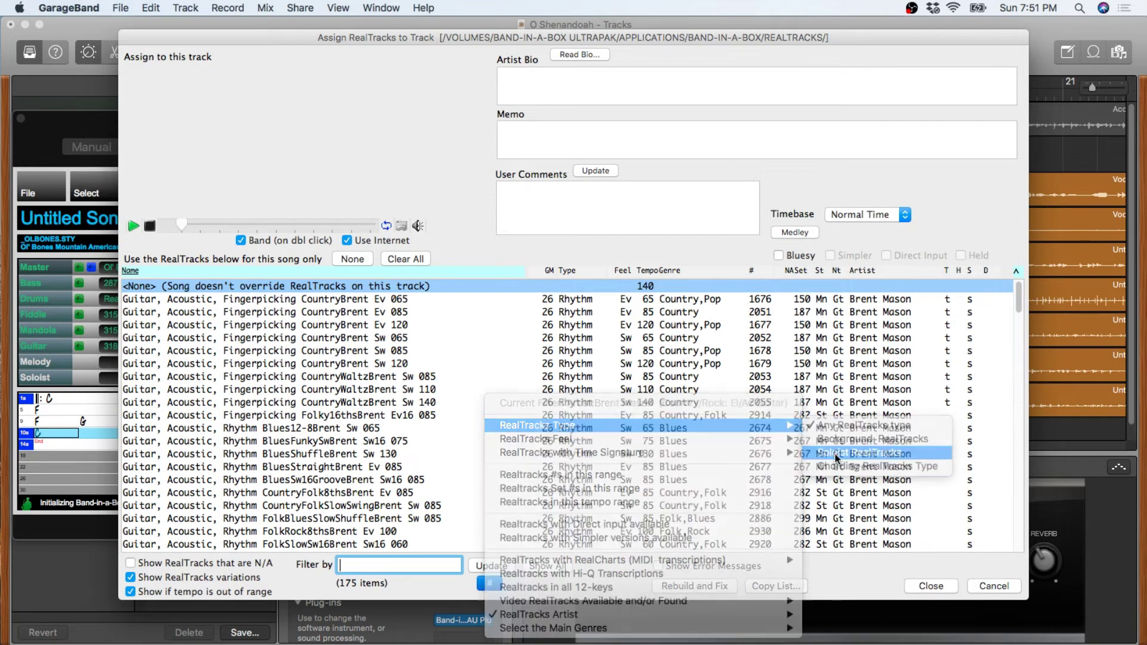
{"action": "type", "text": "acoustic"}
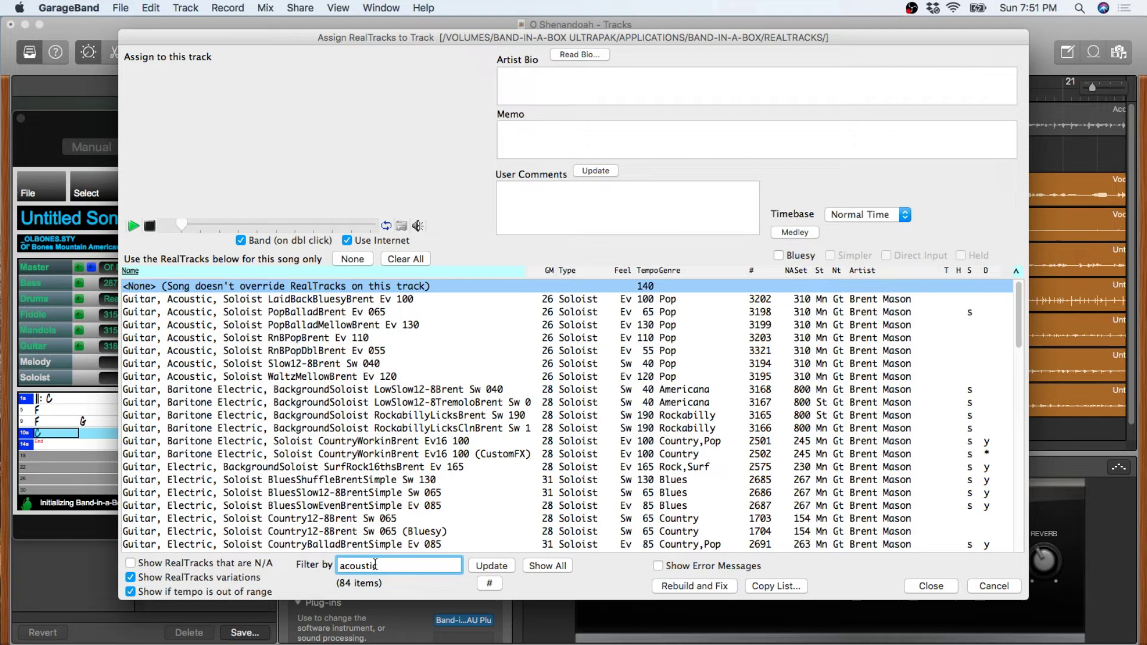
{"action": "key", "text": "Return"}
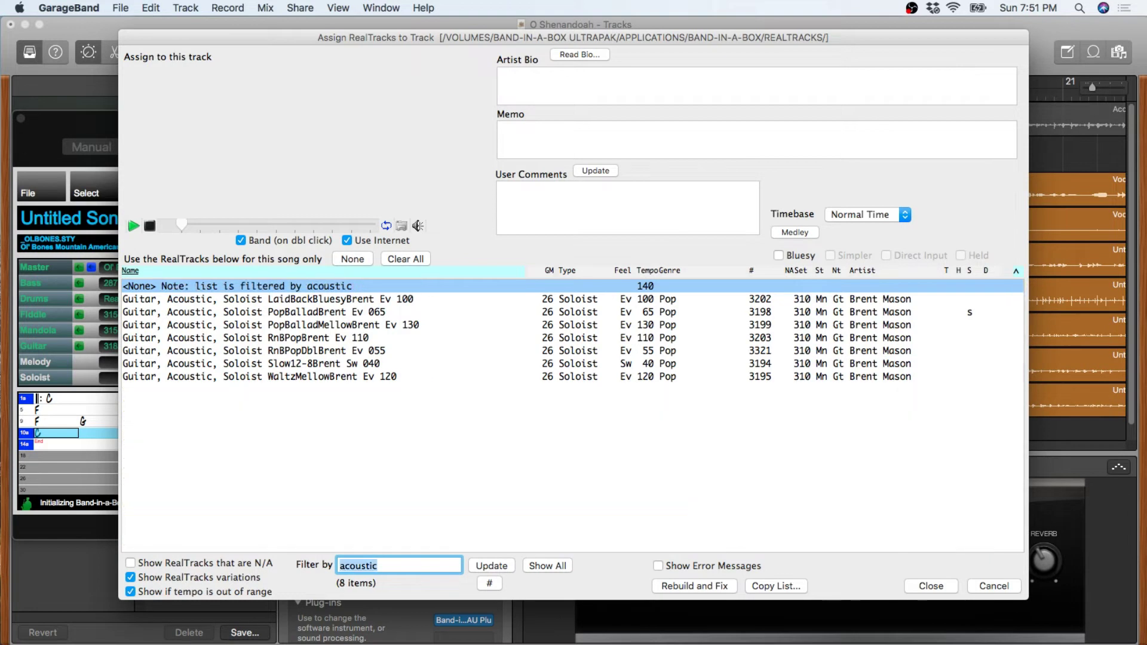
- Audition Guitar, Acoustic, Soloist PopBalladBrent Ev 065 and assign it as the MultiRiff RealTrack
{"action": "left_click", "coordinate": [198, 312]}
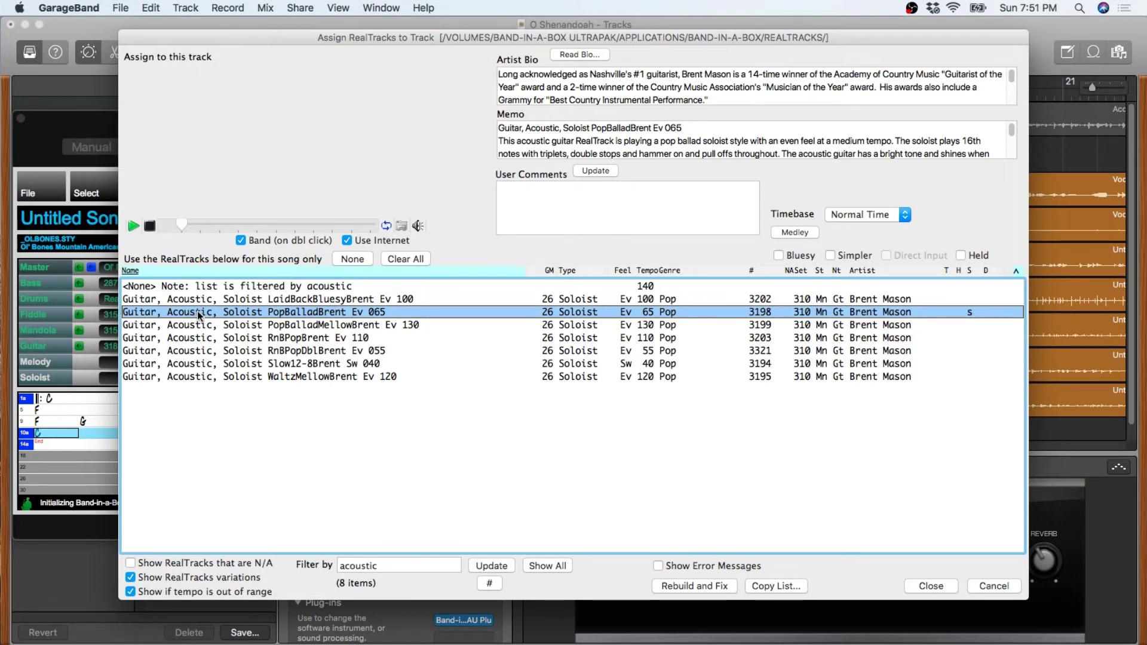
{"action": "double_click", "coordinate": [198, 312]}
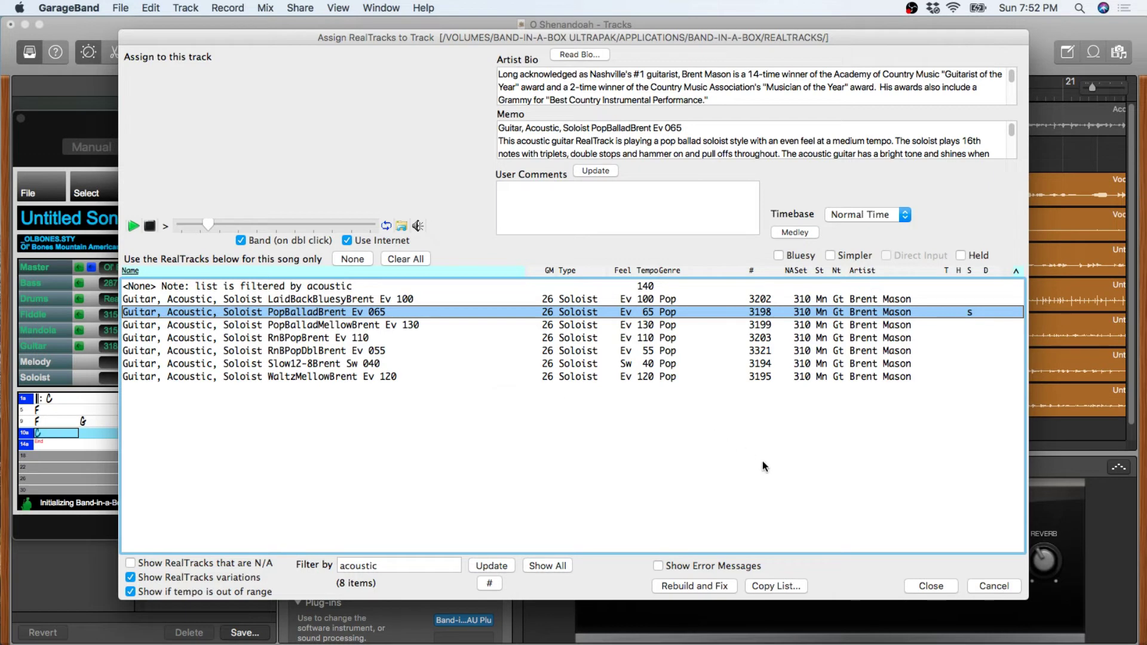
{"action": "left_click", "coordinate": [932, 586]}
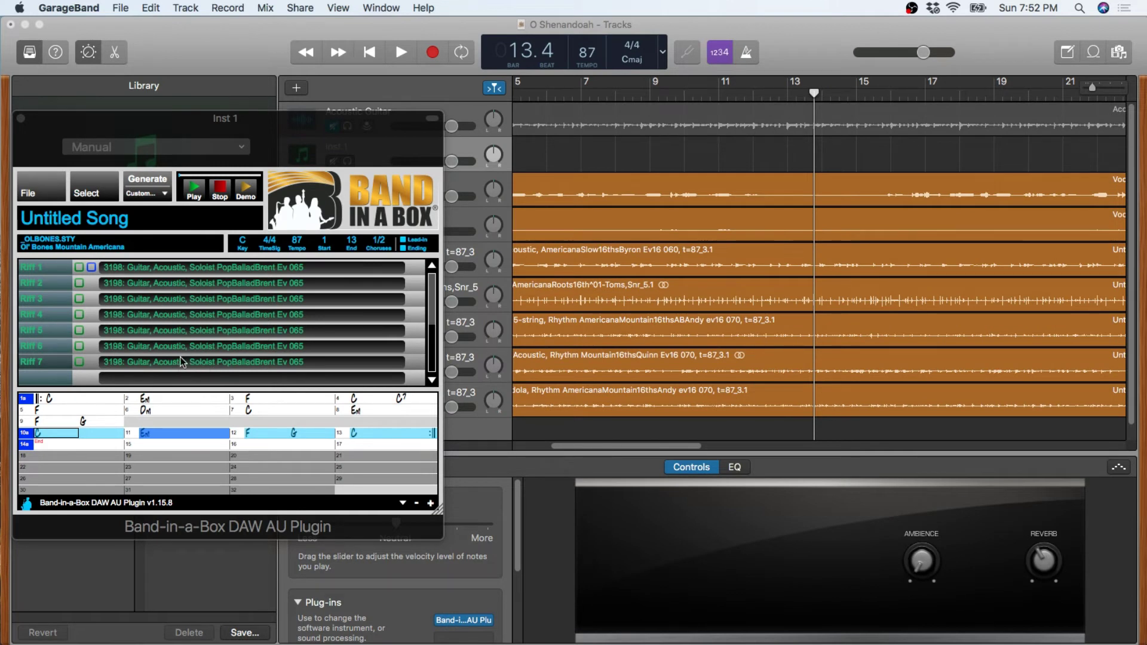
- Generate the riffs of the selected region and add all seven riff tracks to the project, starting at bar 11
{"action": "left_click", "coordinate": [433, 267]}
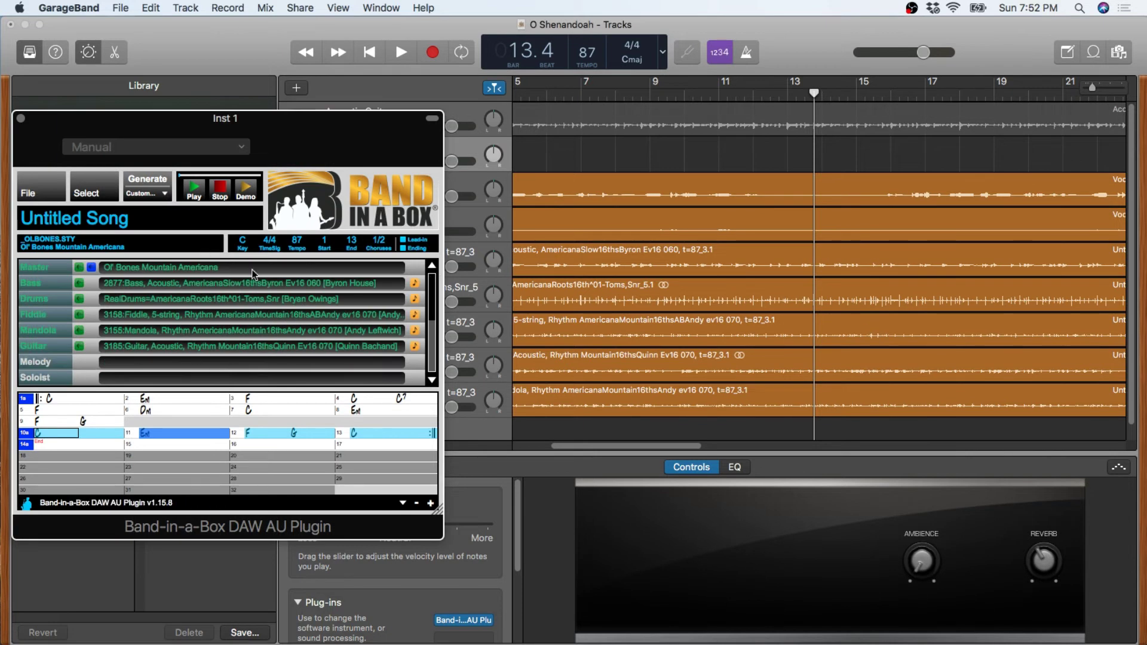
{"action": "left_click", "coordinate": [432, 380]}
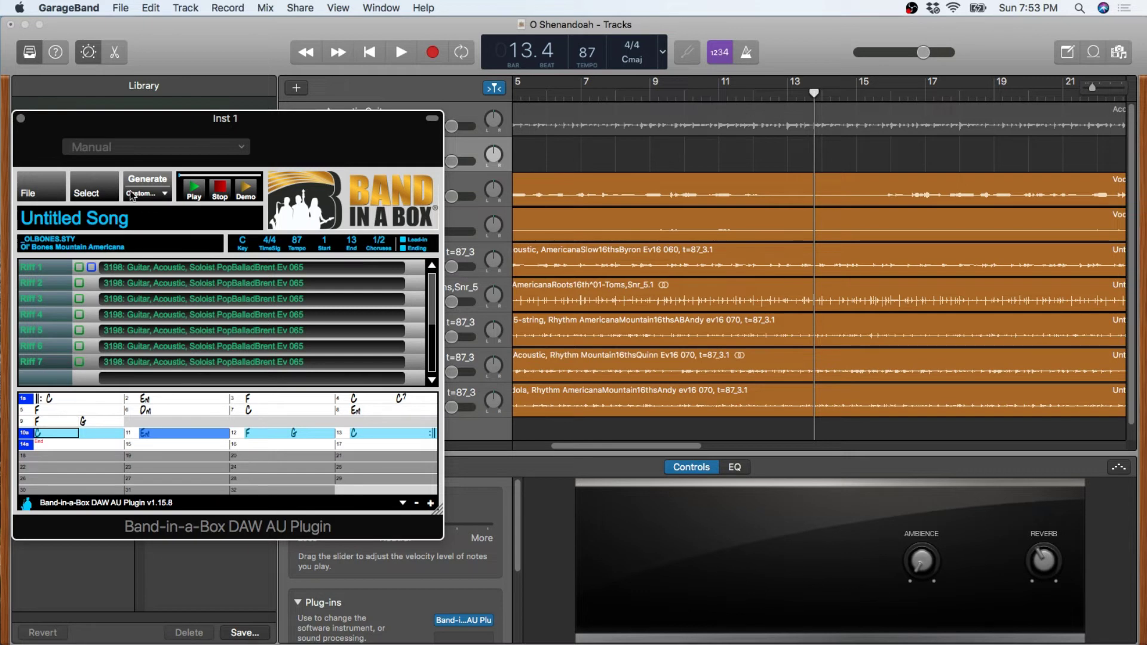
{"action": "left_click", "coordinate": [165, 196]}
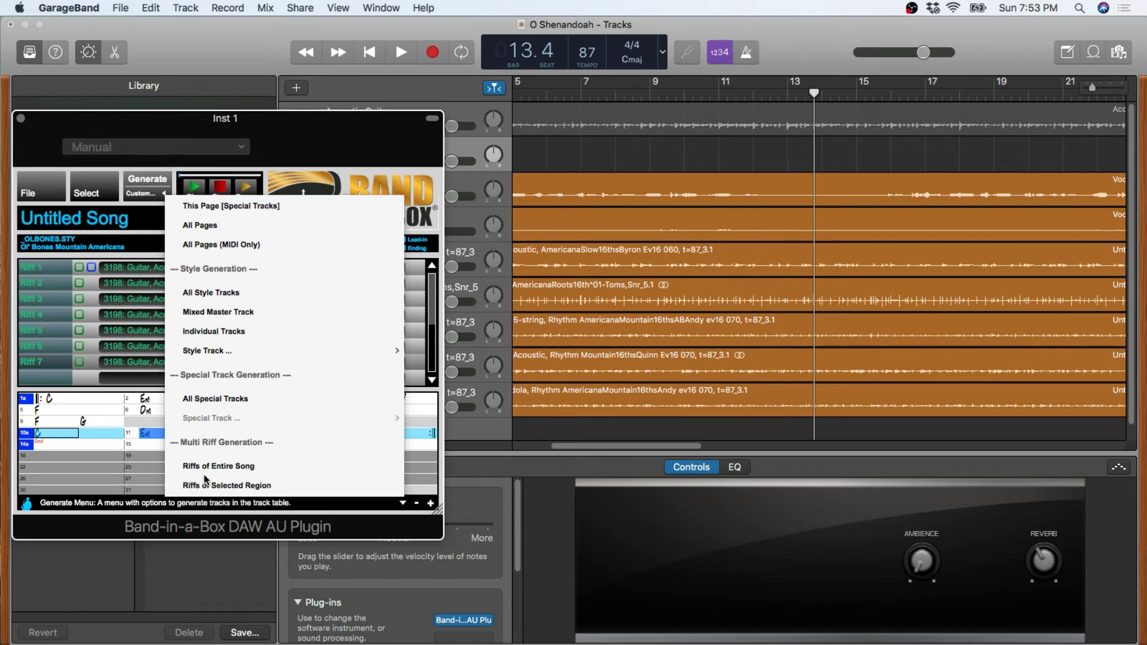
{"action": "left_click", "coordinate": [276, 486]}
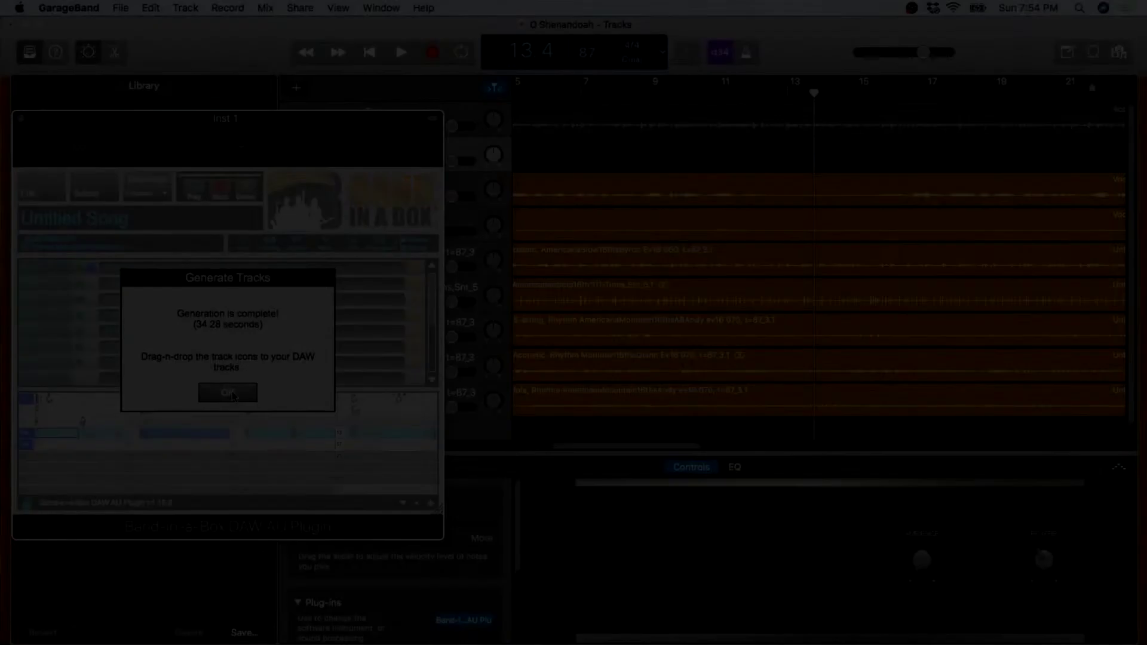
{"action": "left_click", "coordinate": [230, 394]}
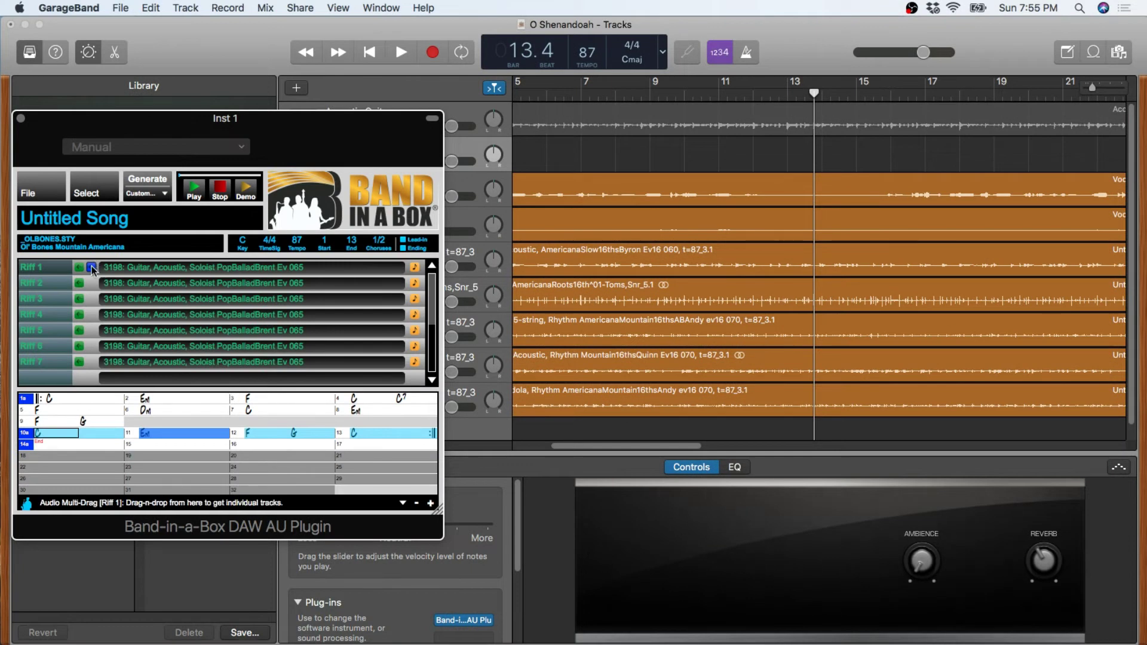
{"action": "left_click_drag", "start_coordinate": [92, 269], "coordinate": [738, 425]}
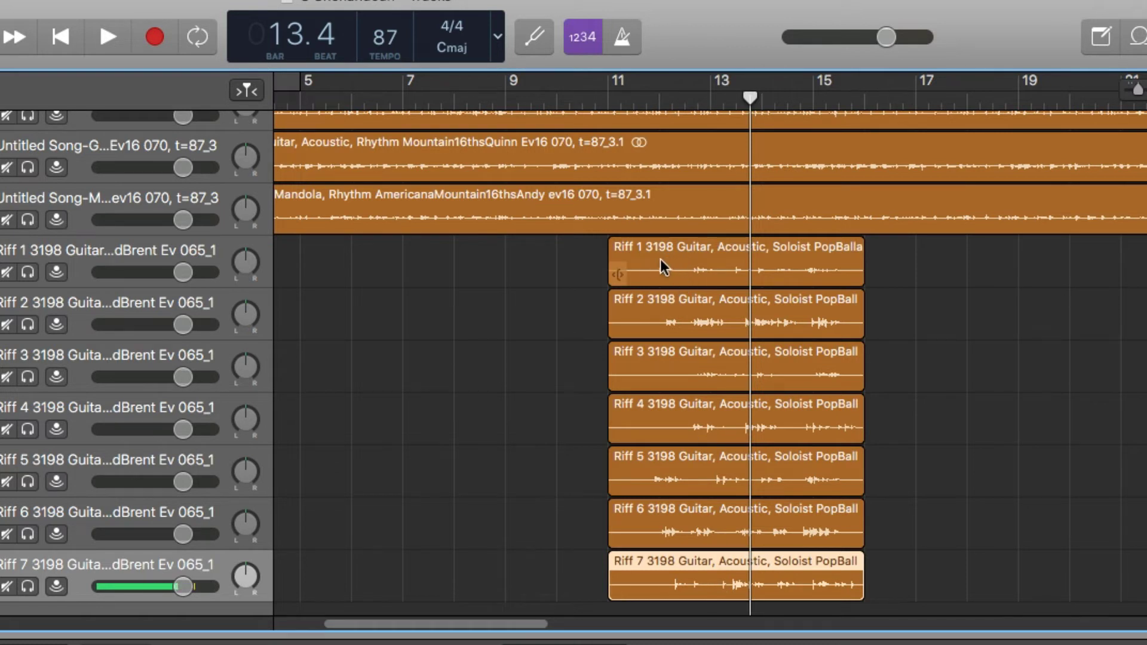
- Mute the Riff 2 through Riff 7 tracks
{"action": "left_click", "coordinate": [7, 325]}
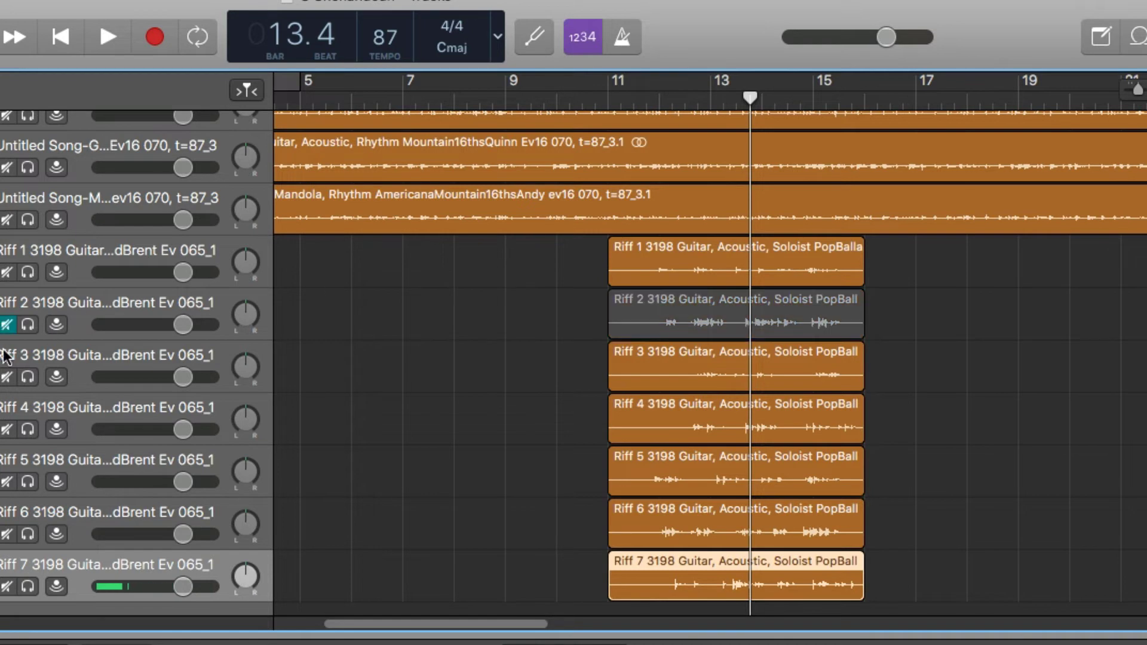
{"action": "left_click", "coordinate": [7, 377]}
{"action": "left_click", "coordinate": [7, 430]}
{"action": "left_click", "coordinate": [7, 482]}
{"action": "left_click", "coordinate": [7, 535]}
{"action": "left_click", "coordinate": [7, 587]}
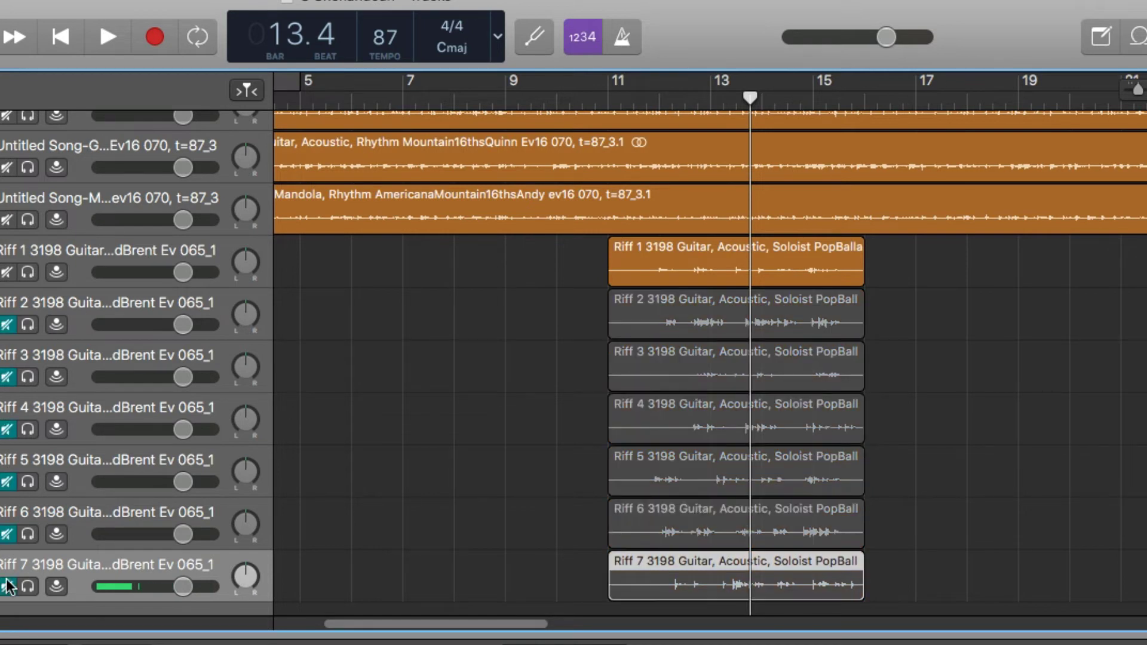
- Play the song with Riff 1 from just before bar 11, raise the Riff 1 track's volume slightly and stop at bar 16
{"action": "left_click", "coordinate": [578, 250]}
{"action": "left_click", "coordinate": [587, 91]}
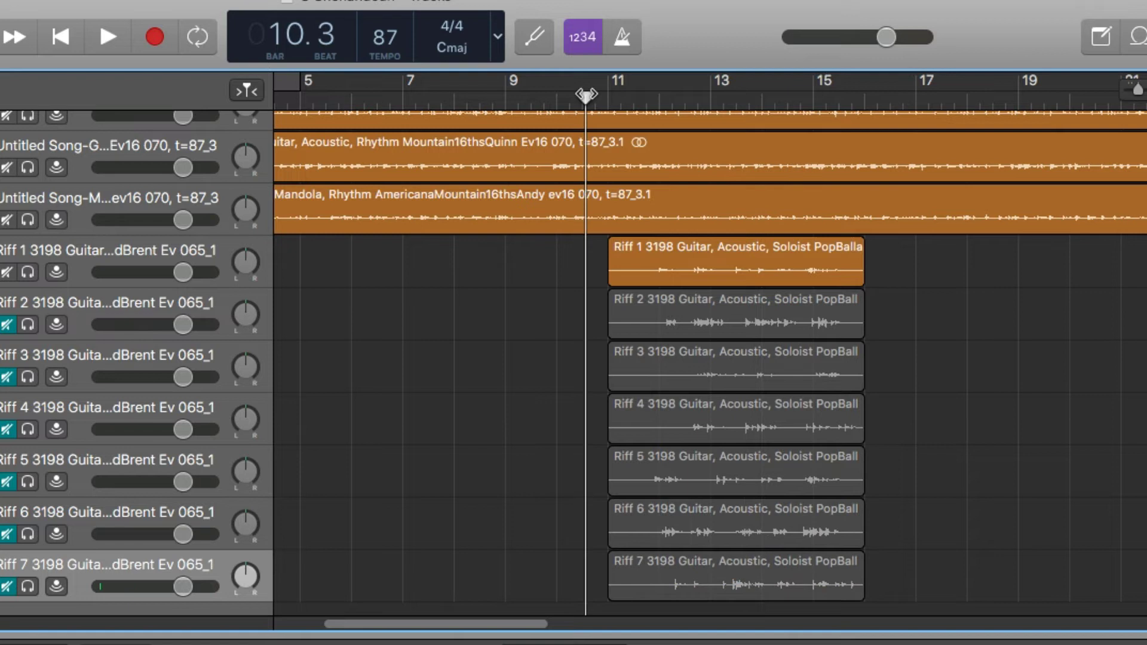
{"action": "key", "text": "space"}
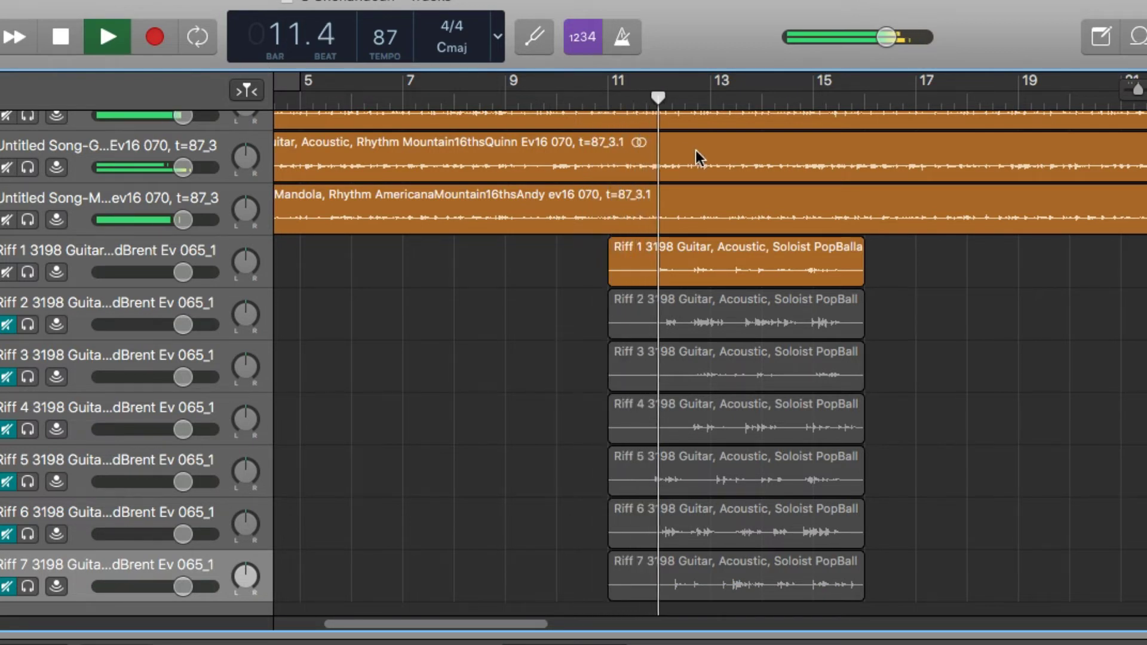
{"action": "left_click_drag", "start_coordinate": [183, 273], "coordinate": [192, 273]}
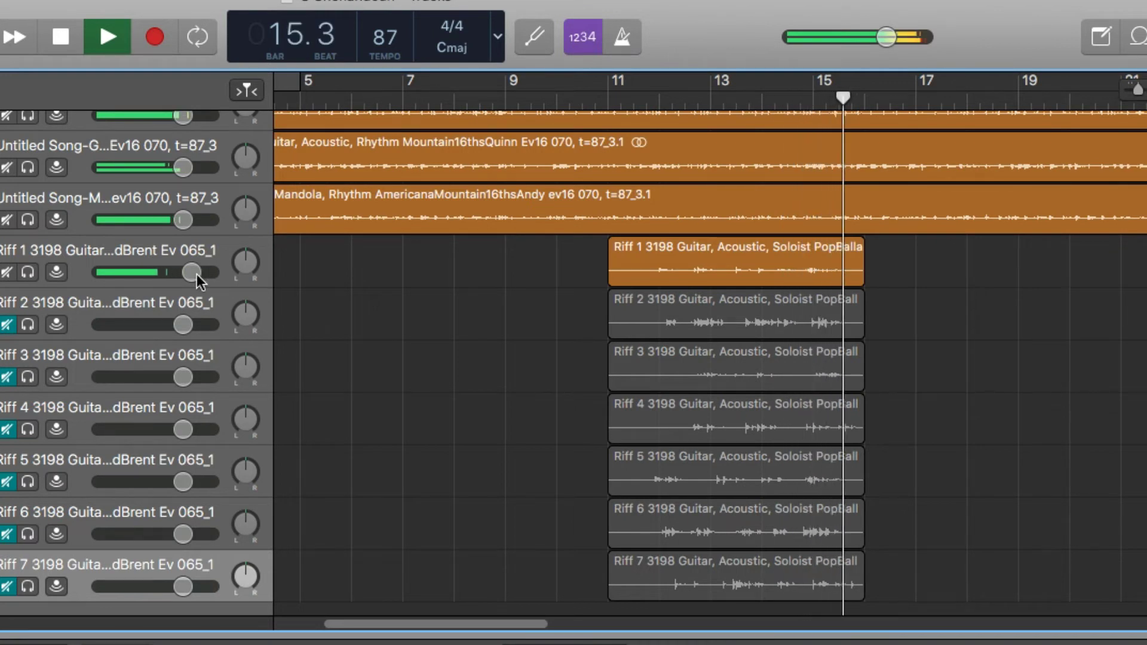
{"action": "left_click", "coordinate": [62, 48]}
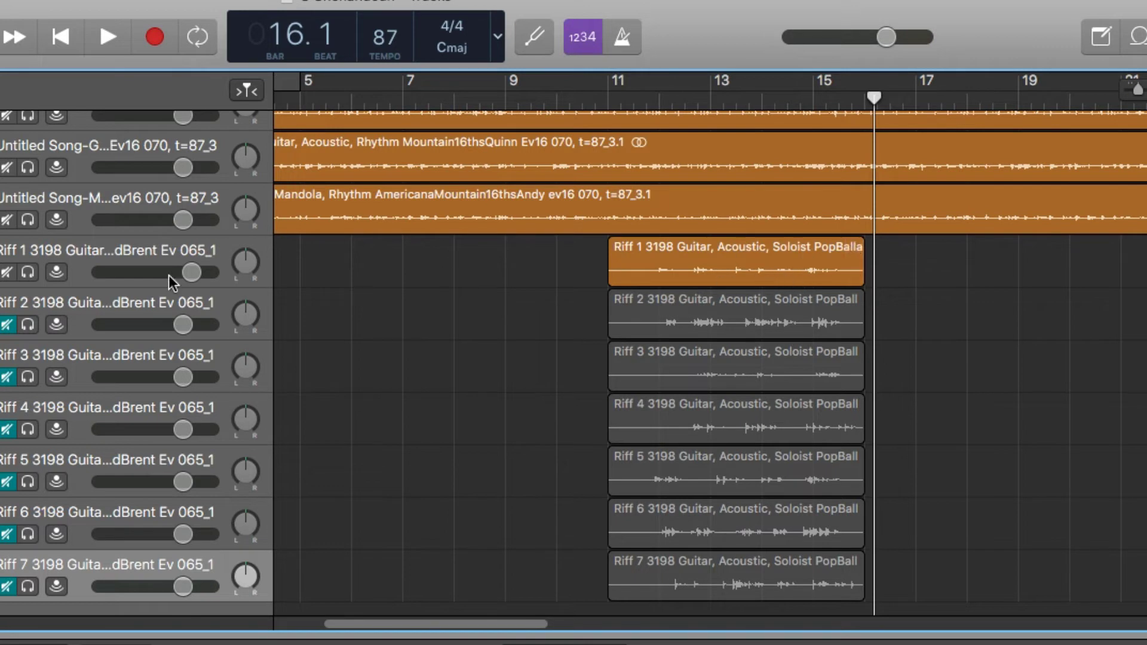
- Mute Riff 1, unmute Riff 2 and play the song with Riff 2
{"action": "left_click", "coordinate": [8, 272]}
{"action": "left_click", "coordinate": [7, 325]}
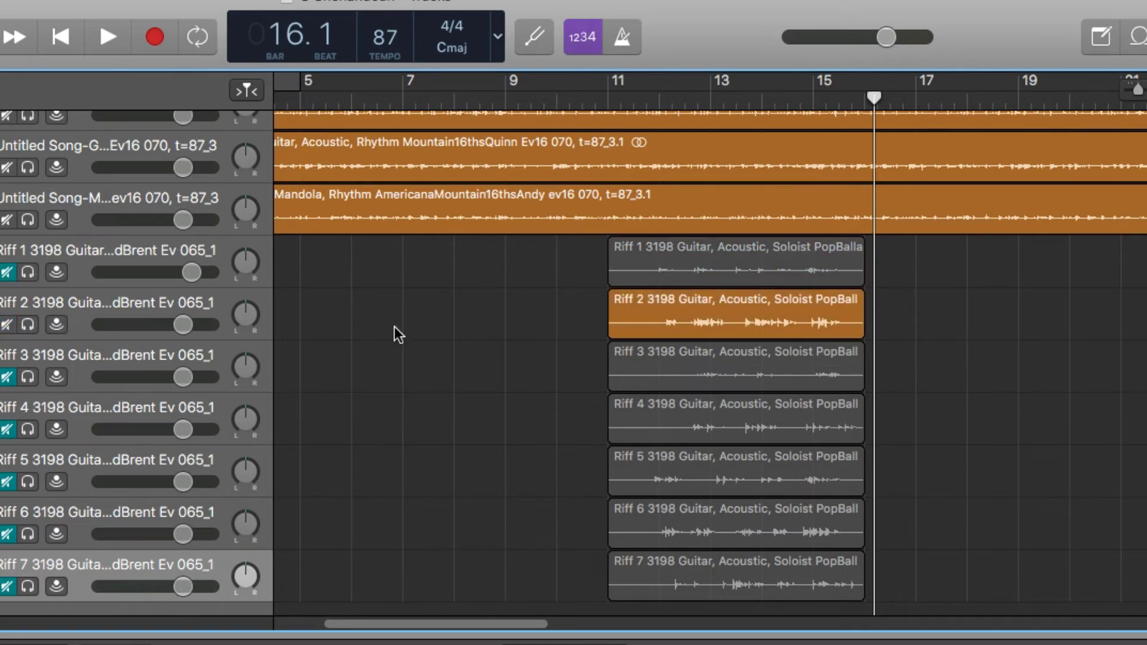
{"action": "key", "text": "space"}
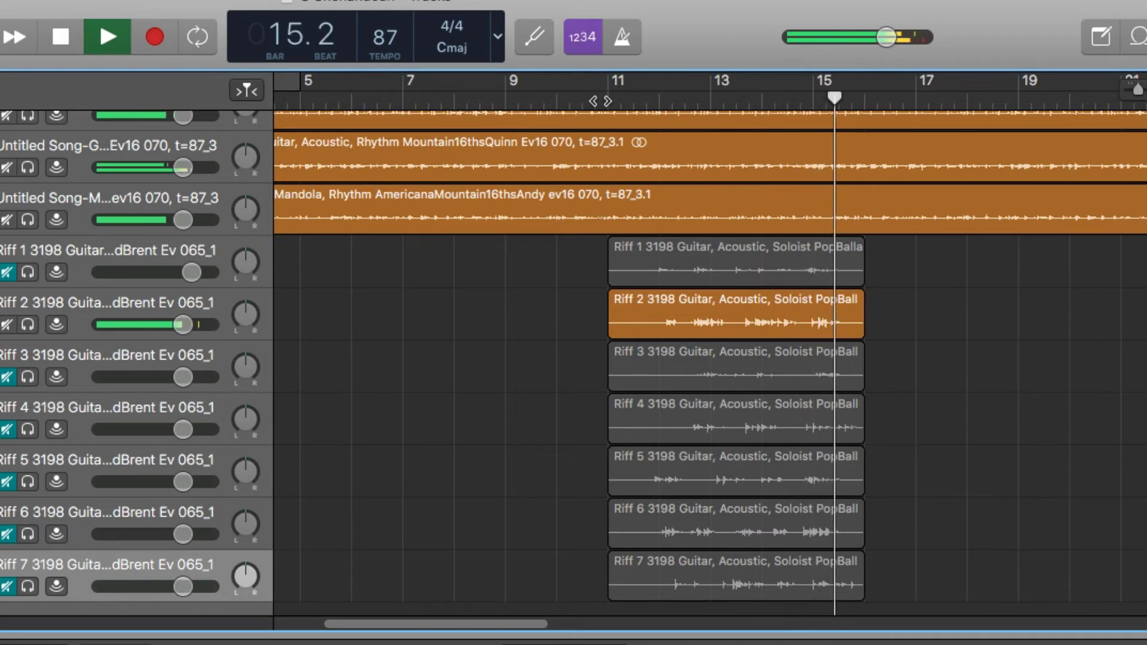
- Mute Riff 2, unmute Riff 3 and play the song with it from just before bar 11, stopping in bar 13
{"action": "key", "text": "space"}
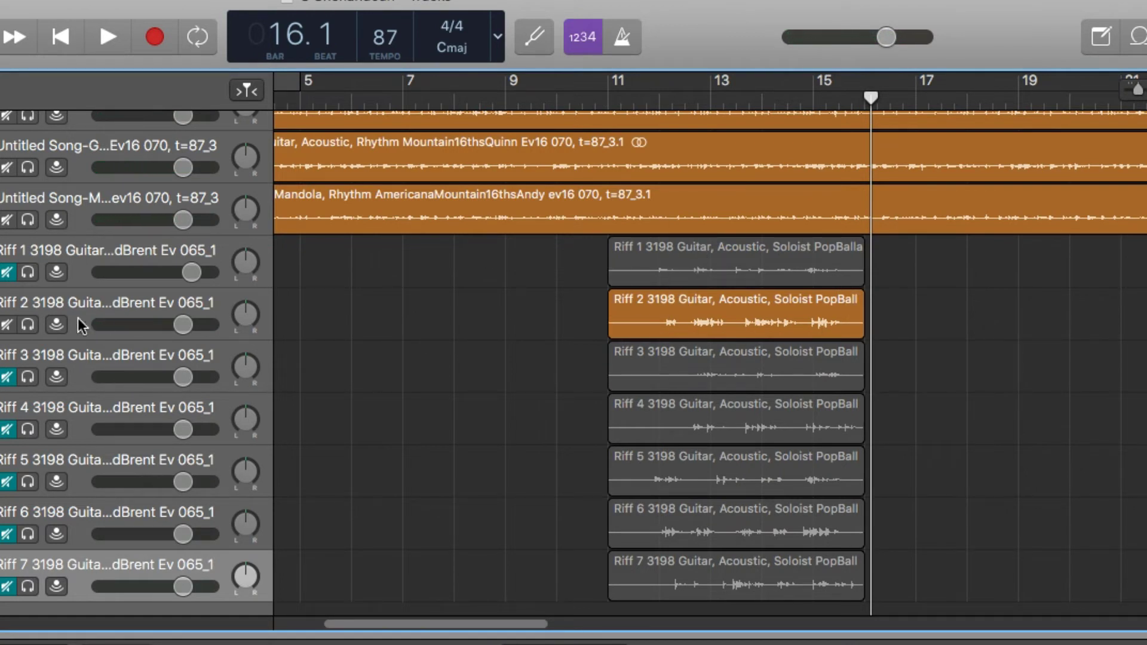
{"action": "left_click", "coordinate": [13, 377]}
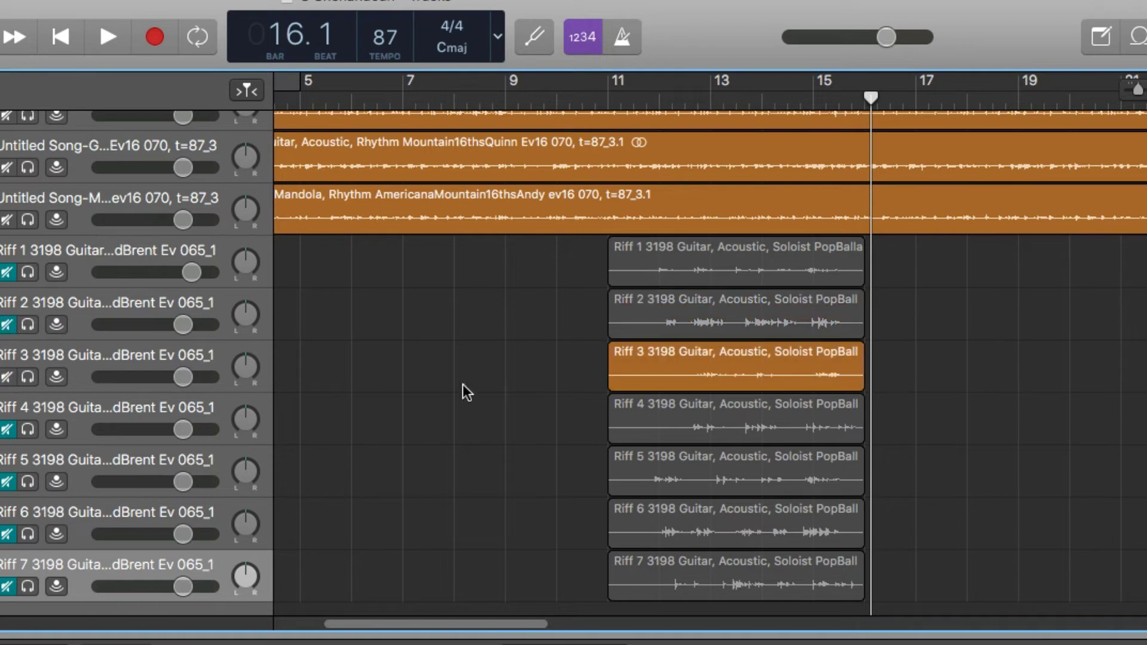
{"action": "left_click", "coordinate": [598, 94]}
{"action": "key", "text": "space"}
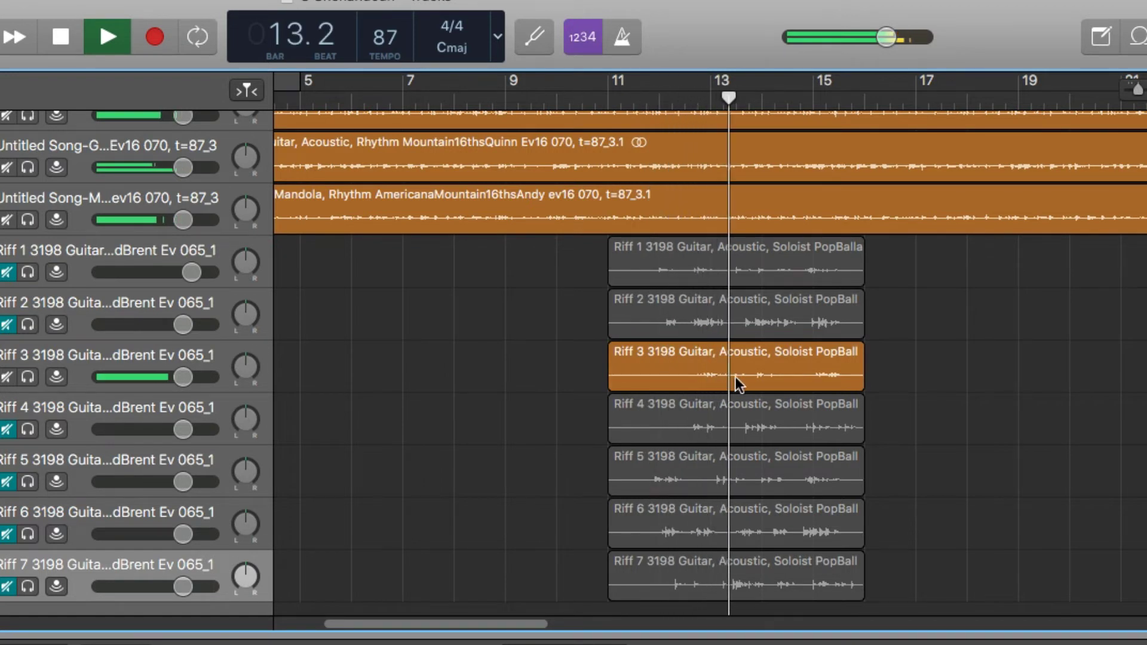
{"action": "key", "text": "space"}
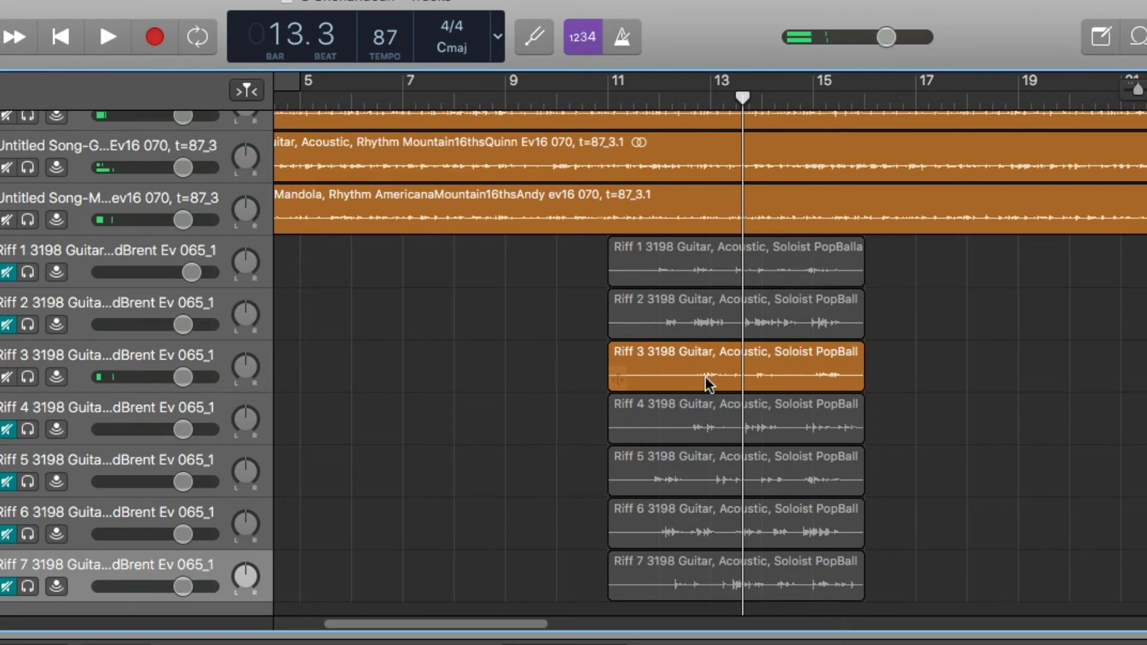
- Mute Riff 3, unmute Riff 4 and play the song with it from just before bar 11, stopping near bar 15
{"action": "left_click", "coordinate": [7, 378]}
{"action": "left_click", "coordinate": [6, 430]}
{"action": "left_click", "coordinate": [601, 97]}
{"action": "key", "text": "space"}
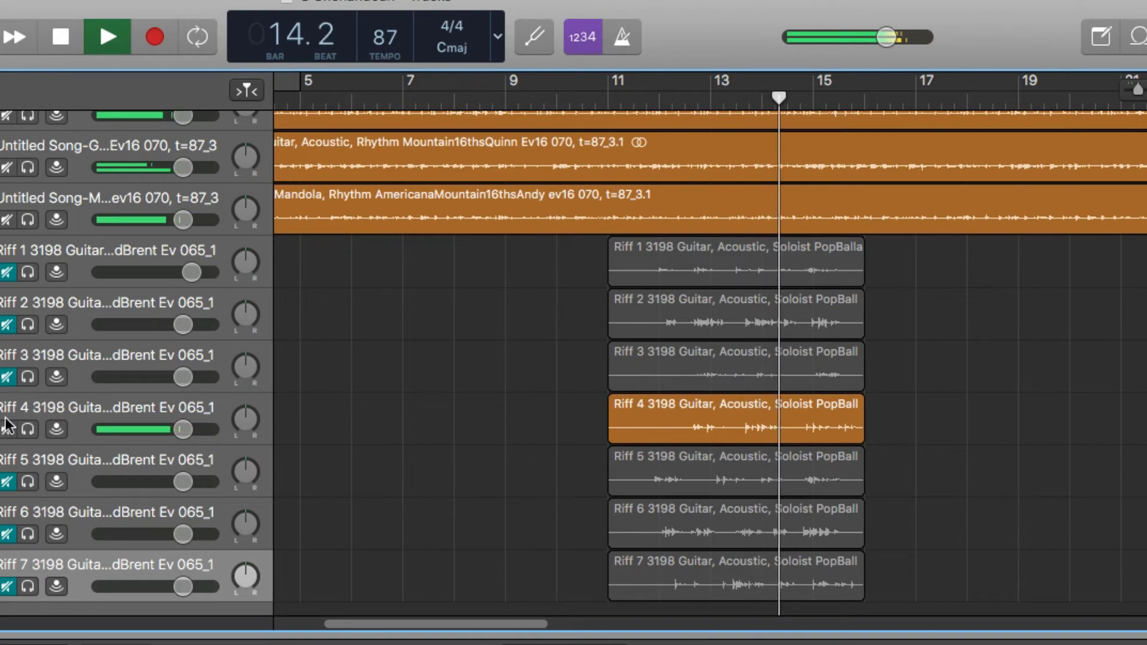
{"action": "key", "text": "space"}
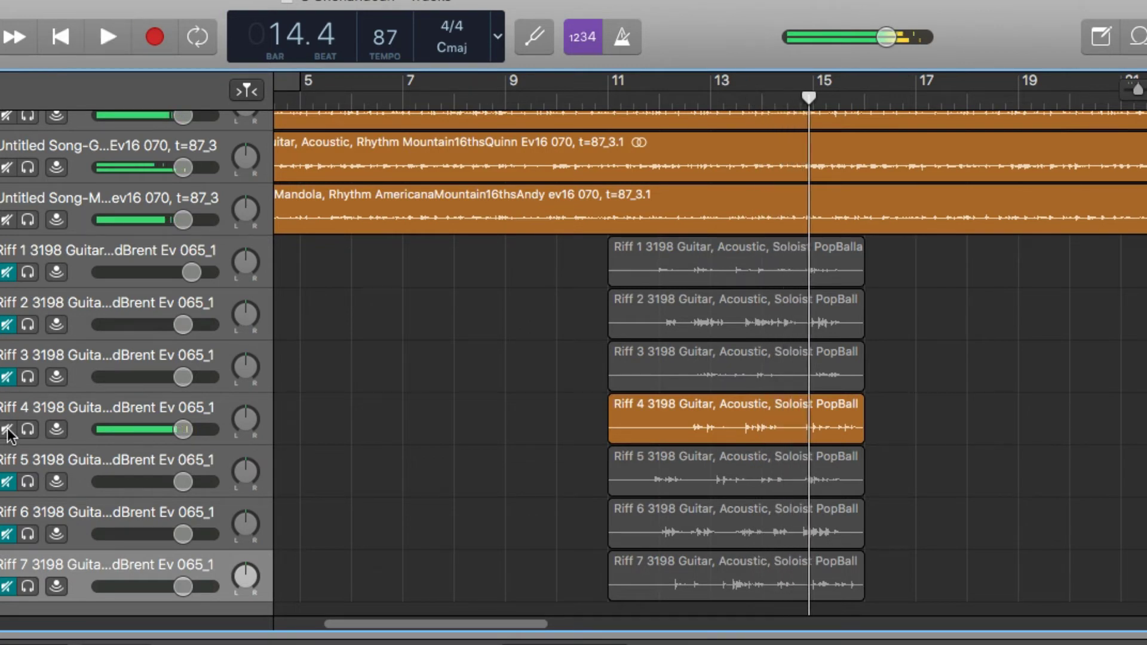
- Mute Riff 4, unmute Riff 5 and play the song with it from just before bar 11 to near bar 16
{"action": "left_click", "coordinate": [7, 429]}
{"action": "left_click", "coordinate": [7, 482]}
{"action": "left_click", "coordinate": [597, 105]}
{"action": "key", "text": "space"}
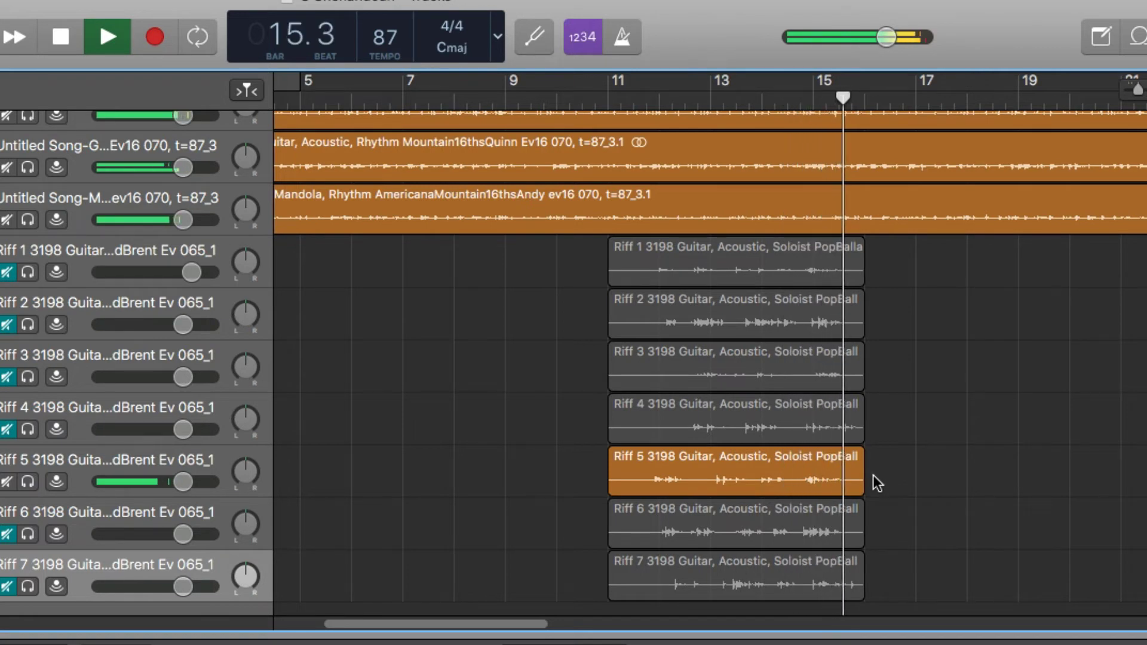
{"action": "key", "text": "space"}
- Mute Riff 5, unmute Riff 6 and play the song with it until late in bar 15
{"action": "left_click", "coordinate": [9, 481]}
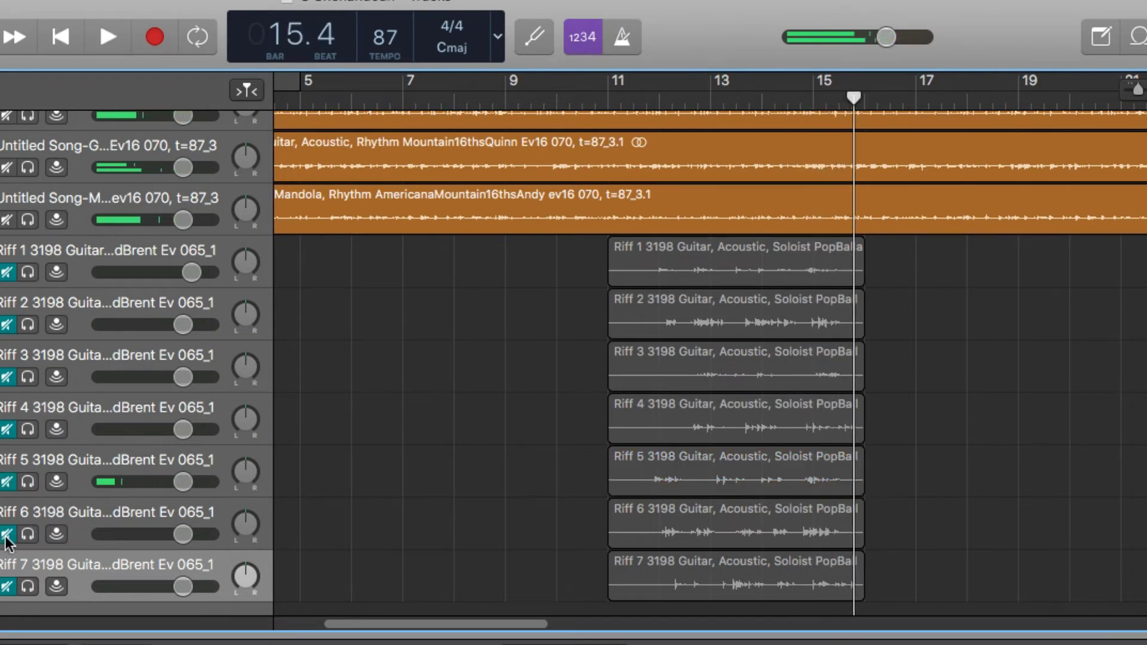
{"action": "left_click", "coordinate": [8, 535]}
{"action": "left_click", "coordinate": [651, 97]}
{"action": "key", "text": "space"}
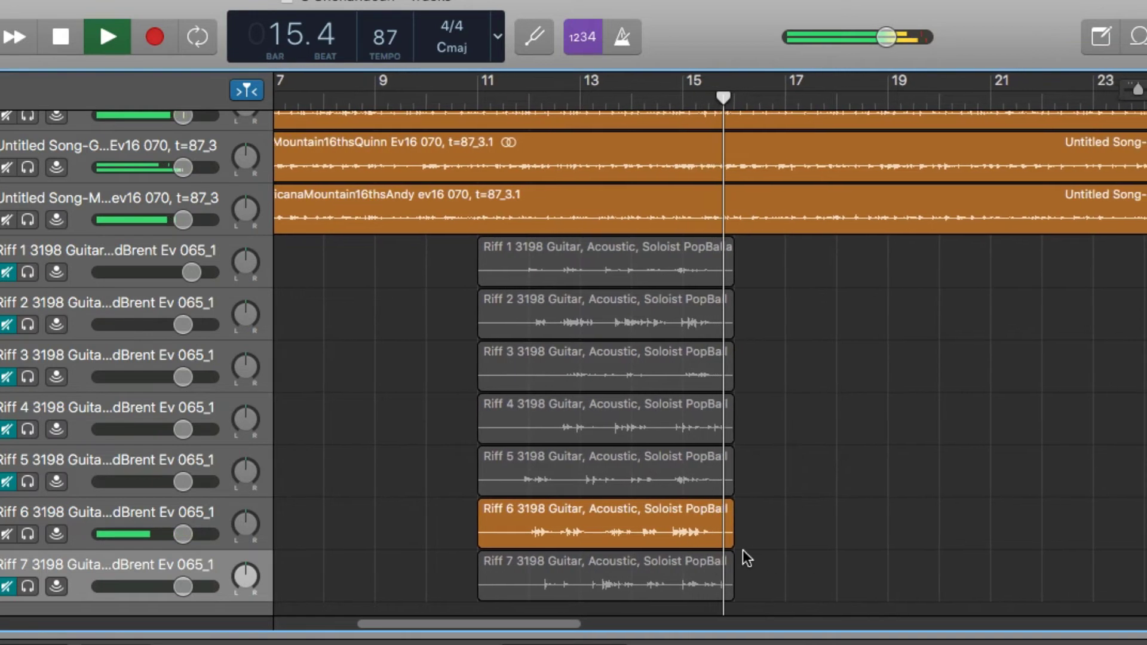
{"action": "key", "text": "space"}
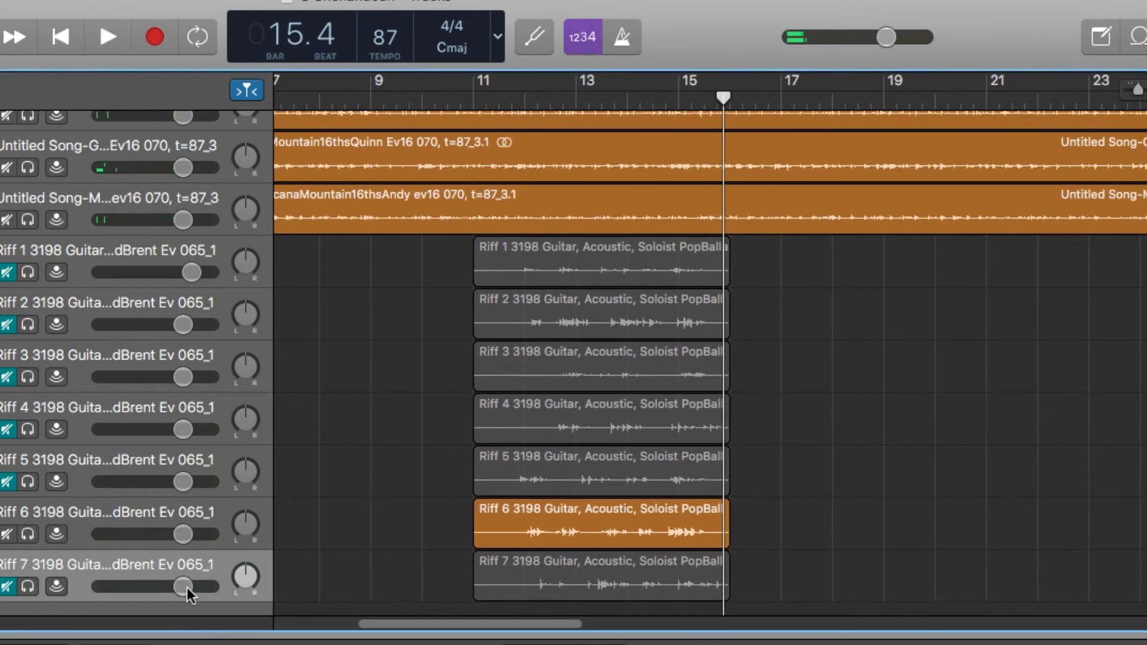
- Mute Riff 6, unmute Riff 7 and play the song with it until the end of bar 15
{"action": "left_click", "coordinate": [7, 535]}
{"action": "left_click", "coordinate": [7, 587]}
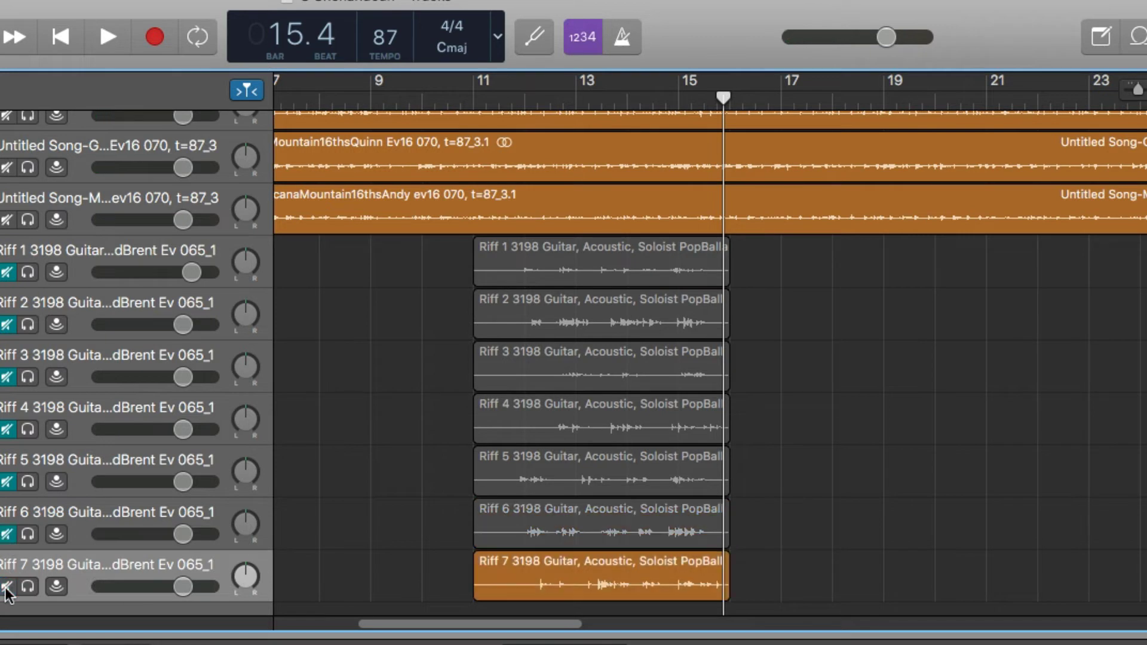
{"action": "left_click", "coordinate": [513, 99]}
{"action": "key", "text": "space"}
{"action": "scroll", "coordinate": [672, 225], "scroll_direction": "left", "scroll_amount": 3}
{"action": "scroll", "coordinate": [672, 226], "scroll_direction": "left", "scroll_amount": 3}
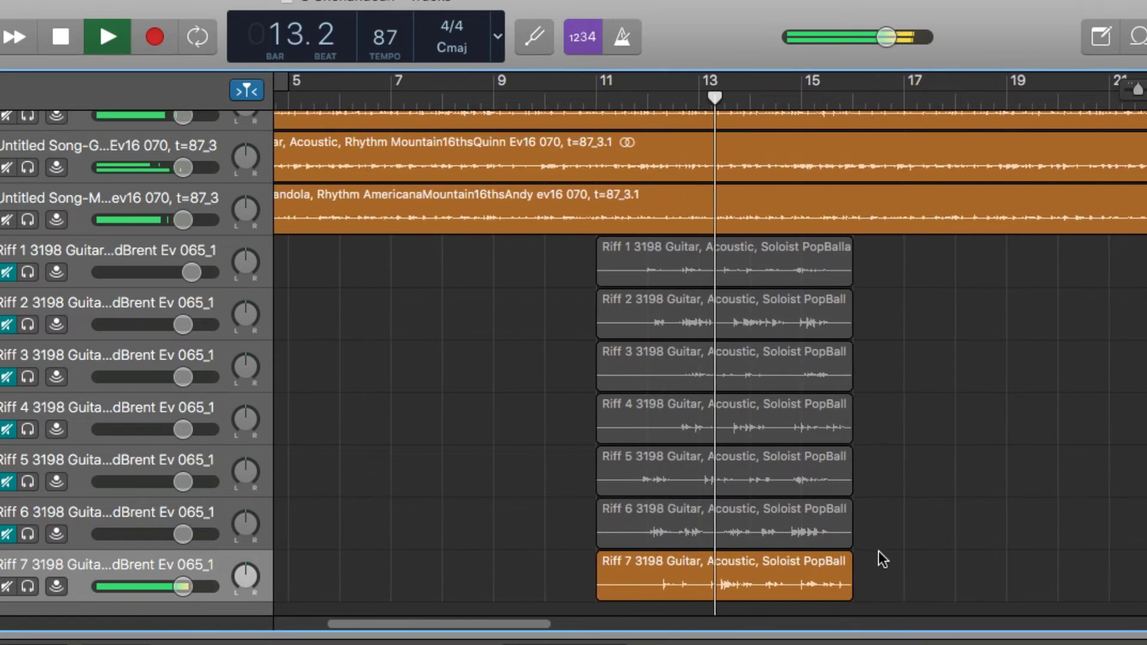
{"action": "scroll", "coordinate": [837, 574], "scroll_direction": "right", "scroll_amount": 1}
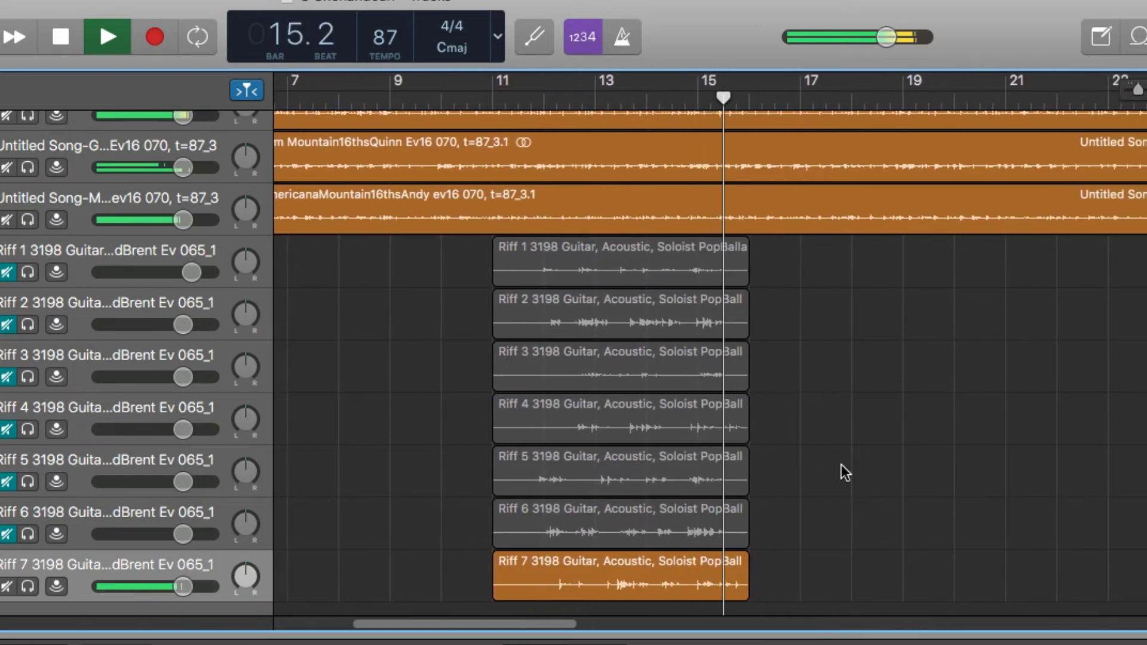
{"action": "key", "text": "space"}
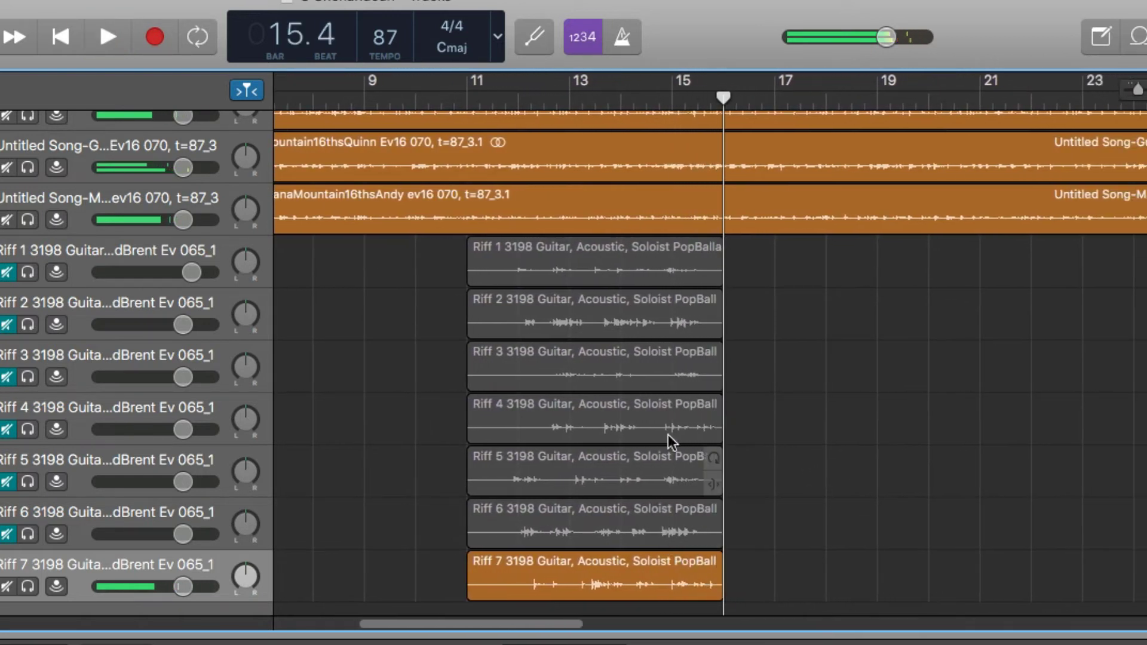
- Unmute the Riff 2 track and trim the end of its region back to just before bar 15
{"action": "left_click", "coordinate": [666, 330]}
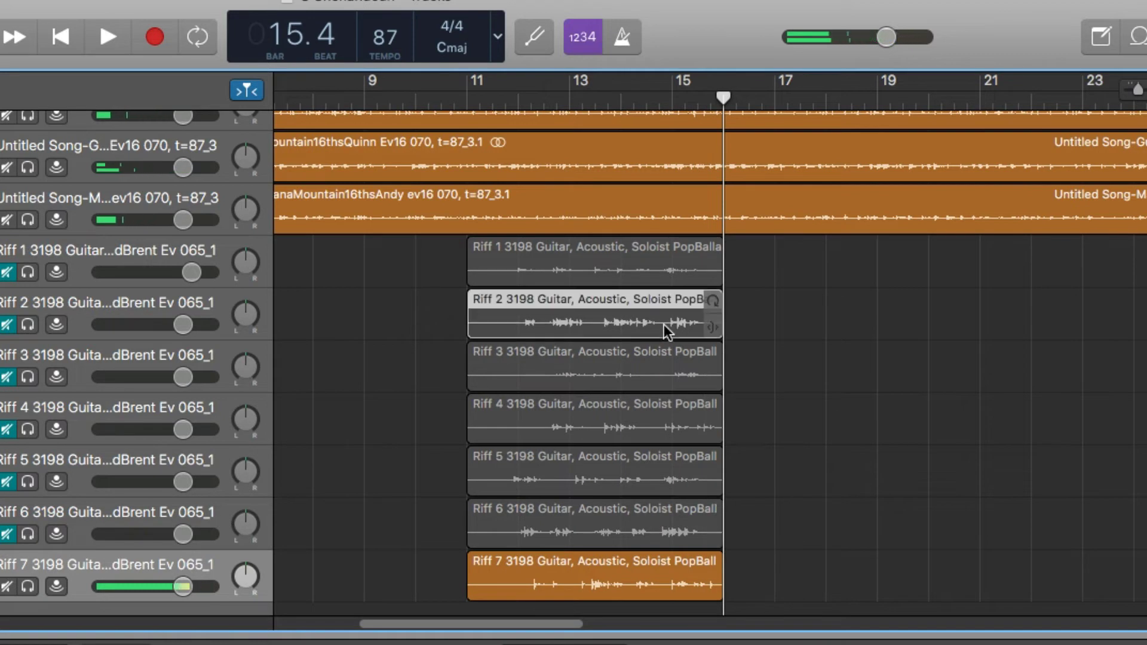
{"action": "left_click", "coordinate": [8, 326]}
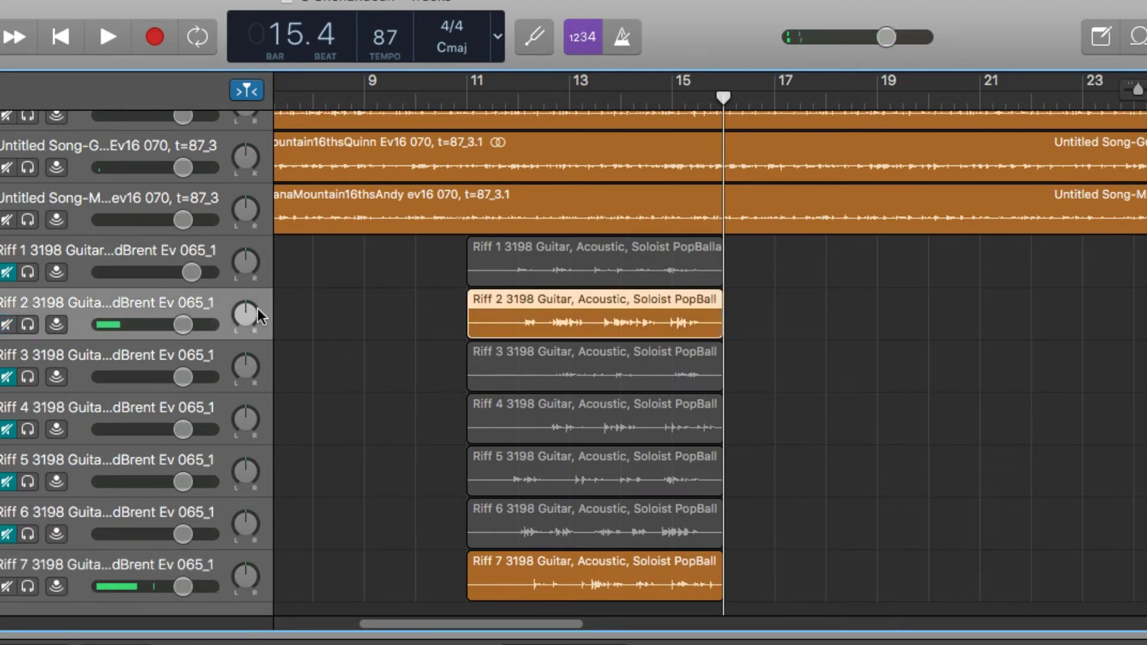
{"action": "left_click_drag", "start_coordinate": [715, 327], "coordinate": [660, 328]}
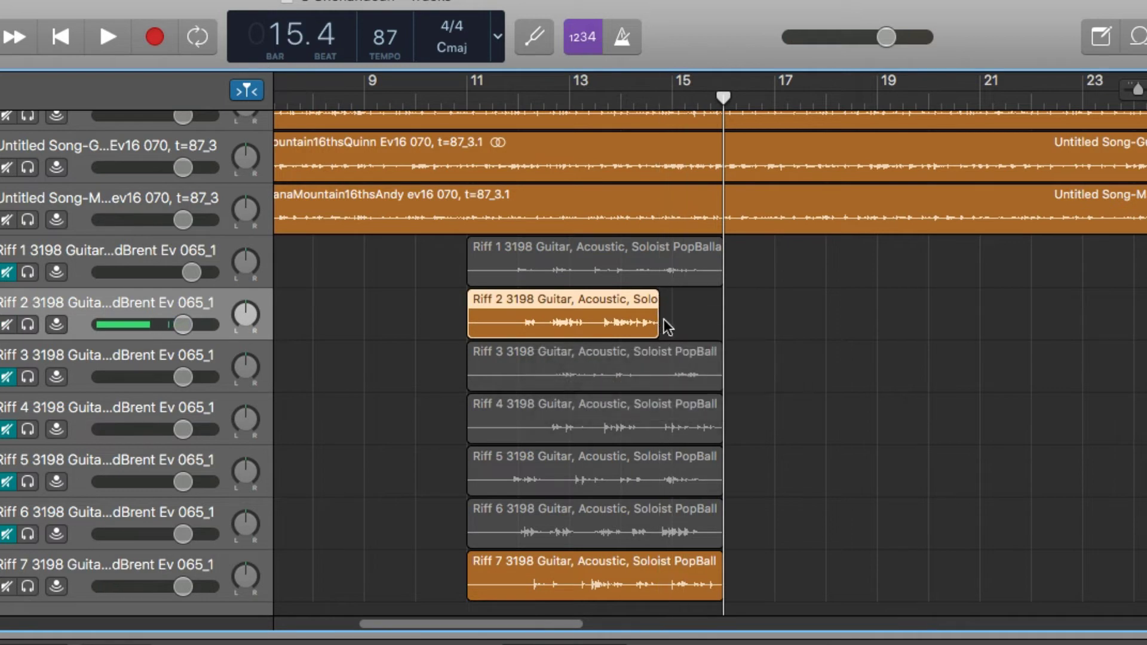
- Trim the start of the Riff 6 region to its last phrase and move it onto the Riff 2 track, right after the shortened region
{"action": "left_click", "coordinate": [664, 534]}
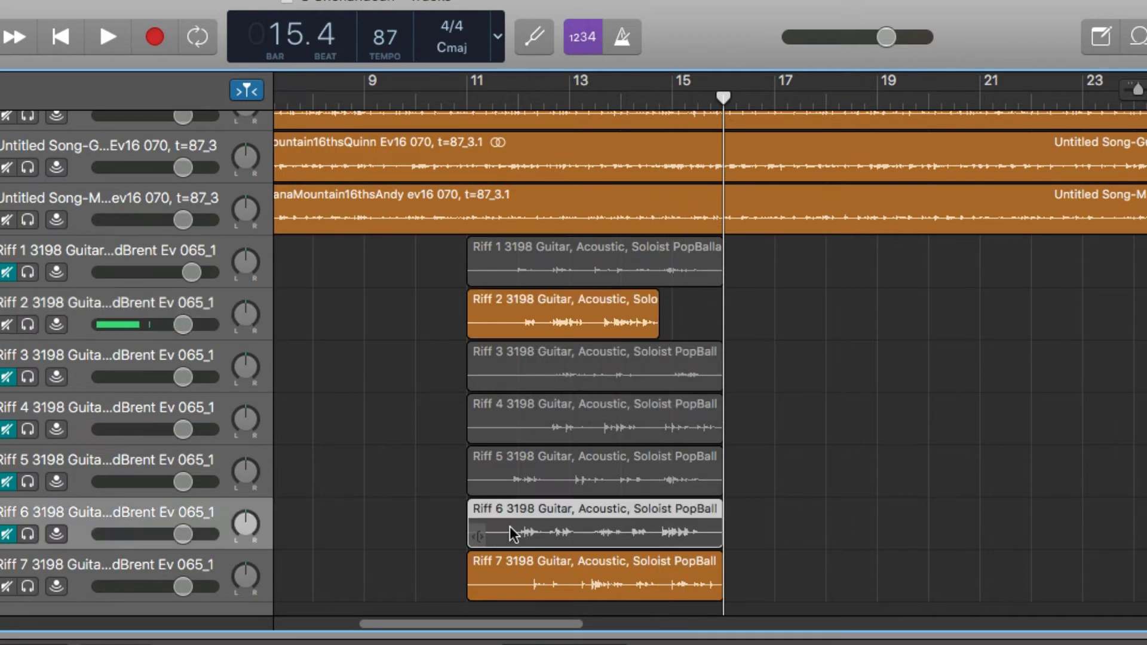
{"action": "left_click_drag", "start_coordinate": [470, 534], "coordinate": [689, 311]}
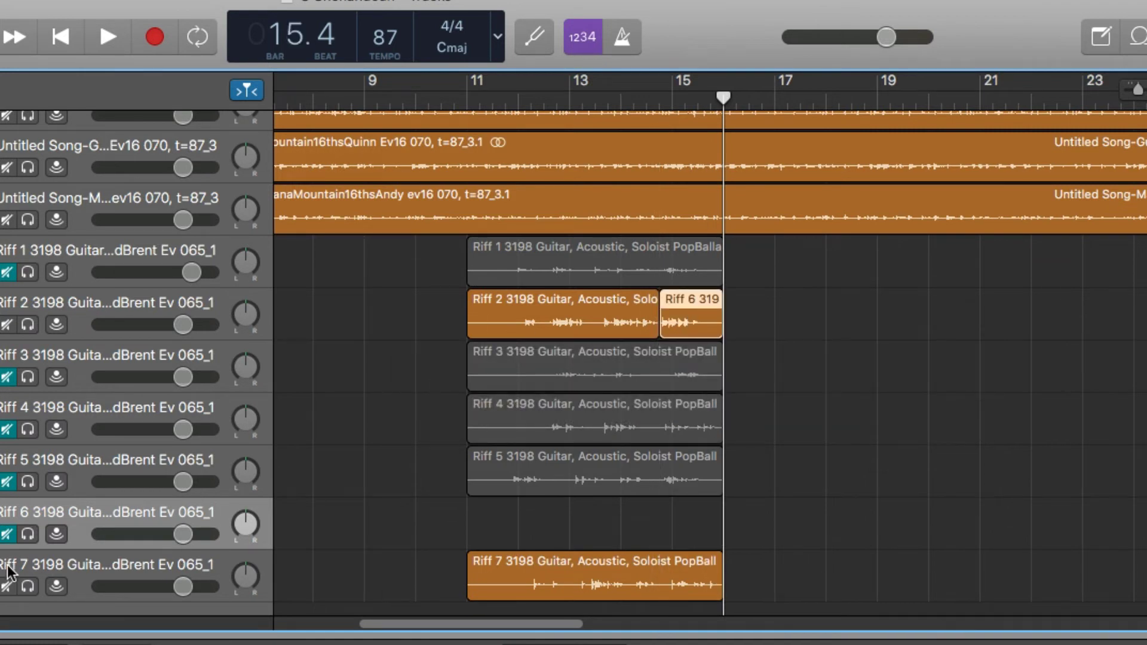
- Mute Riff 7, play the combined Riff 2 and Riff 6 solo from bar 11 and raise the Riff 2 track's volume slightly
{"action": "left_click", "coordinate": [8, 585]}
{"action": "left_click", "coordinate": [460, 103]}
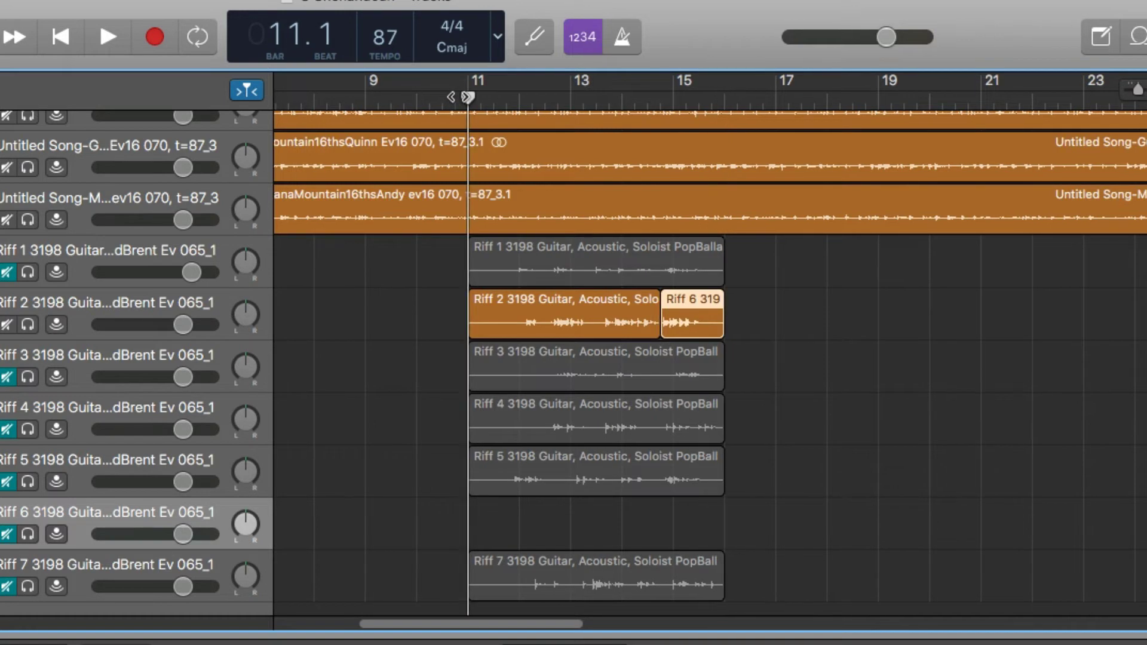
{"action": "key", "text": "space"}
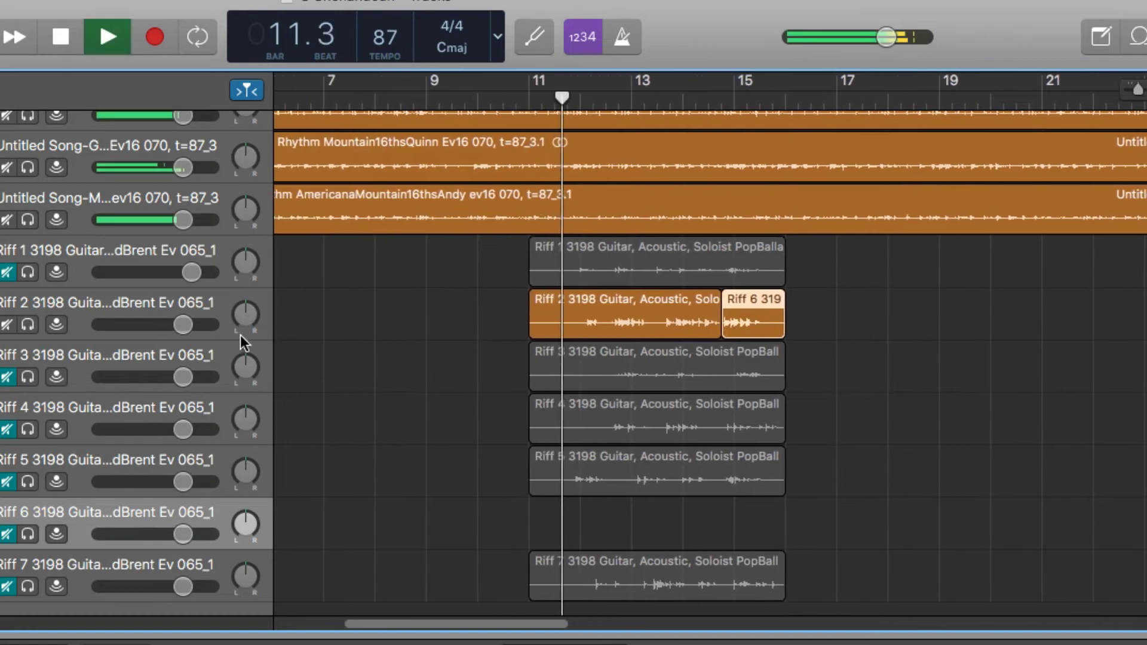
{"action": "left_click_drag", "start_coordinate": [183, 324], "coordinate": [195, 325]}
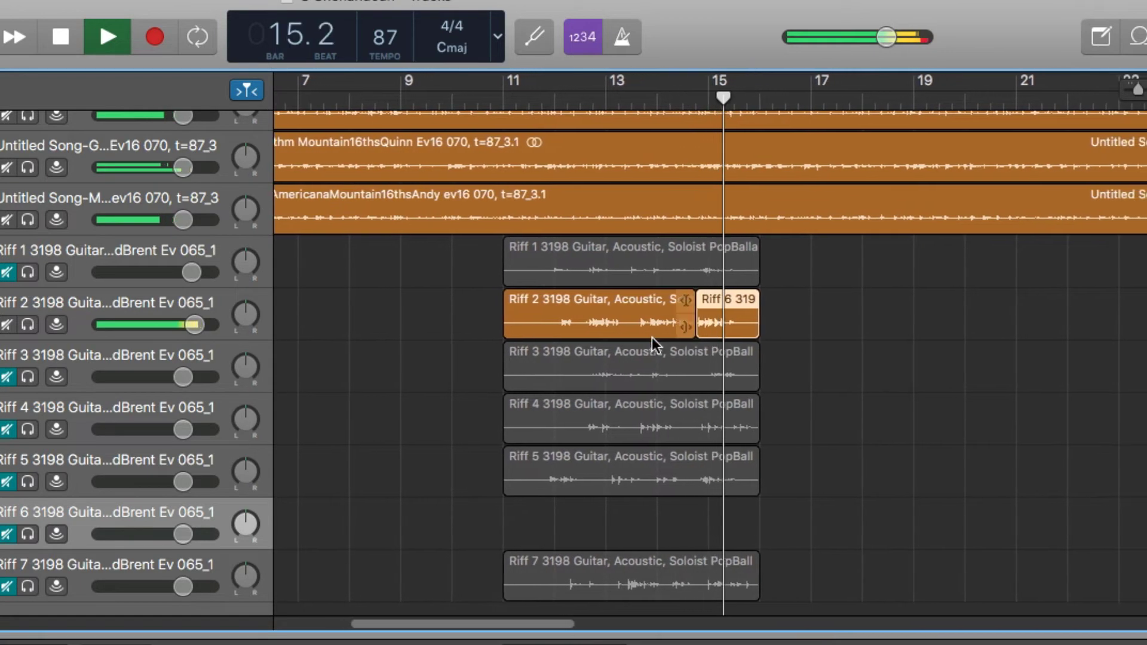
{"action": "key", "text": "space"}
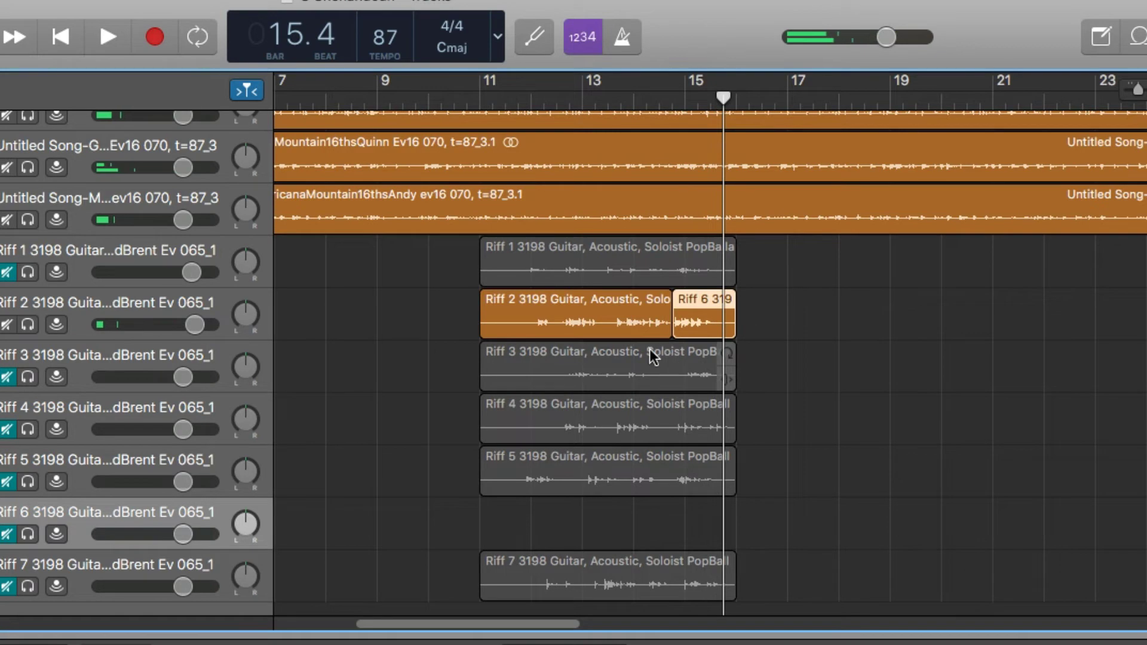
- Delete the unused Riff 1, 3, 4, 5, 6 and 7 tracks, keeping the track with the combined solo
{"action": "left_click", "coordinate": [12, 254]}
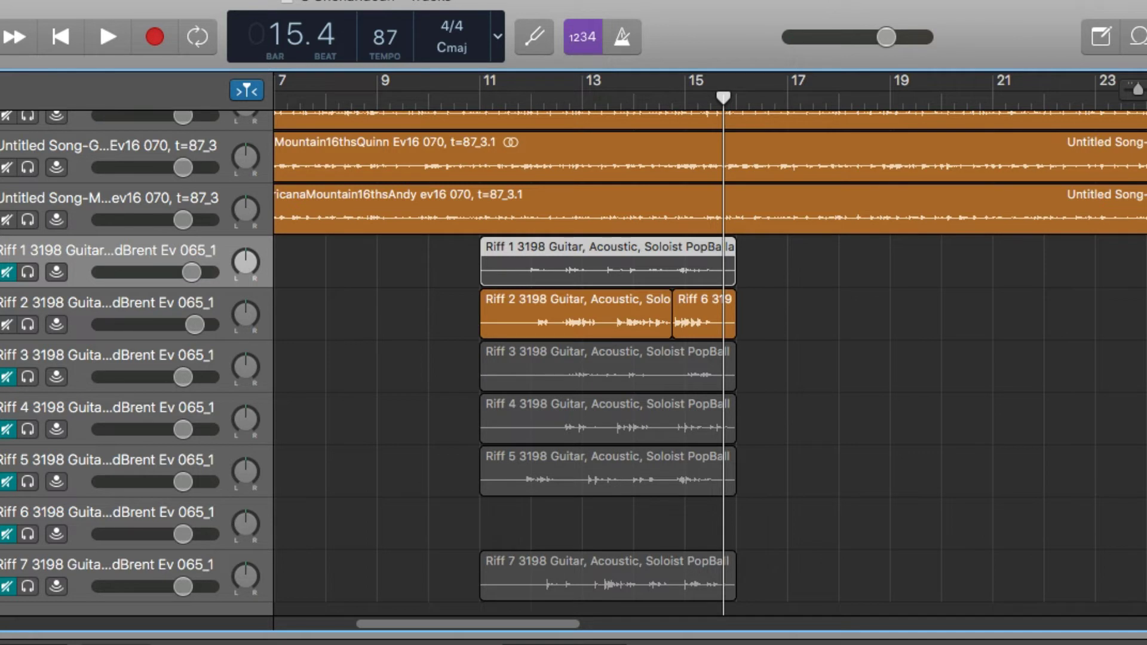
{"action": "key", "text": "Delete"}
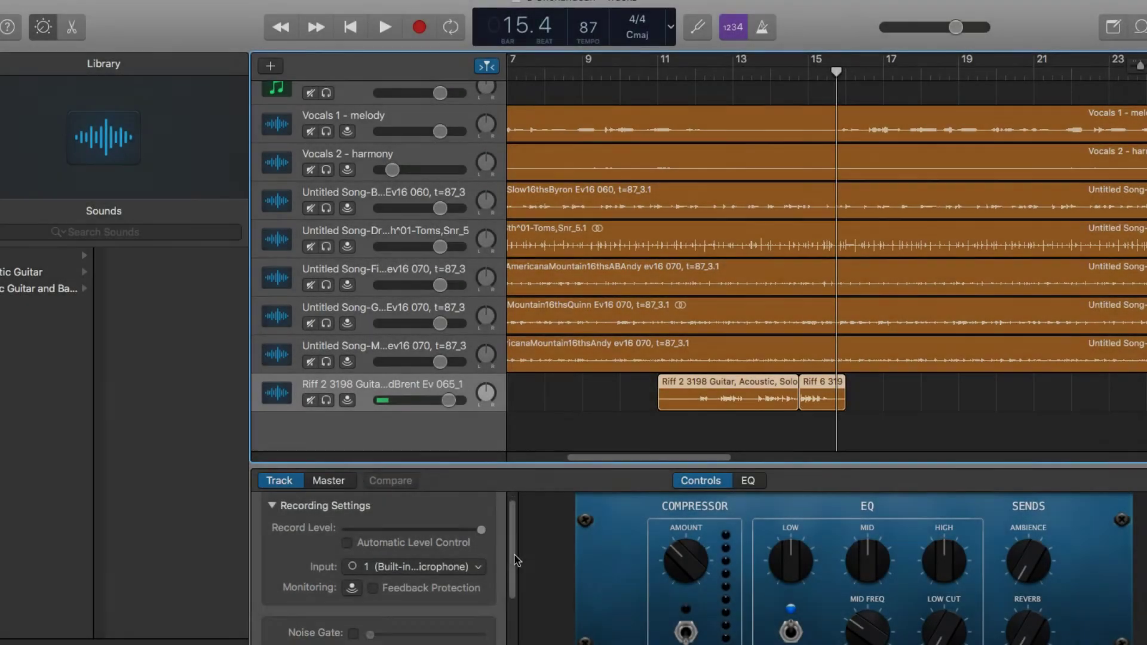
{"action": "left_click_drag", "start_coordinate": [512, 560], "coordinate": [517, 630]}
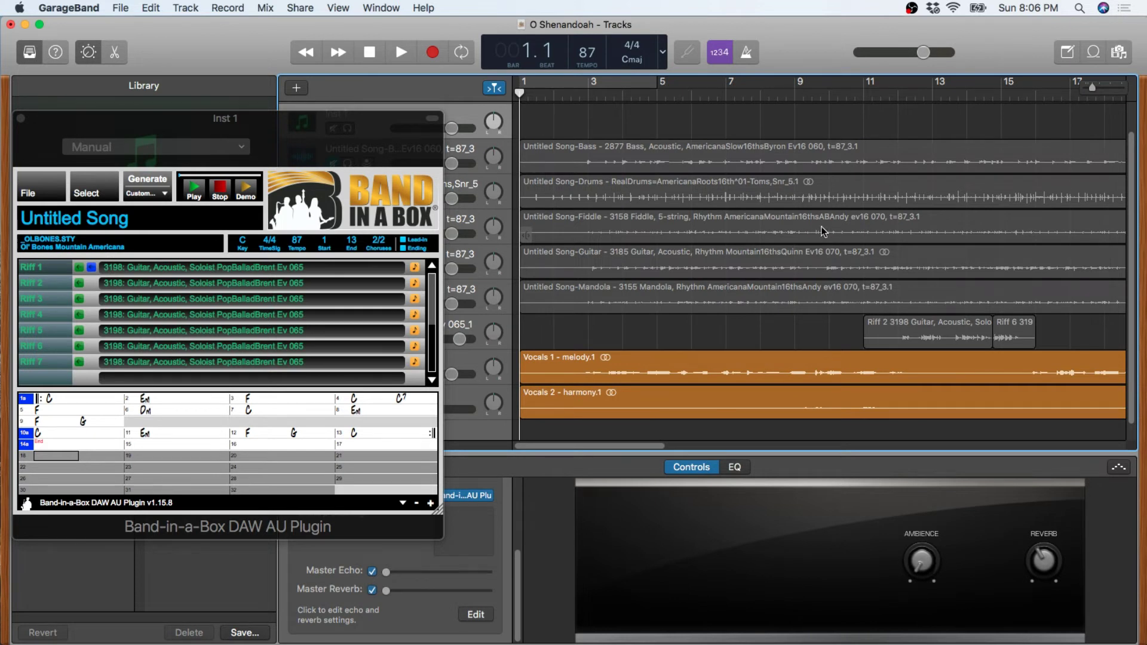
- Play the vocals with the other tracks muted from about bar 3 and stop in bar 6
{"action": "left_click", "coordinate": [606, 94]}
{"action": "key", "text": "space"}
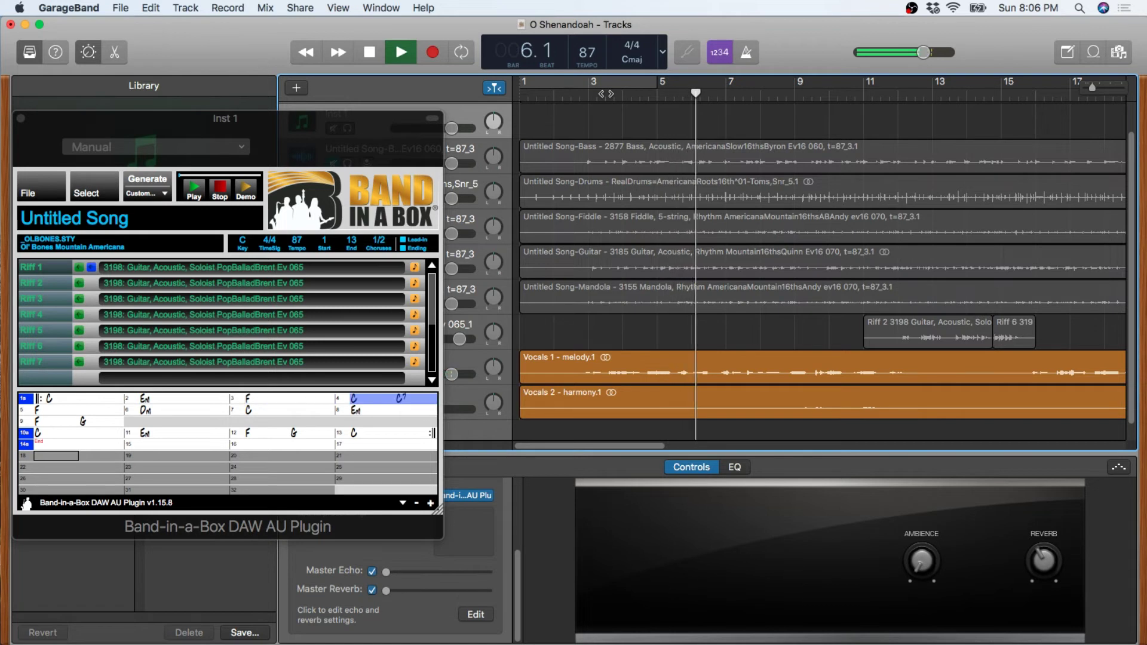
{"action": "key", "text": "space"}
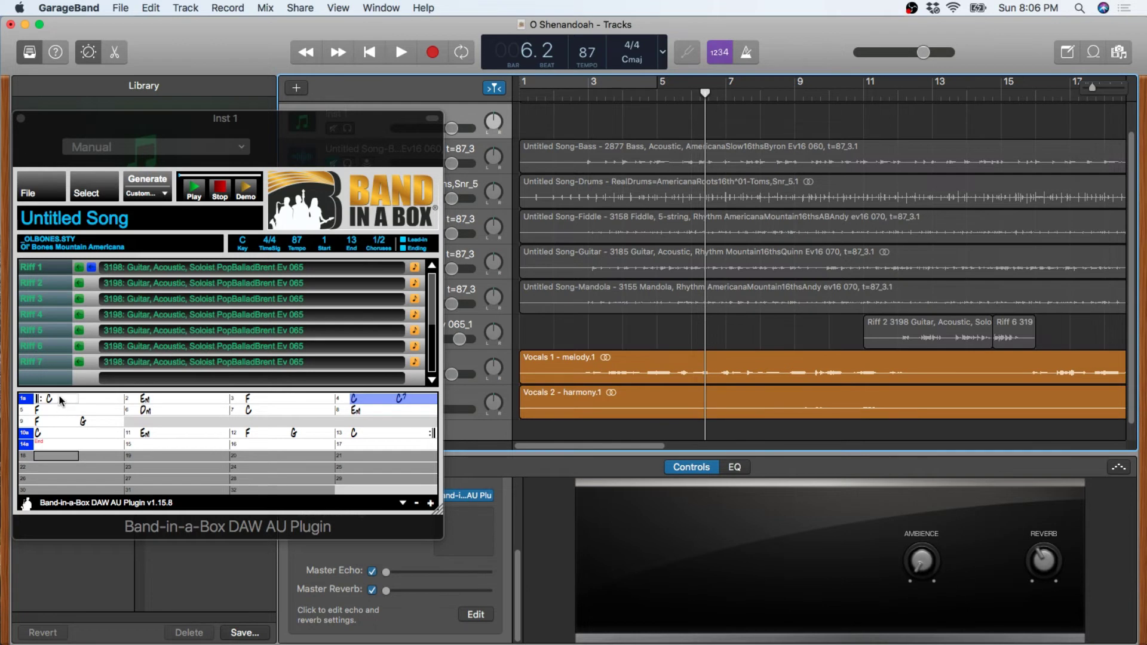
- Replace the song's chords in the plugin with jazz seventh chords such as Em7, FMaj7 and Dm7 G7, starting with CMaj7 in bar 1
{"action": "left_click", "coordinate": [62, 400]}
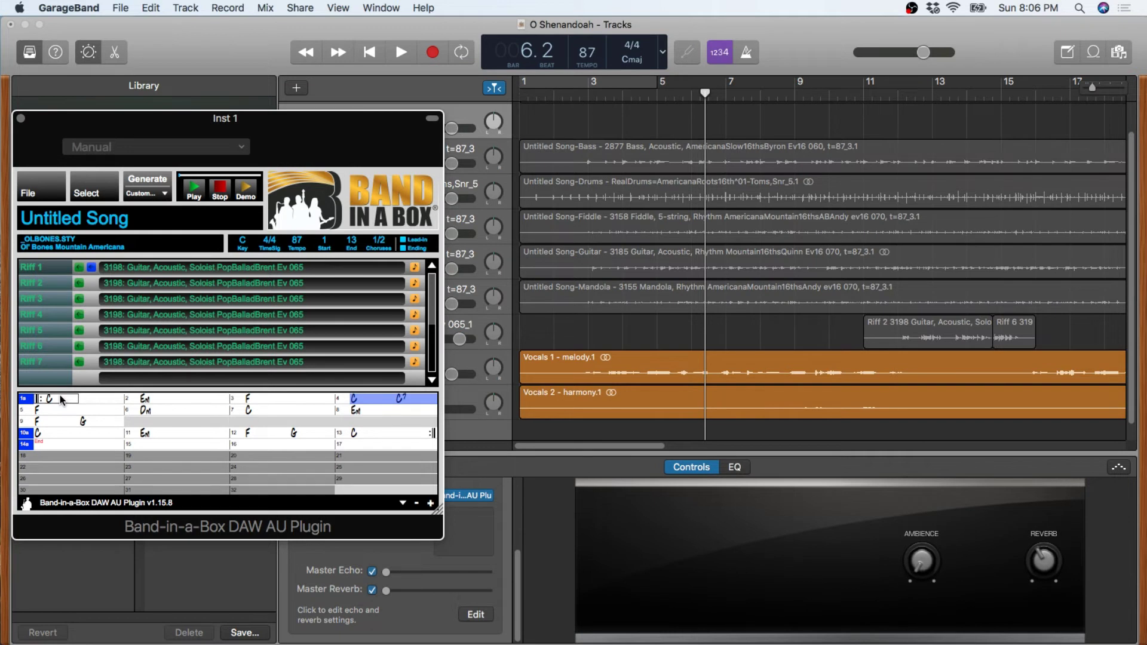
{"action": "type", "text": "Cmaj7"}
{"action": "key", "text": "Return"}
{"action": "key", "text": "Return"}
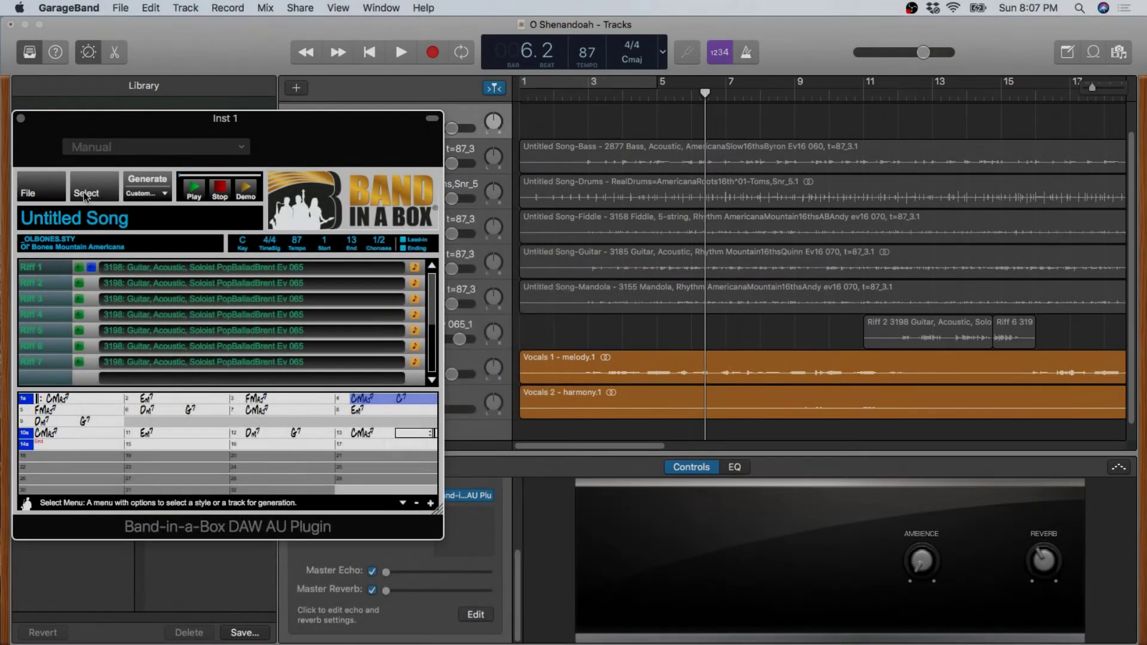
- Open the StylePicker and filter the styles to the Jazz Ballad category
{"action": "left_click", "coordinate": [92, 191]}
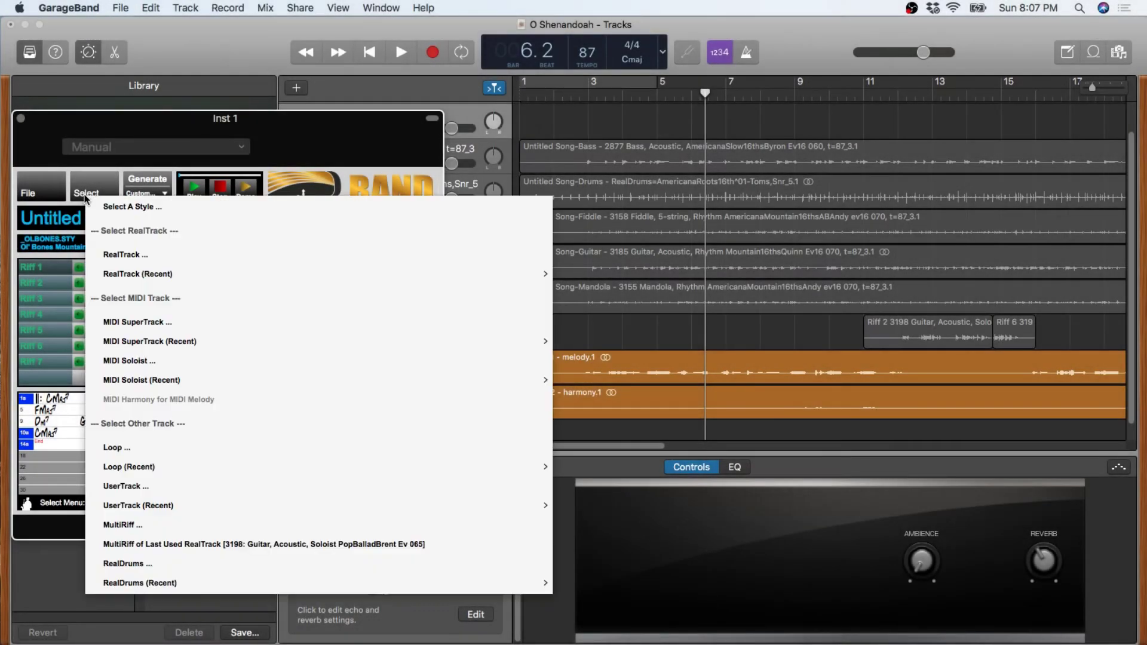
{"action": "left_click", "coordinate": [99, 206]}
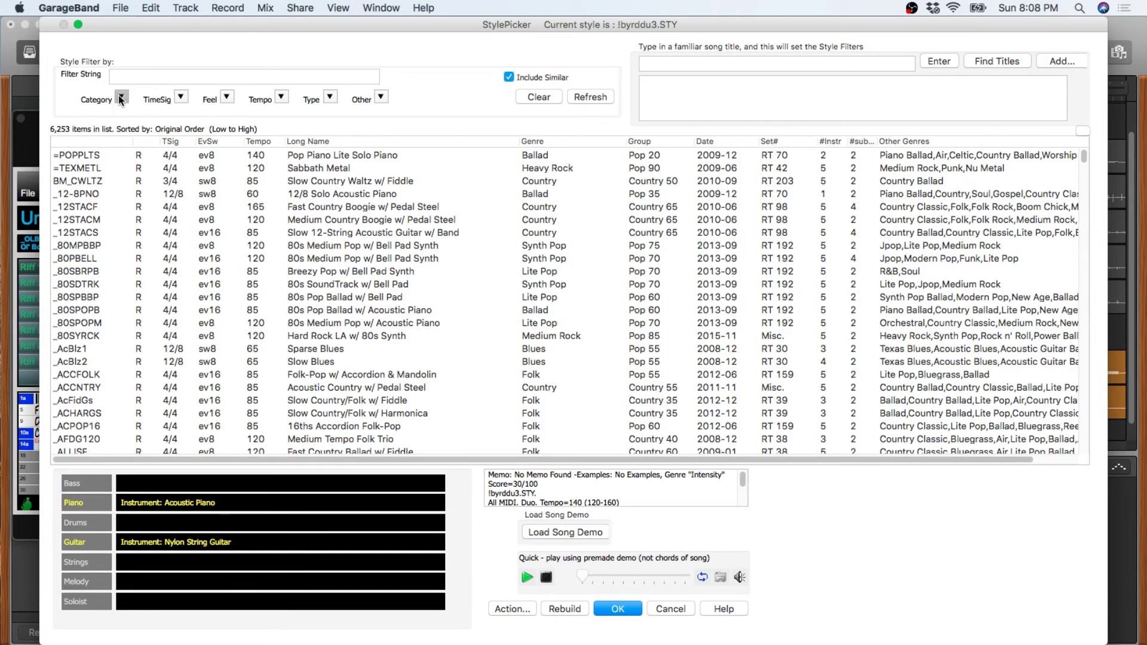
{"action": "left_click", "coordinate": [122, 97]}
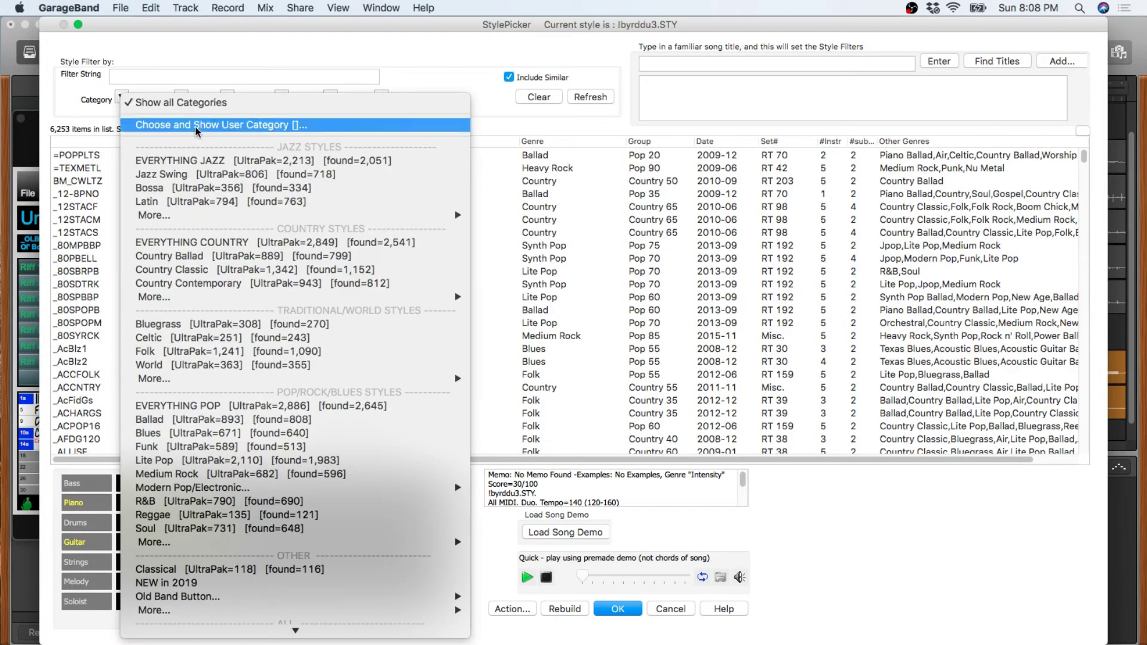
{"action": "mouse_move", "coordinate": [437, 216]}
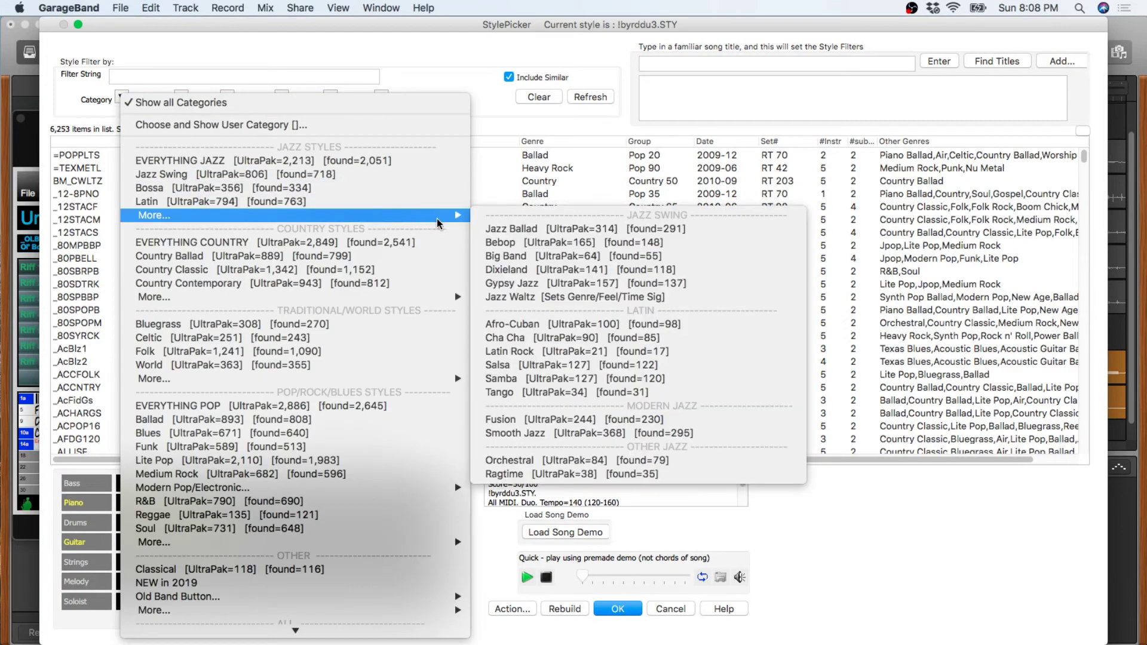
{"action": "left_click", "coordinate": [512, 230]}
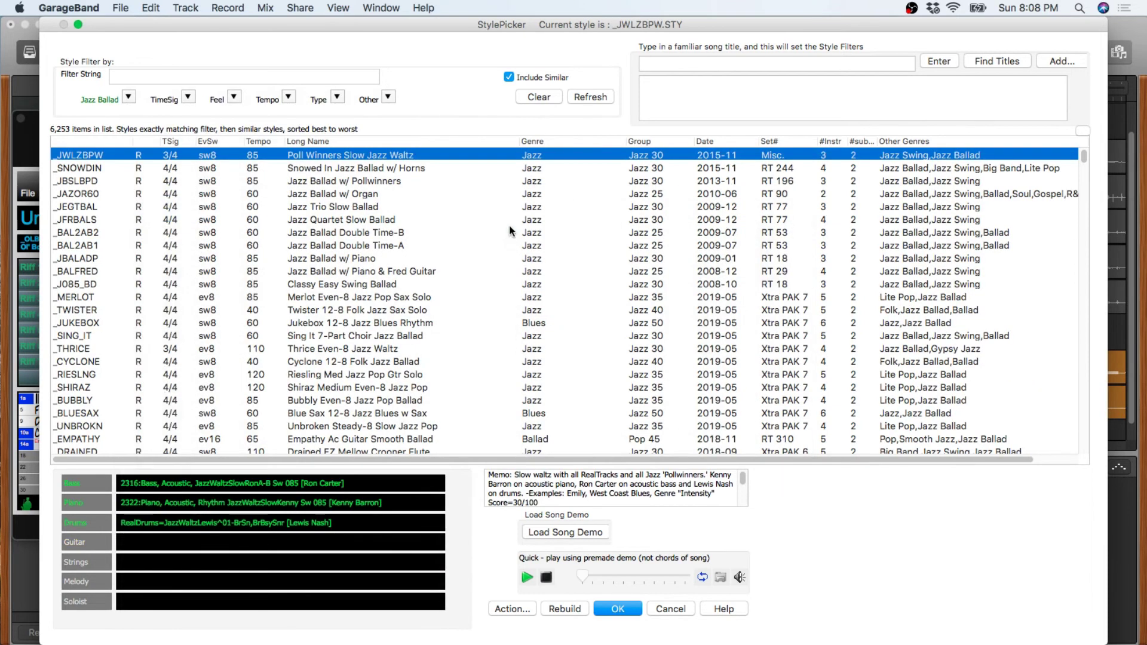
- Audition the Poll Winners Slow Jazz Waltz style, but choose Snowed In Jazz Ballad w/ Horns for the song
{"action": "double_click", "coordinate": [383, 154]}
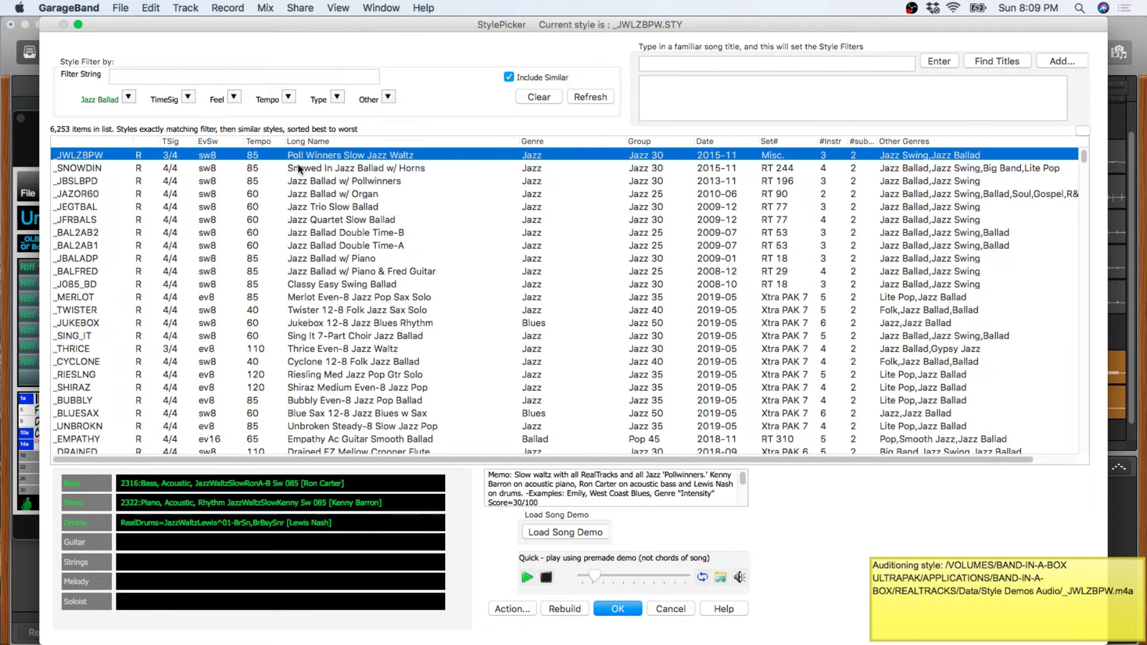
{"action": "left_click", "coordinate": [375, 170]}
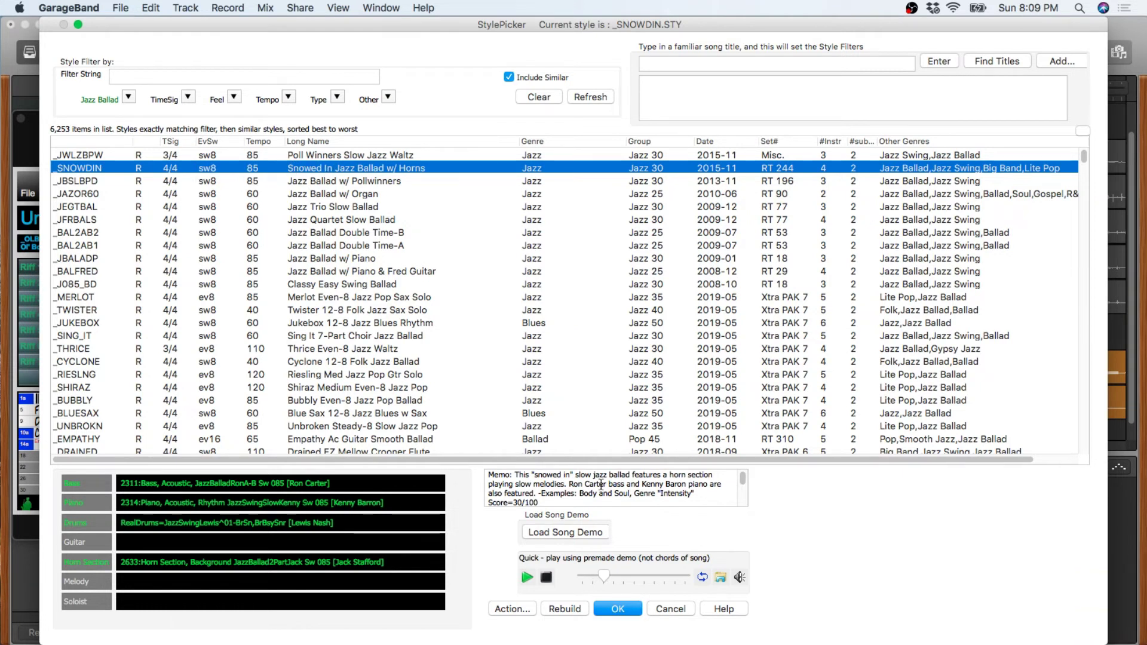
{"action": "left_click", "coordinate": [619, 609]}
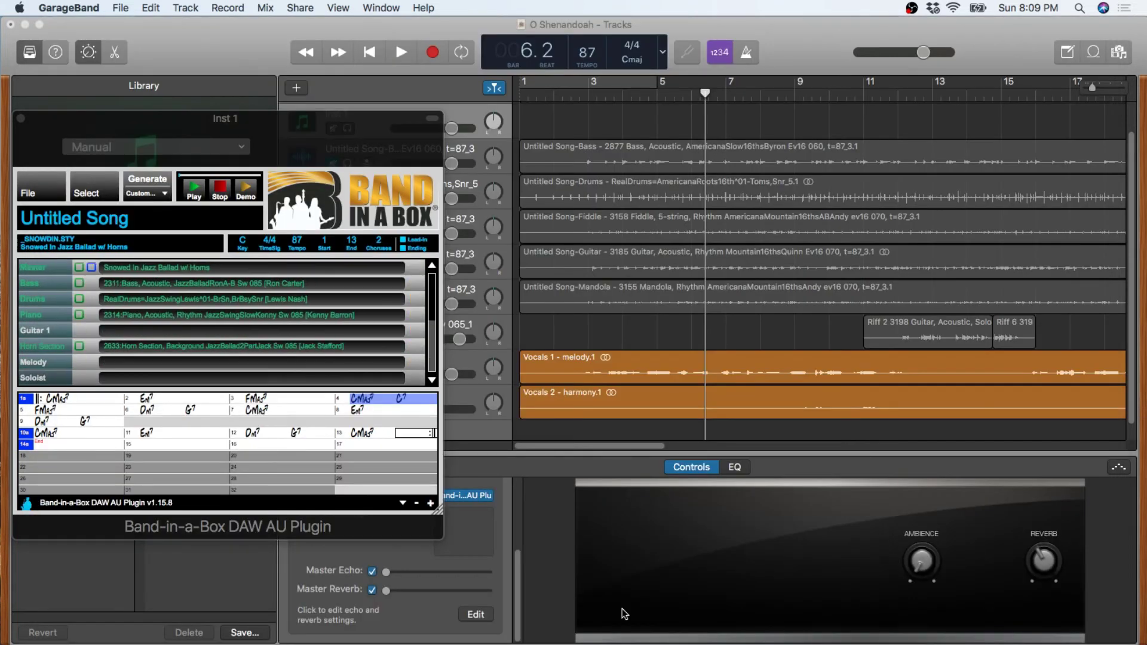
- Generate the jazz arrangement in the plugin and add all its instruments as separate tracks below the vocals in GarageBand
{"action": "left_click", "coordinate": [150, 182]}
{"action": "left_click", "coordinate": [151, 182]}
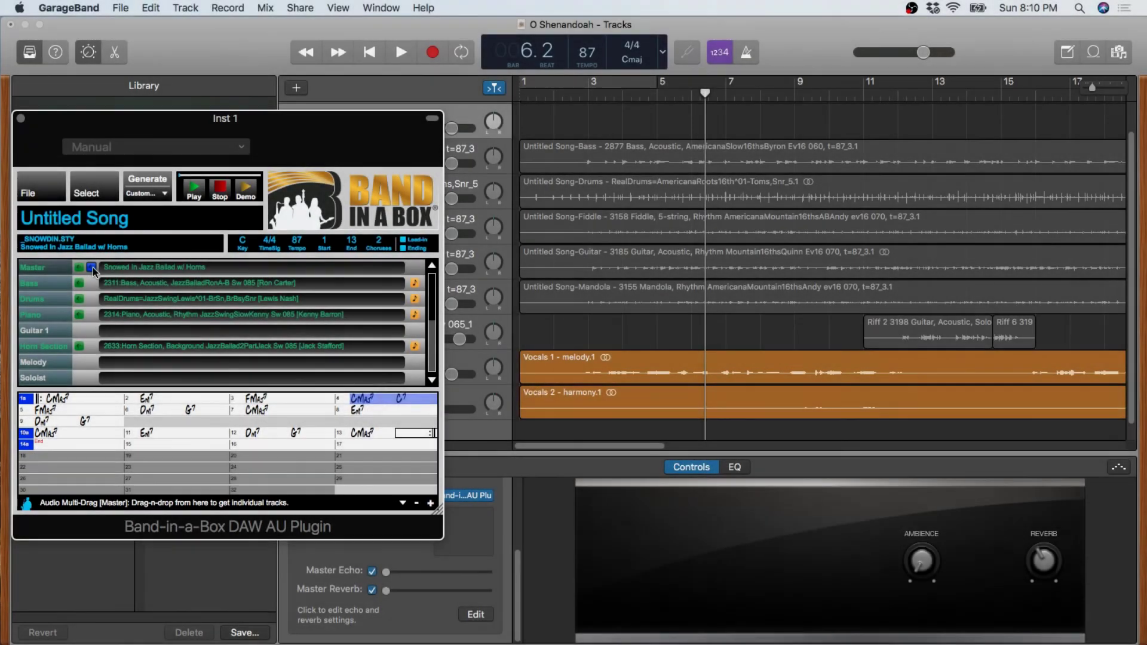
{"action": "left_click_drag", "start_coordinate": [94, 270], "coordinate": [501, 427]}
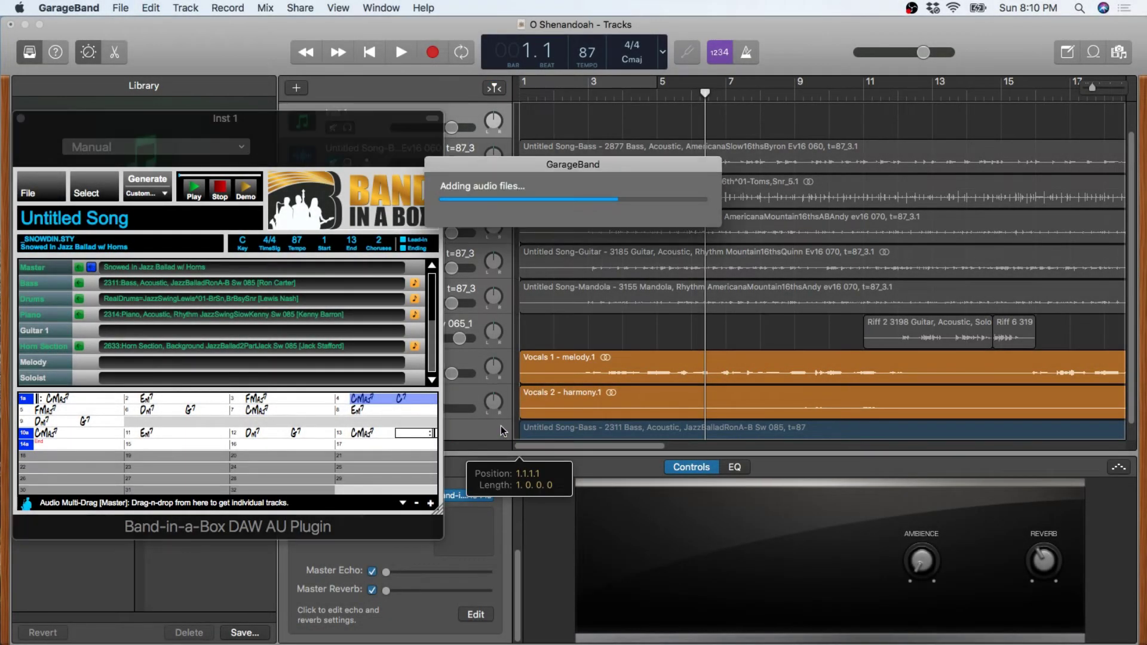
- Play the jazz tracks with the vocals, and move the Horn Section region to start at about bar 12
{"action": "key", "text": "space"}
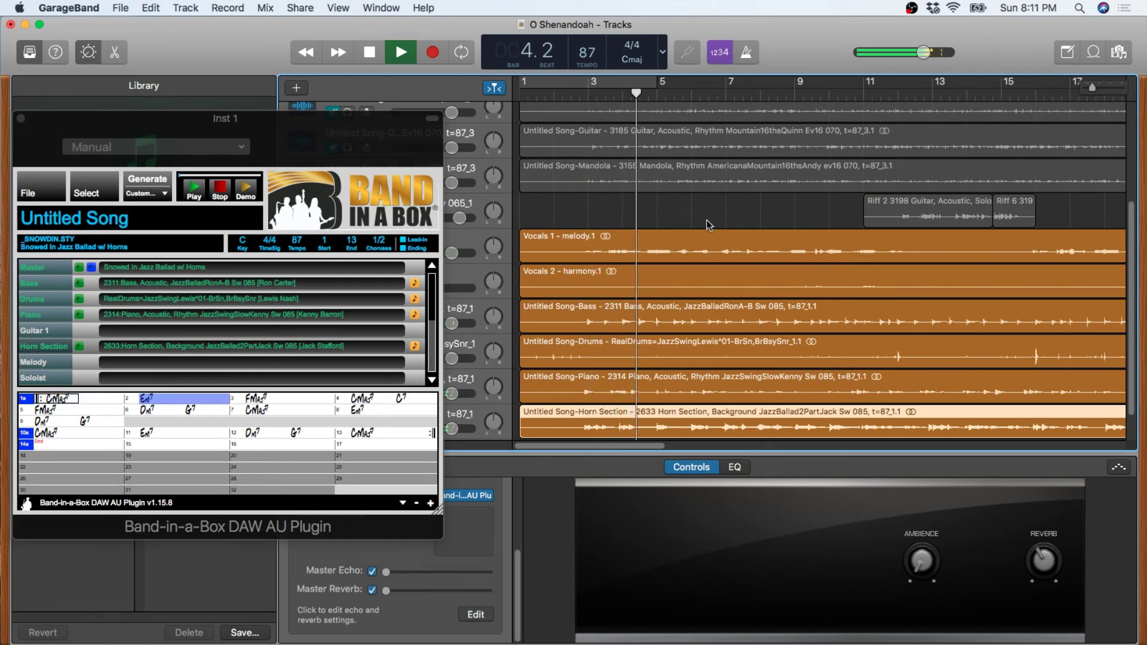
{"action": "key", "text": "space"}
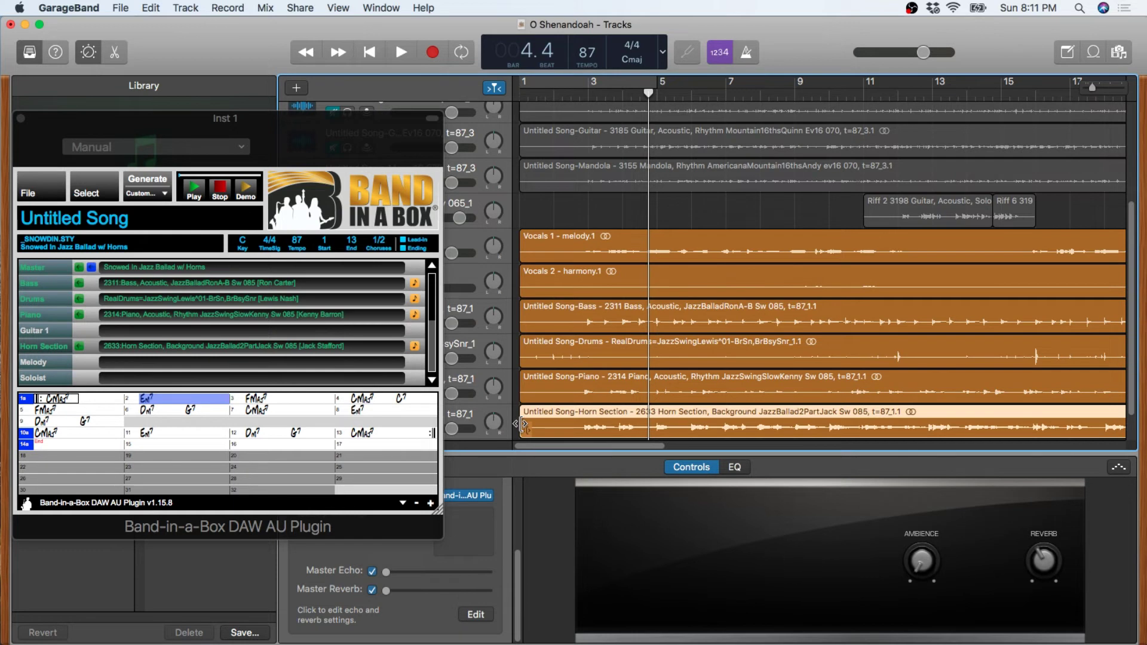
{"action": "left_click_drag", "start_coordinate": [525, 427], "coordinate": [889, 414]}
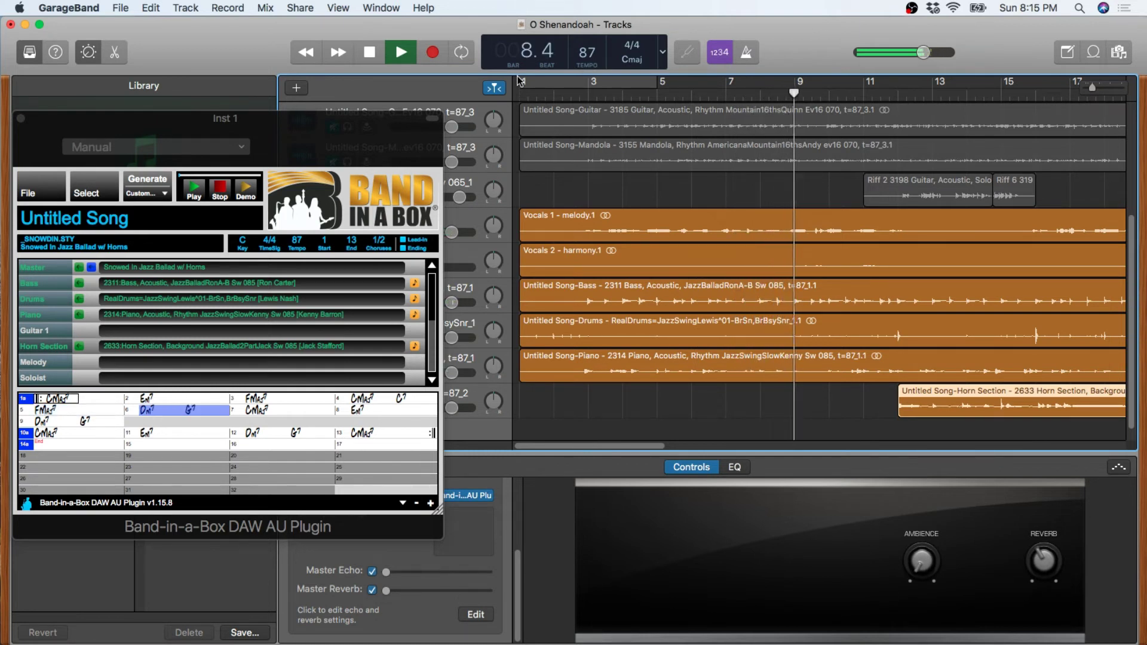
{"action": "scroll", "coordinate": [518, 81], "scroll_direction": "right", "scroll_amount": 1}
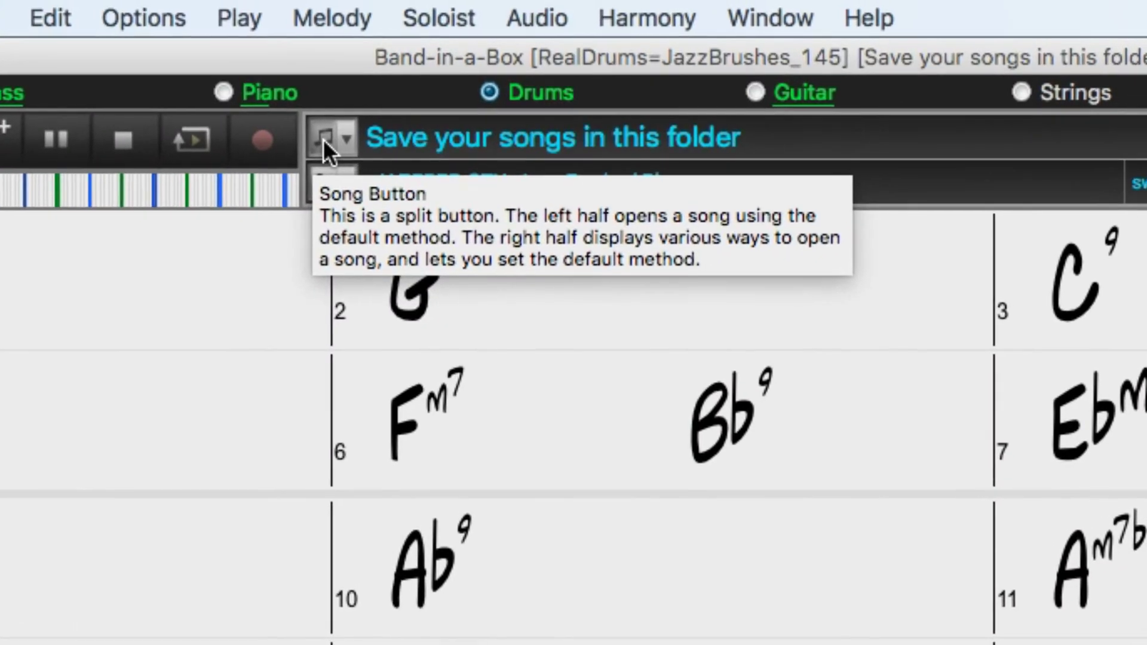
- Switch to Band-in-a-Box and search its whole folder in the Song Picker for songs matching the 4 bars of chords from bar 7
{"action": "left_click", "coordinate": [326, 136]}
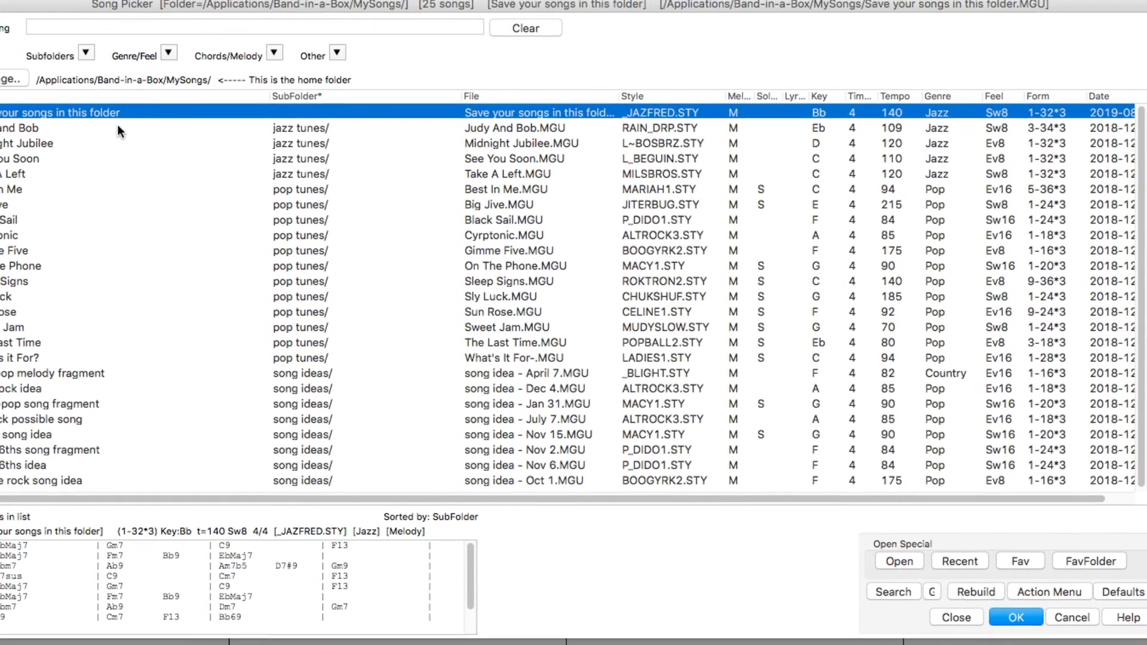
{"action": "left_click", "coordinate": [23, 87]}
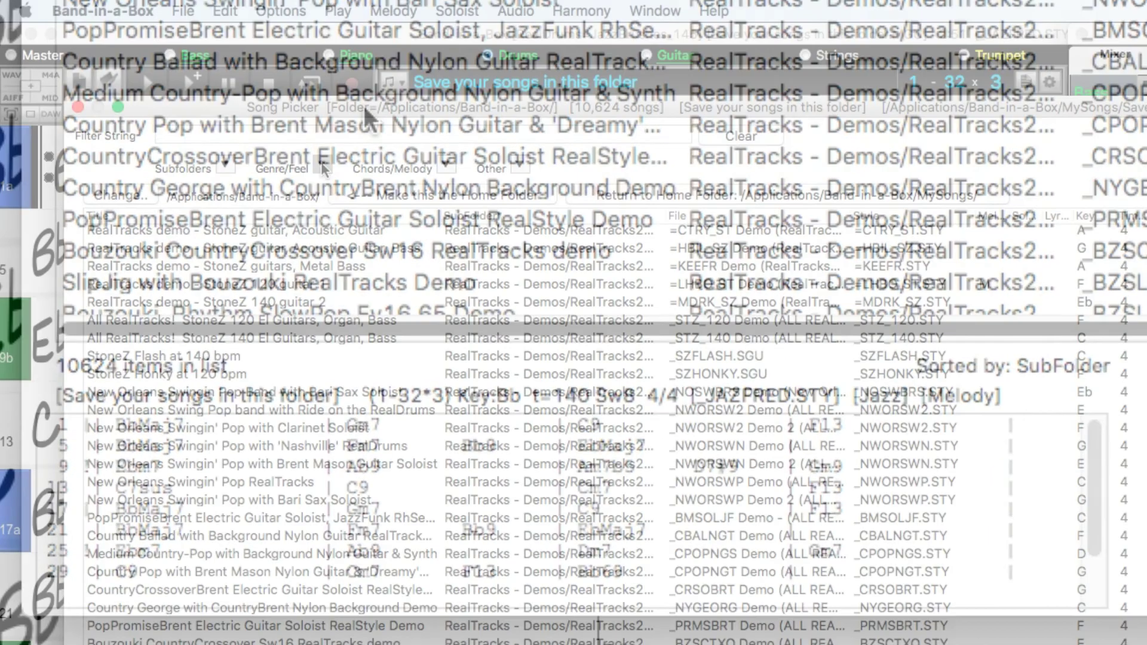
{"action": "left_click", "coordinate": [316, 164]}
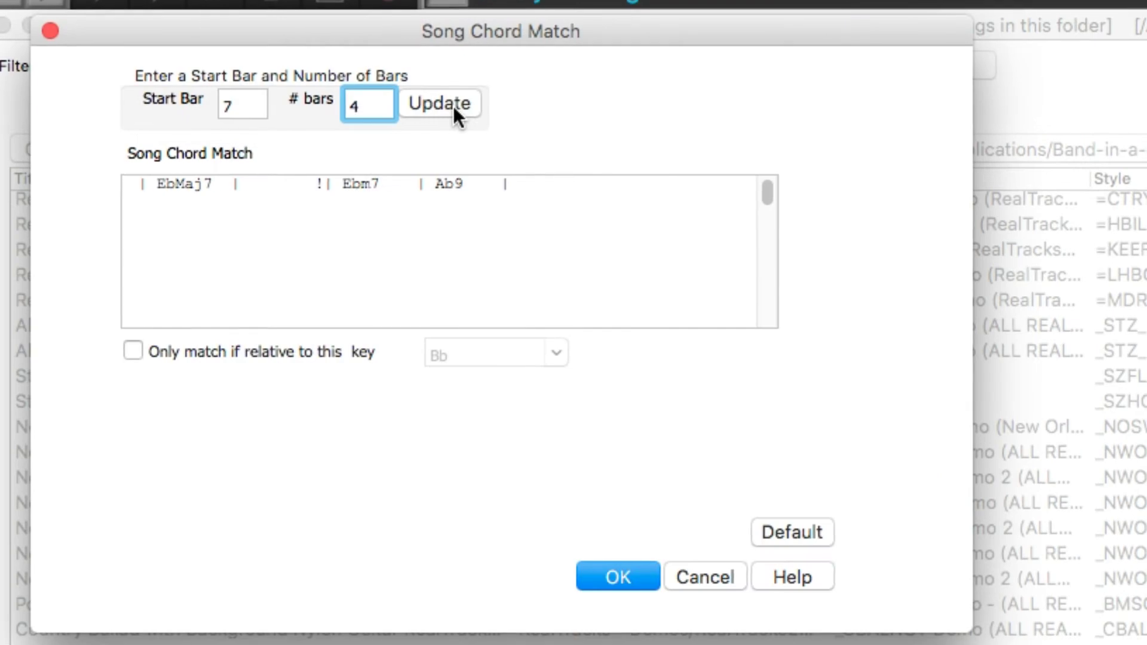
{"action": "left_click", "coordinate": [618, 572]}
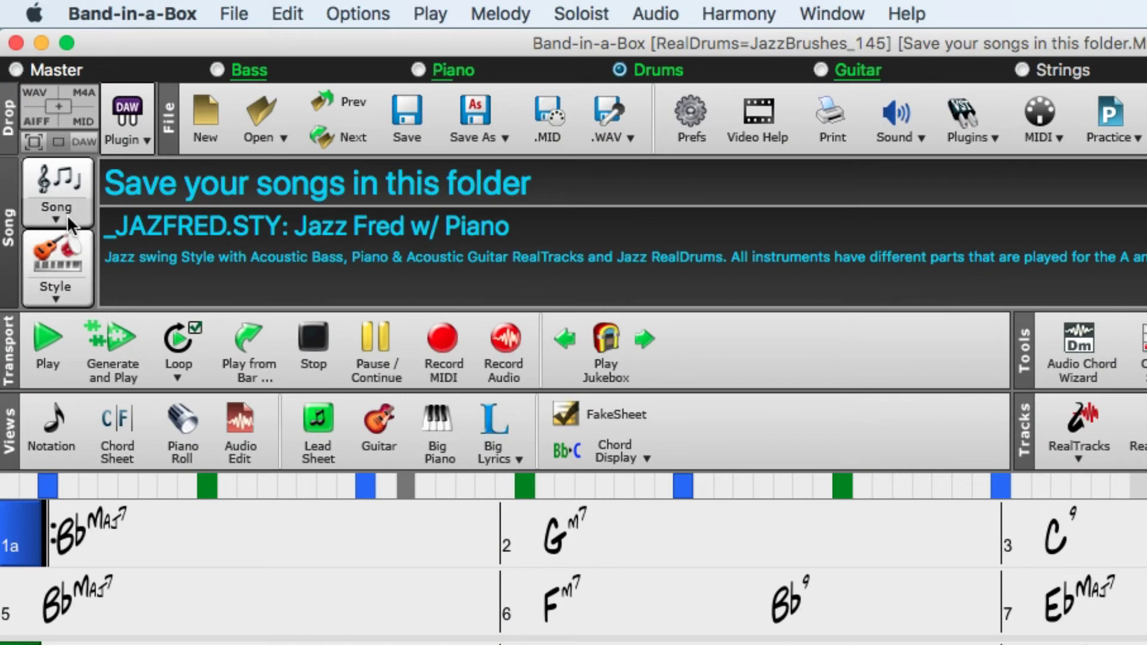
- Show the Instrumental Studies folder in the Song Picker, building its song list, and look through the songs before closing the picker
{"action": "left_click", "coordinate": [63, 210]}
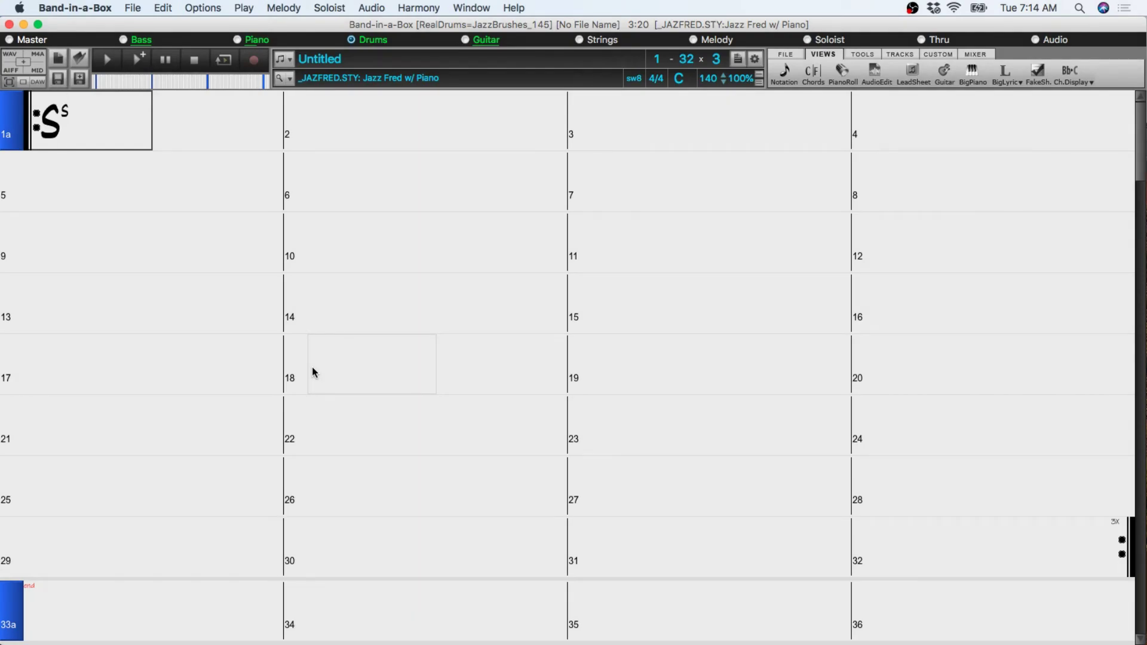
{"action": "key", "text": "F3"}
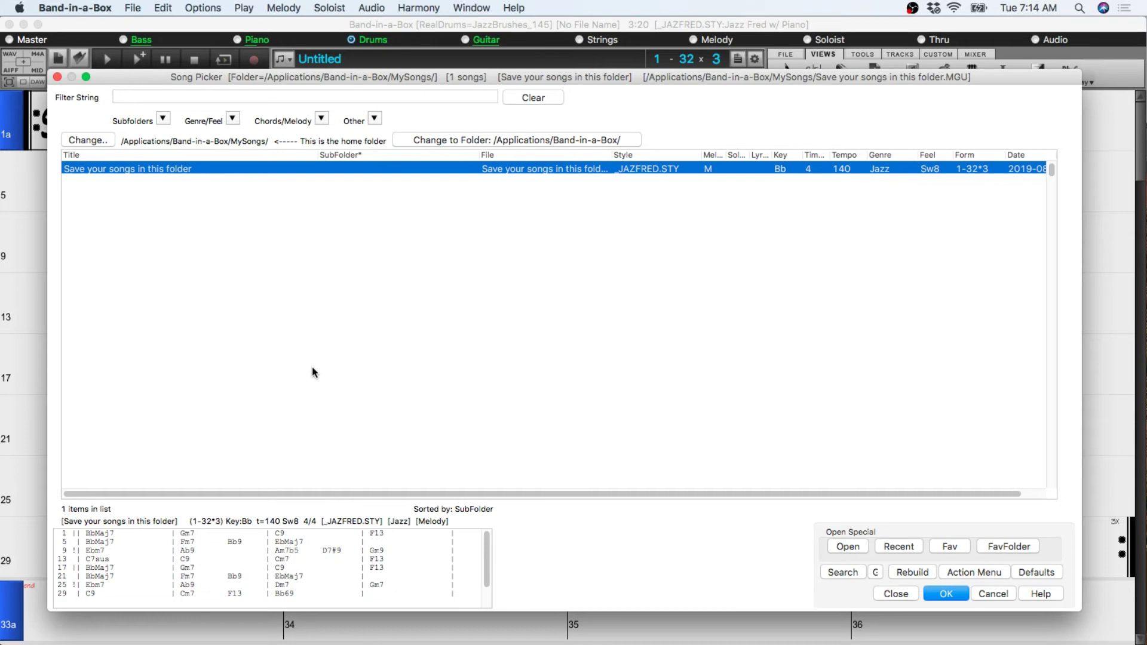
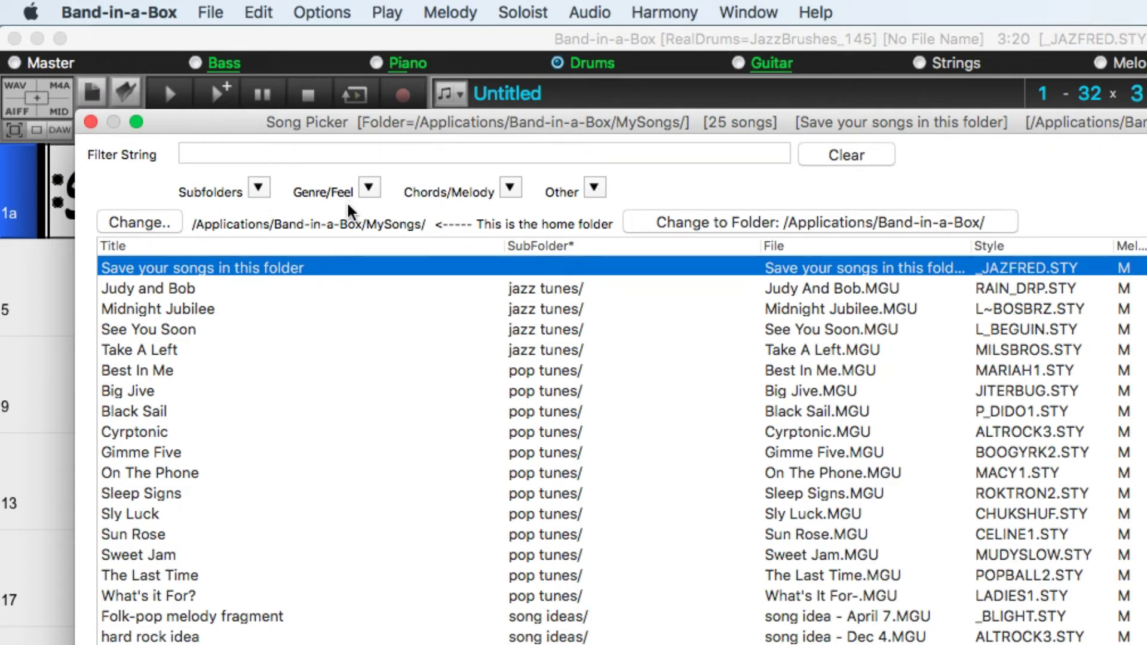
{"action": "left_click", "coordinate": [166, 227]}
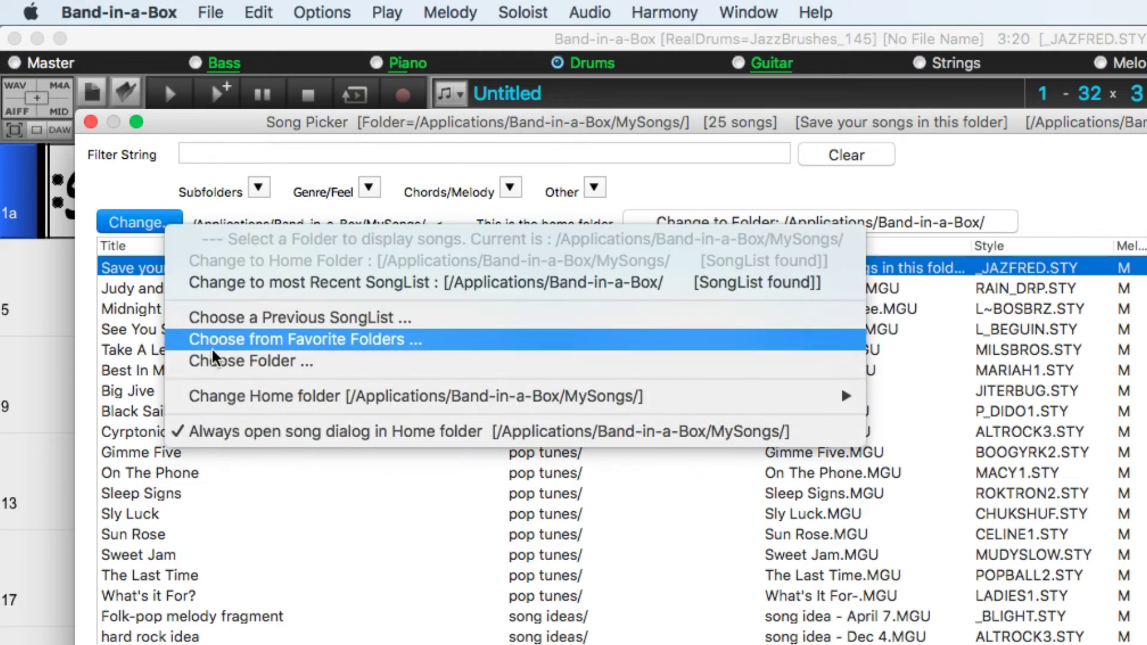
{"action": "left_click", "coordinate": [296, 362]}
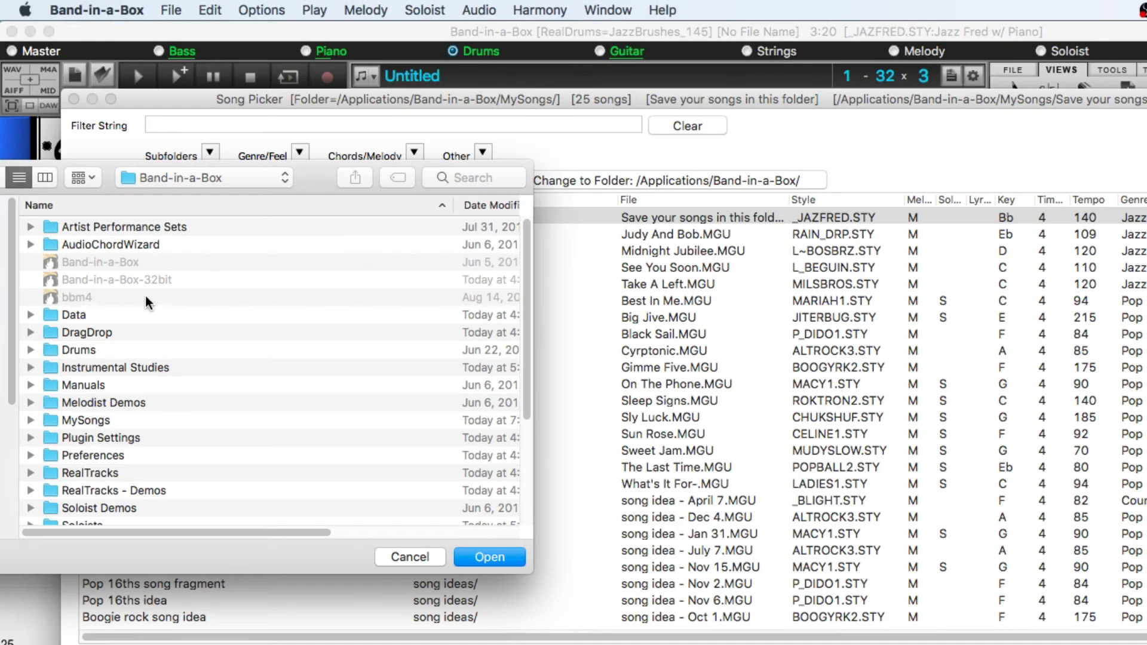
{"action": "left_click", "coordinate": [97, 367]}
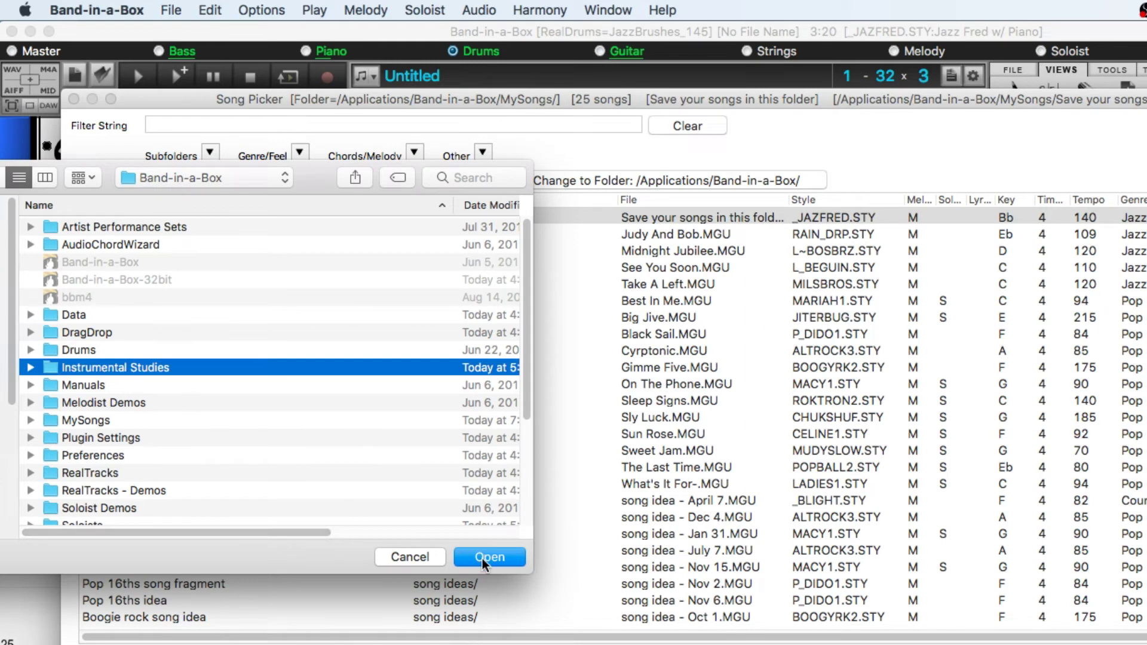
{"action": "left_click", "coordinate": [483, 559]}
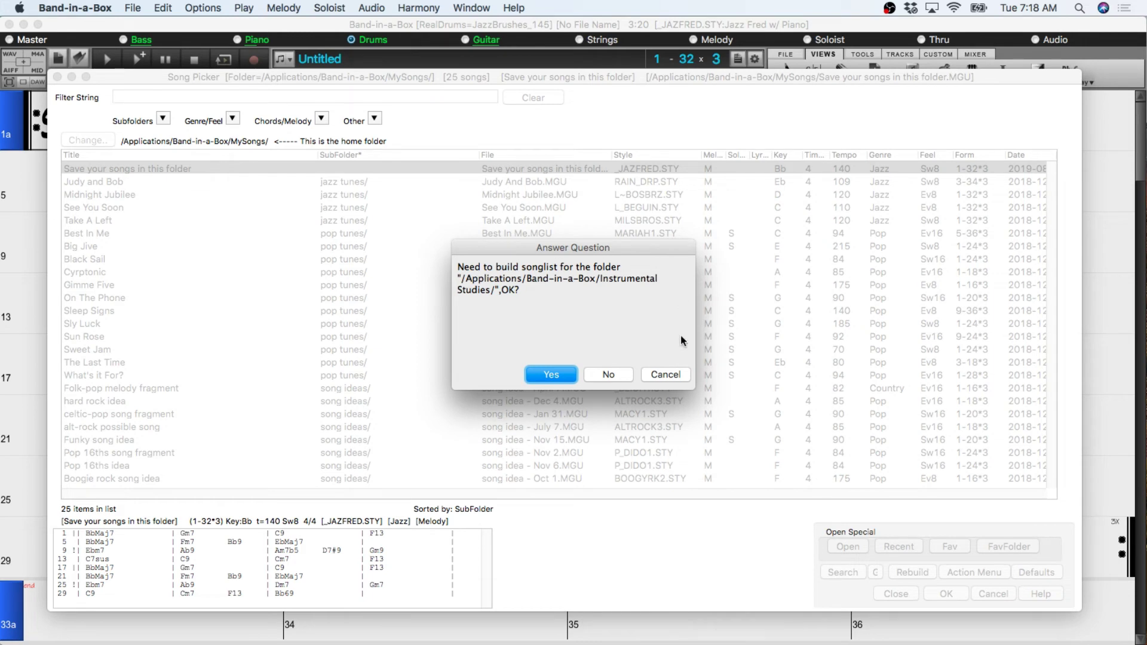
{"action": "left_click", "coordinate": [551, 374]}
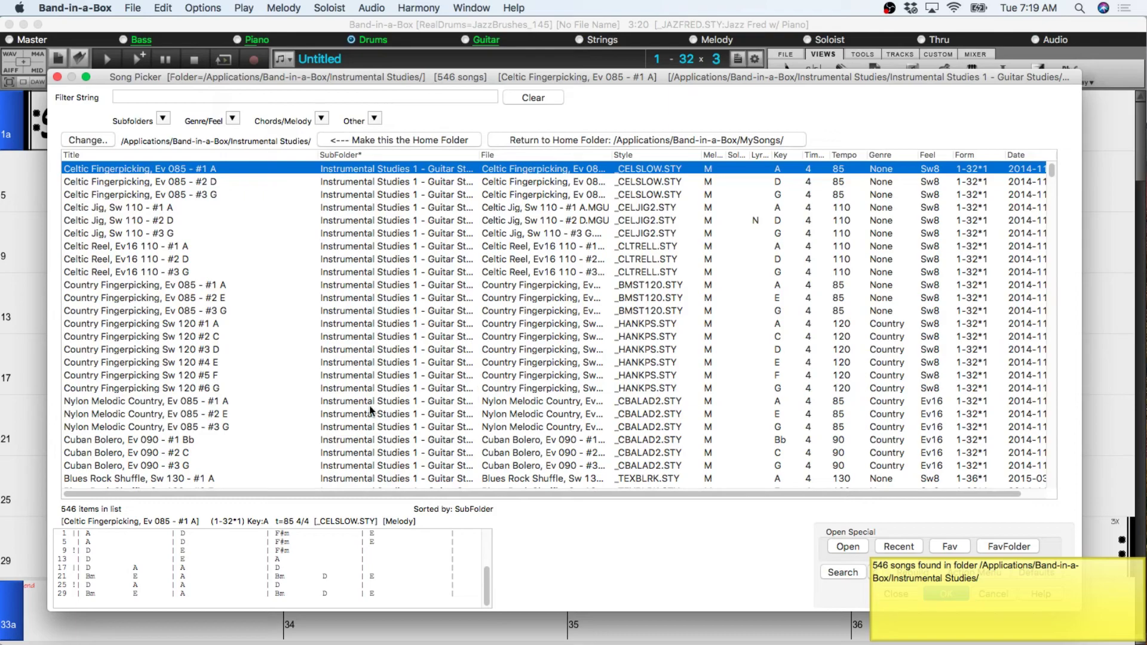
{"action": "scroll", "coordinate": [422, 339], "scroll_direction": "down", "scroll_amount": 15}
{"action": "scroll", "coordinate": [422, 338], "scroll_direction": "down", "scroll_amount": 20}
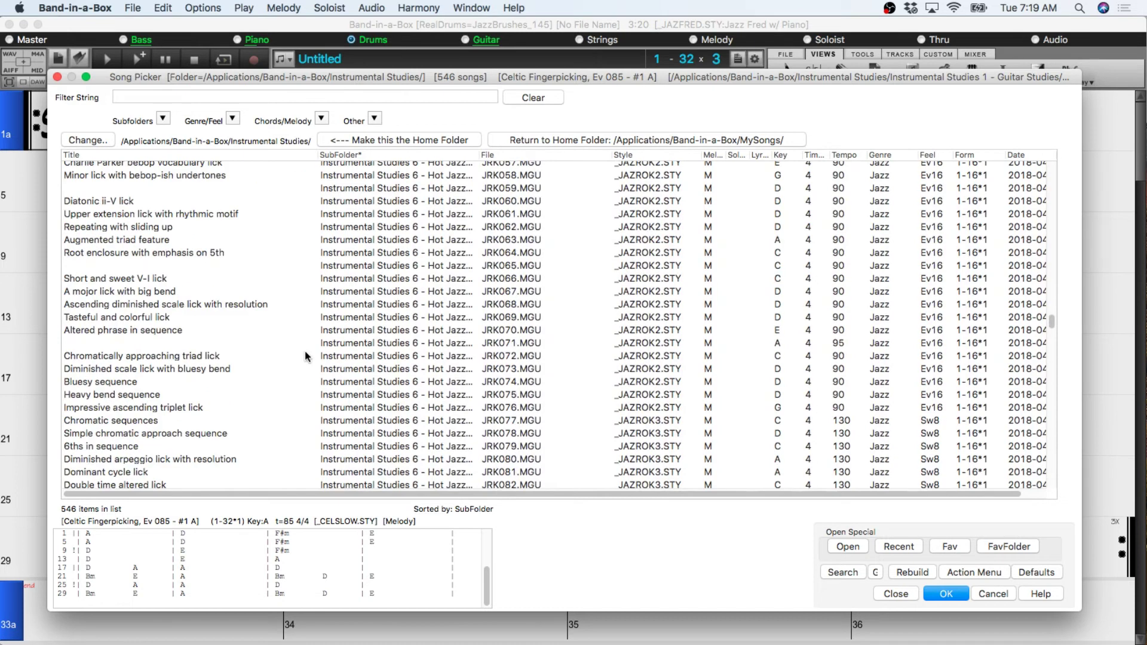
{"action": "scroll", "coordinate": [305, 350], "scroll_direction": "down", "scroll_amount": 6}
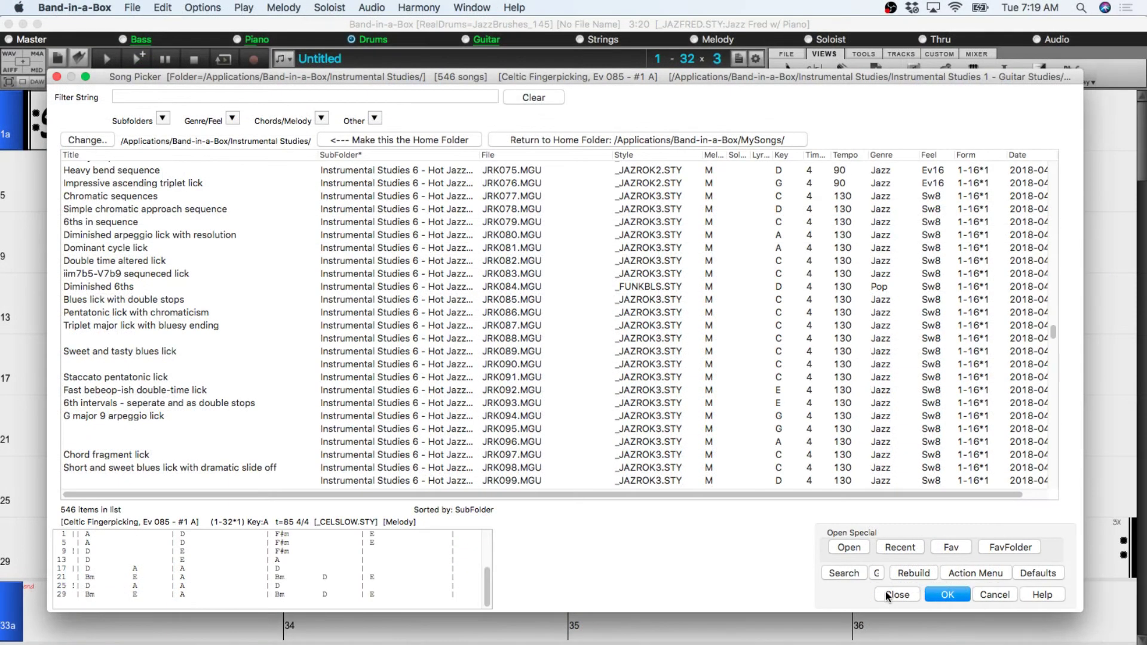
{"action": "left_click", "coordinate": [891, 593]}
- Reopen the Song Picker with the previously built /Applications/Band-in-a-Box/Instrumental Studies/ song list and make that folder the home folder
{"action": "left_click", "coordinate": [282, 58]}
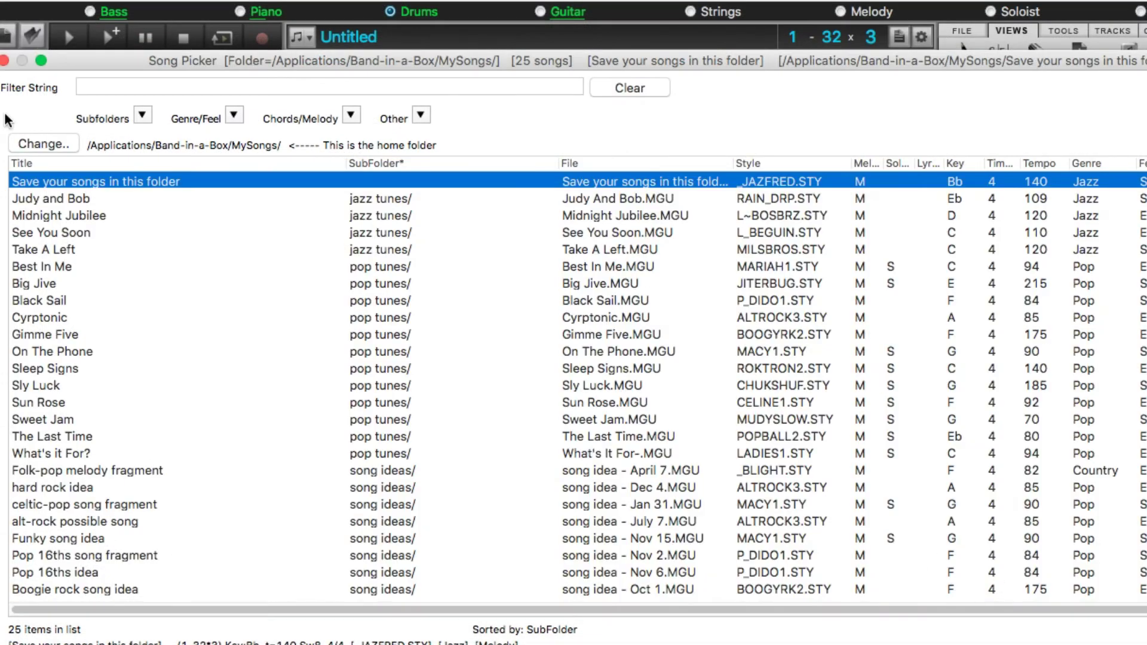
{"action": "left_click", "coordinate": [41, 142]}
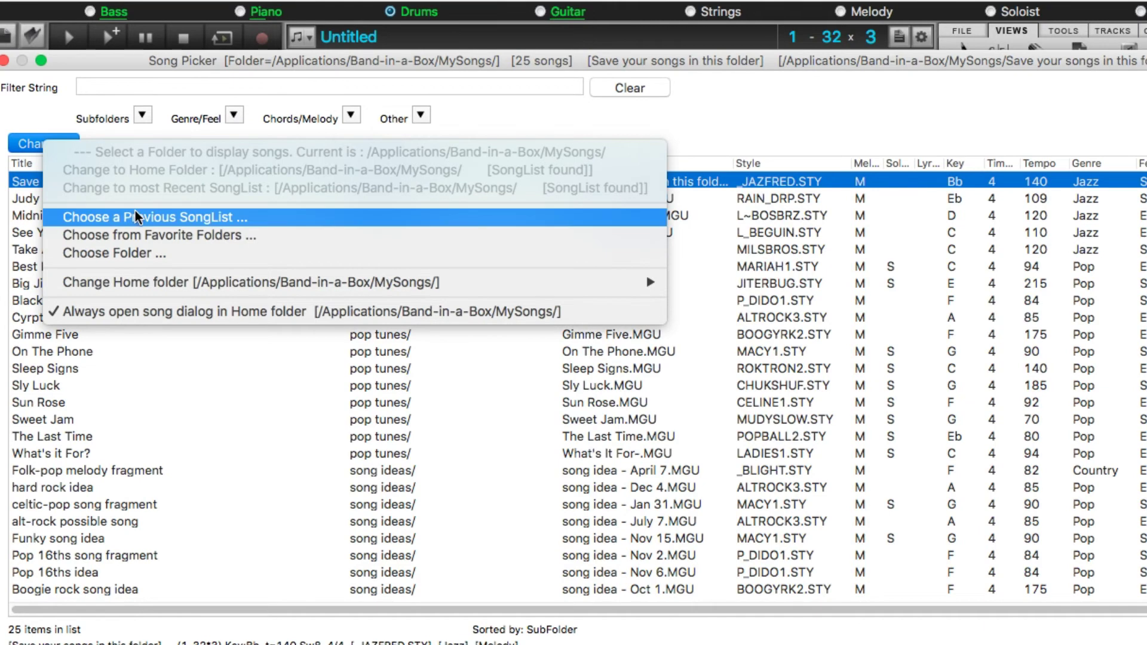
{"action": "left_click", "coordinate": [137, 217]}
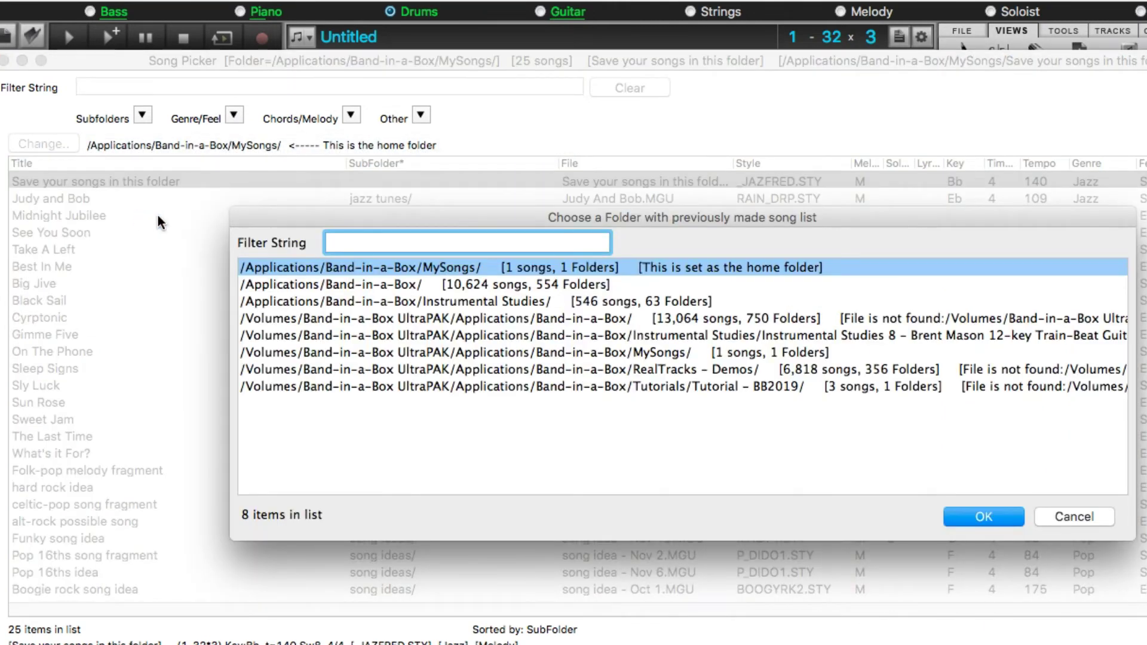
{"action": "left_click", "coordinate": [375, 305]}
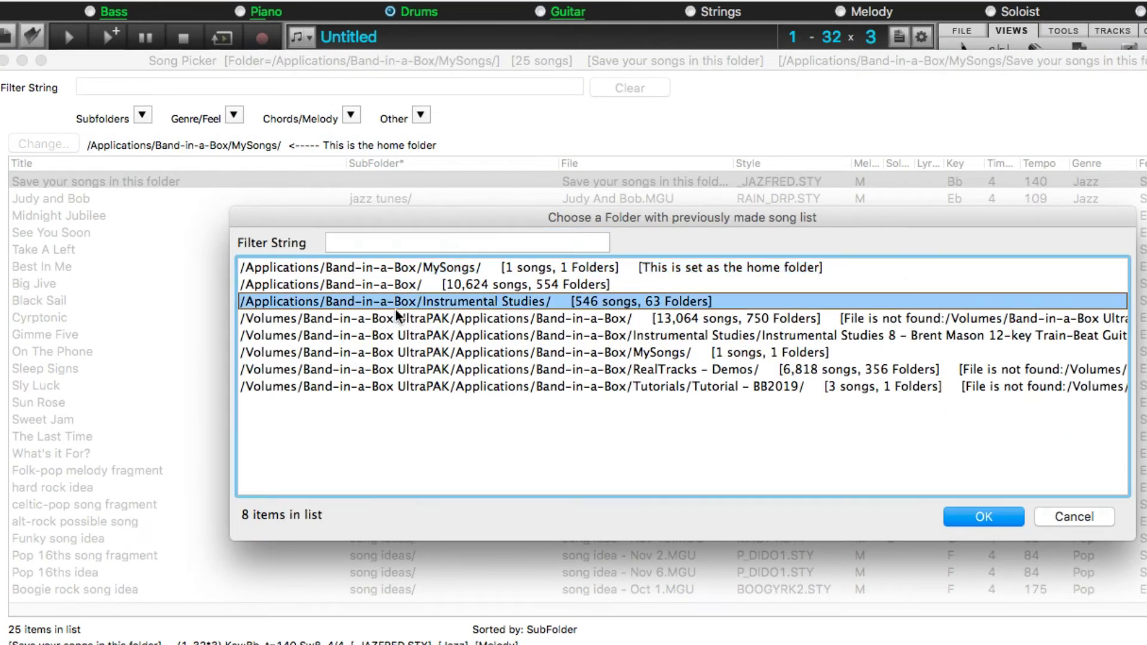
{"action": "left_click", "coordinate": [956, 518]}
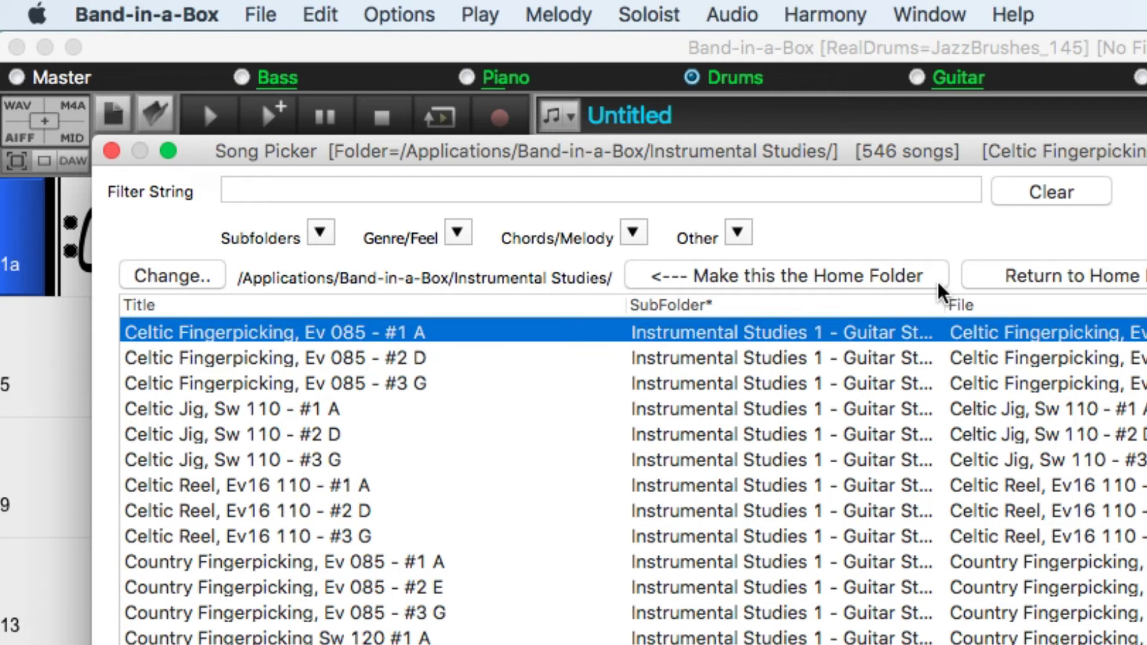
{"action": "left_click", "coordinate": [835, 279]}
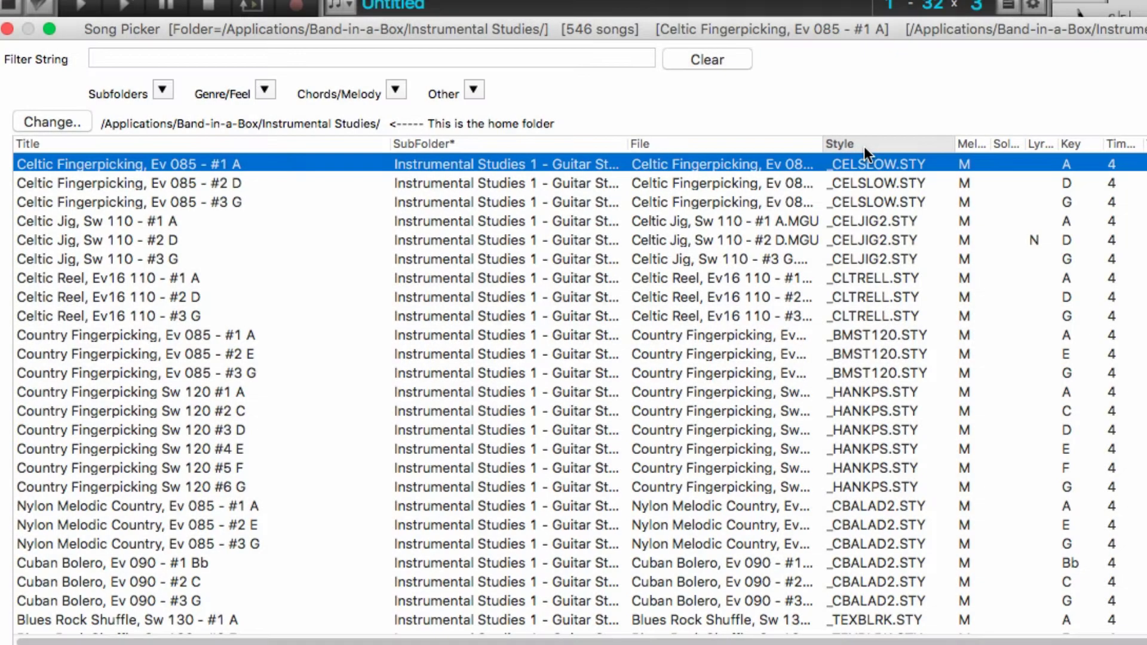
- Sort the song list by style, by file and finally by subfolder
{"action": "left_click", "coordinate": [864, 146]}
{"action": "left_click", "coordinate": [781, 144]}
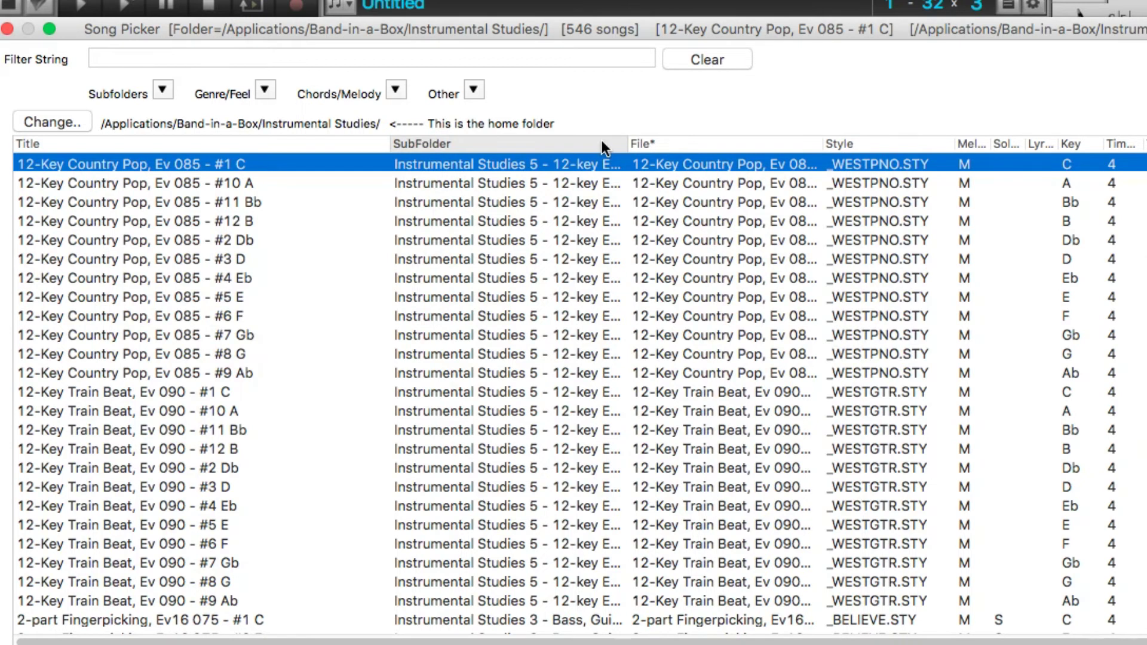
{"action": "left_click", "coordinate": [602, 143]}
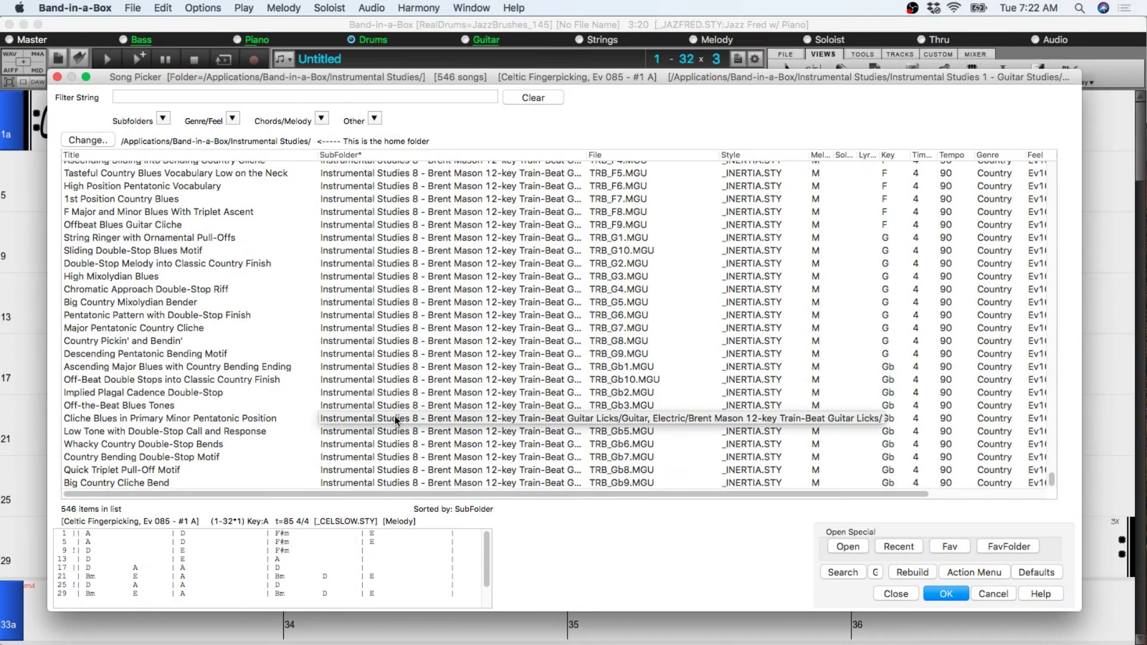
- Load Whacky Country Double-Stop Bends and then Off-the-Beat Blues Tones from the Instrumental Studies 8 guitar licks
{"action": "left_click", "coordinate": [235, 443]}
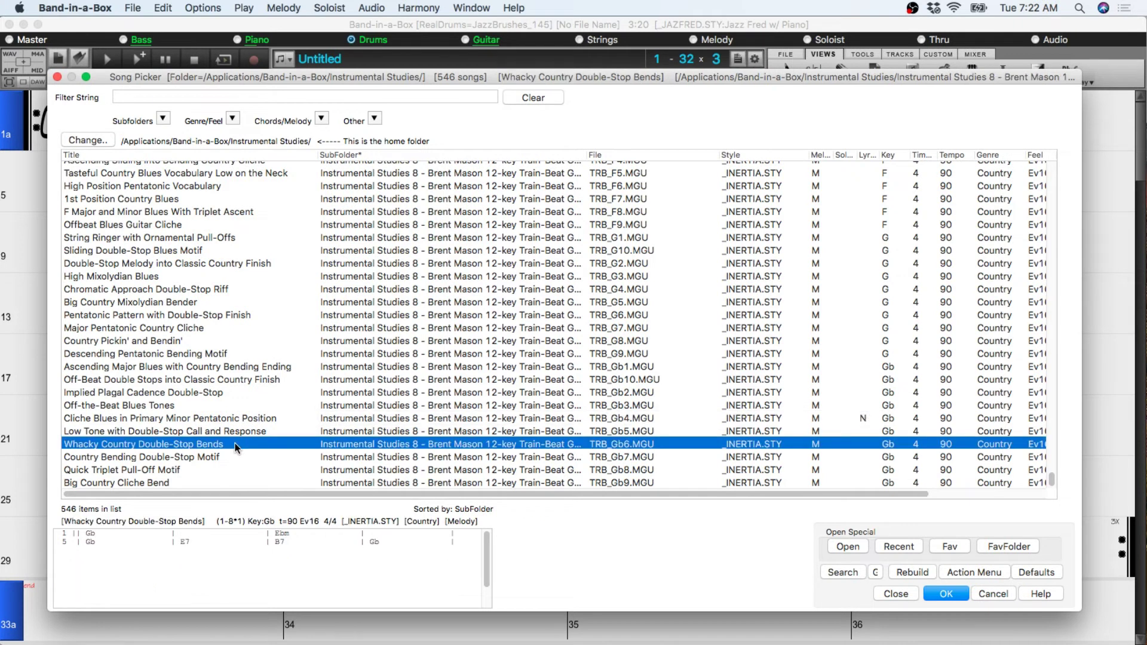
{"action": "left_click", "coordinate": [963, 595]}
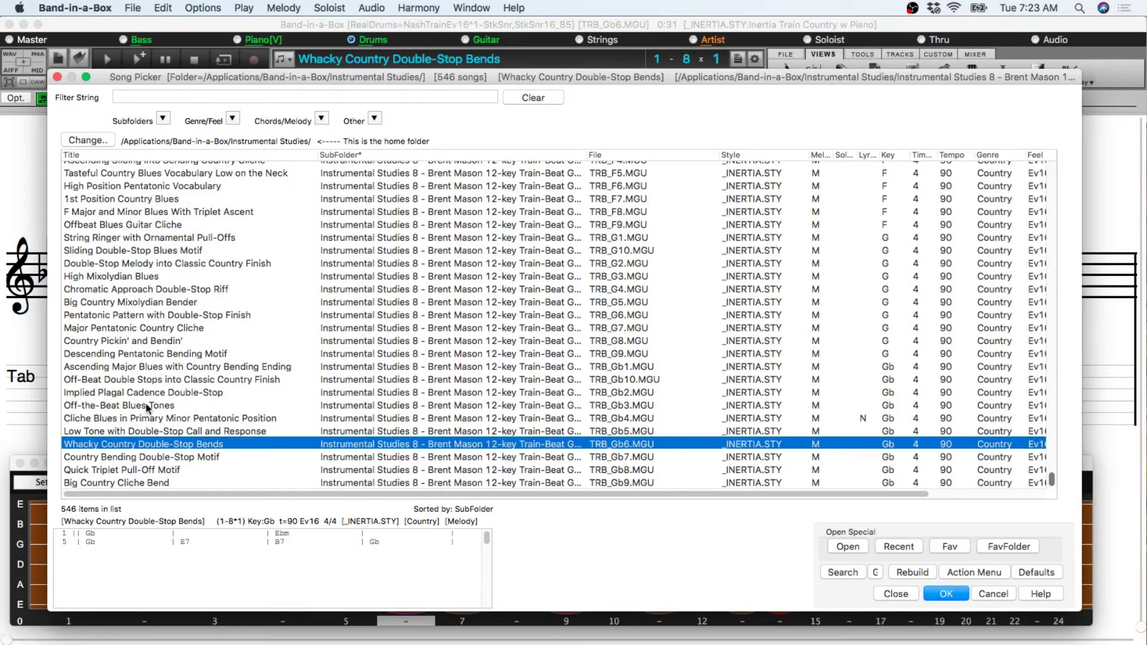
{"action": "left_click", "coordinate": [145, 406]}
{"action": "left_click", "coordinate": [937, 595]}
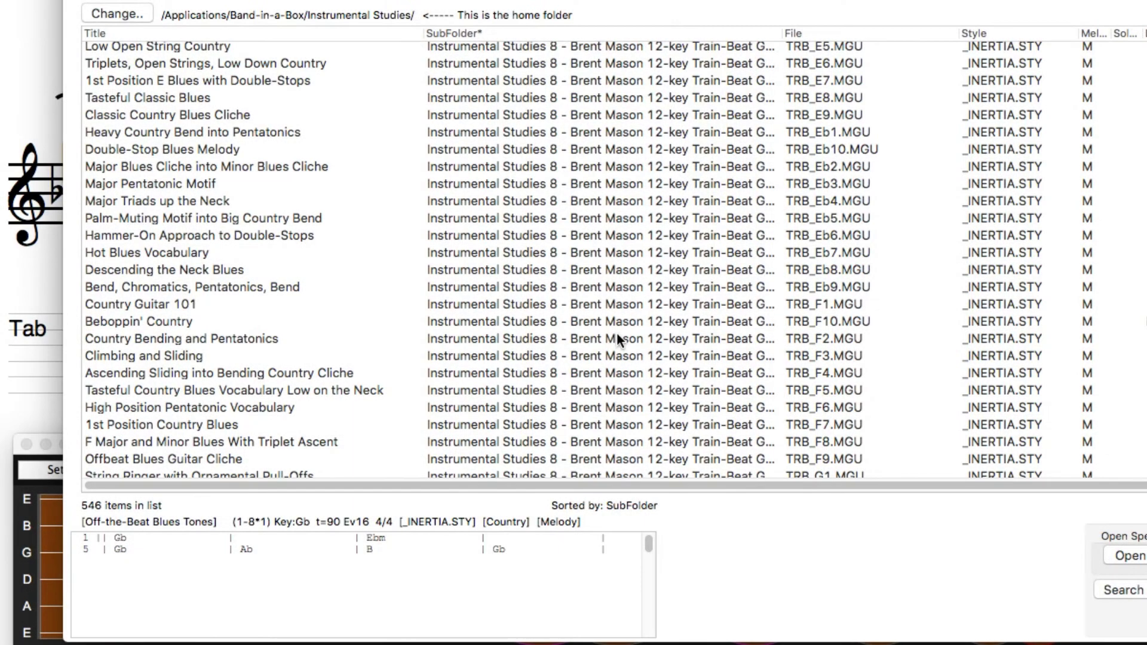
- Preview the chords of Country Bending and Pentatonics, Major Pentatonic Motif and Country Crossover, Sw16 075 - #1 A in the song list
{"action": "left_click", "coordinate": [617, 333]}
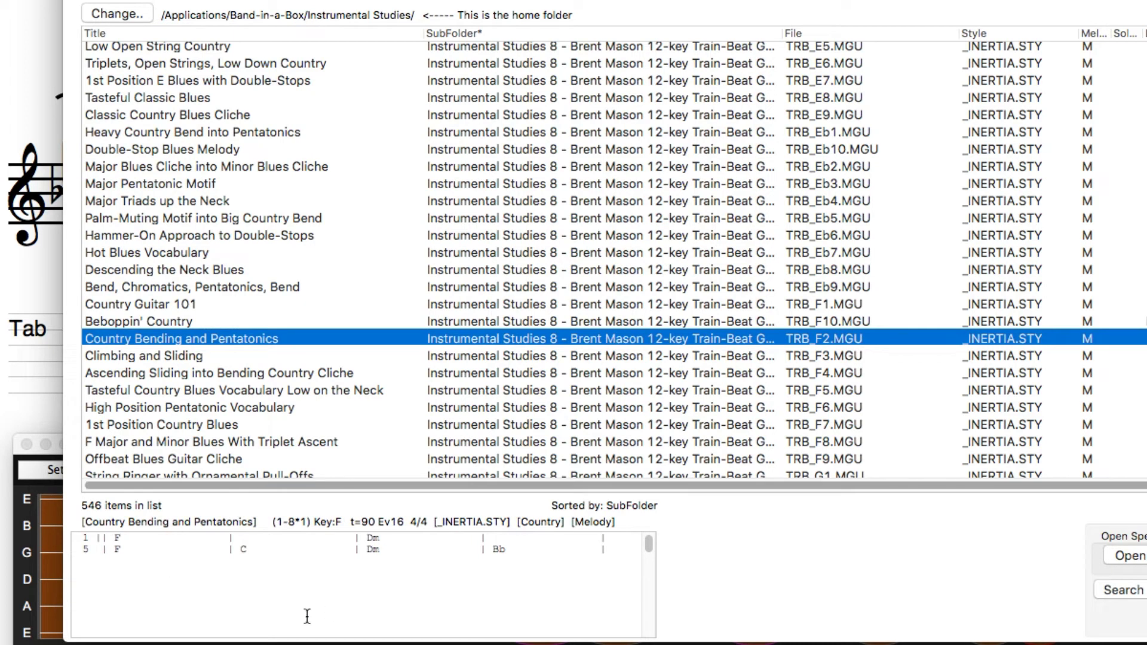
{"action": "left_click", "coordinate": [521, 185]}
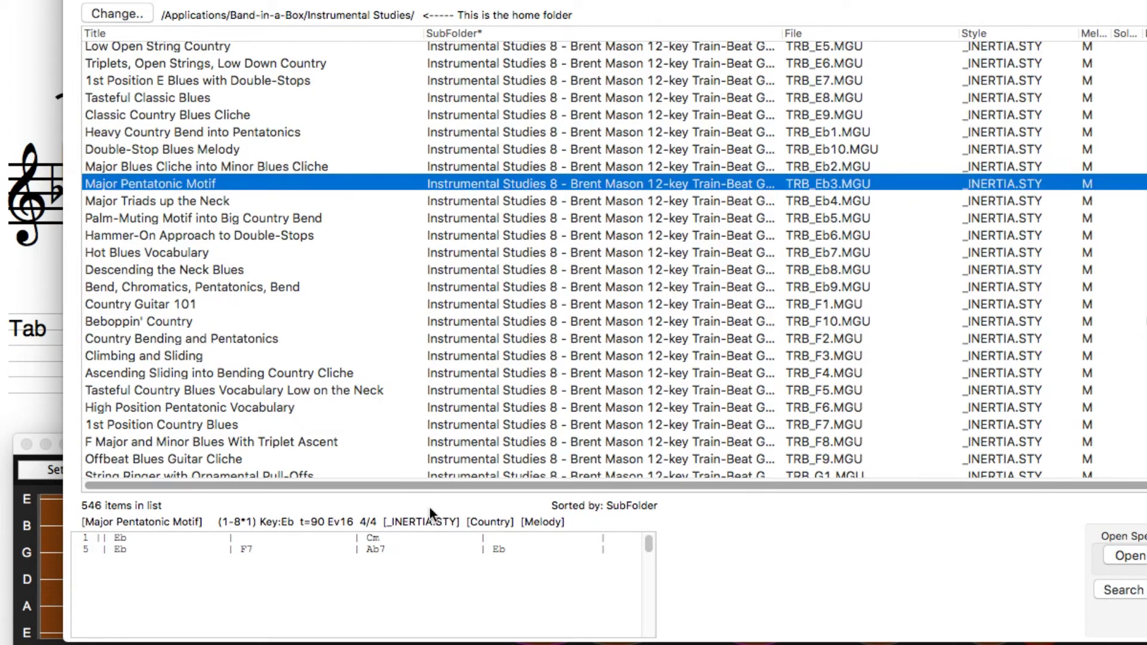
{"action": "scroll", "coordinate": [773, 146], "scroll_direction": "up", "scroll_amount": 20}
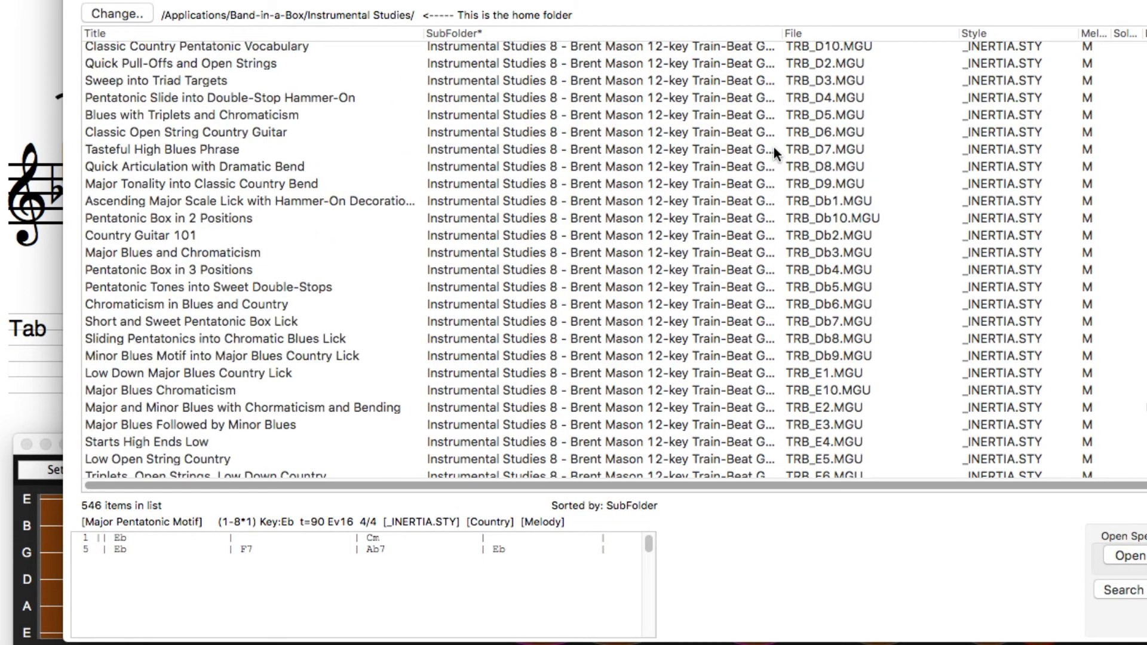
{"action": "scroll", "coordinate": [762, 89], "scroll_direction": "up", "scroll_amount": 20}
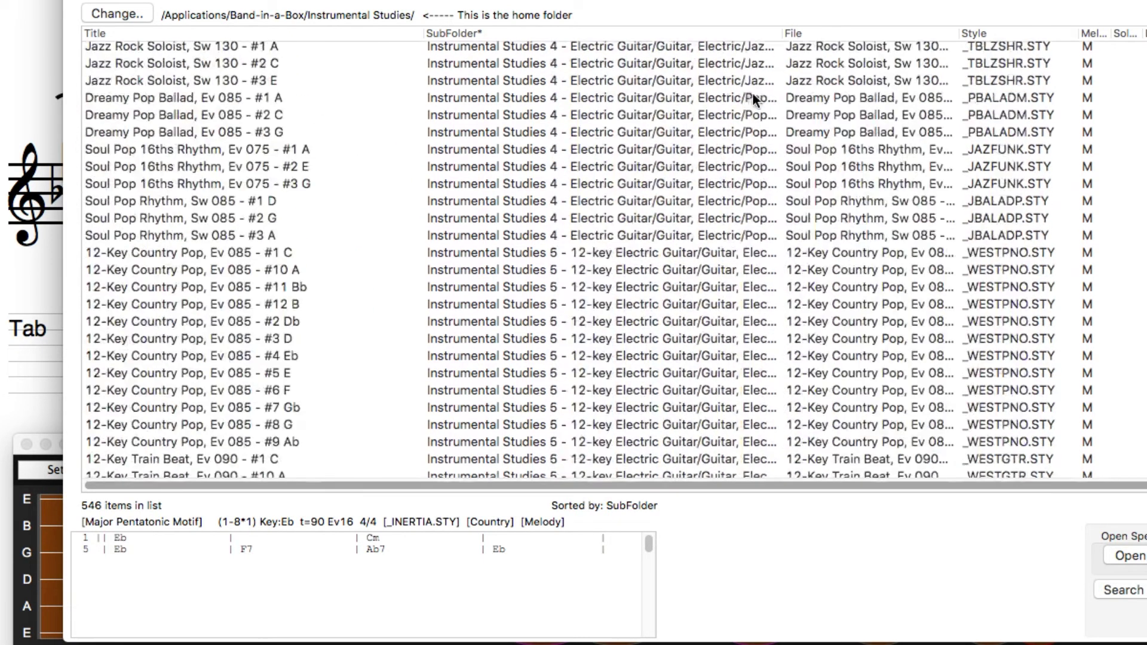
{"action": "left_click", "coordinate": [618, 162]}
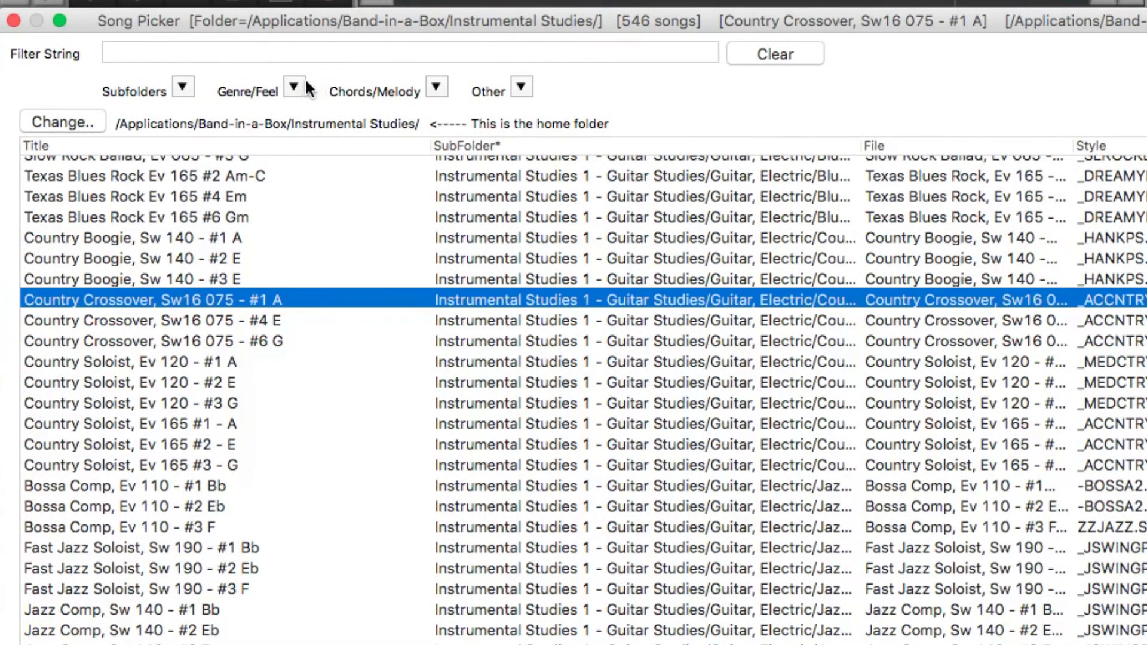
- Filter the Instrumental Studies songs by the Country genre and Even 16ths feel, and show the chord and melody filter choices
{"action": "left_click", "coordinate": [294, 88]}
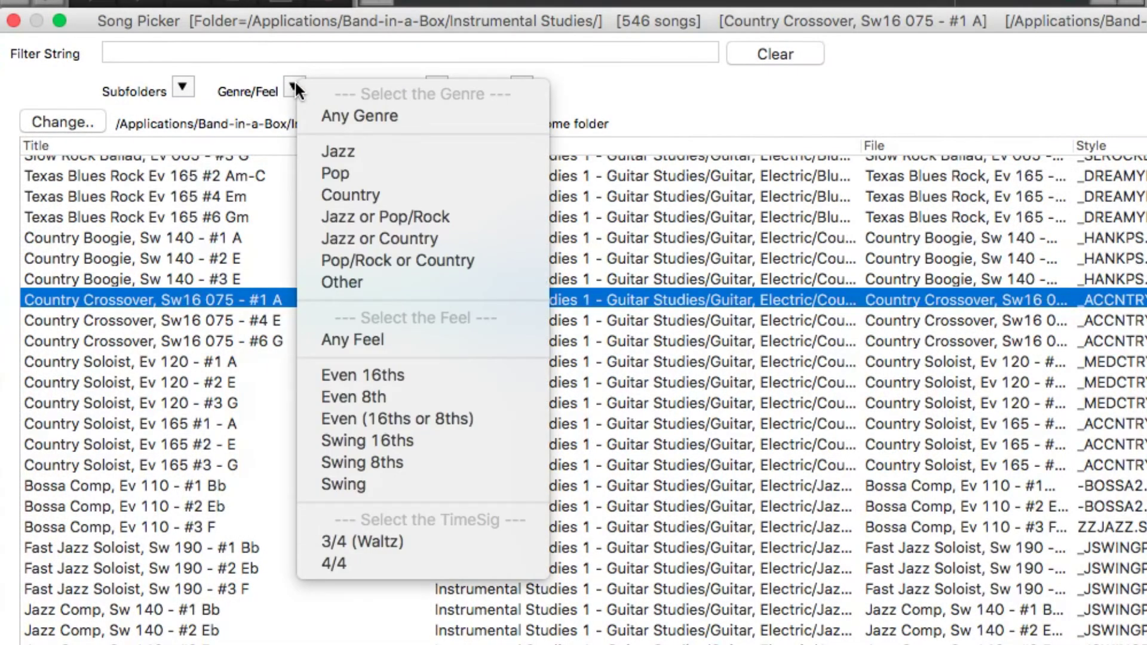
{"action": "left_click", "coordinate": [357, 196]}
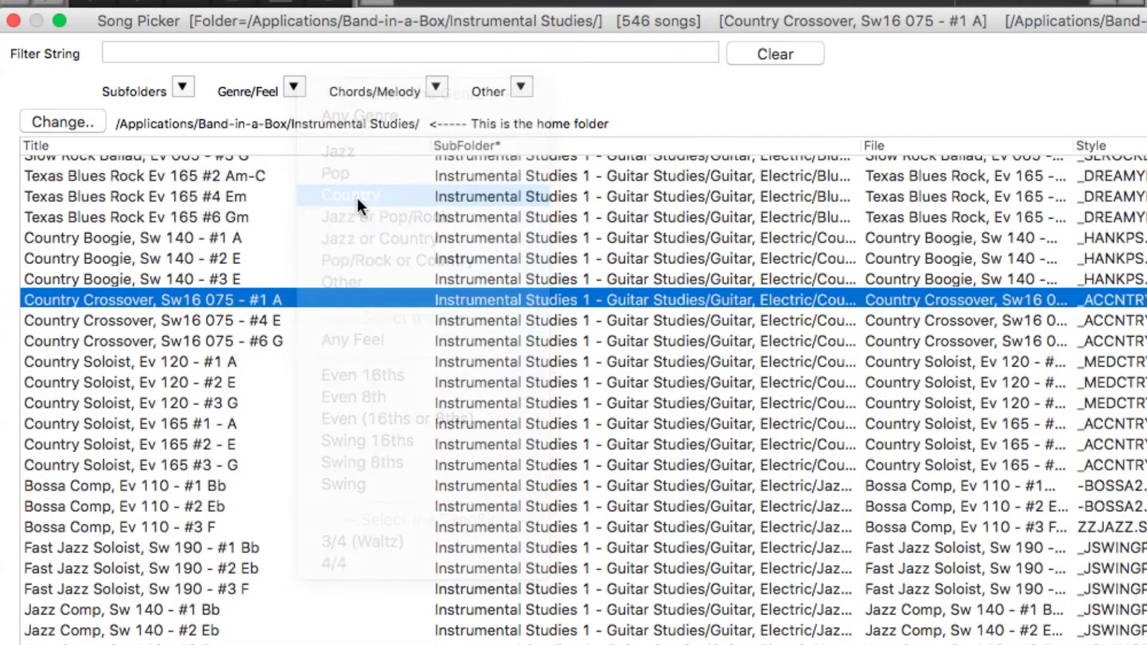
{"action": "left_click", "coordinate": [282, 87]}
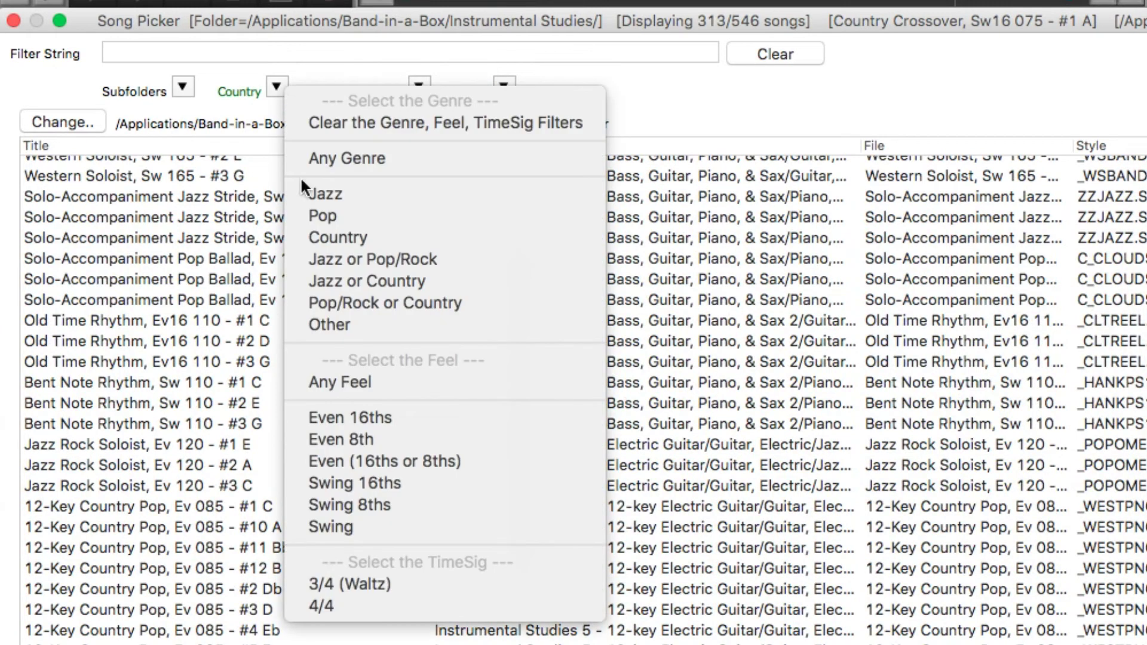
{"action": "left_click", "coordinate": [356, 418]}
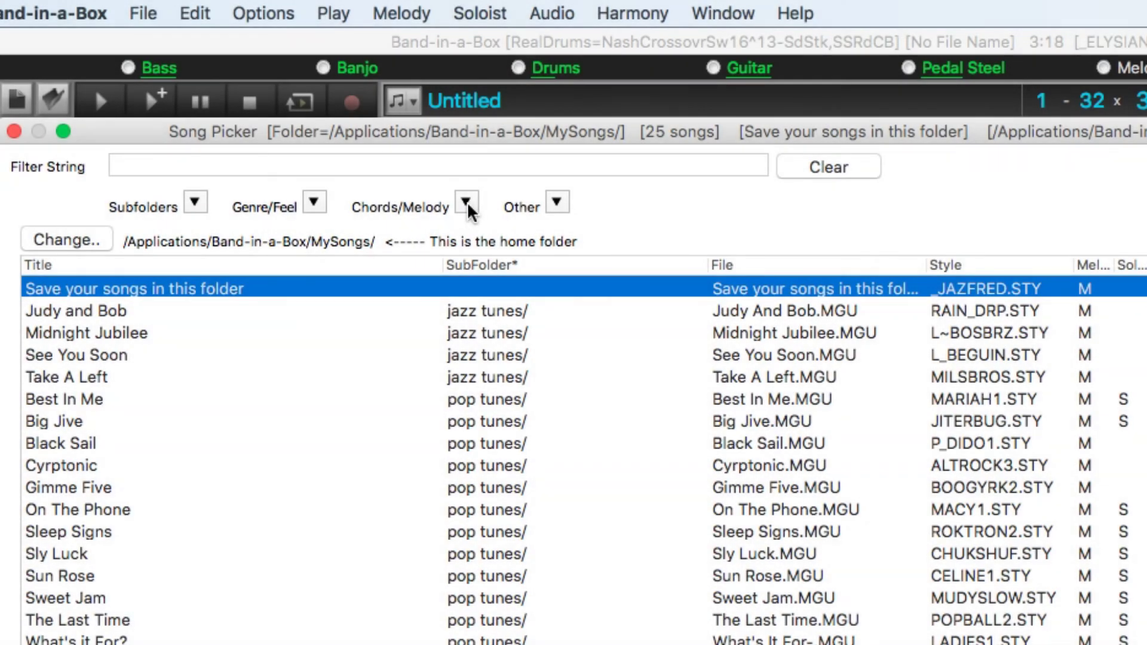
{"action": "left_click", "coordinate": [467, 202]}
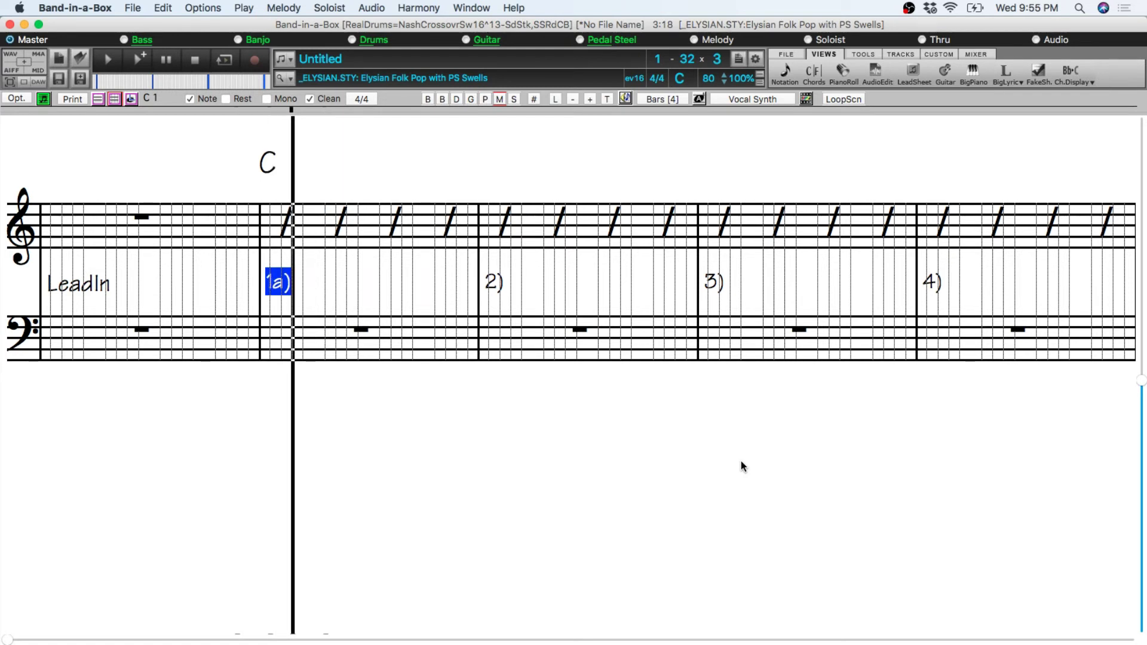
- Insert a melody note on beat 1 of bar 1 in the notation and raise it to G
{"action": "key", "text": "n"}
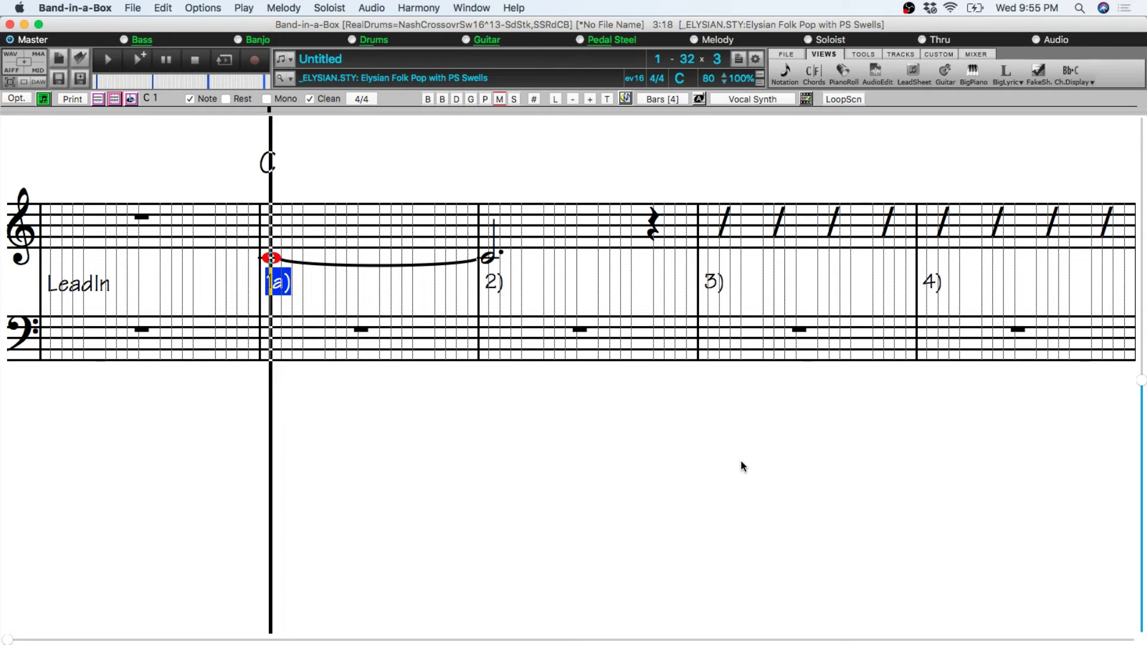
{"action": "key", "text": "Up"}
{"action": "key", "text": "Up"}
{"action": "key", "text": "Up"}
{"action": "key", "text": "Up"}
{"action": "key", "text": "Up"}
{"action": "key", "text": "Up"}
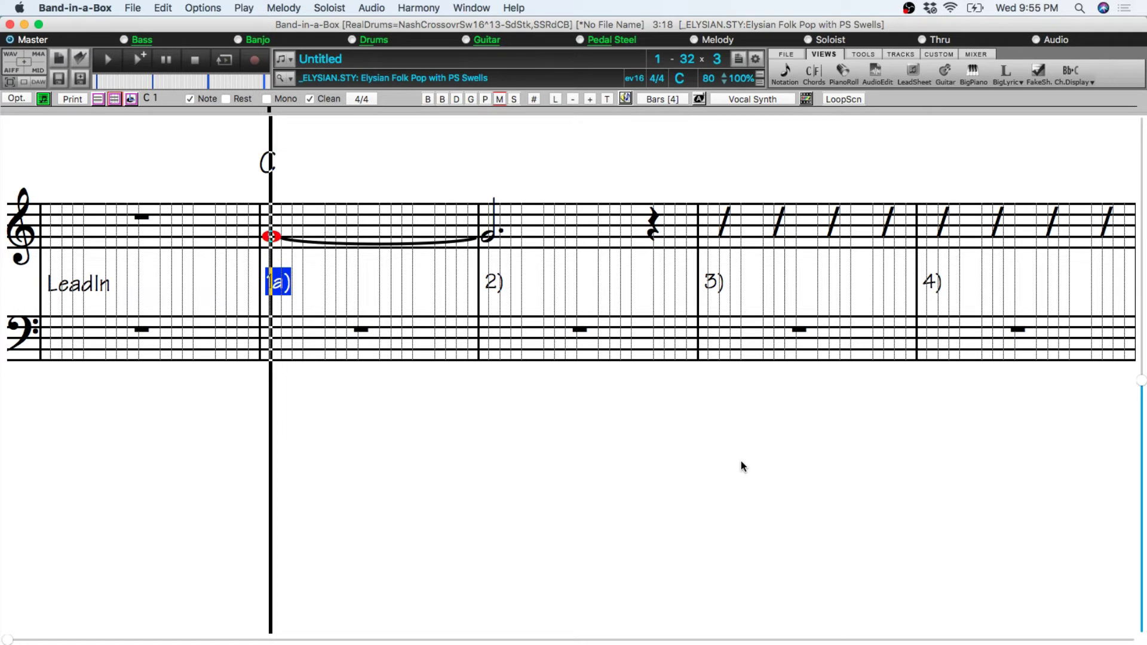
- Add the melody notes F#, G and C on beats 2, 3 and 4 of bar 1, and stop playback after listening
{"action": "key", "text": "space"}
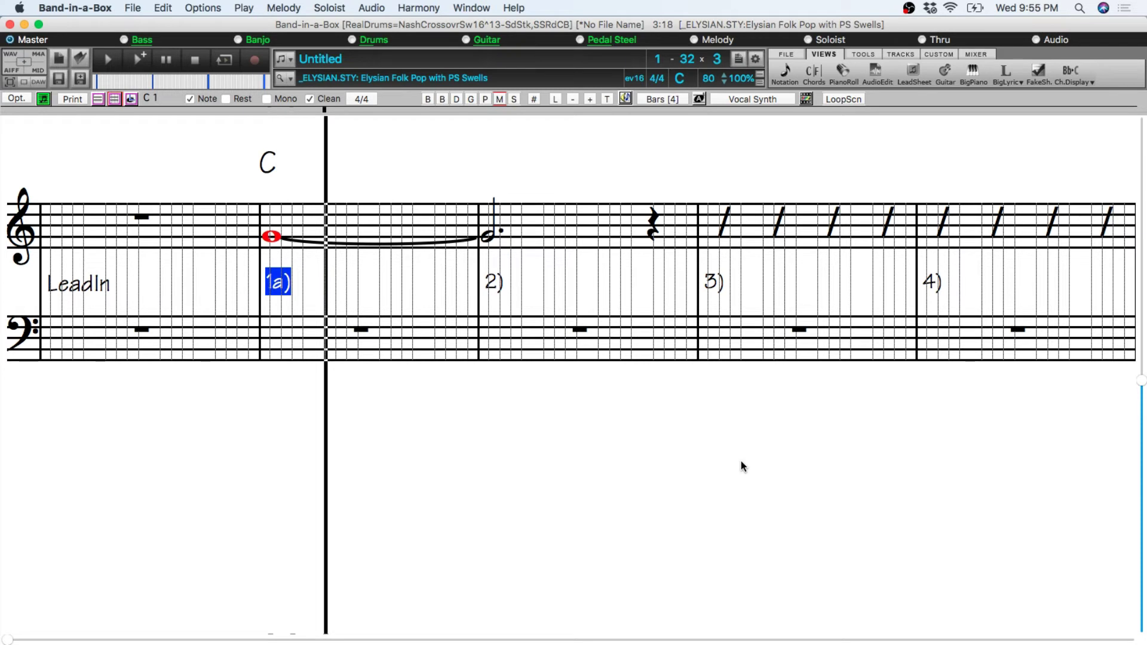
{"action": "key", "text": "g"}
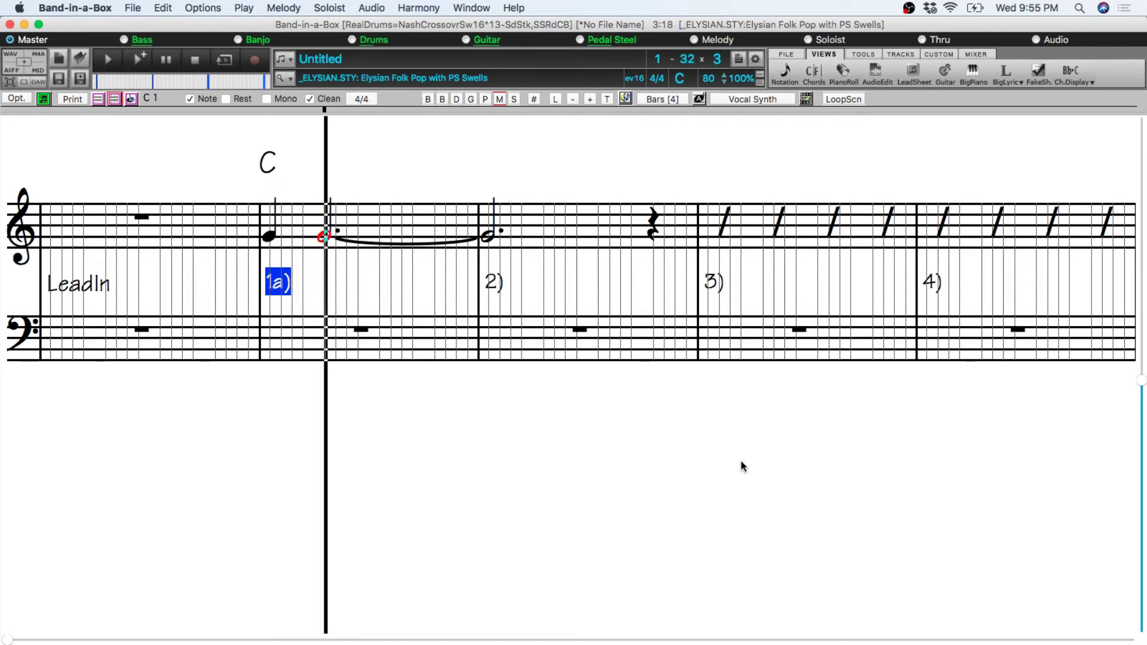
{"action": "key", "text": "Down"}
{"action": "key", "text": "Right"}
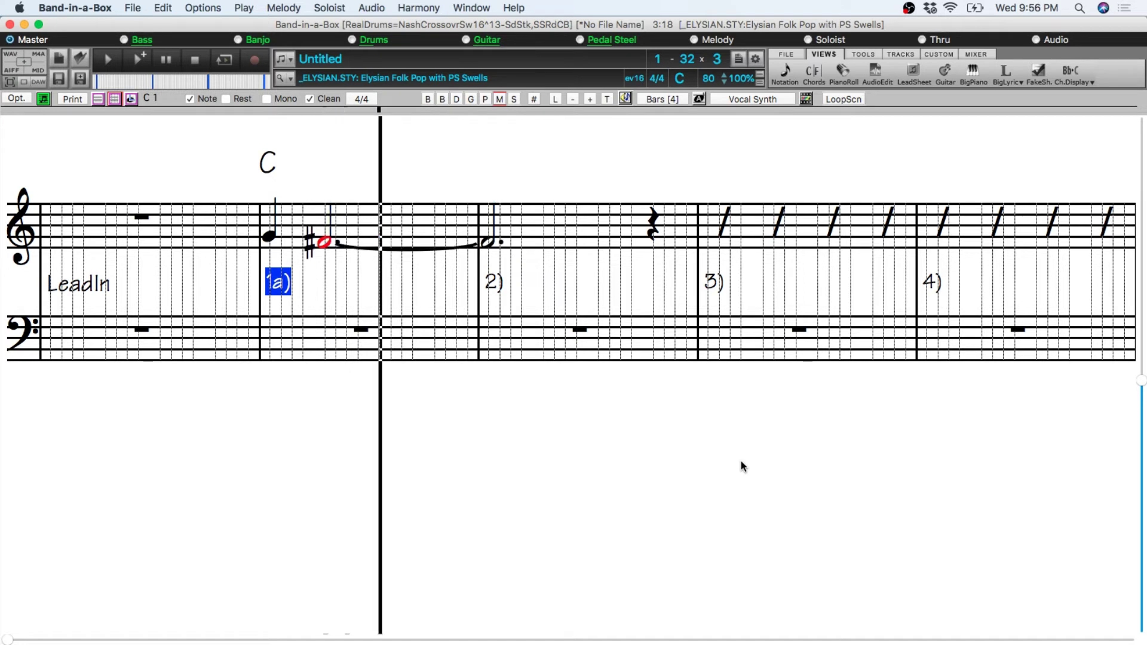
{"action": "key", "text": "f"}
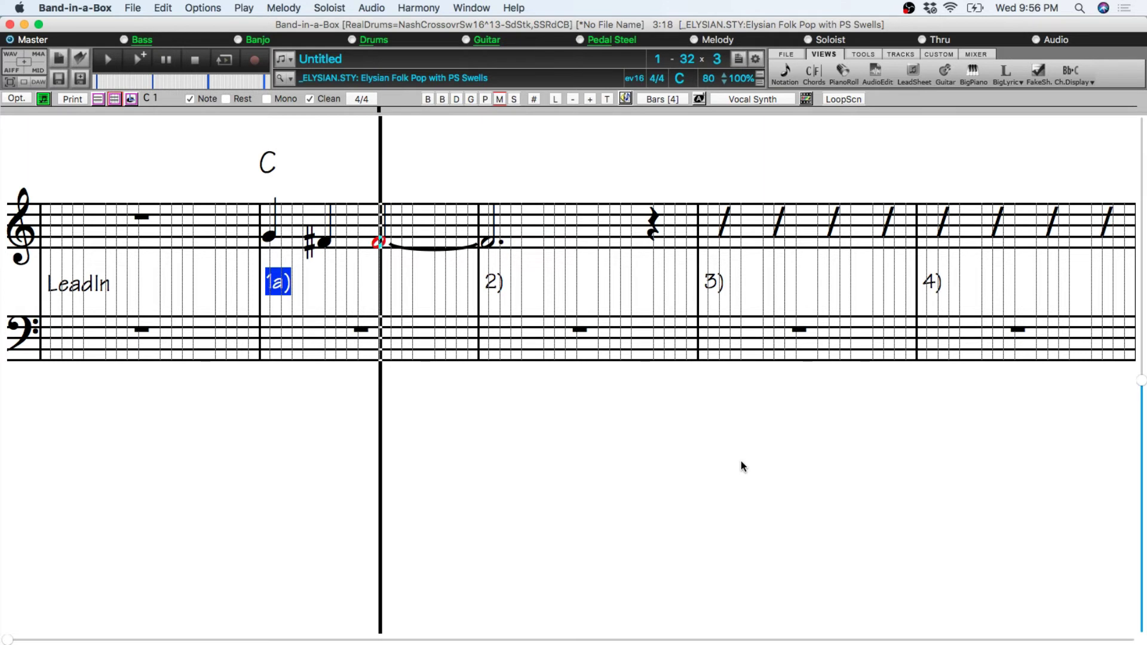
{"action": "key", "text": "g"}
{"action": "key", "text": "Right"}
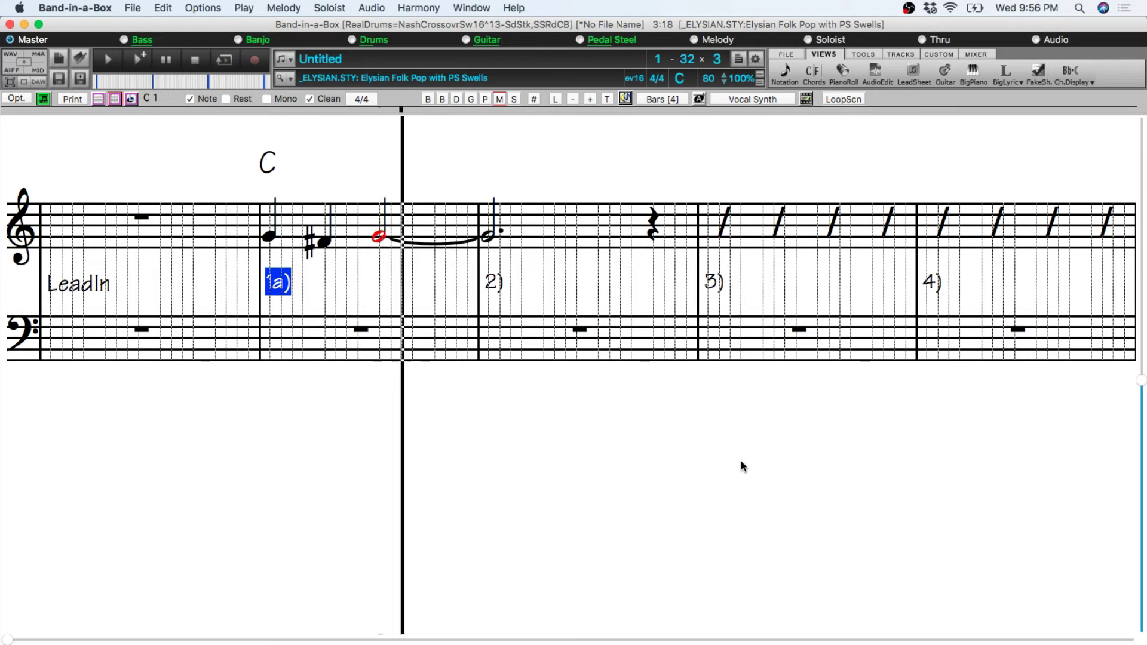
{"action": "key", "text": "g"}
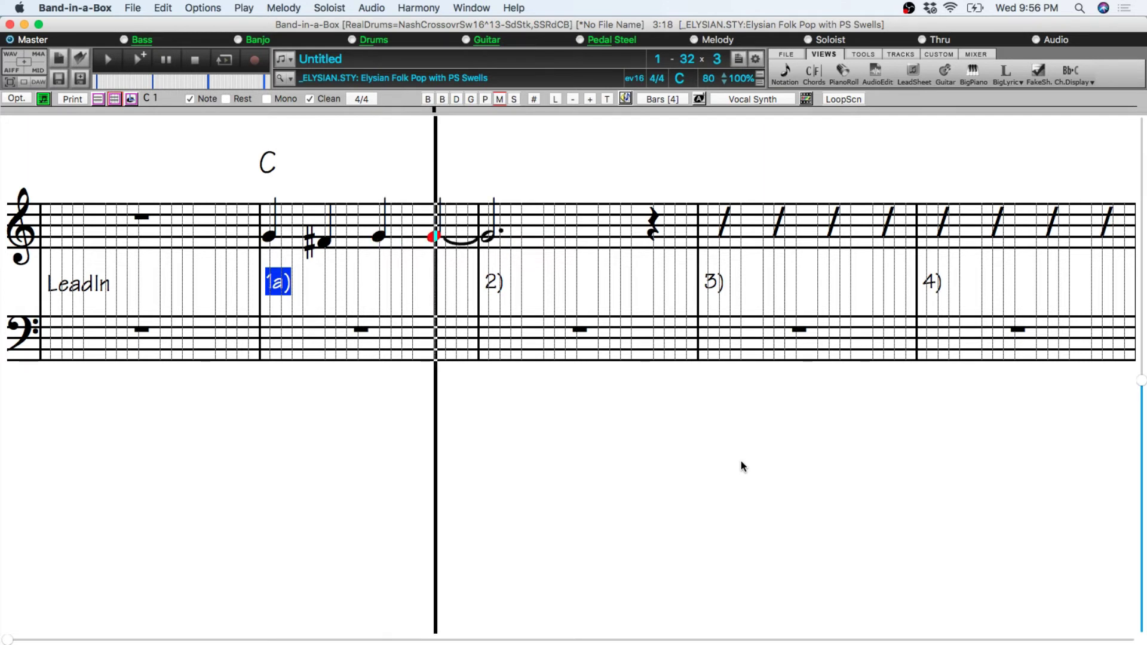
{"action": "key", "text": "c"}
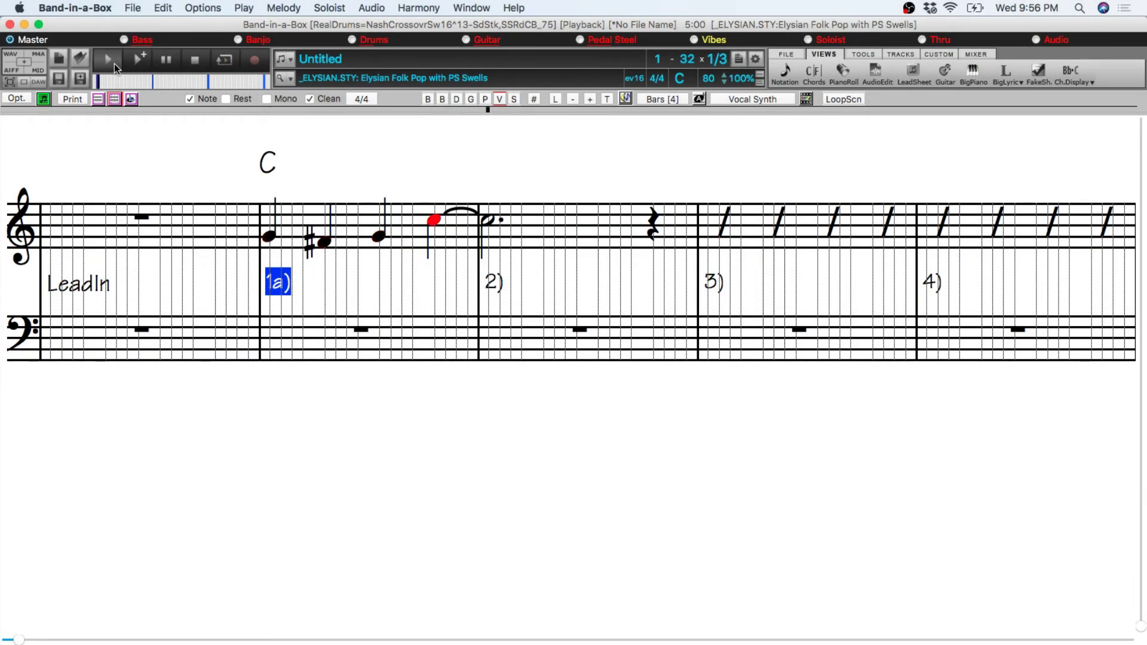
{"action": "left_click", "coordinate": [195, 59]}
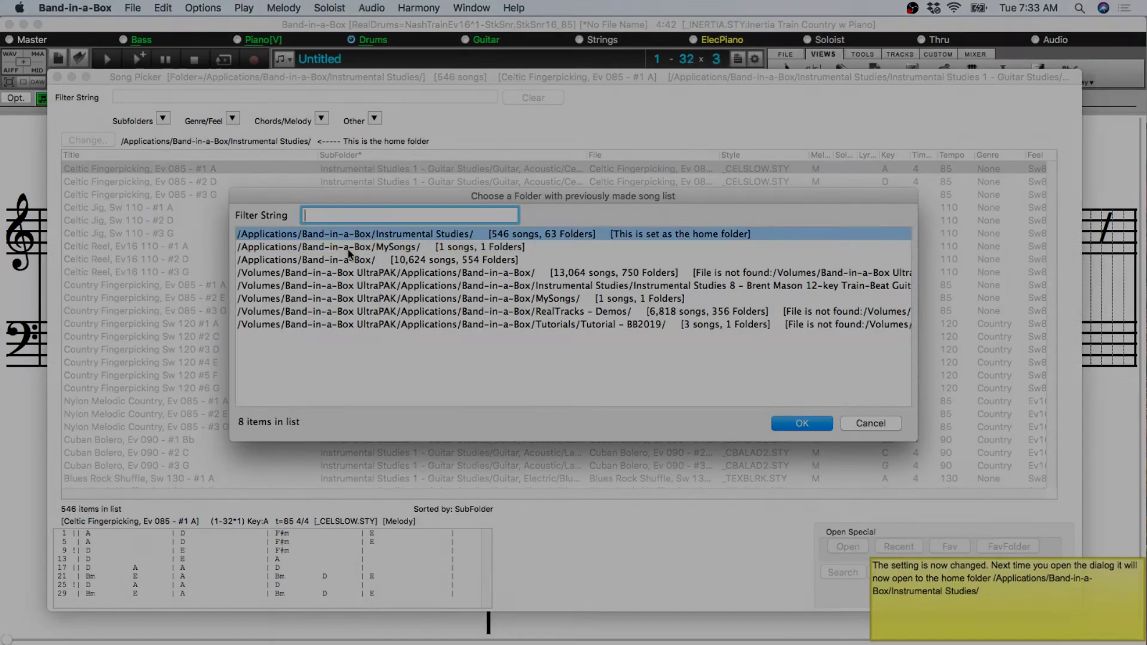
- Switch the Song Picker to the /Applications/Band-in-a-Box/MySongs/ song list and make it the home folder
{"action": "left_click", "coordinate": [348, 248]}
{"action": "left_click", "coordinate": [825, 424]}
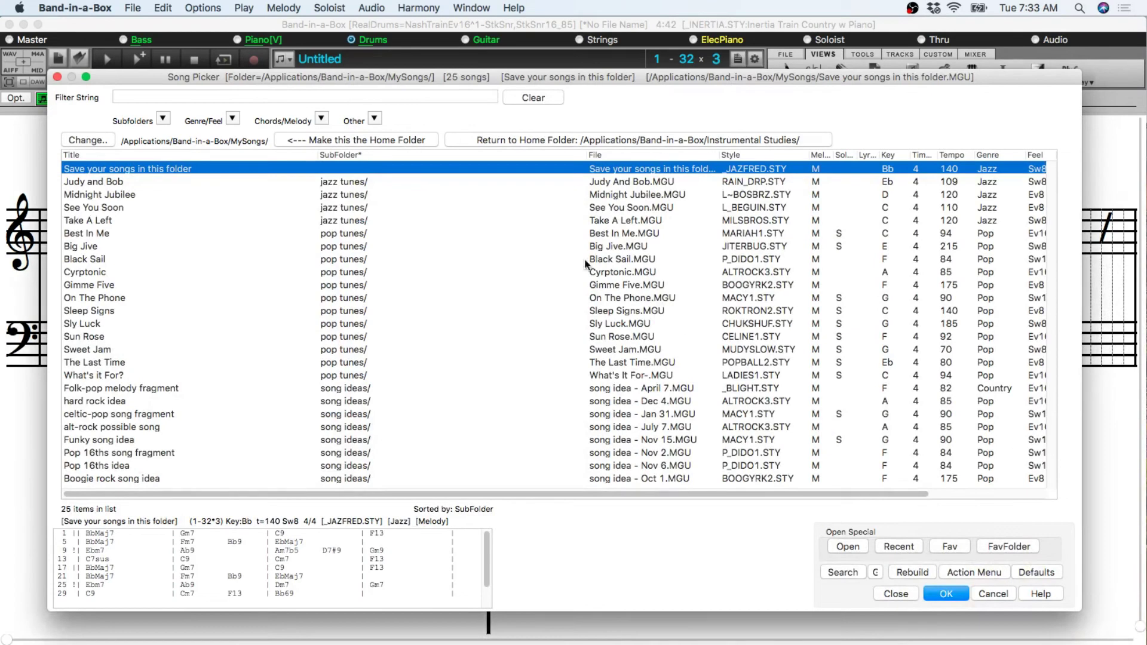
{"action": "left_click", "coordinate": [417, 141]}
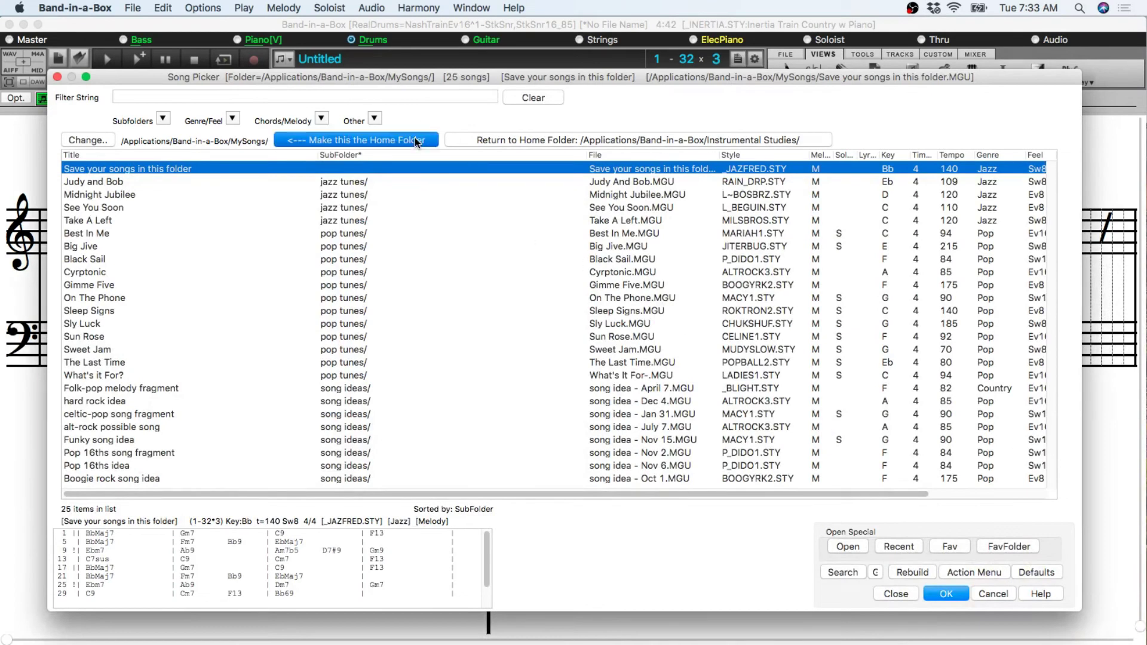
- Filter MySongs for songs matching the Melody track's notes in bar 1 for 1 bar, and load Folk-pop melody fragment
{"action": "left_click", "coordinate": [323, 119]}
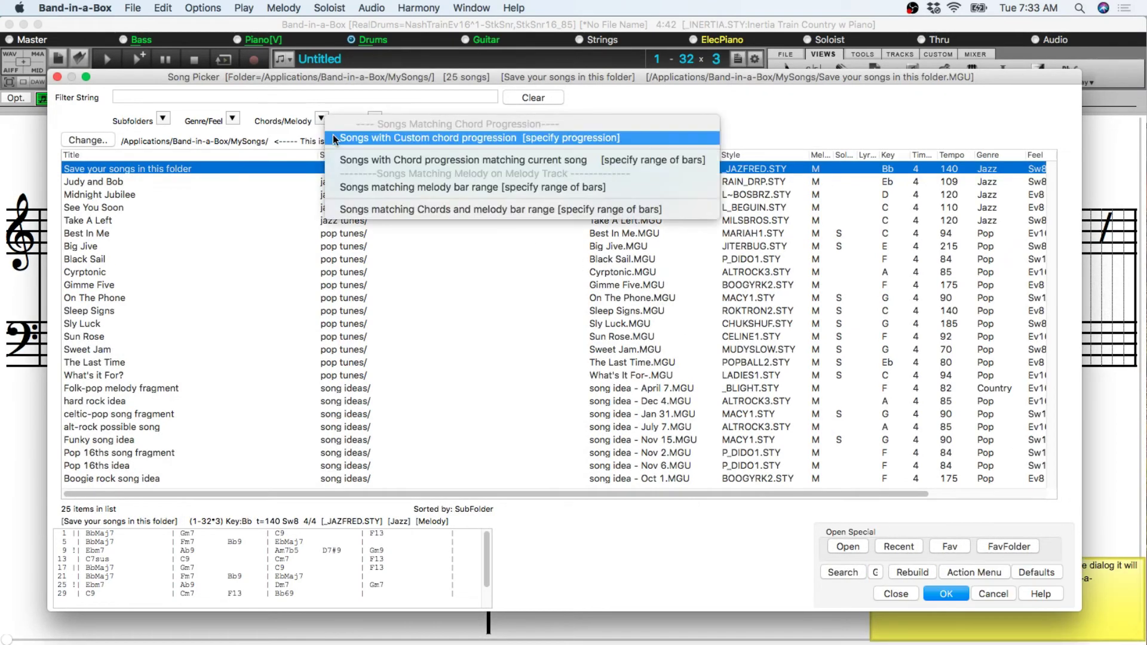
{"action": "left_click", "coordinate": [439, 190]}
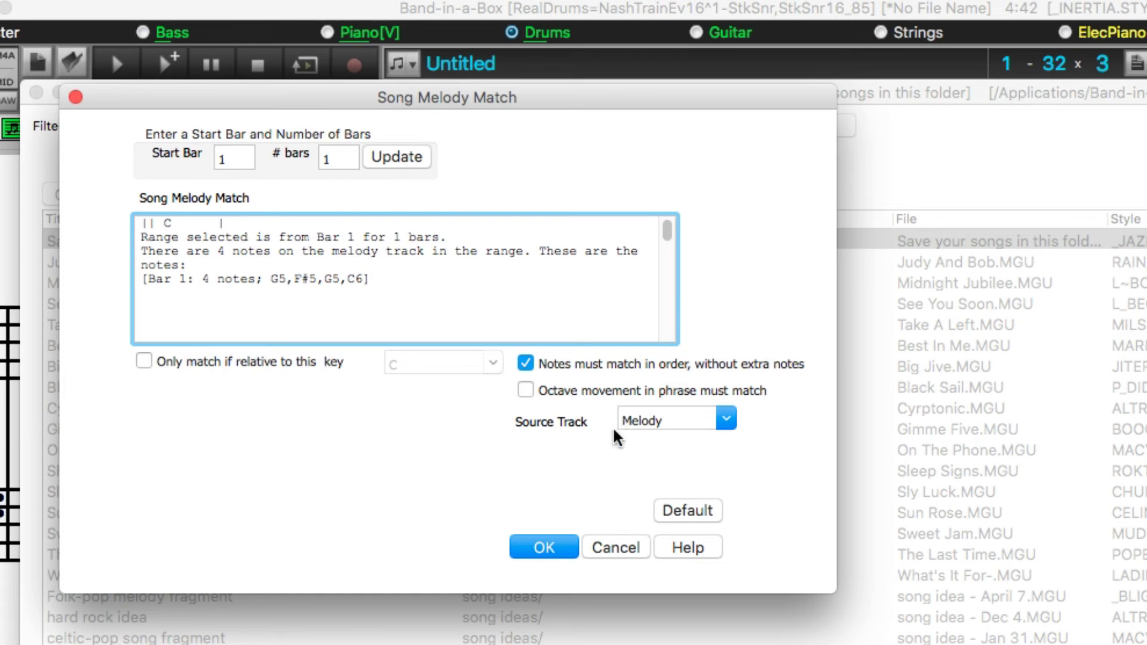
{"action": "left_click", "coordinate": [549, 545]}
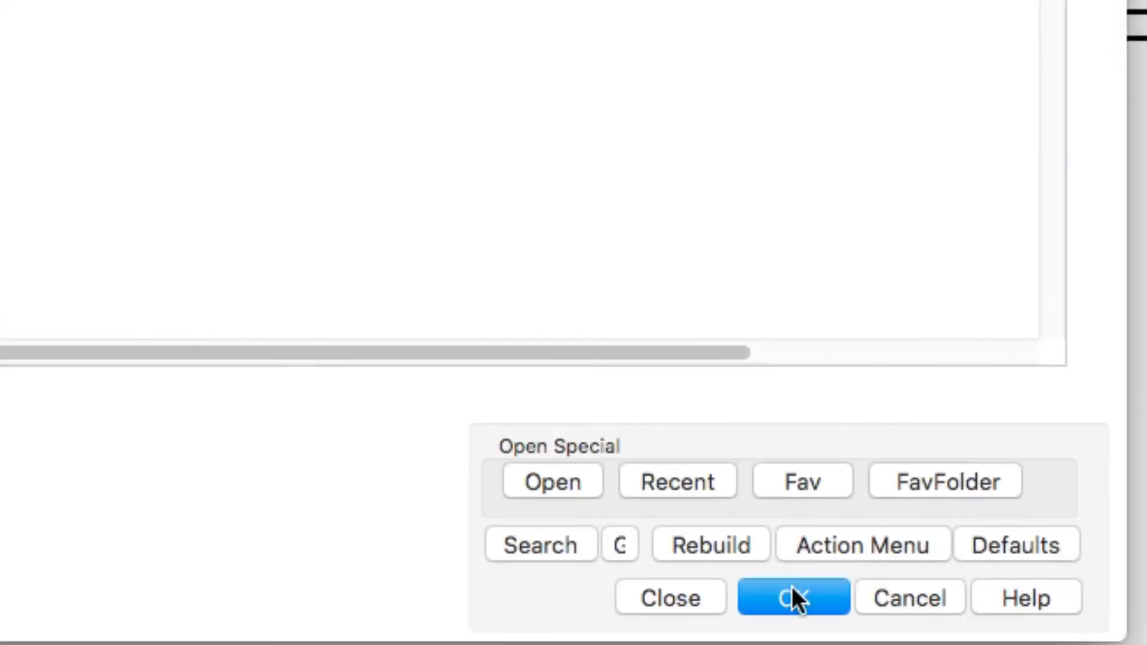
{"action": "left_click", "coordinate": [795, 600]}
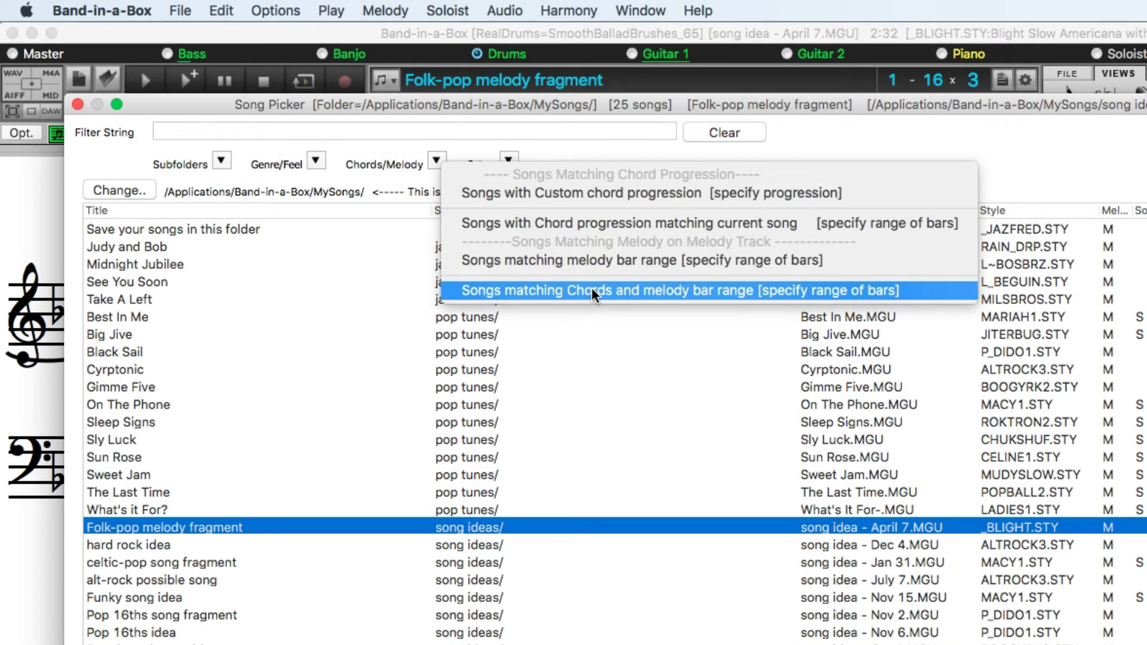
- Filter MySongs by the custom chord progression C | C7 | F in 4/4
{"action": "left_click", "coordinate": [590, 197]}
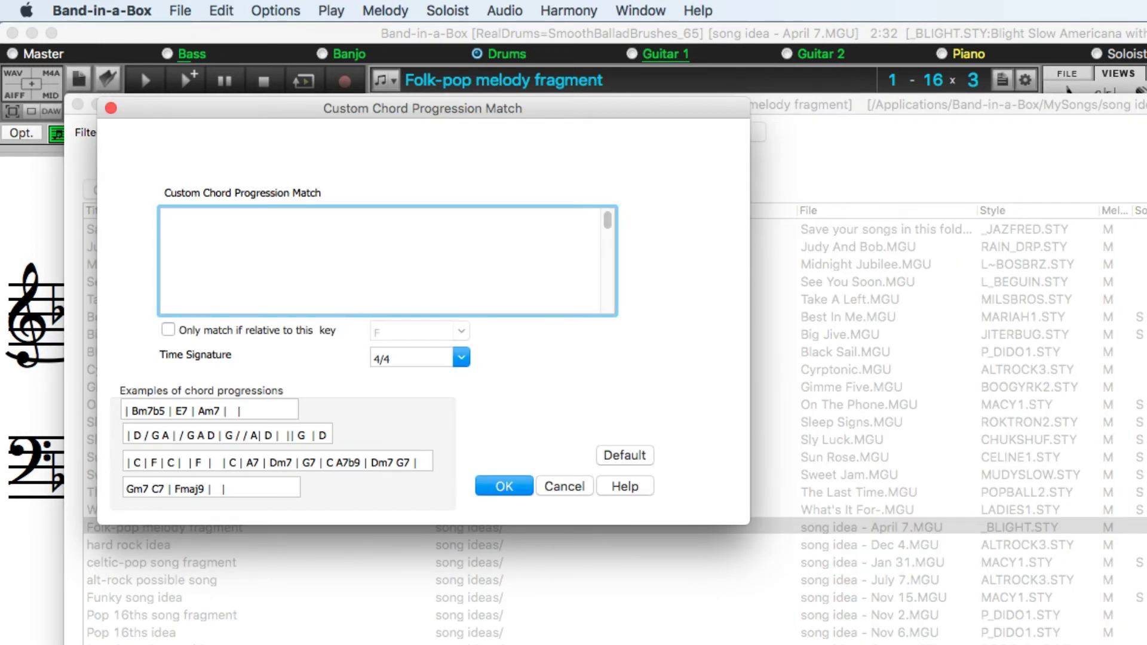
{"action": "type", "text": "c|c7|f"}
{"action": "left_click", "coordinate": [488, 484]}
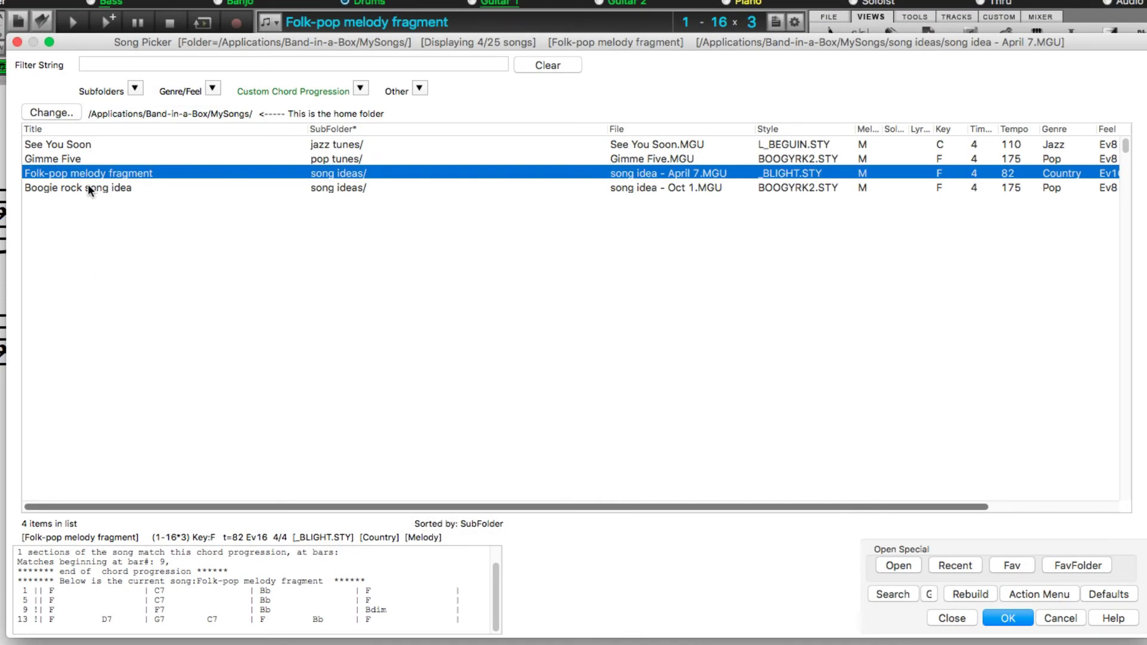
- Examine See You Soon's match report, highlighting the number of matching sections, the bars where they begin and the chords from bar 1
{"action": "left_click", "coordinate": [59, 144]}
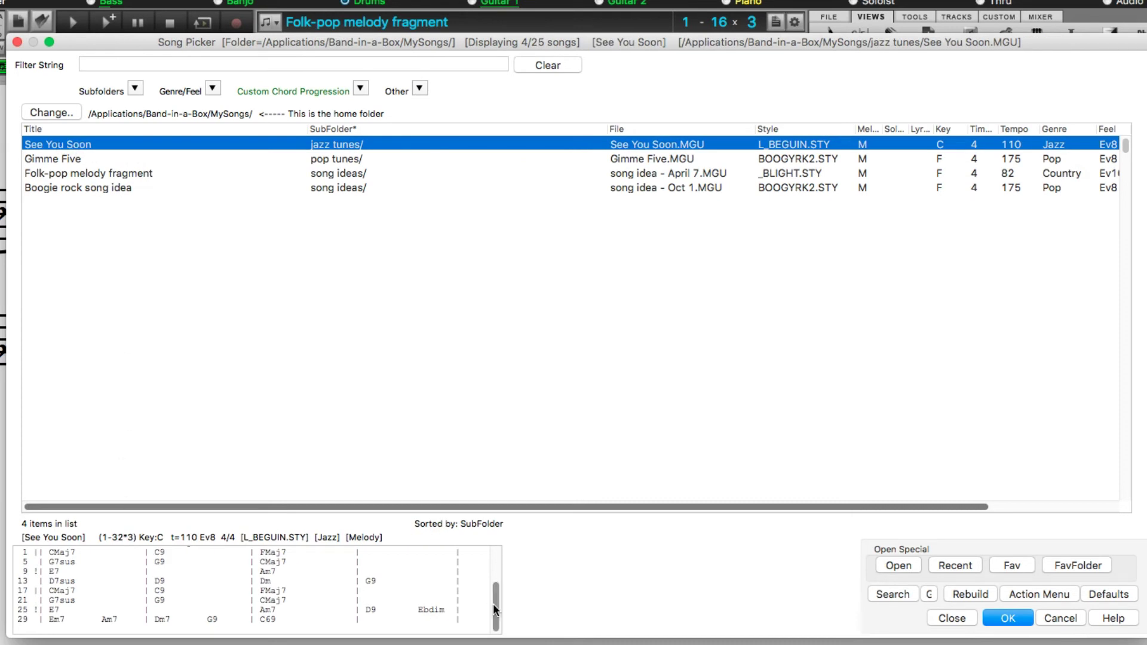
{"action": "left_click_drag", "start_coordinate": [493, 604], "coordinate": [496, 562]}
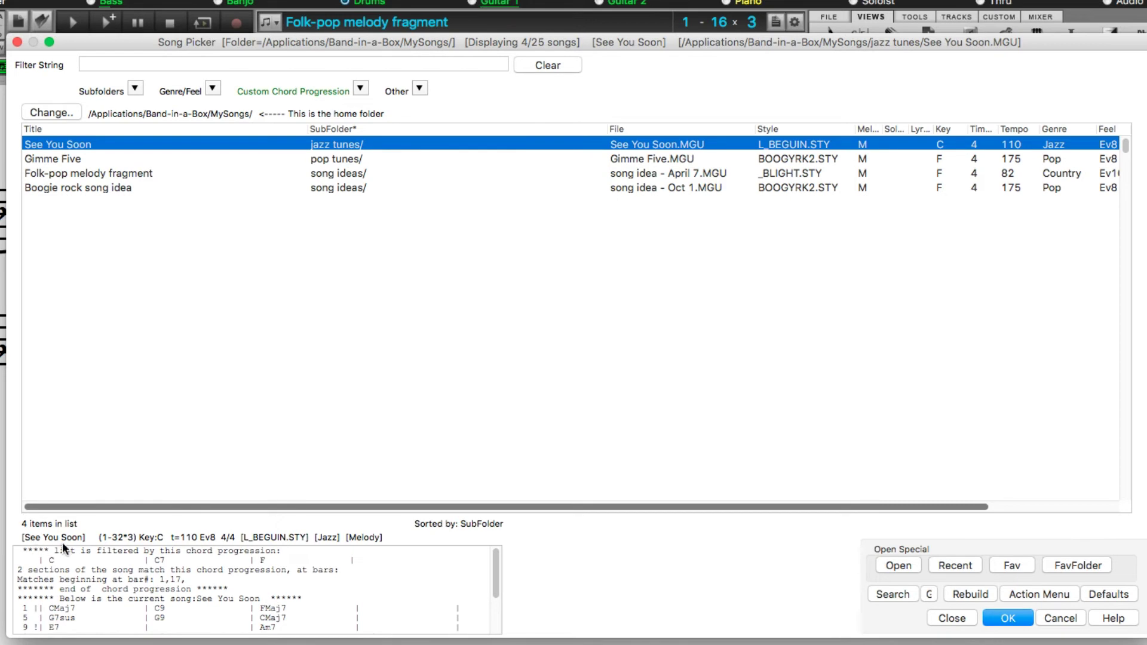
{"action": "left_click_drag", "start_coordinate": [17, 569], "coordinate": [81, 570]}
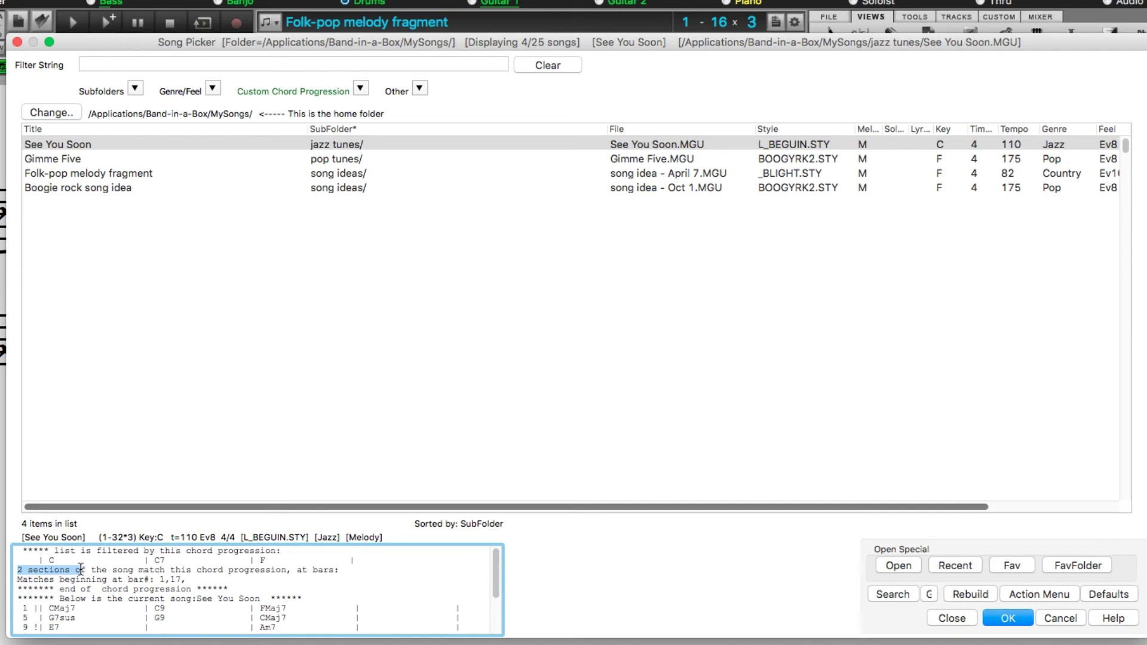
{"action": "left_click_drag", "start_coordinate": [160, 579], "coordinate": [185, 580]}
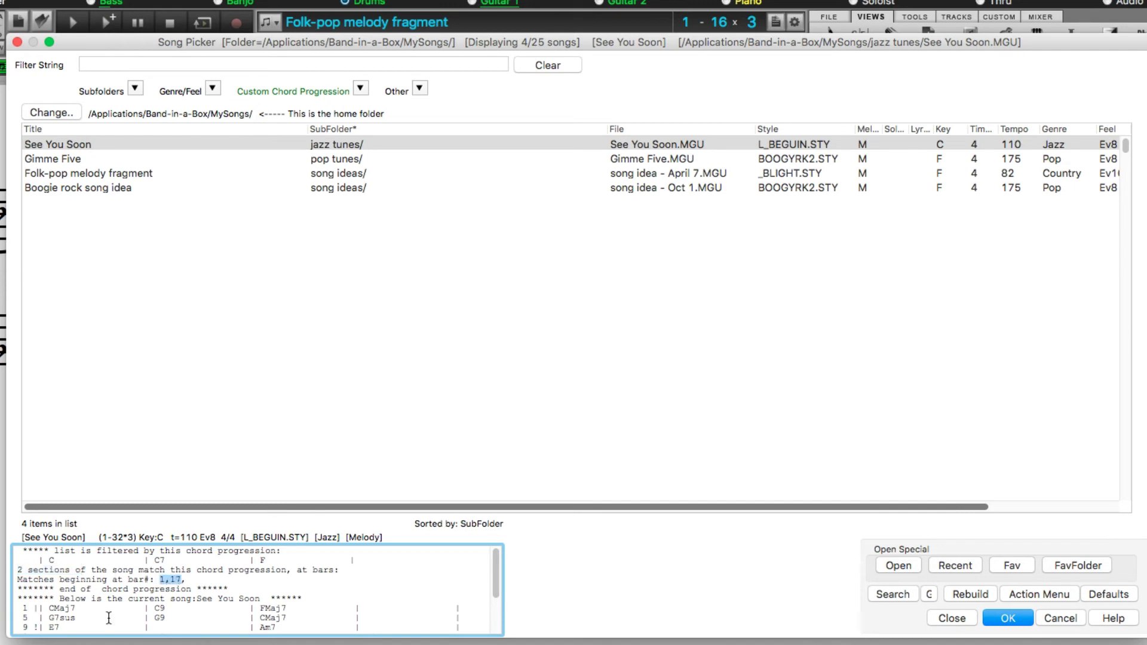
{"action": "left_click_drag", "start_coordinate": [49, 609], "coordinate": [83, 610]}
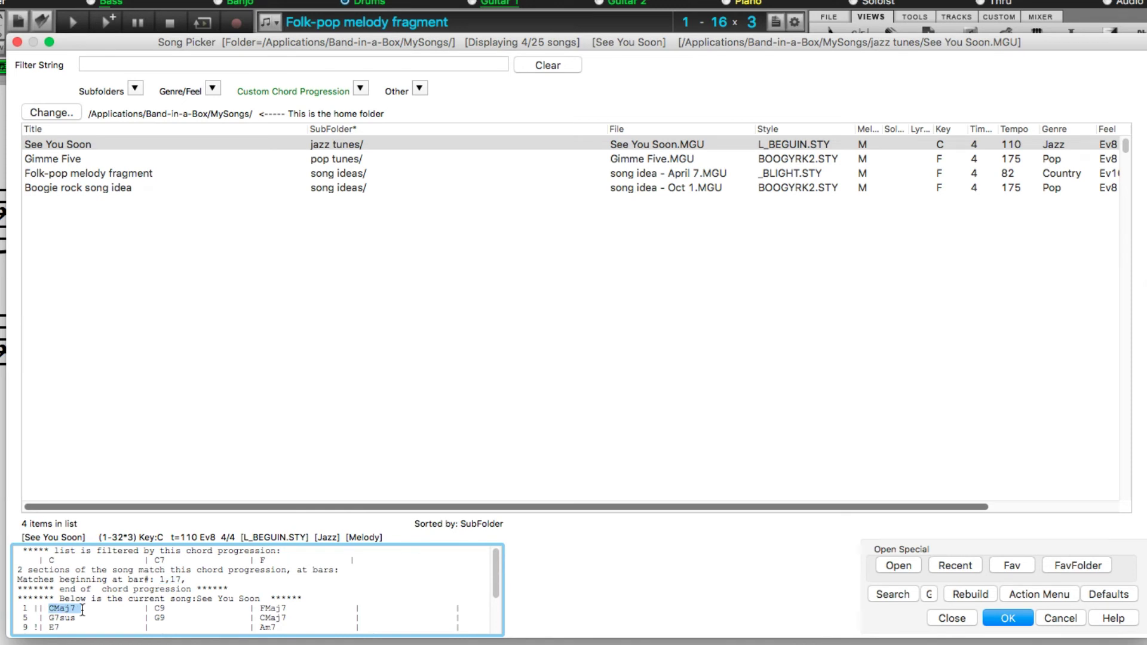
{"action": "left_click_drag", "start_coordinate": [83, 609], "coordinate": [300, 610]}
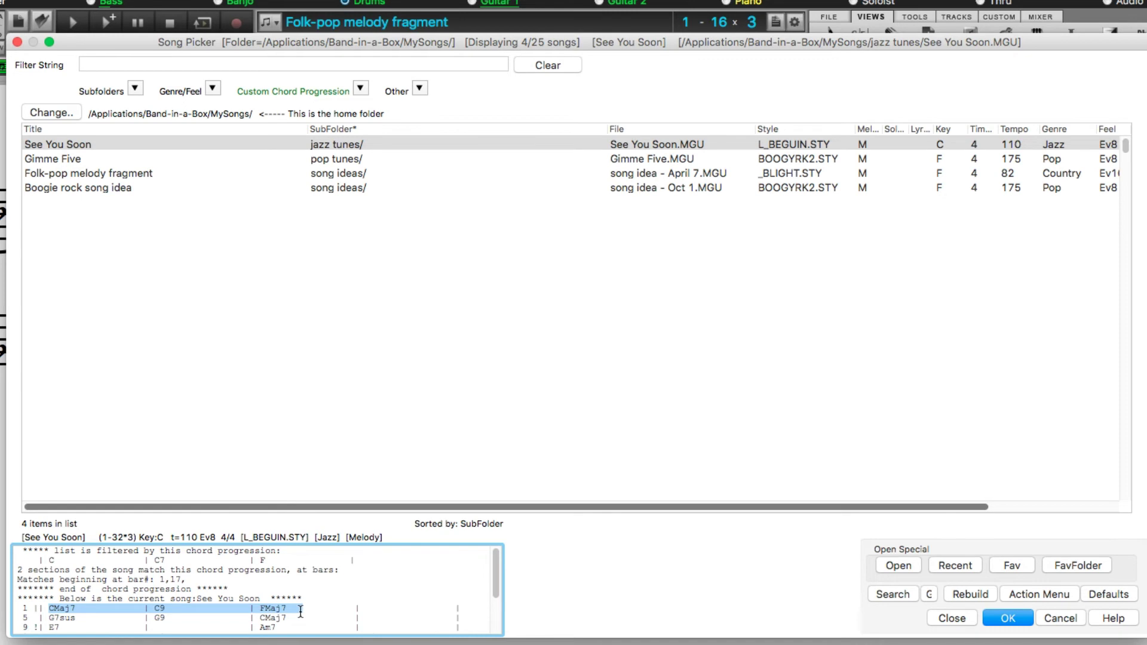
{"action": "scroll", "coordinate": [300, 611], "scroll_direction": "down", "scroll_amount": 2}
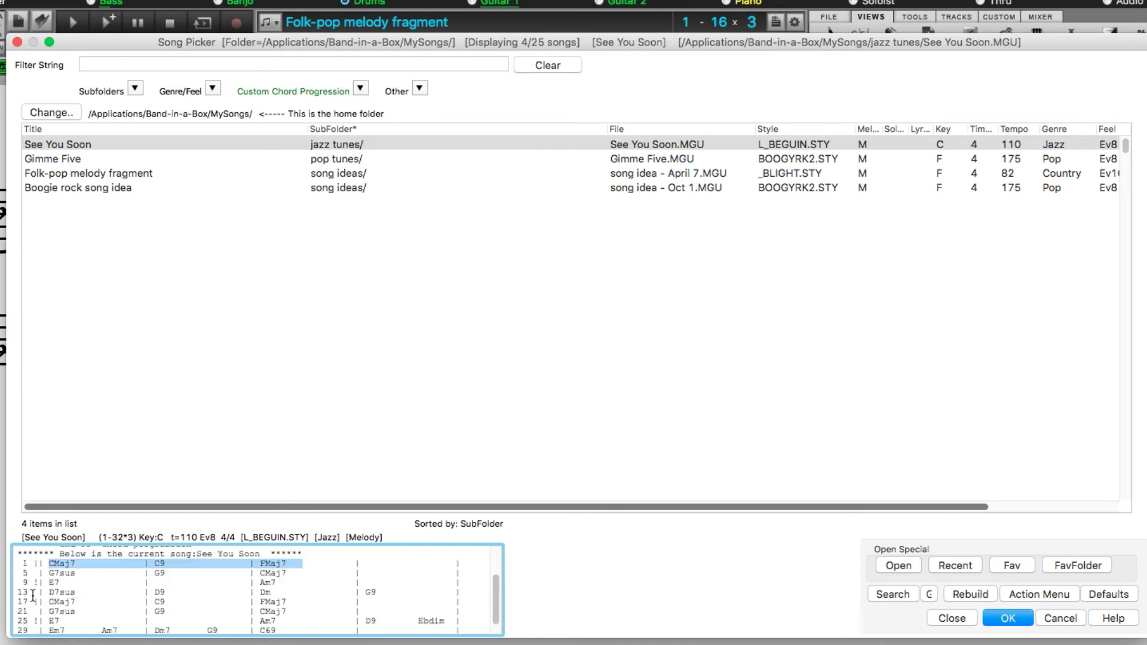
- Compare the chords matching the C | C7 | F filter, highlighting bars 17–19 of See You Soon and bars 9–11 of Gimme Five
{"action": "left_click_drag", "start_coordinate": [49, 602], "coordinate": [310, 603]}
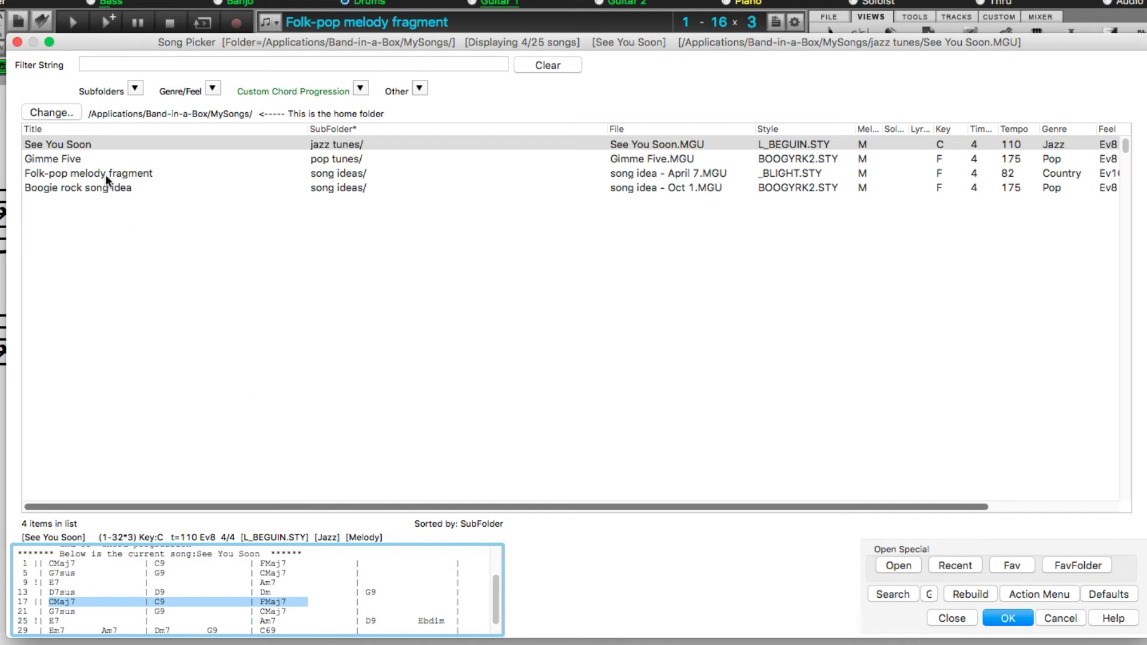
{"action": "left_click", "coordinate": [82, 159]}
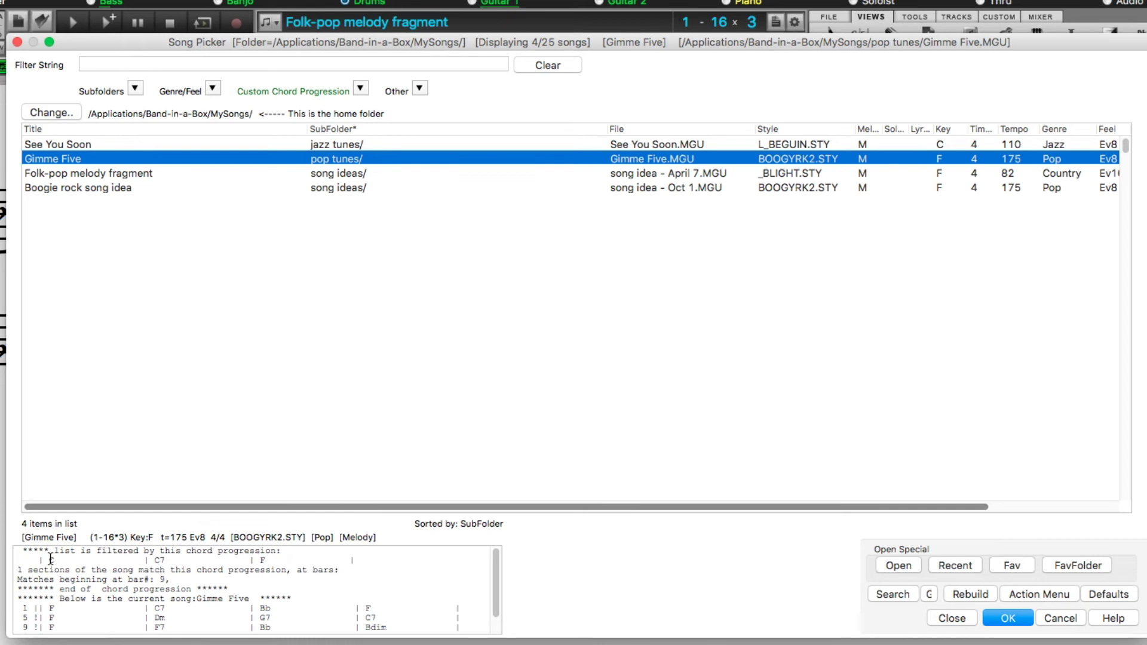
{"action": "left_click_drag", "start_coordinate": [51, 559], "coordinate": [282, 560]}
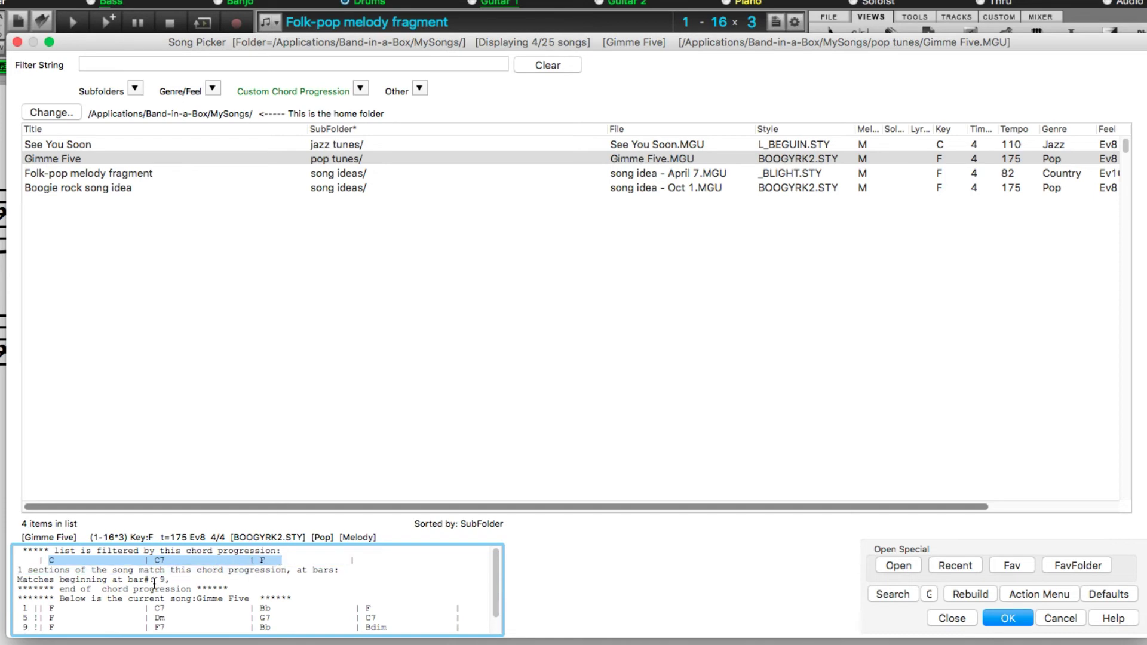
{"action": "left_click_drag", "start_coordinate": [49, 626], "coordinate": [286, 627]}
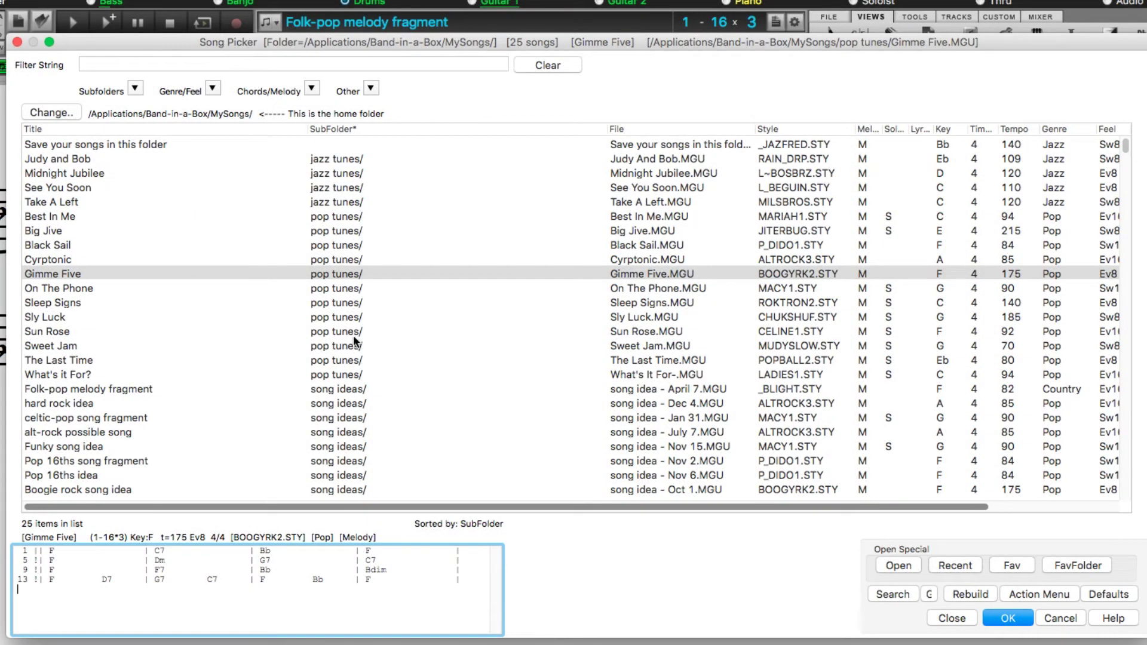
- Filter MySongs to the song ideas/ subfolder, and switch the subfolder filter to jazz tunes/
{"action": "left_click", "coordinate": [136, 89]}
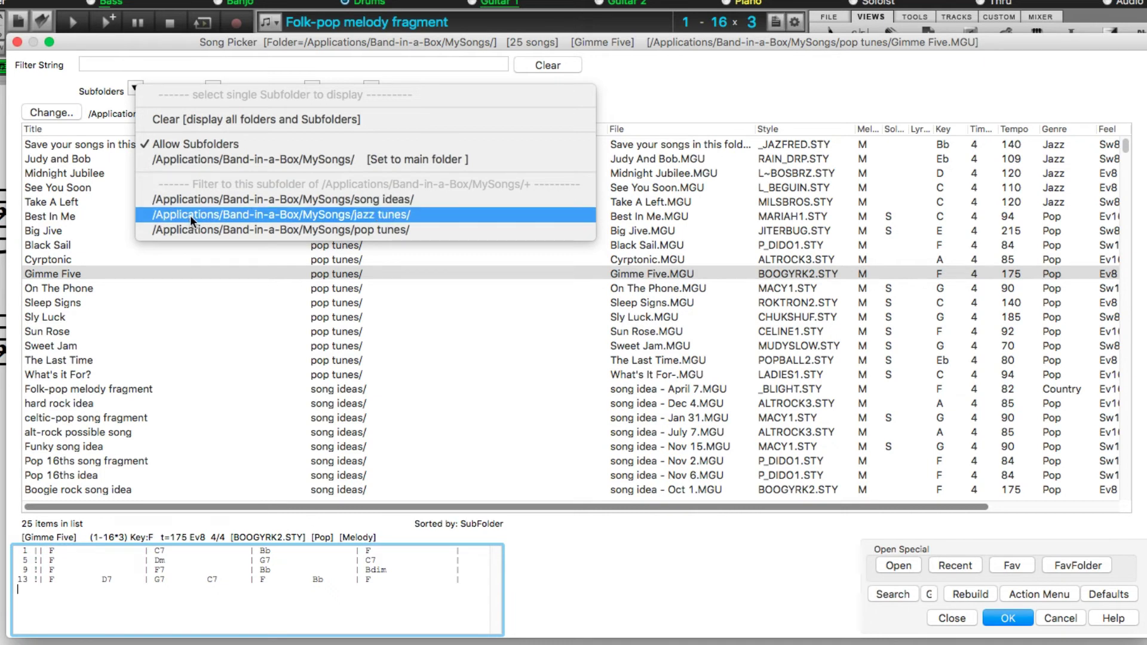
{"action": "left_click", "coordinate": [286, 199]}
{"action": "left_click", "coordinate": [137, 89]}
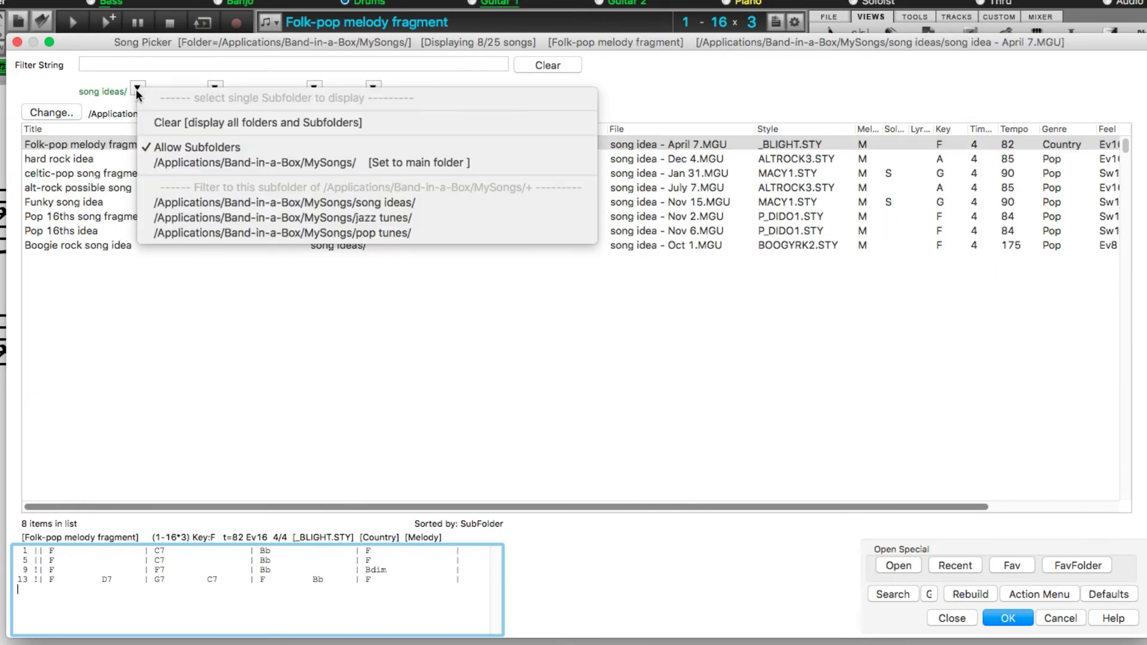
{"action": "left_click", "coordinate": [307, 217]}
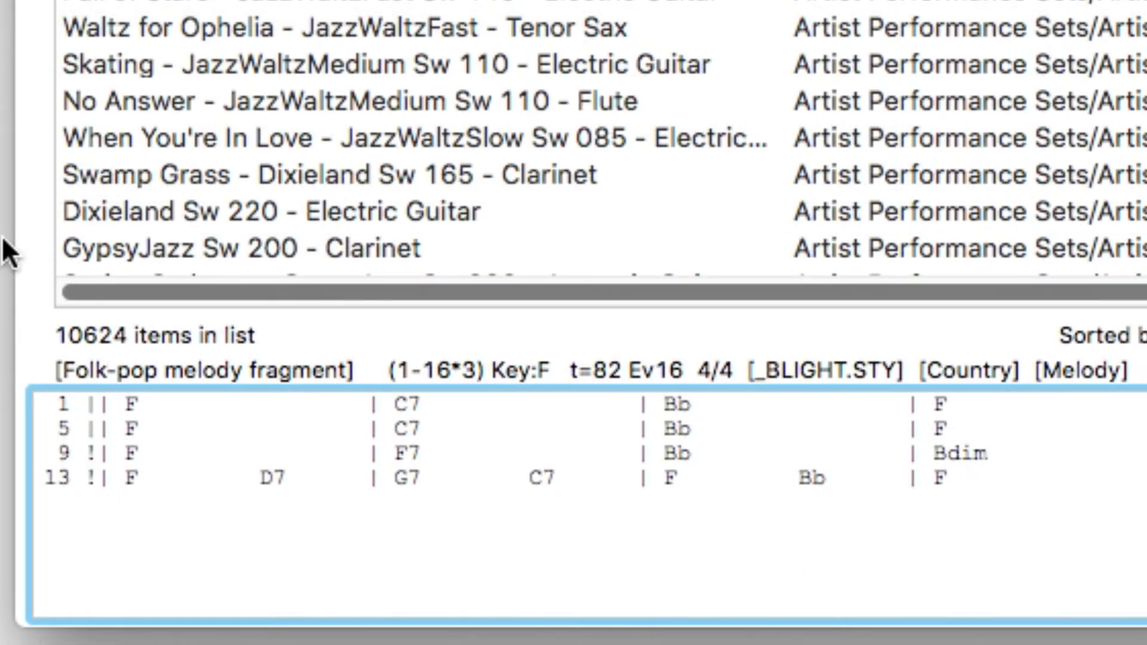
- Filter the /Applications/Band-in-a-Box/ songs to the subfolder RealTracks319 Demos - Amazing Modern Pedal Steel 2 and load the _ELYSIAN demo
{"action": "left_click", "coordinate": [164, 108]}
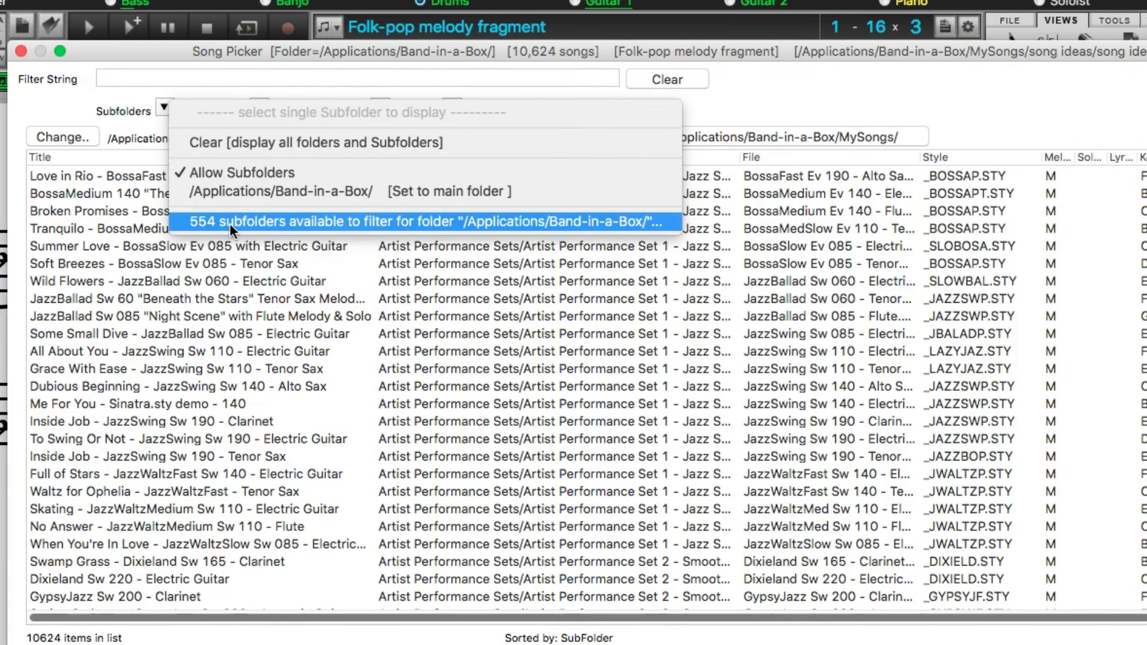
{"action": "left_click", "coordinate": [336, 222]}
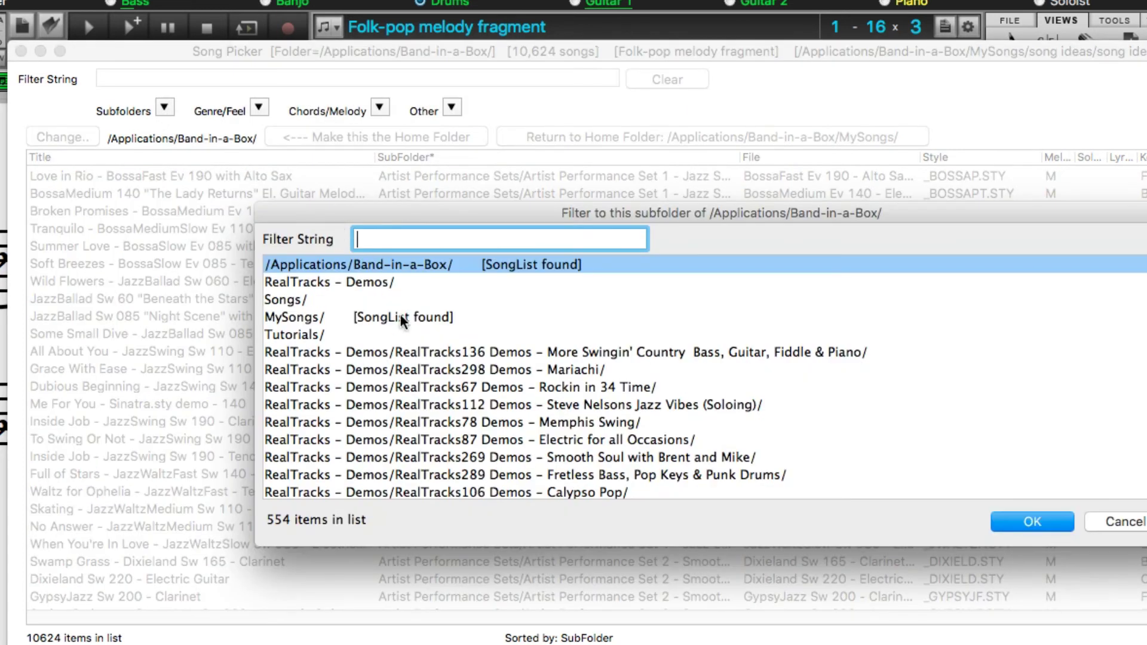
{"action": "scroll", "coordinate": [412, 405], "scroll_direction": "down", "scroll_amount": 5}
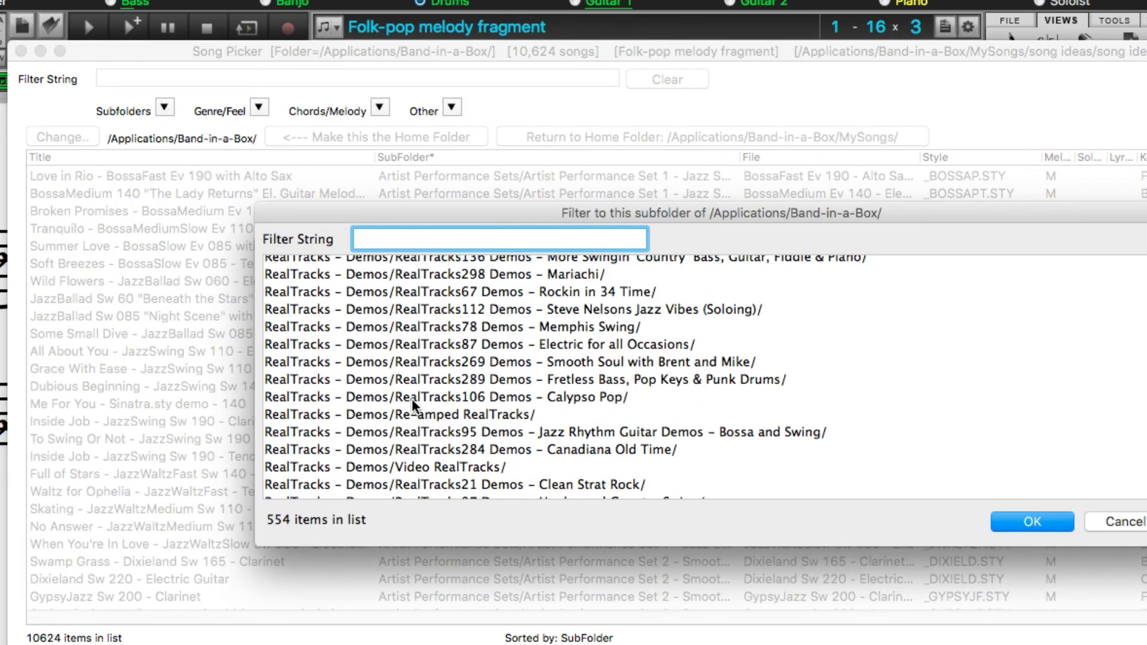
{"action": "scroll", "coordinate": [412, 405], "scroll_direction": "down", "scroll_amount": 5}
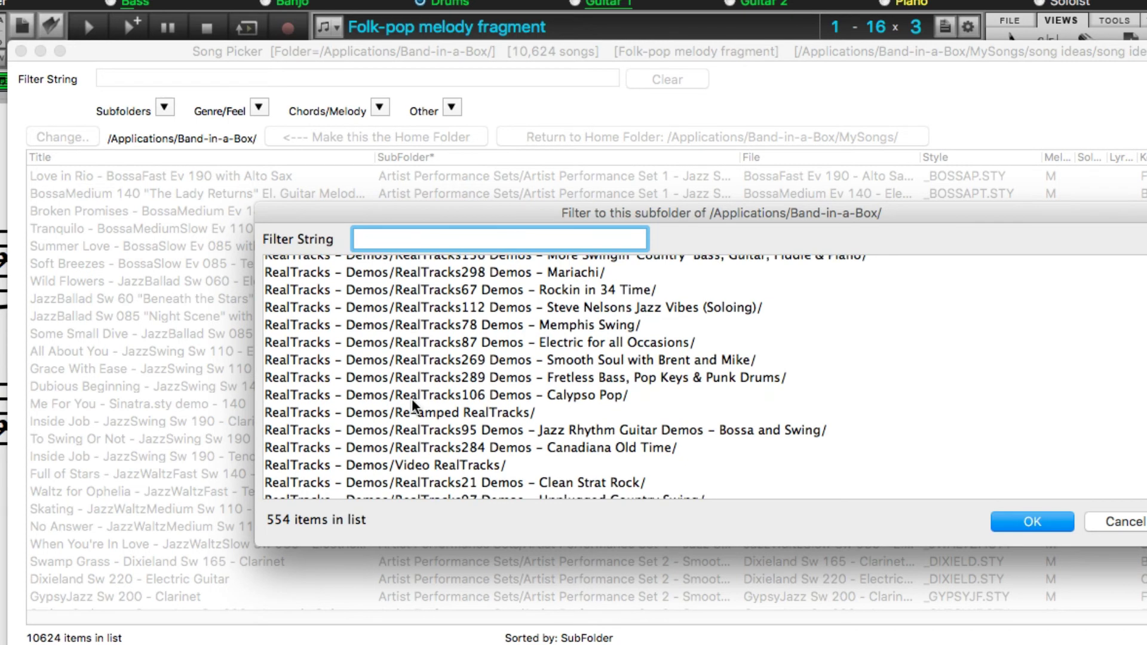
{"action": "scroll", "coordinate": [412, 405], "scroll_direction": "up", "scroll_amount": 10}
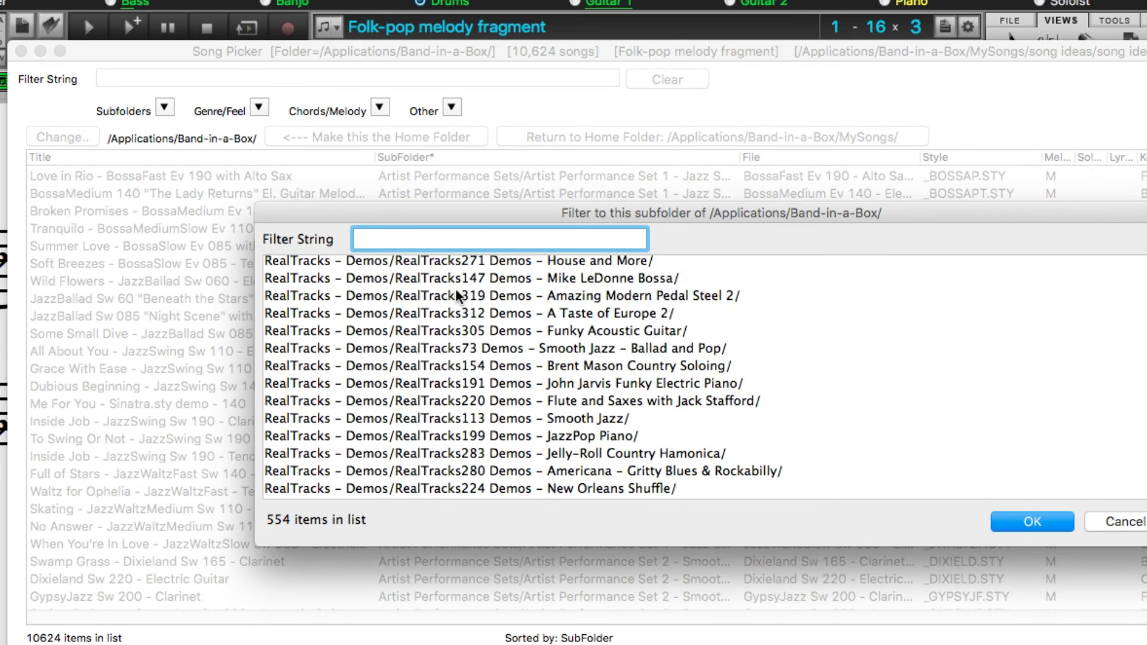
{"action": "left_click", "coordinate": [459, 295]}
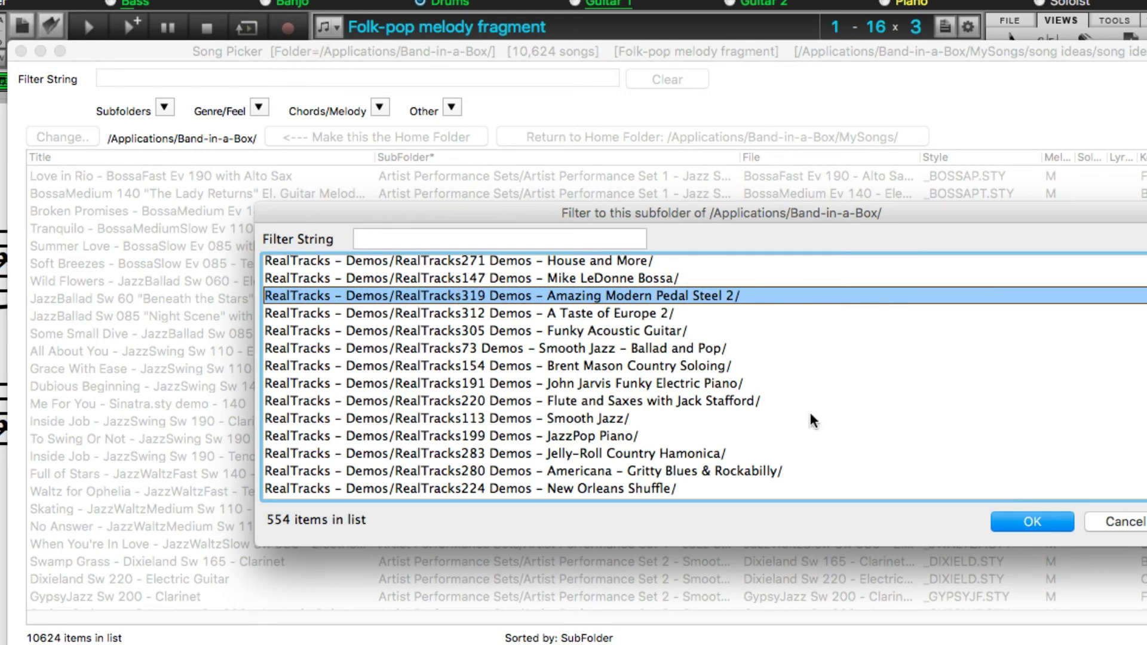
{"action": "left_click", "coordinate": [1046, 529]}
{"action": "left_click", "coordinate": [310, 193]}
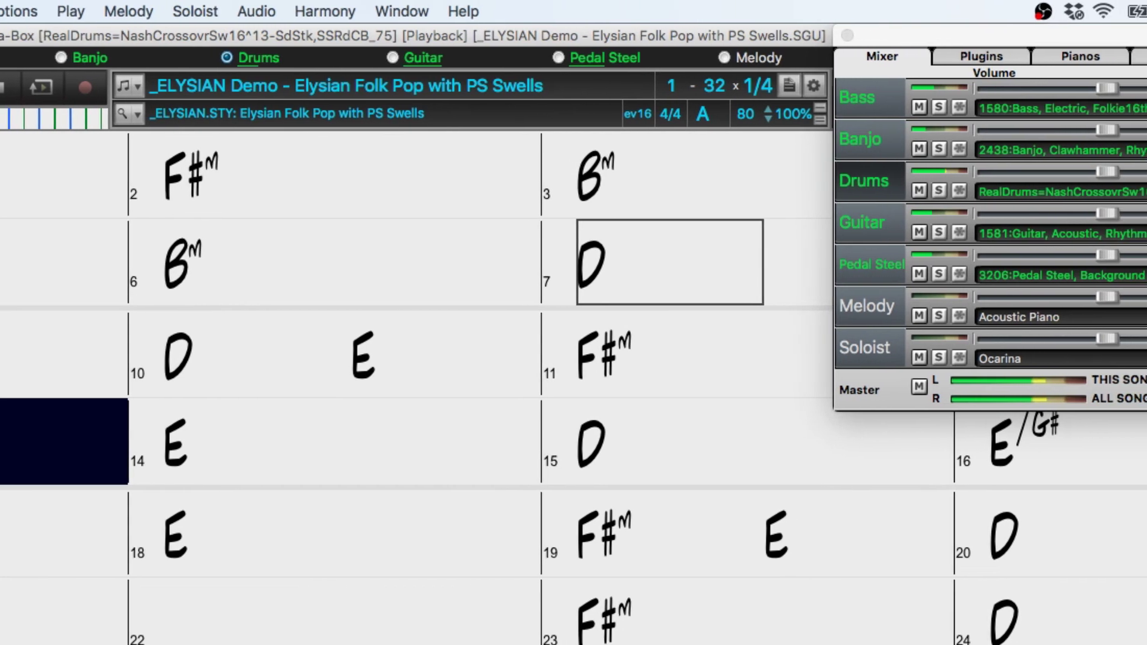
- Review the Song Picker's genre, feel and time signature filters and its other filters, such as lyrics and key
{"action": "left_click", "coordinate": [292, 90]}
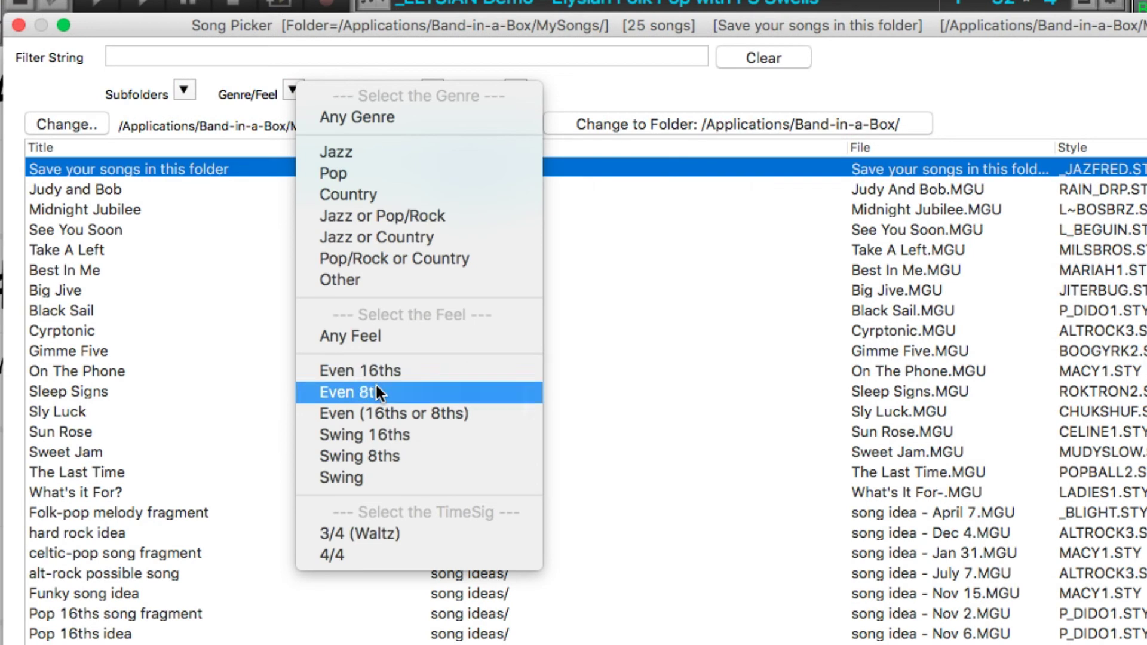
{"action": "left_click", "coordinate": [371, 533]}
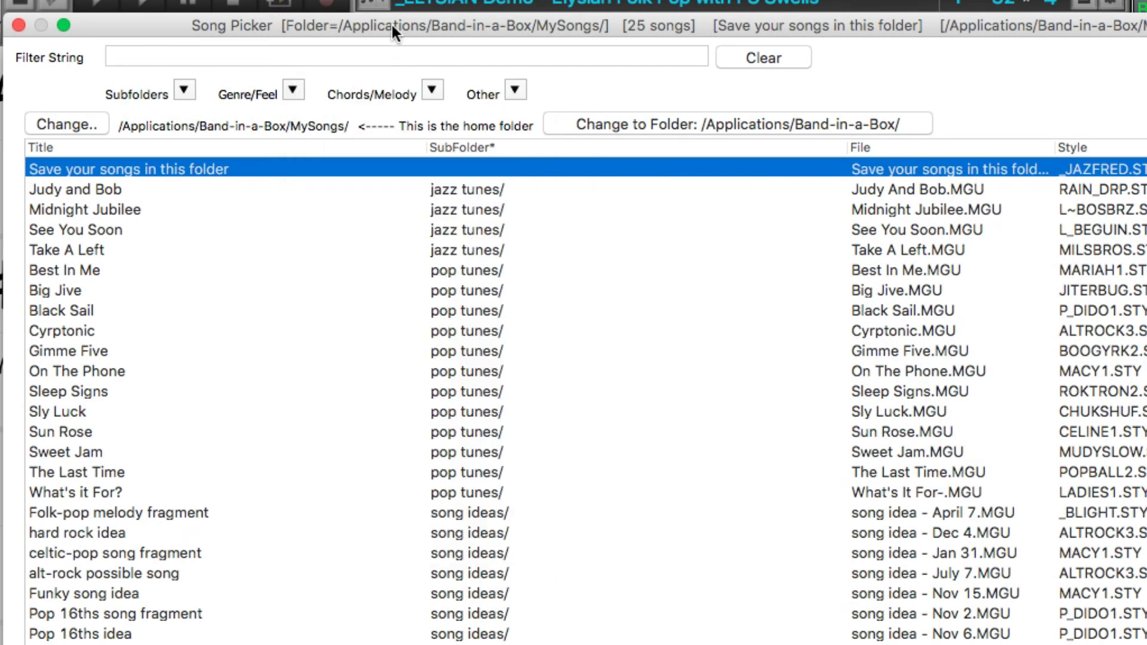
{"action": "left_click", "coordinate": [514, 90]}
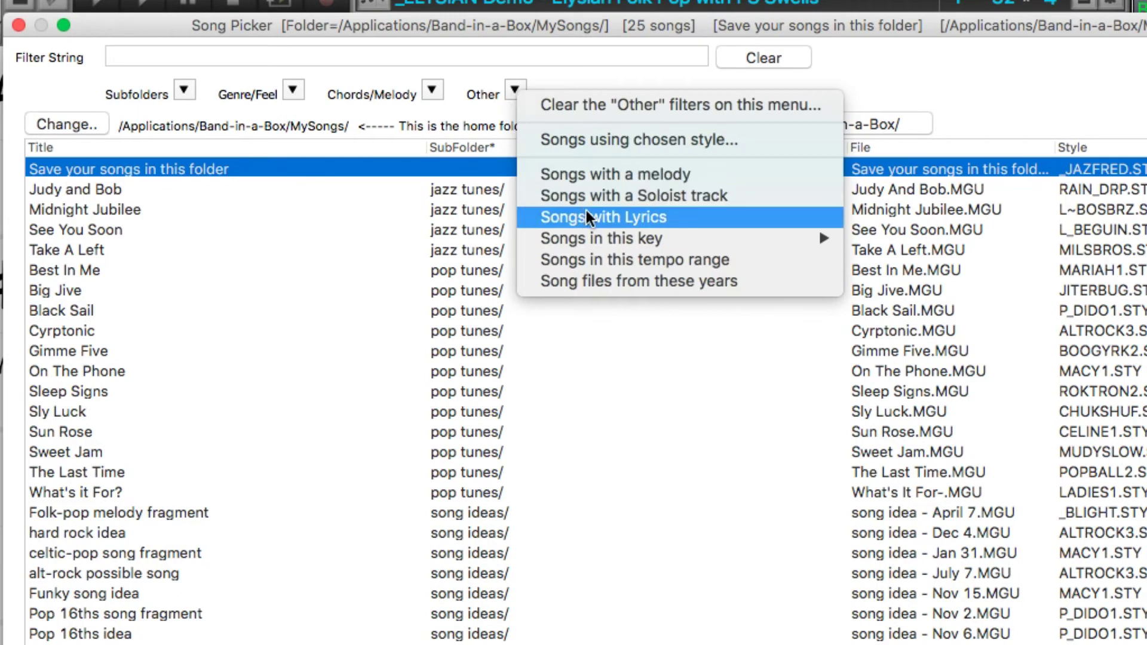
{"action": "mouse_move", "coordinate": [595, 236]}
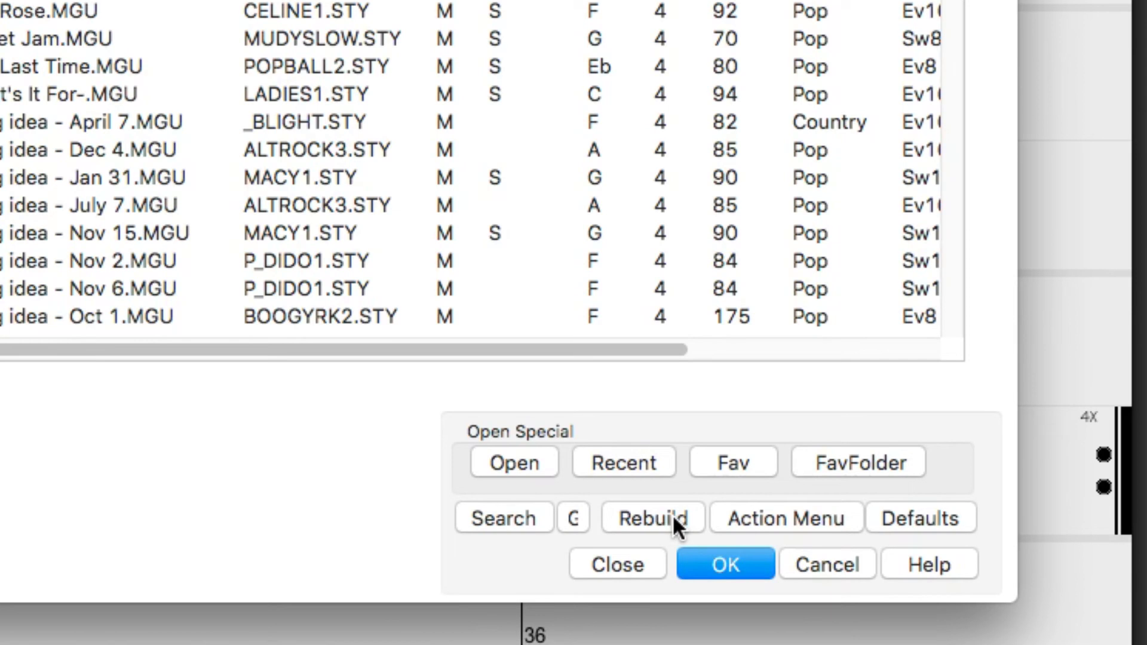
- Open the Song Picker options and look over the available font sizes
{"action": "left_click", "coordinate": [753, 522]}
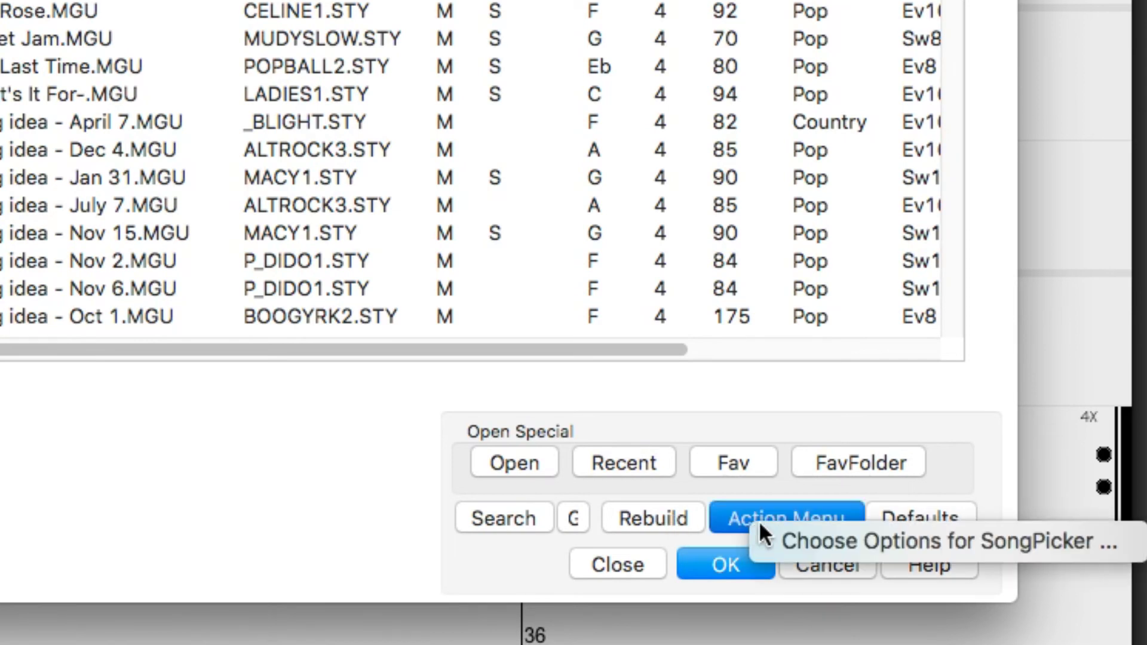
{"action": "left_click", "coordinate": [797, 542]}
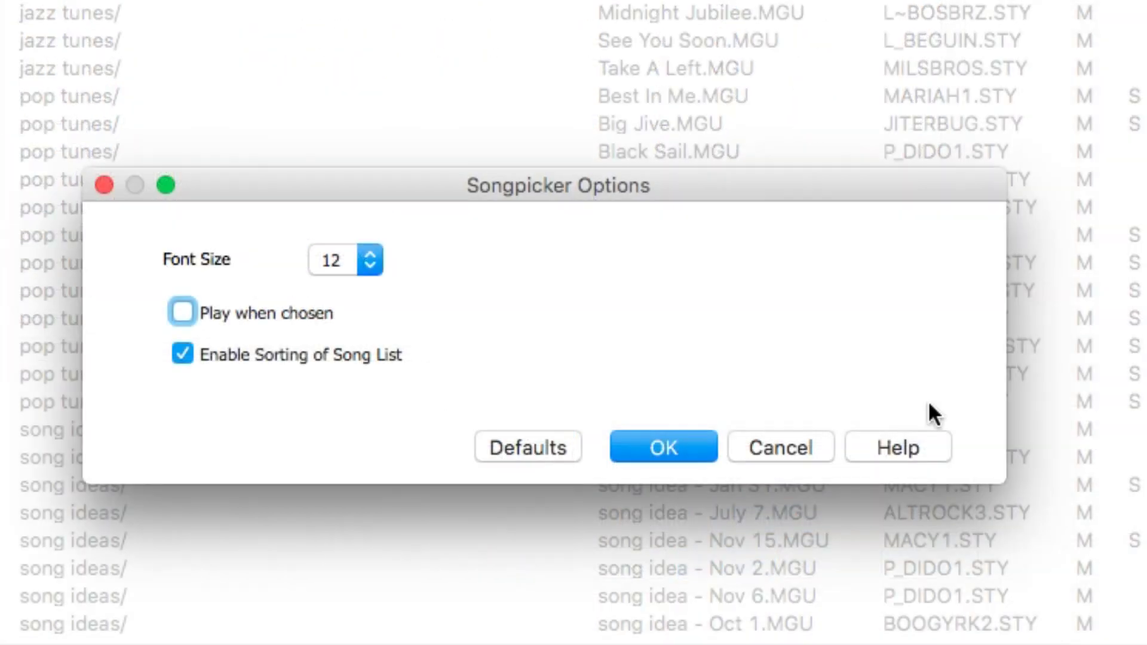
{"action": "left_click", "coordinate": [370, 259]}
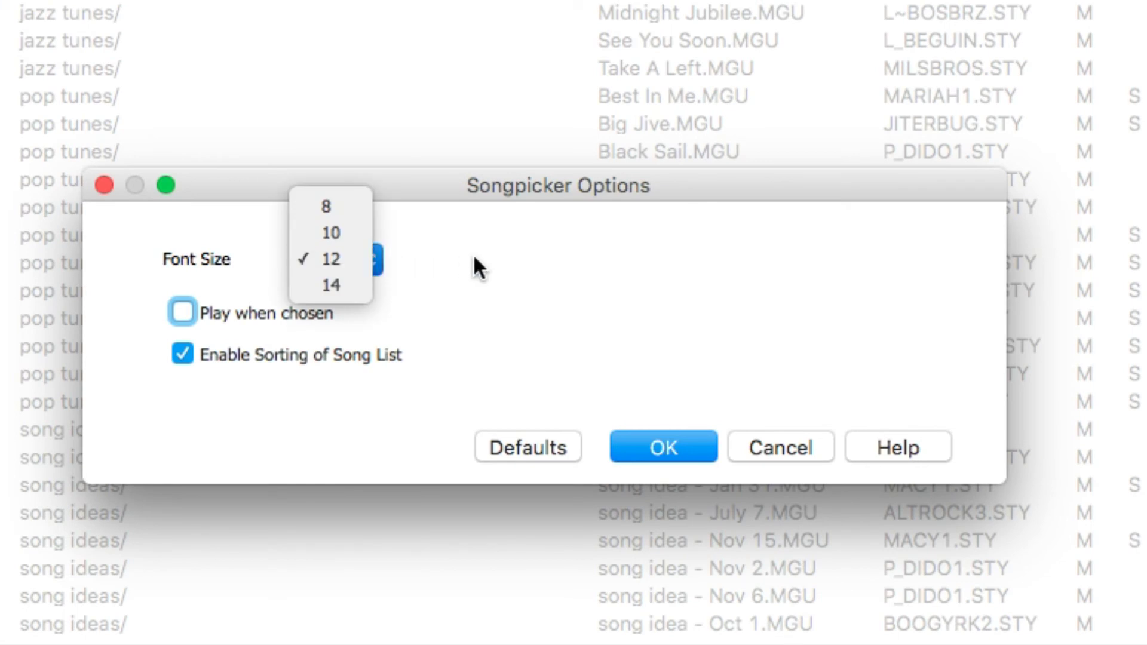
{"action": "left_click", "coordinate": [476, 257]}
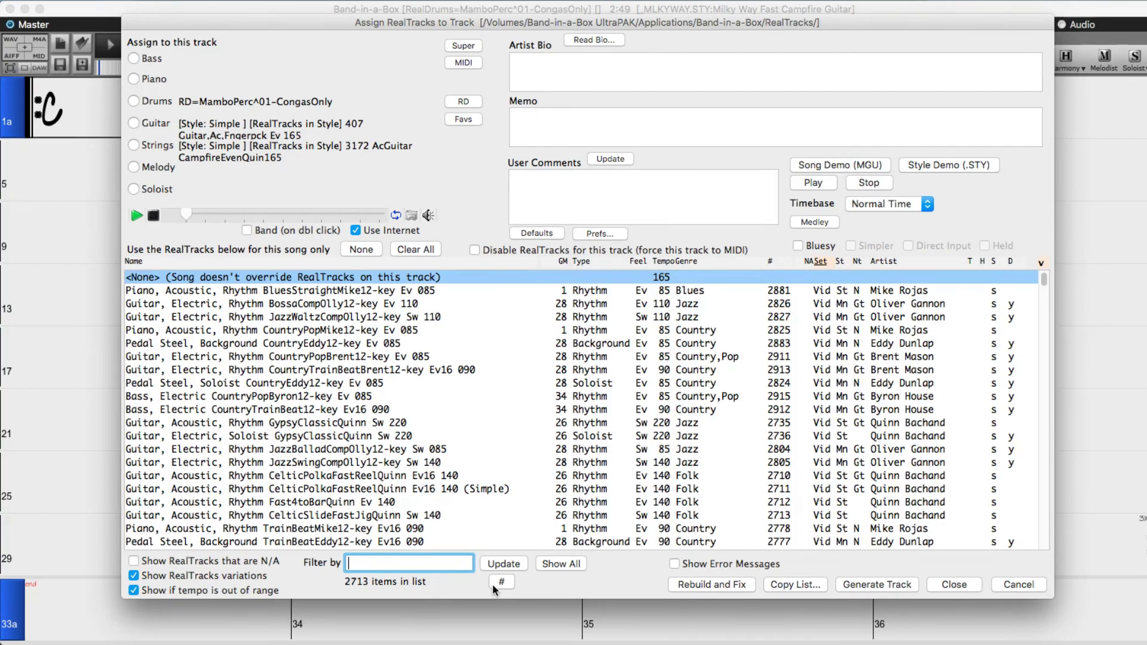
- Show where the list filters are found in the RealTracks, RealDrums, best RealTracks for Guitar 1 and MIDI SuperTracks pickers
{"action": "left_click", "coordinate": [494, 585]}
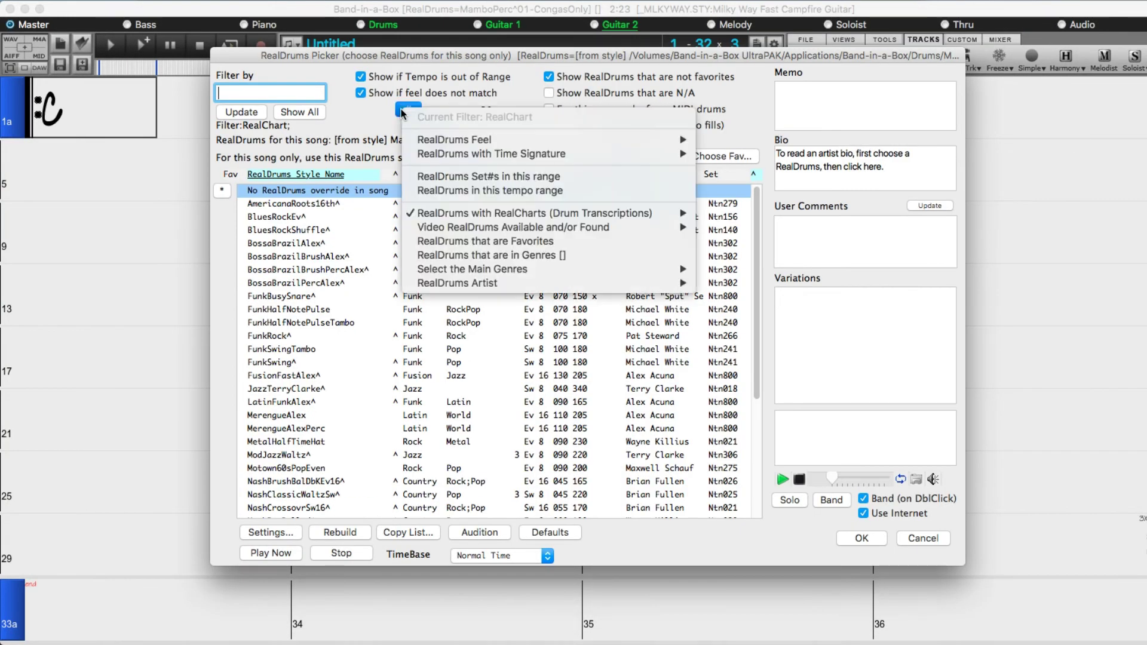
{"action": "left_click", "coordinate": [401, 112]}
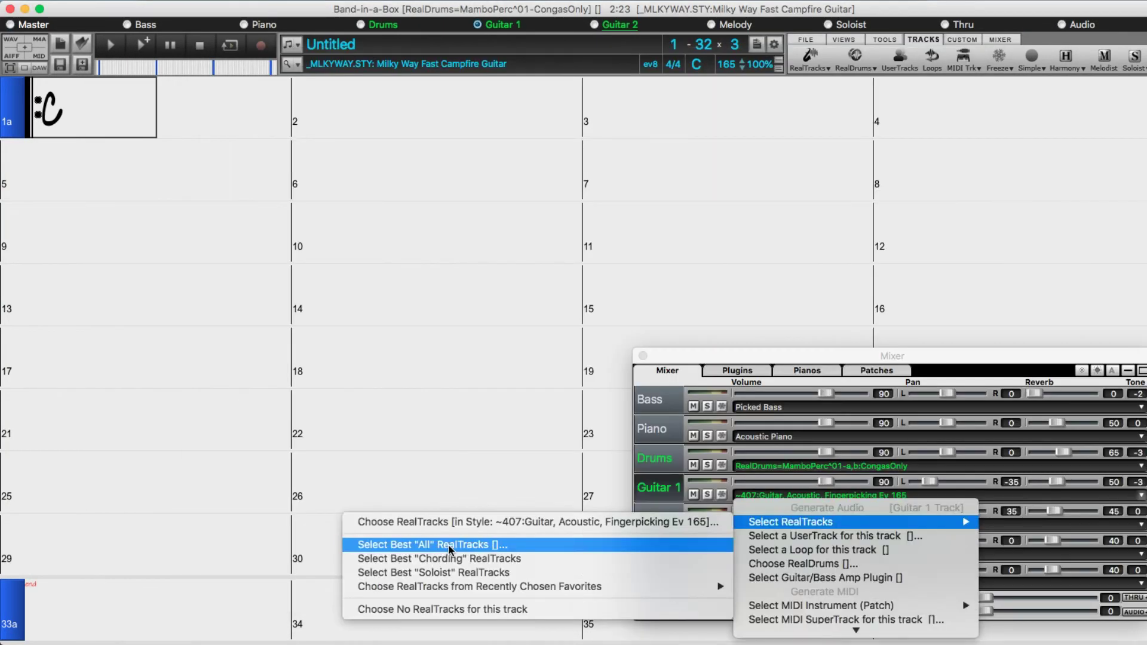
{"action": "left_click", "coordinate": [450, 546]}
{"action": "left_click", "coordinate": [610, 91]}
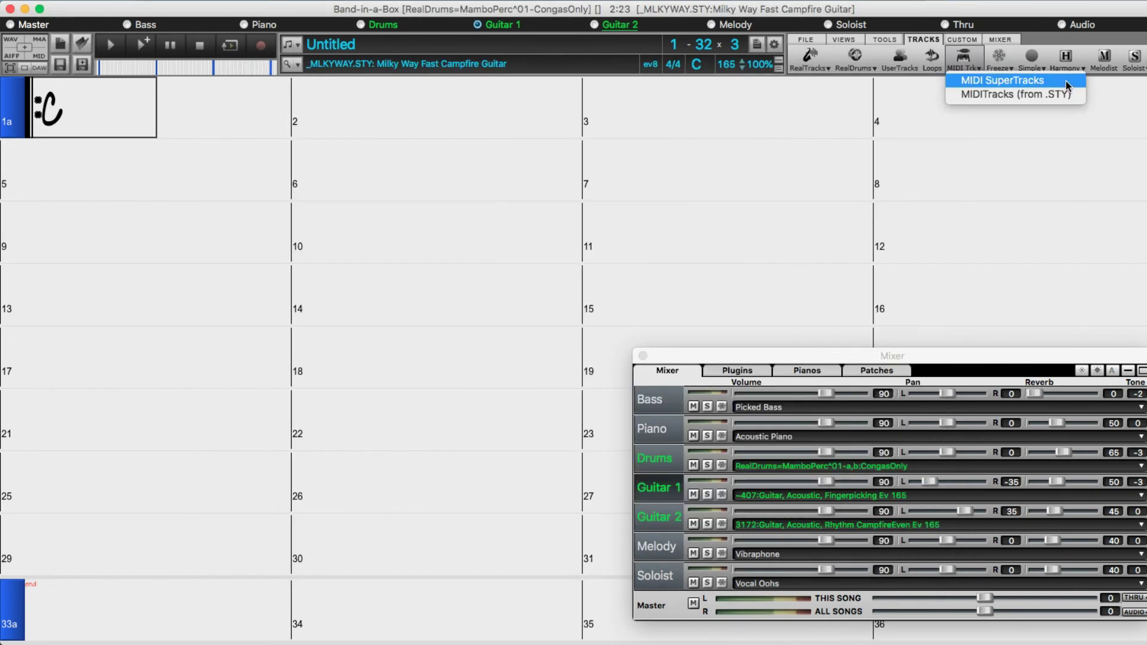
{"action": "left_click", "coordinate": [602, 90]}
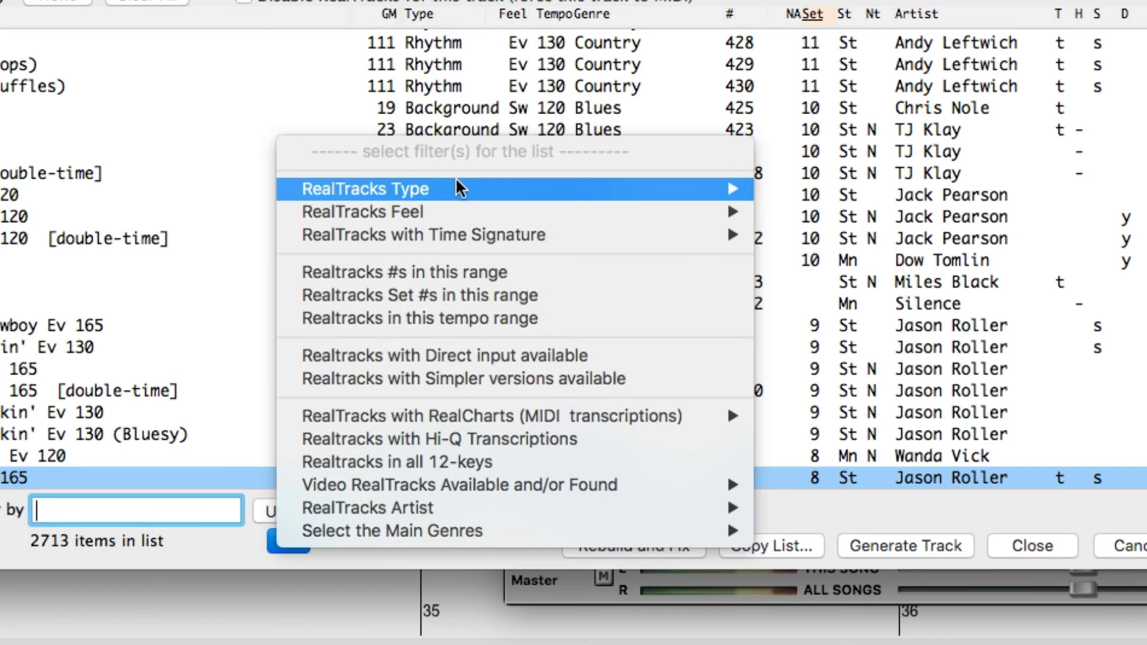
- Examine the RealTracks list filters, including type, feel, RealCharts, all 12 keys, video, artist and main genres
{"action": "mouse_move", "coordinate": [456, 189]}
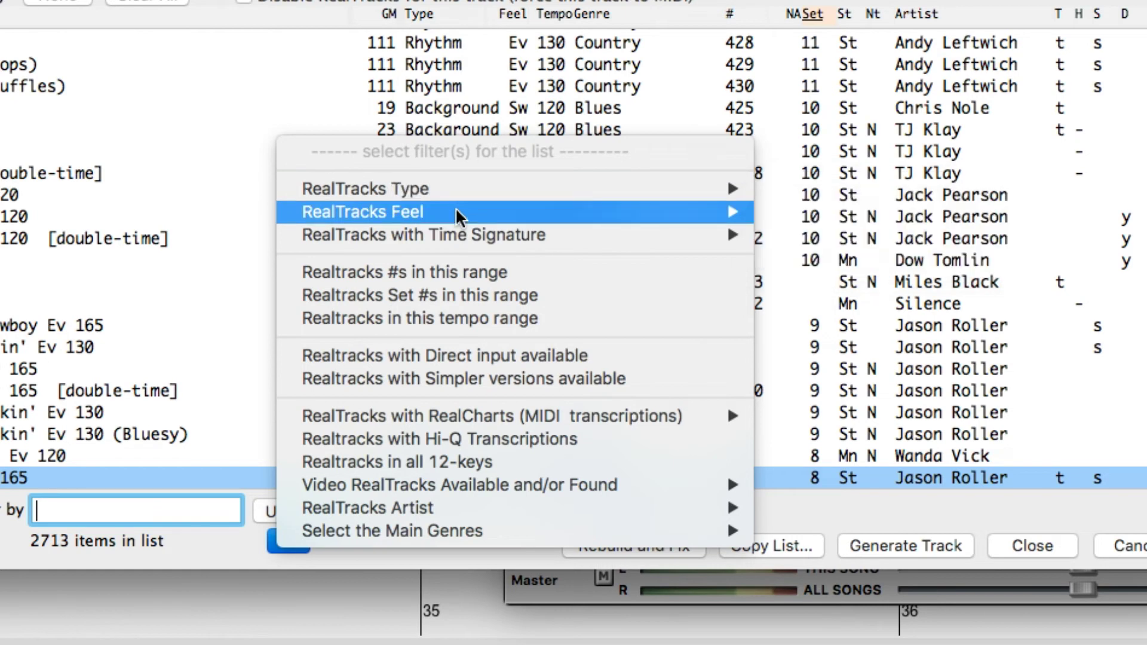
{"action": "mouse_move", "coordinate": [454, 213]}
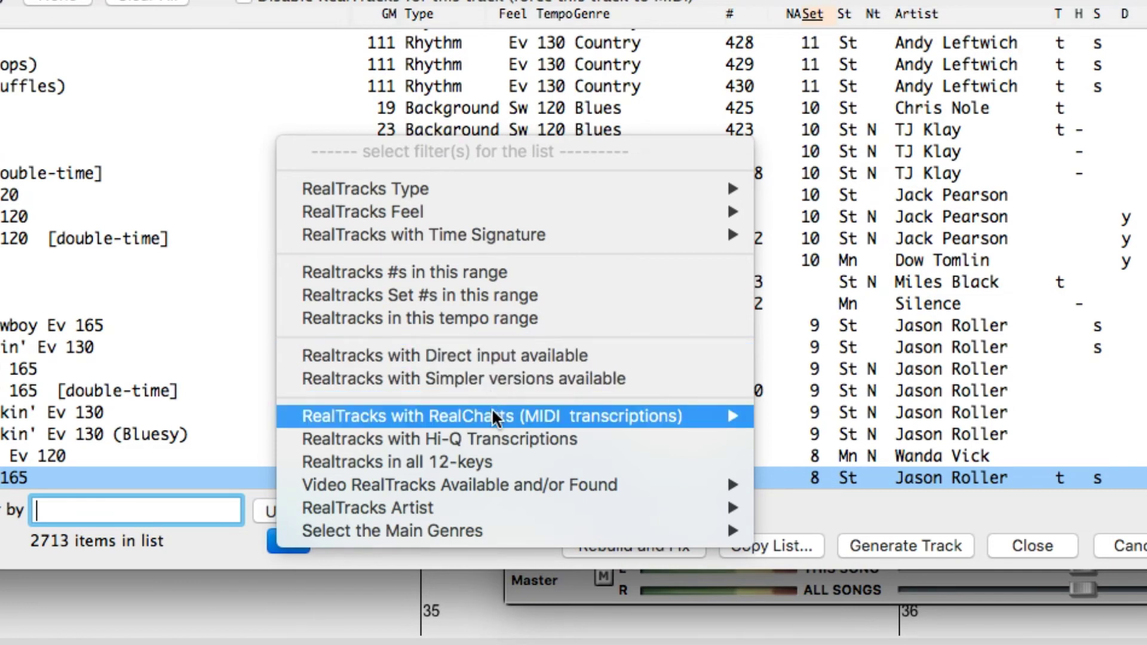
{"action": "mouse_move", "coordinate": [504, 417]}
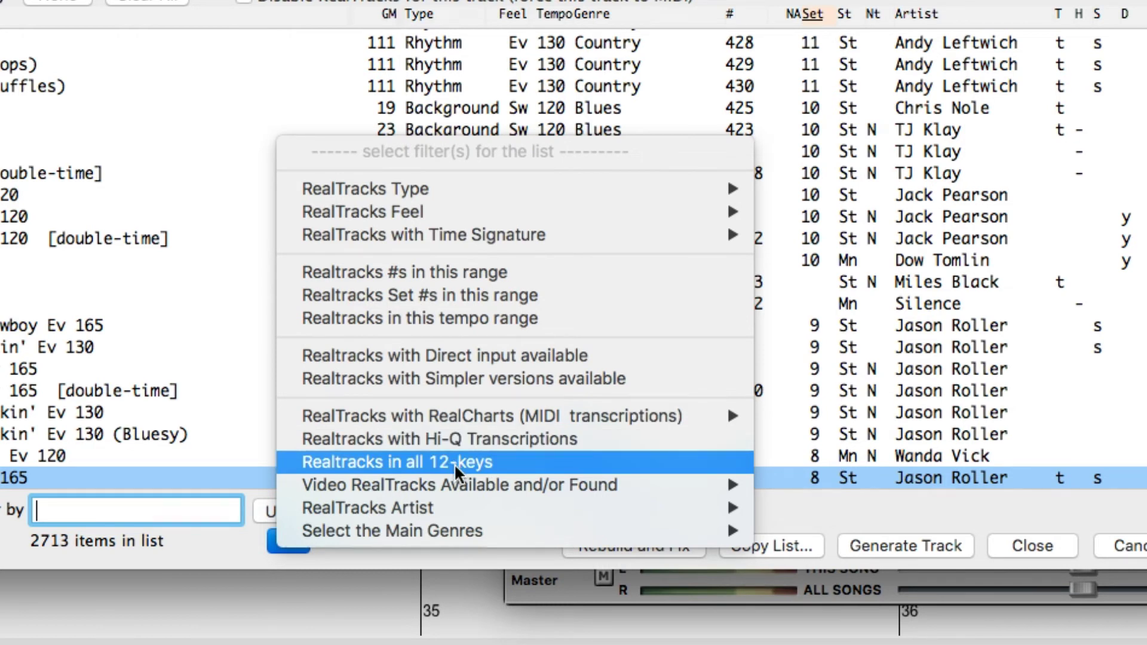
{"action": "mouse_move", "coordinate": [460, 484]}
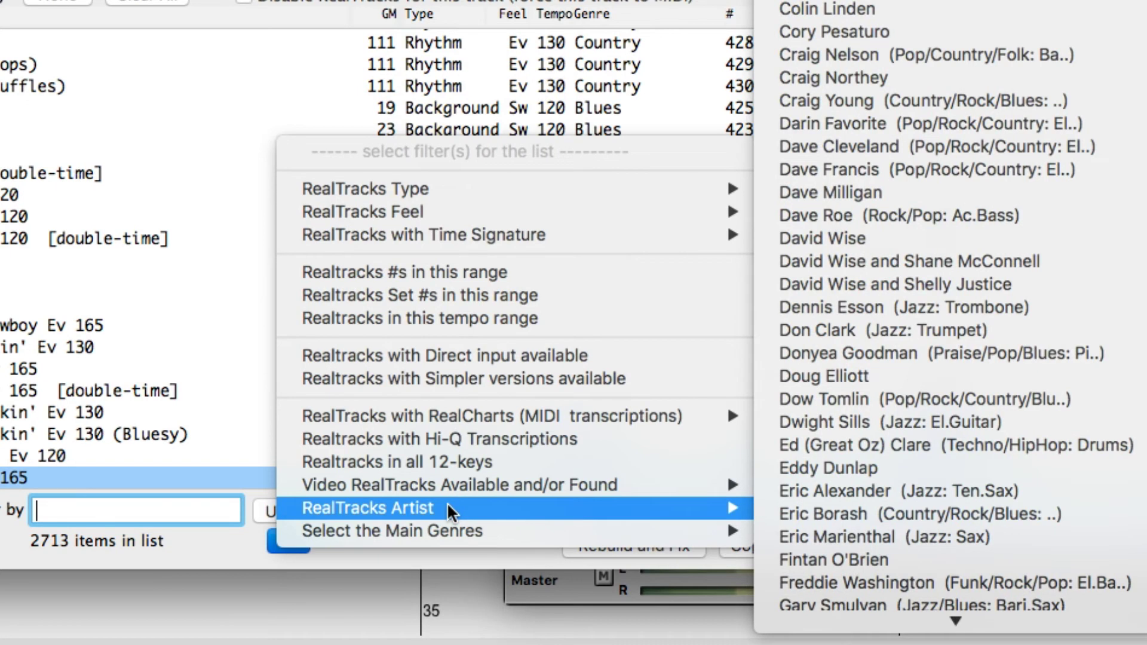
{"action": "mouse_move", "coordinate": [489, 529]}
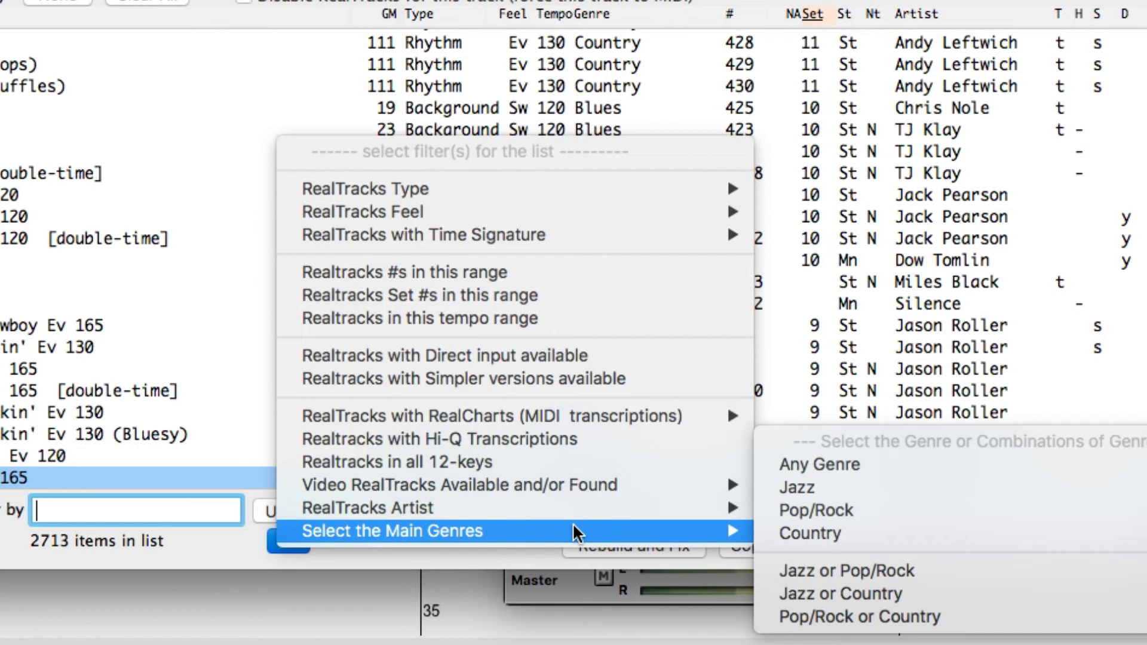
- Filter the RealTracks list to the artist Eddy Dunlap with an Even 16ths feel
{"action": "mouse_move", "coordinate": [719, 500]}
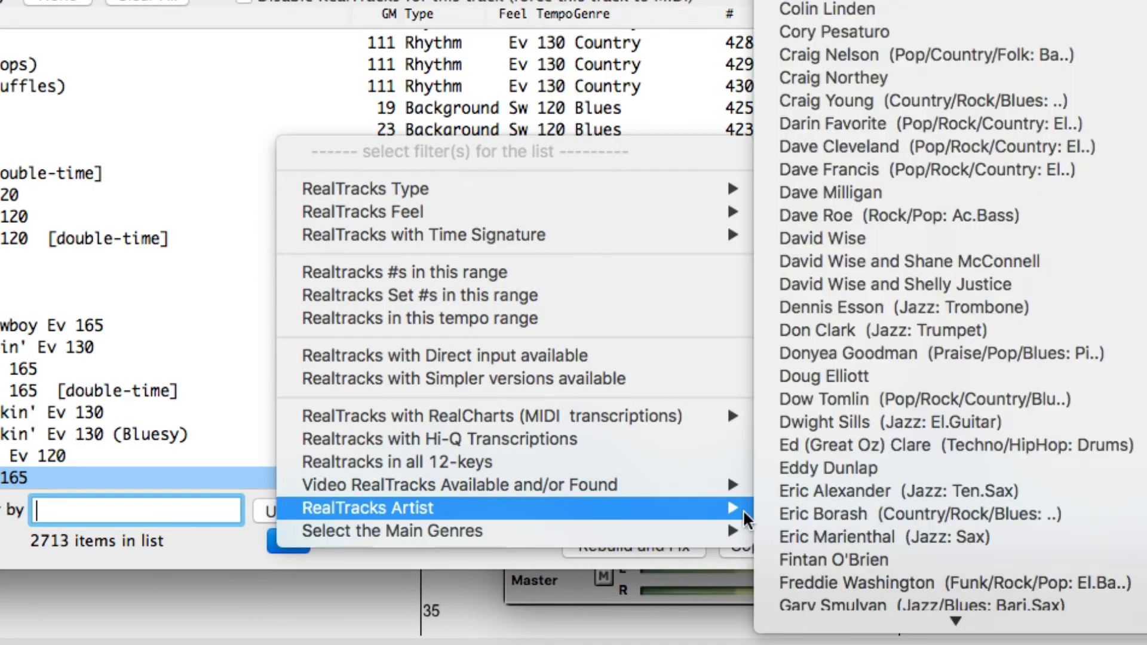
{"action": "left_click", "coordinate": [840, 467]}
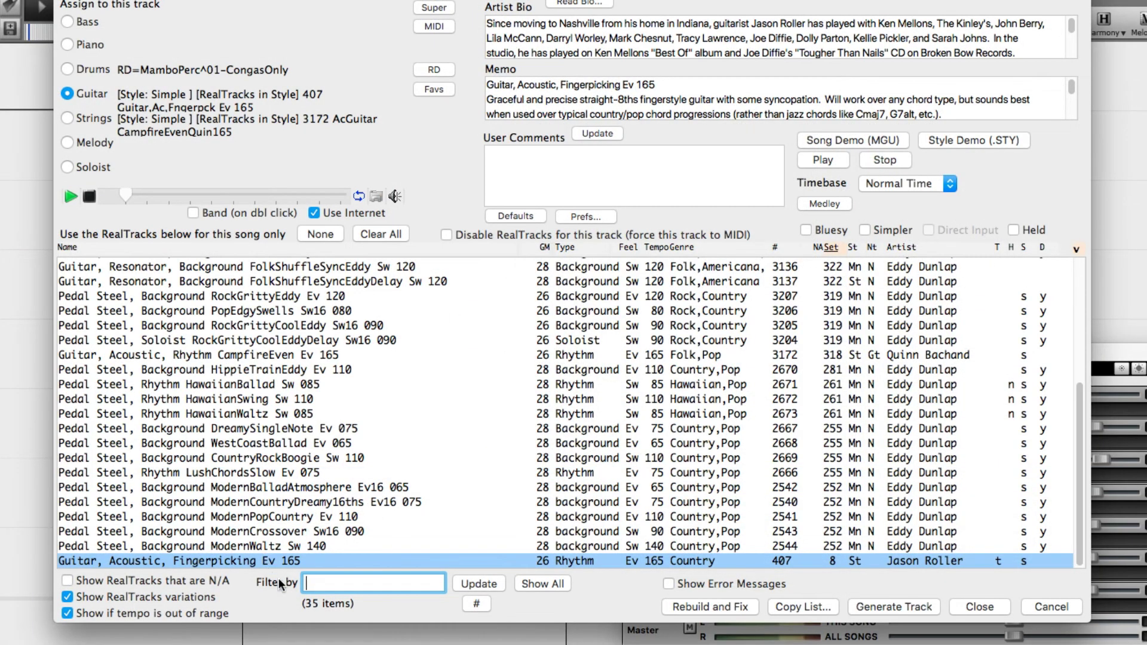
{"action": "left_click", "coordinate": [468, 604]}
{"action": "mouse_move", "coordinate": [777, 447]}
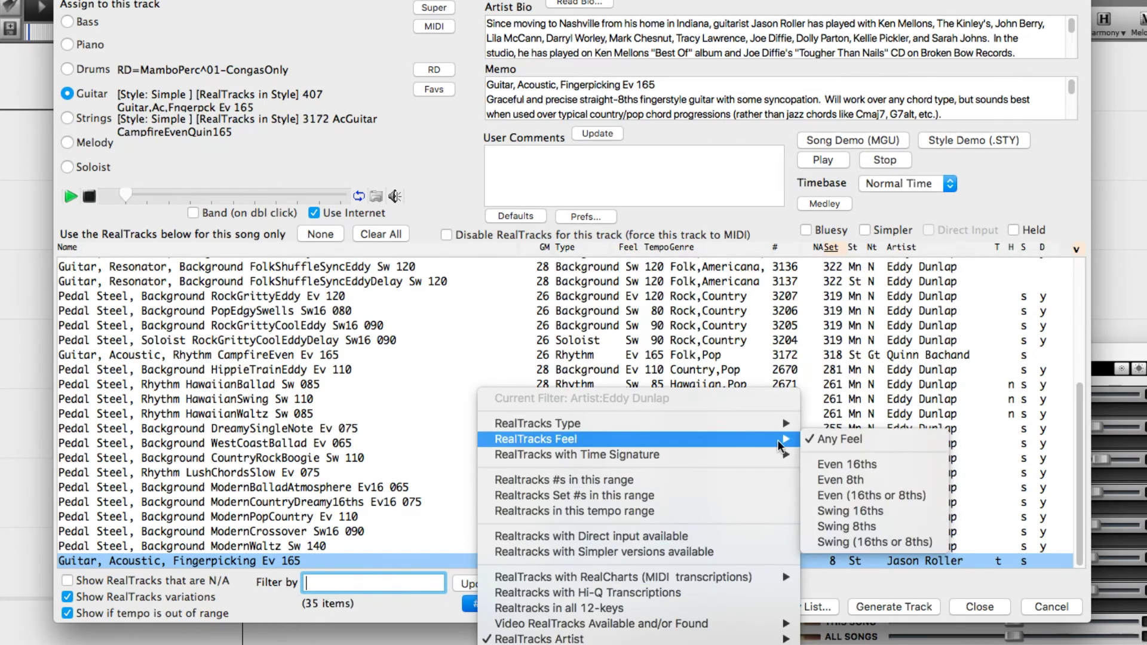
{"action": "left_click", "coordinate": [880, 467]}
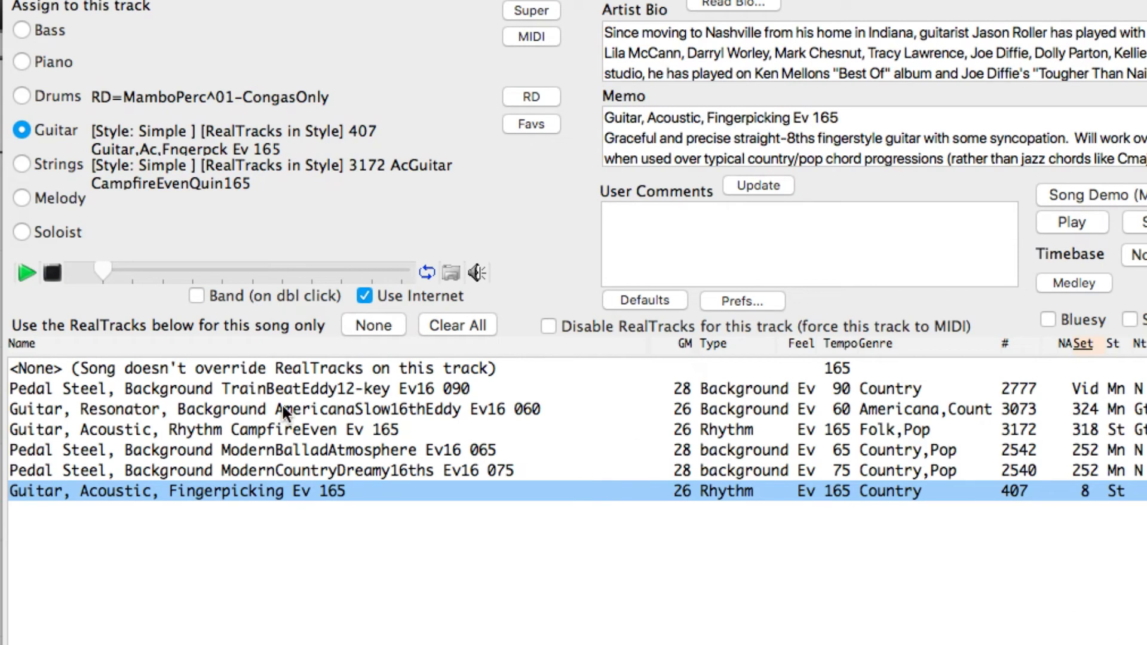
- Audition the ModernBalladAtmosphere, ModernCountryDreamy16ths and AmericanaSlow16thEddy RealTracks from the filtered list, and stop playback
{"action": "left_click", "coordinate": [239, 449]}
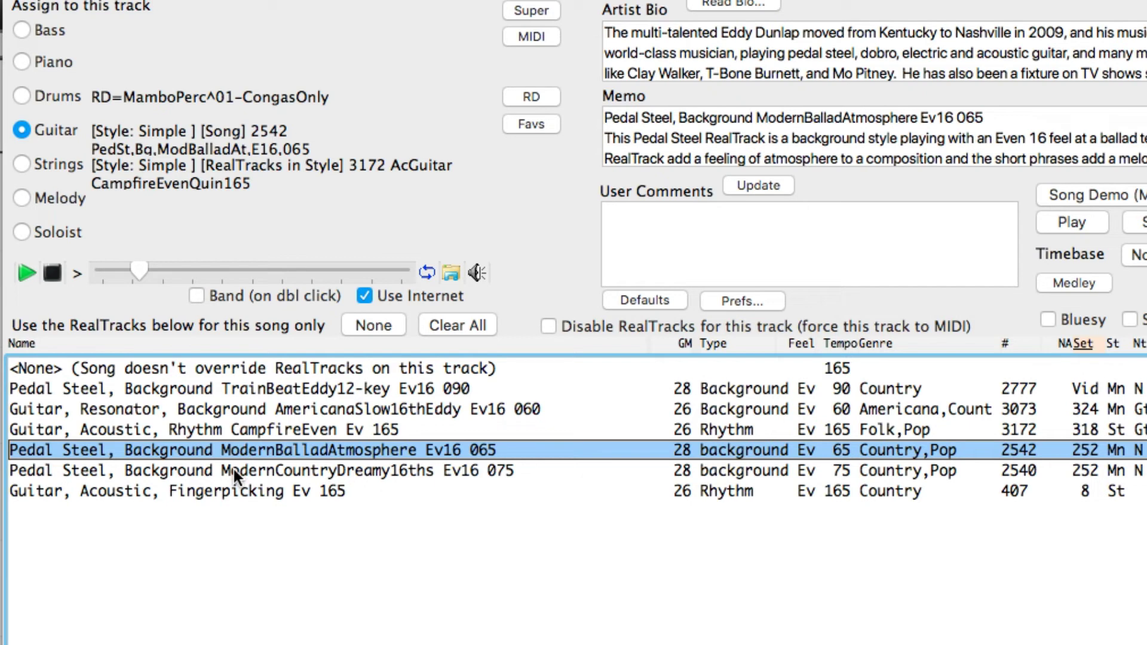
{"action": "left_click", "coordinate": [234, 470]}
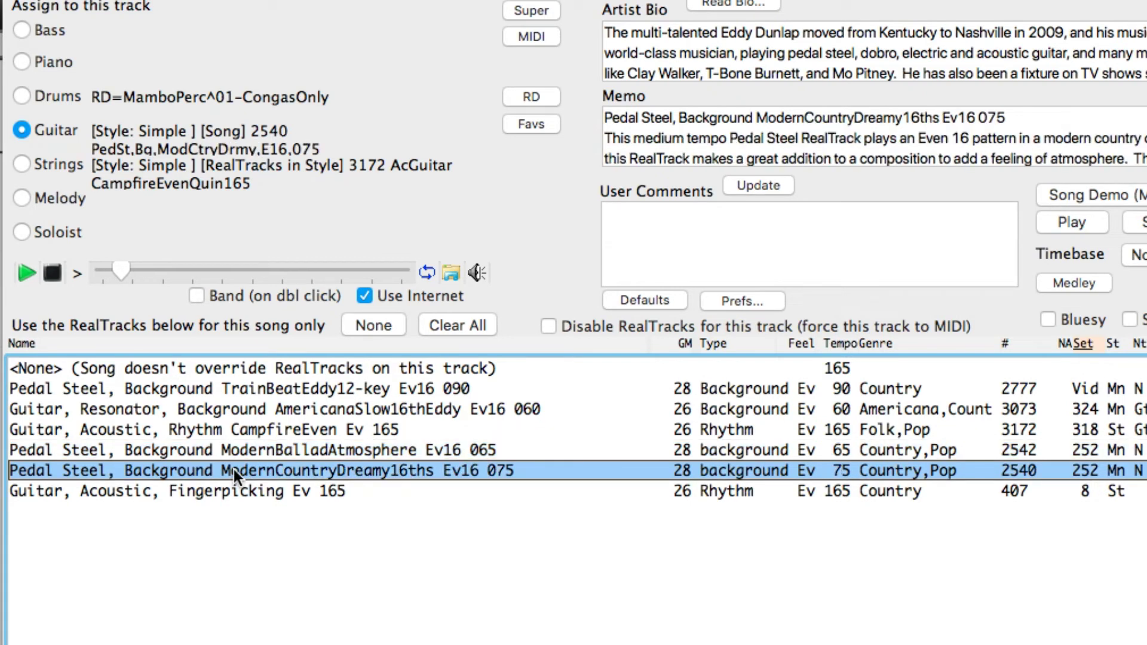
{"action": "left_click", "coordinate": [262, 409]}
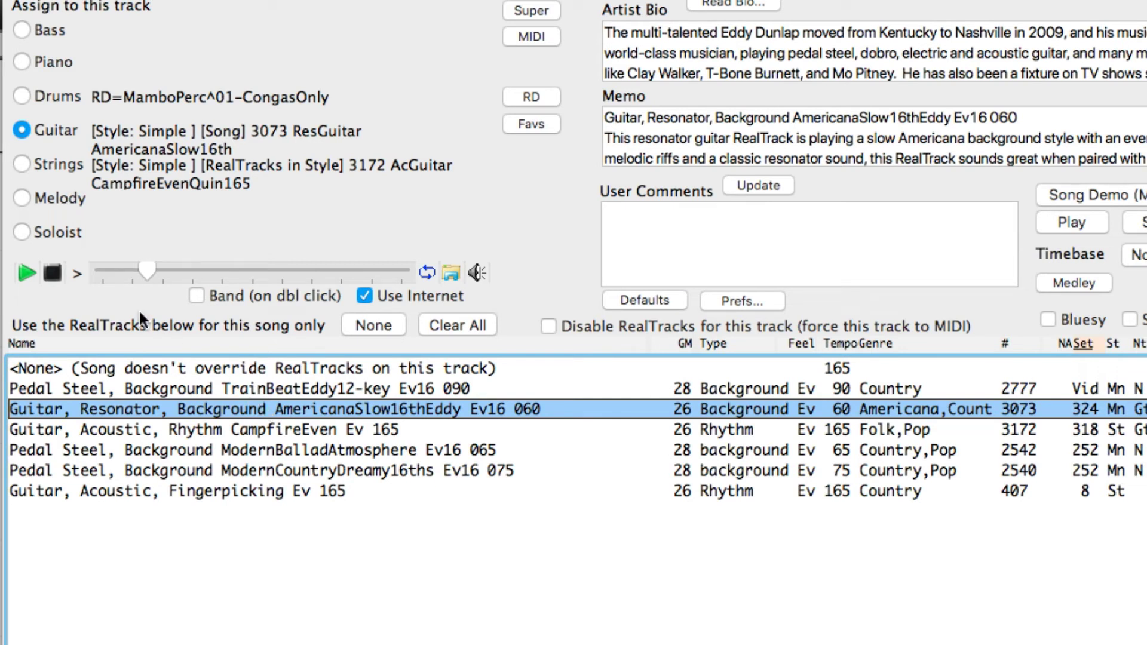
{"action": "left_click", "coordinate": [77, 269]}
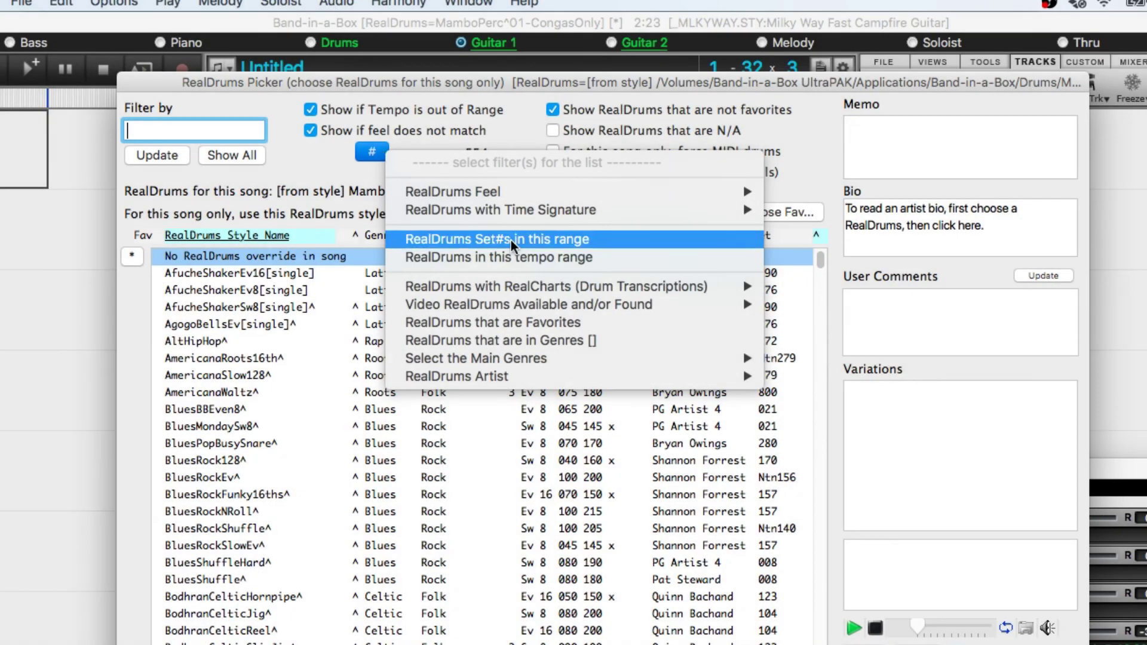
- Filter the RealDrums list to the artist Alex Acuna and to entries containing "perc"
{"action": "mouse_move", "coordinate": [711, 378]}
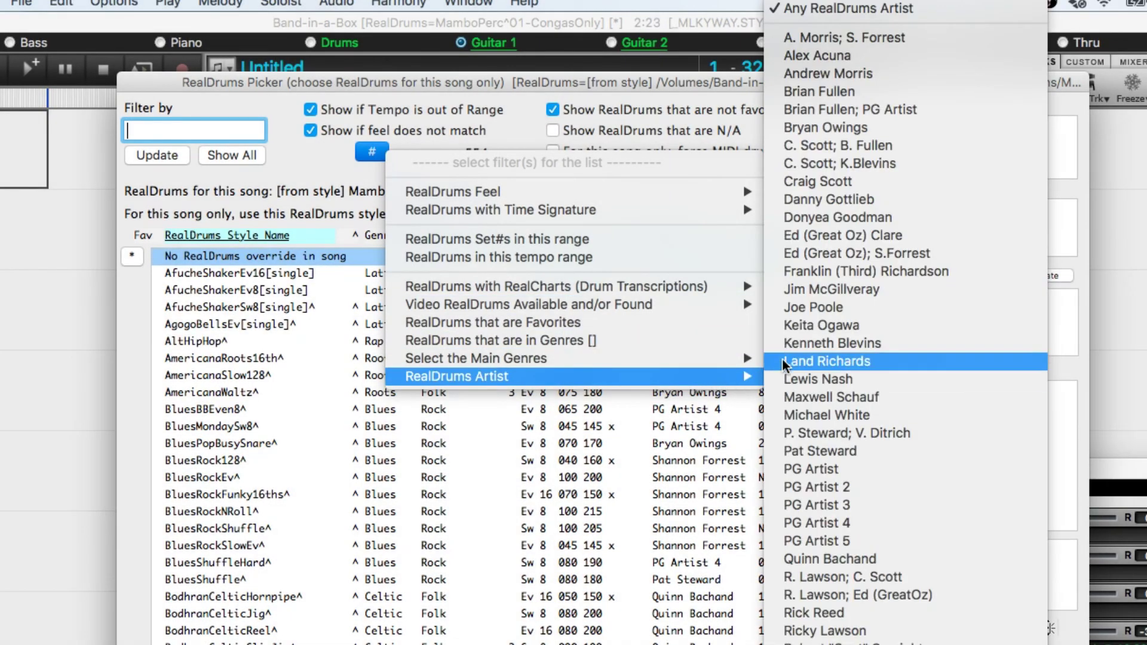
{"action": "left_click", "coordinate": [826, 55]}
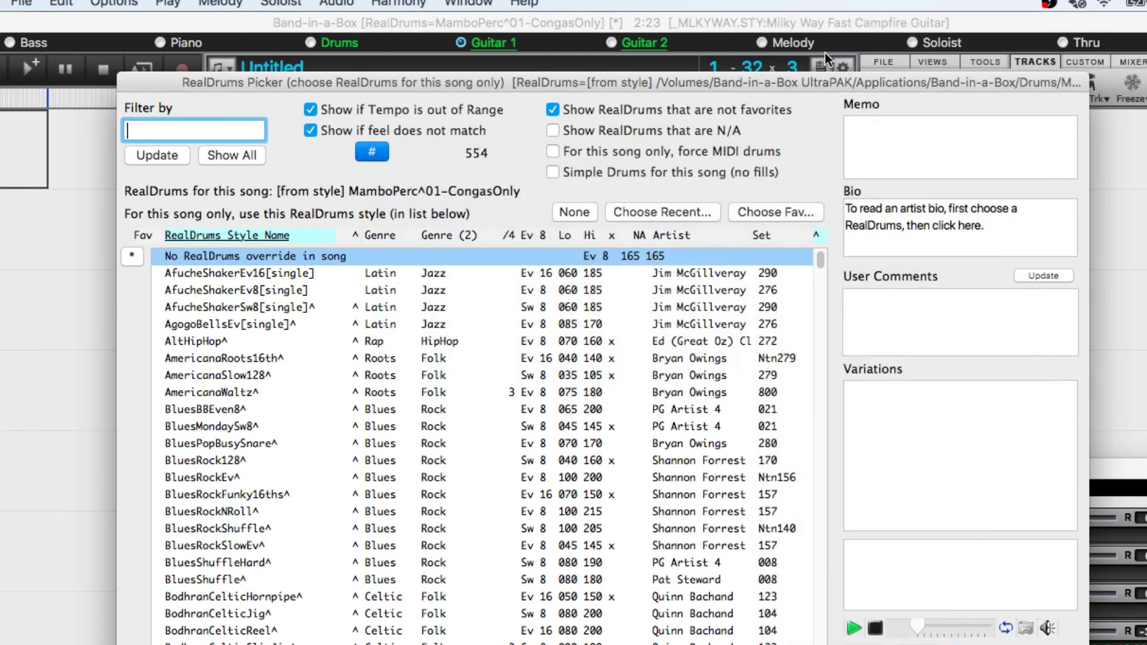
{"action": "type", "text": "perc"}
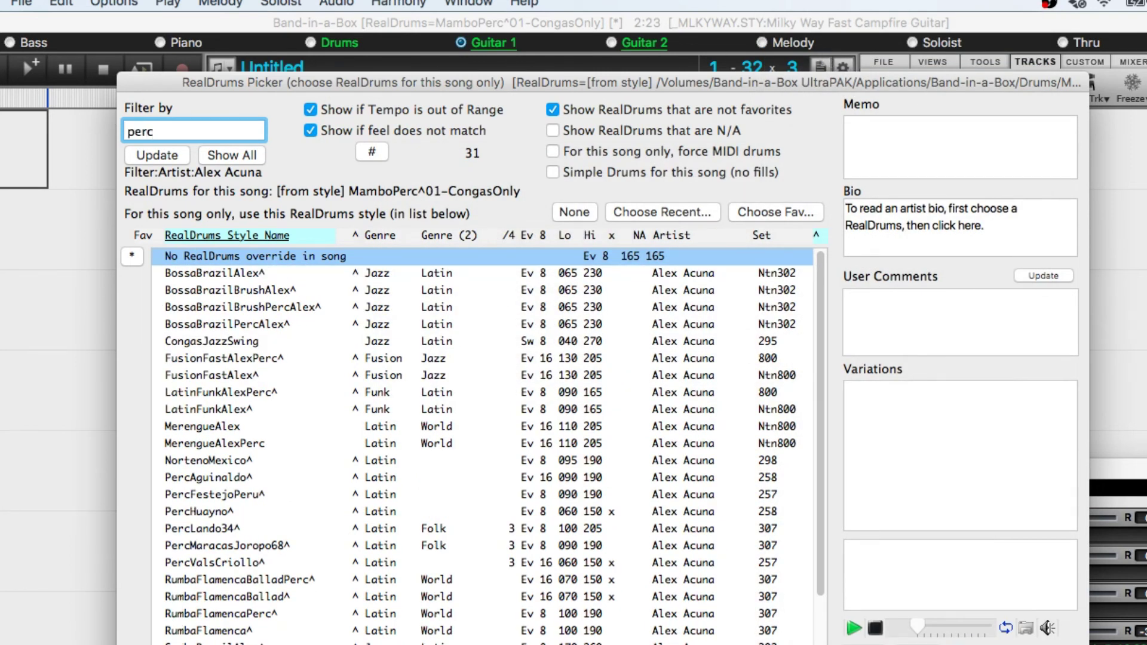
{"action": "key", "text": "Return"}
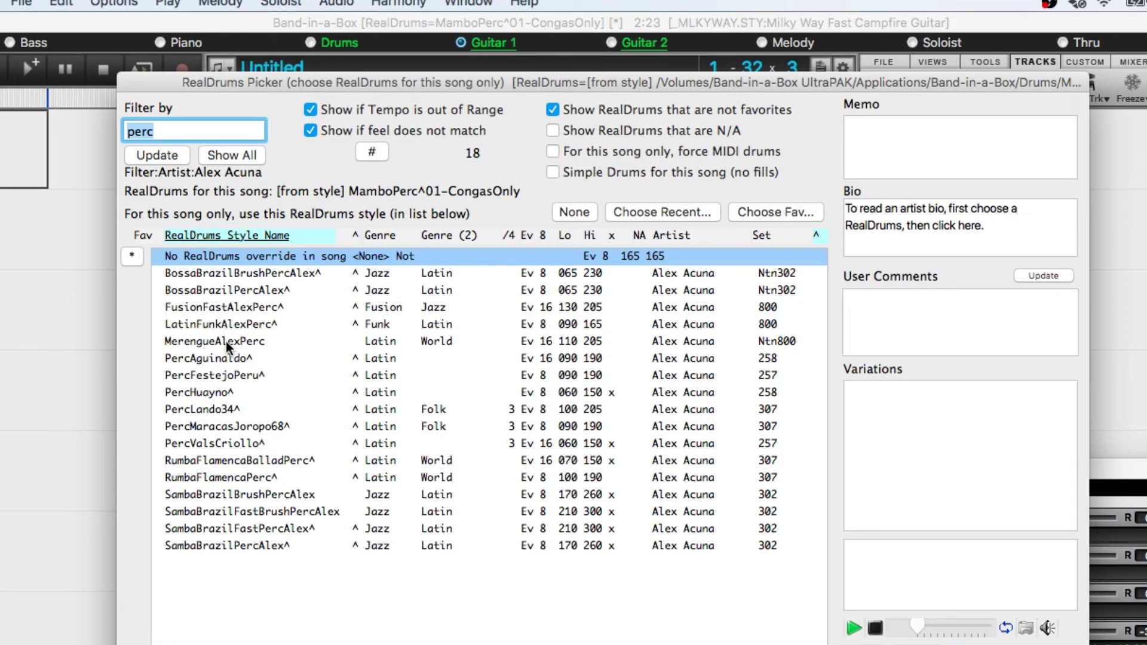
- Audition the RumbaFlamencaBalladPerc, SambaBrazilBrushPercAlex and FusionFastAlexPerc RealDrums styles
{"action": "left_click", "coordinate": [240, 458]}
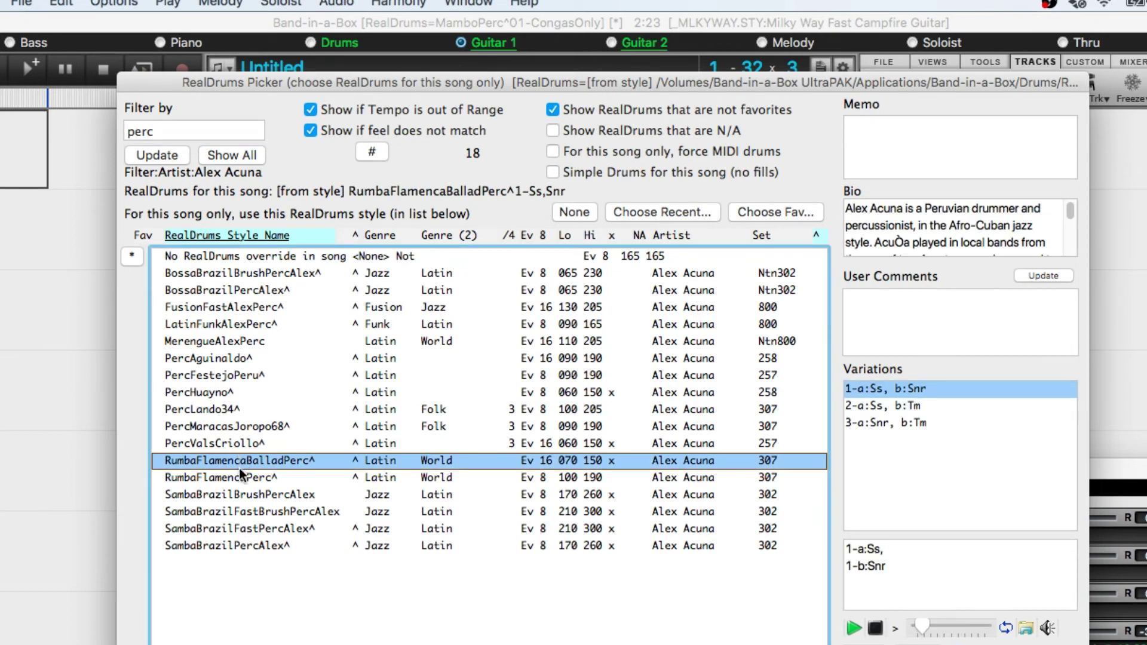
{"action": "left_click", "coordinate": [247, 495]}
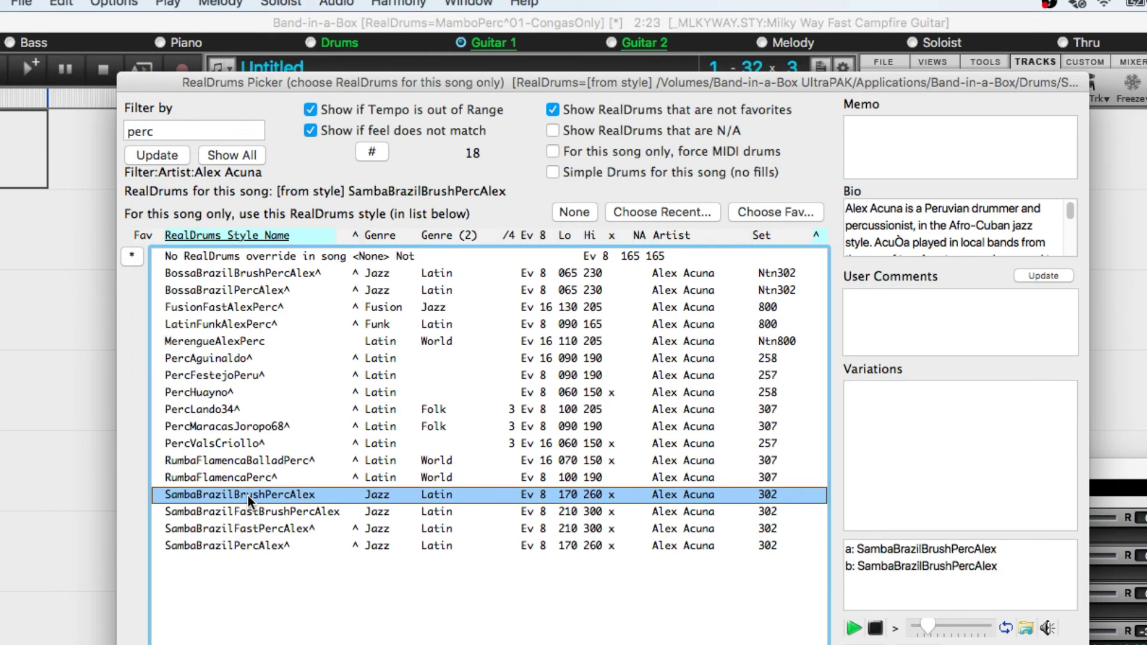
{"action": "left_click", "coordinate": [241, 306]}
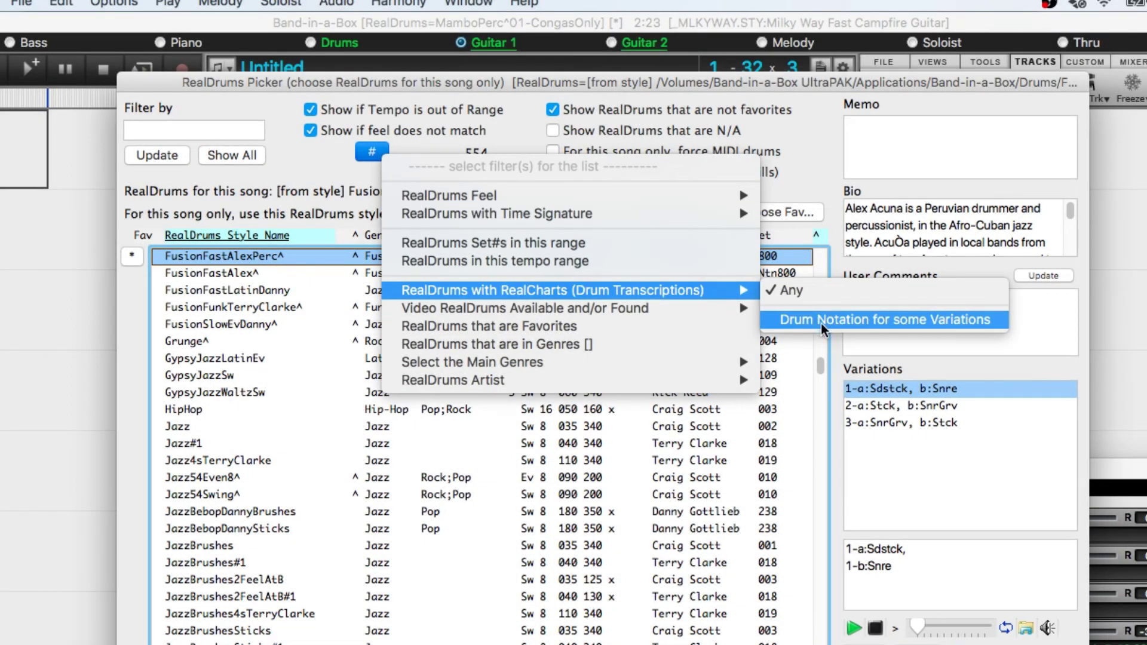
- Filter the RealDrums list to those with drum notation for some variations, and audition FunkHalfNotePulseTambo
{"action": "left_click", "coordinate": [854, 320]}
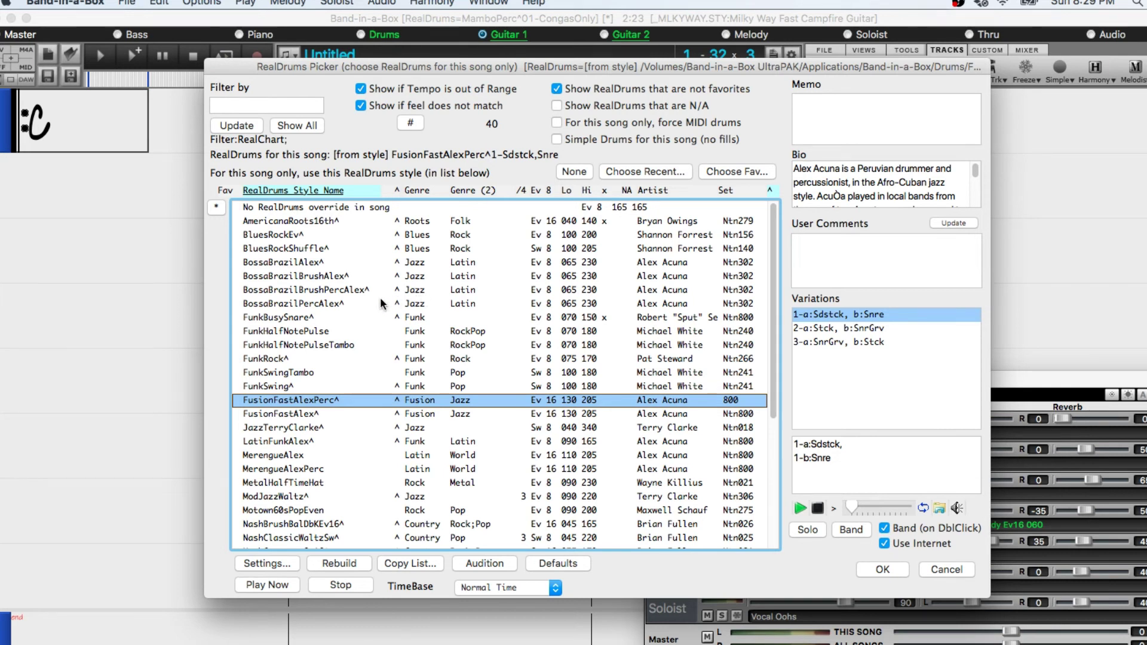
{"action": "left_click", "coordinate": [295, 346]}
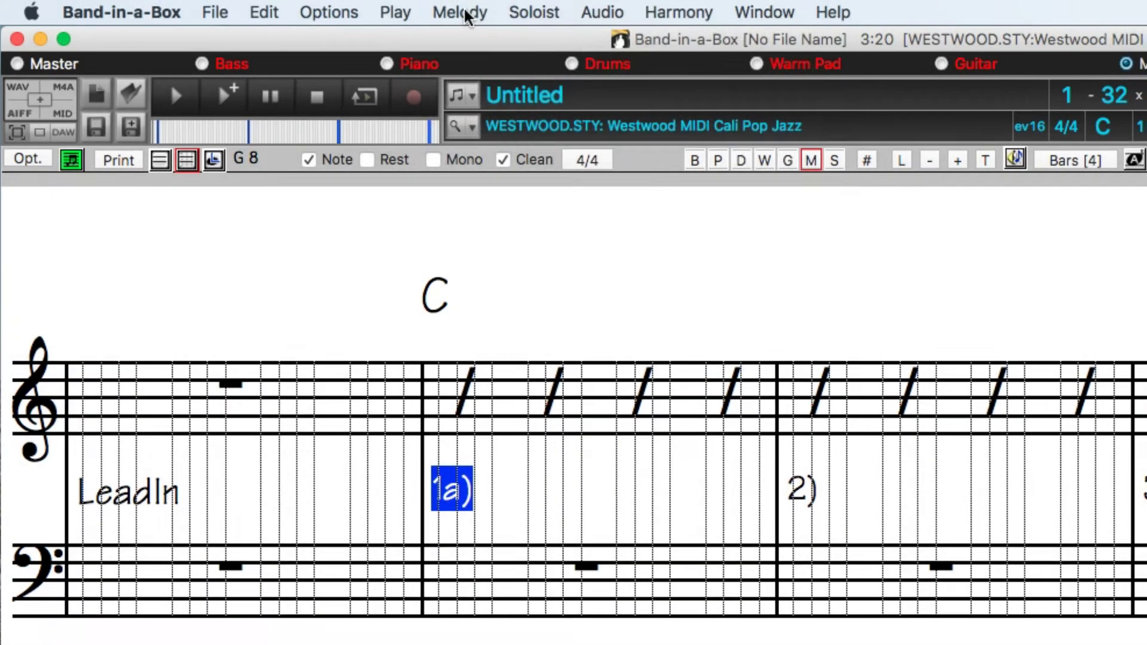
- Set the Melody track type to Drums
{"action": "left_click", "coordinate": [466, 13]}
{"action": "mouse_move", "coordinate": [580, 40]}
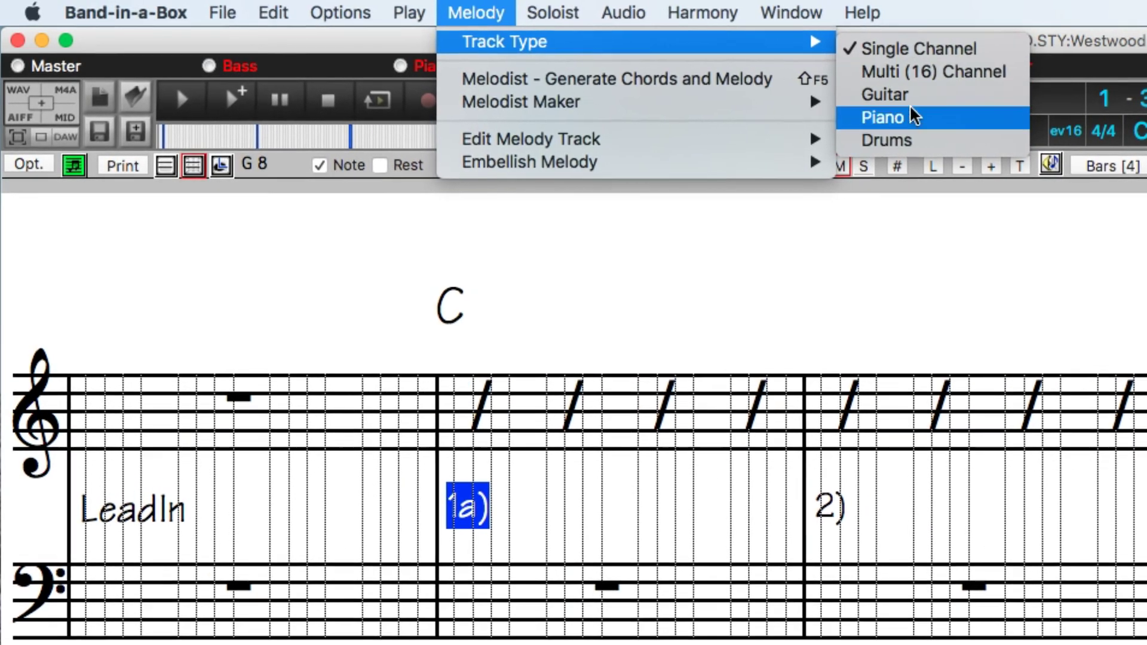
{"action": "left_click", "coordinate": [923, 141]}
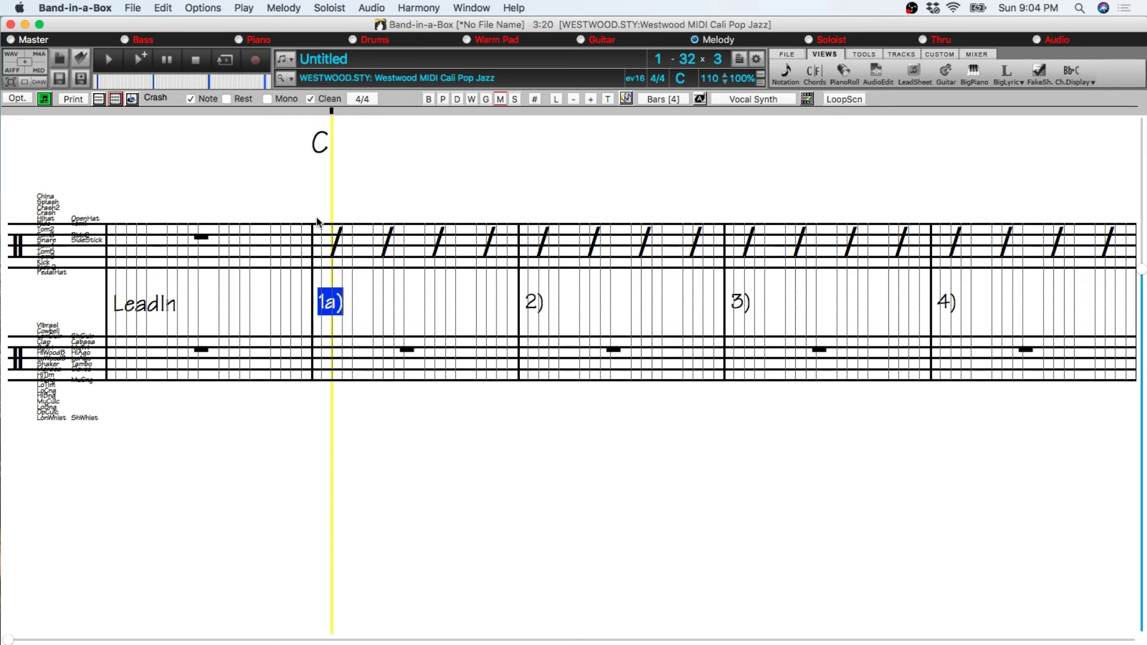
- Fill bar 1 of the drum staff with eight ride cymbal eighth notes
{"action": "right_click", "coordinate": [321, 224]}
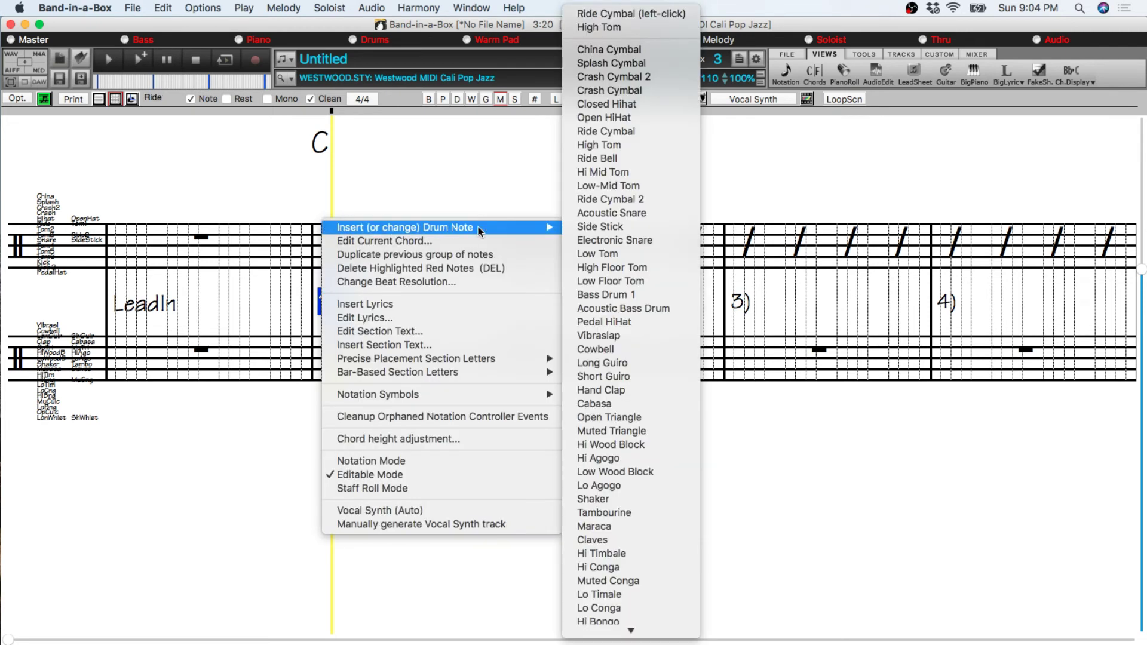
{"action": "left_click", "coordinate": [606, 14]}
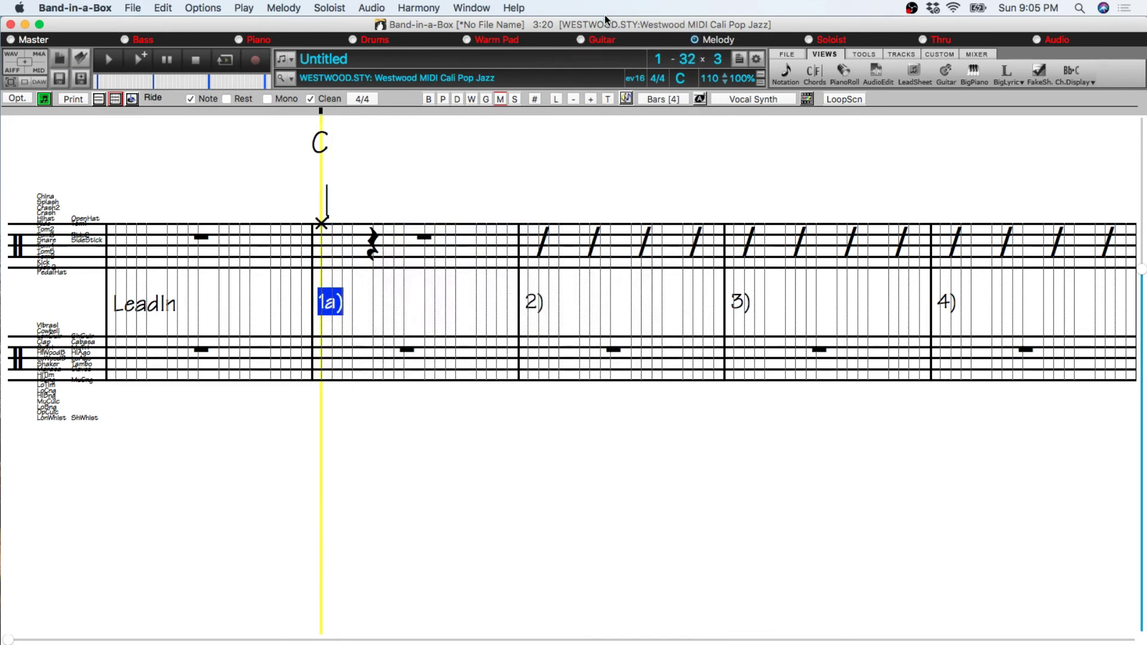
{"action": "left_click", "coordinate": [343, 224]}
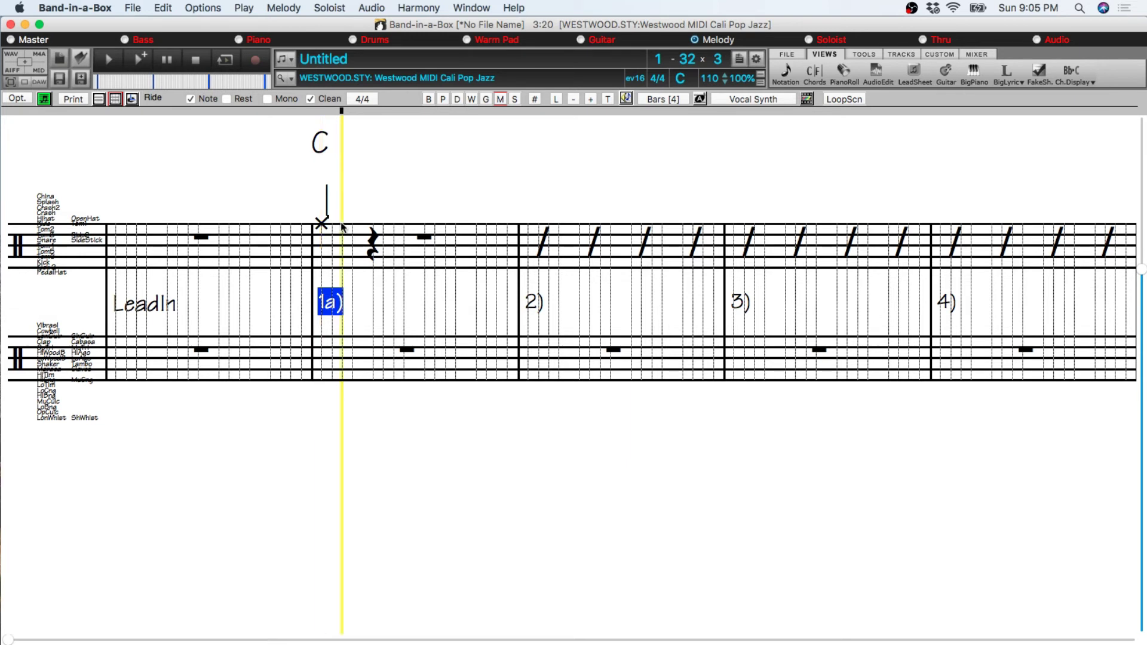
{"action": "left_click", "coordinate": [373, 224]}
{"action": "left_click", "coordinate": [394, 225]}
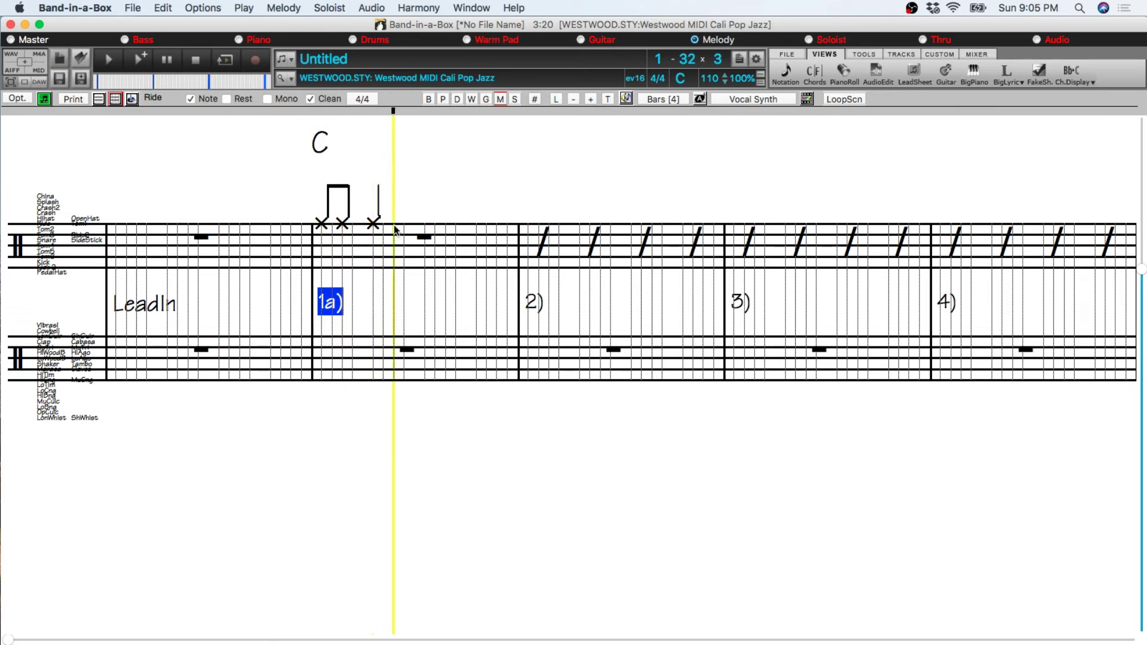
{"action": "key", "text": "Right"}
{"action": "key", "text": "Right"}
{"action": "key", "text": "Return"}
{"action": "key", "text": "Right"}
{"action": "key", "text": "Return"}
{"action": "key", "text": "Right"}
{"action": "key", "text": "Return"}
{"action": "key", "text": "Right"}
{"action": "key", "text": "Return"}
{"action": "key", "text": "Right"}
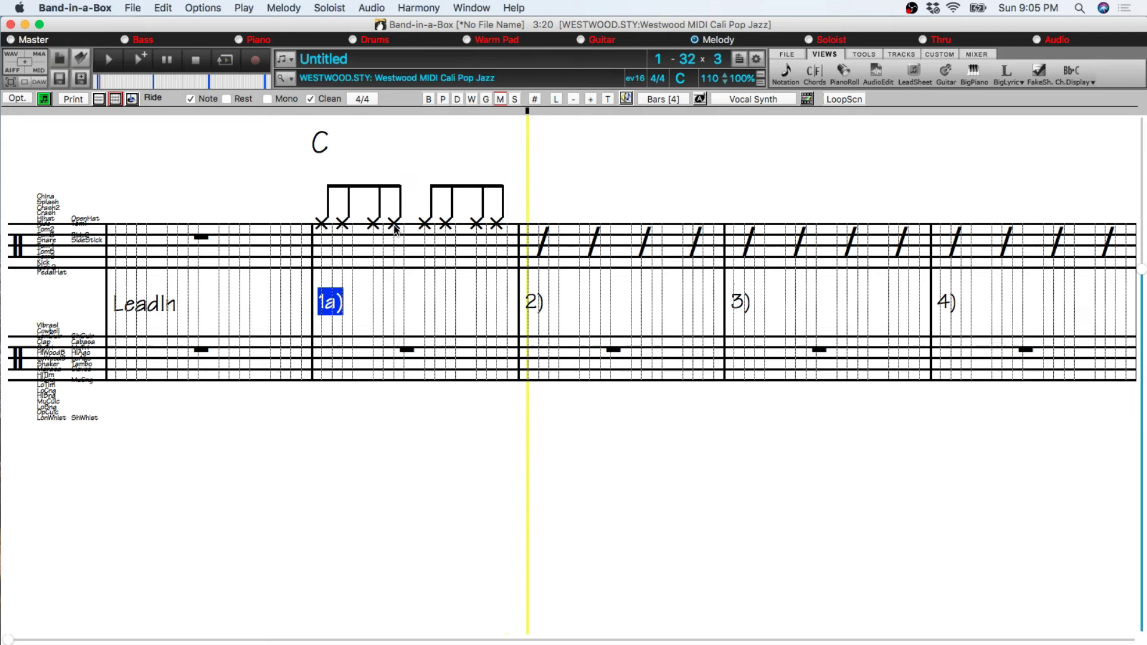
- Continue the eighth-note ride cymbal pattern through the whole of bar 2
{"action": "key", "text": "Return"}
{"action": "key", "text": "Right"}
{"action": "key", "text": "Return"}
{"action": "key", "text": "Right"}
{"action": "key", "text": "Return"}
{"action": "key", "text": "Right"}
{"action": "key", "text": "Return"}
{"action": "key", "text": "Right"}
{"action": "key", "text": "Return"}
{"action": "key", "text": "Right"}
{"action": "key", "text": "Return"}
{"action": "key", "text": "Right"}
{"action": "key", "text": "Right"}
{"action": "key", "text": "Return"}
{"action": "key", "text": "Right"}
{"action": "key", "text": "Return"}
- Add kick drum notes on beat 1, the offbeat of 2, beat 3 and the offbeat of 4 in bars 1 and 2
{"action": "left_click", "coordinate": [321, 267]}
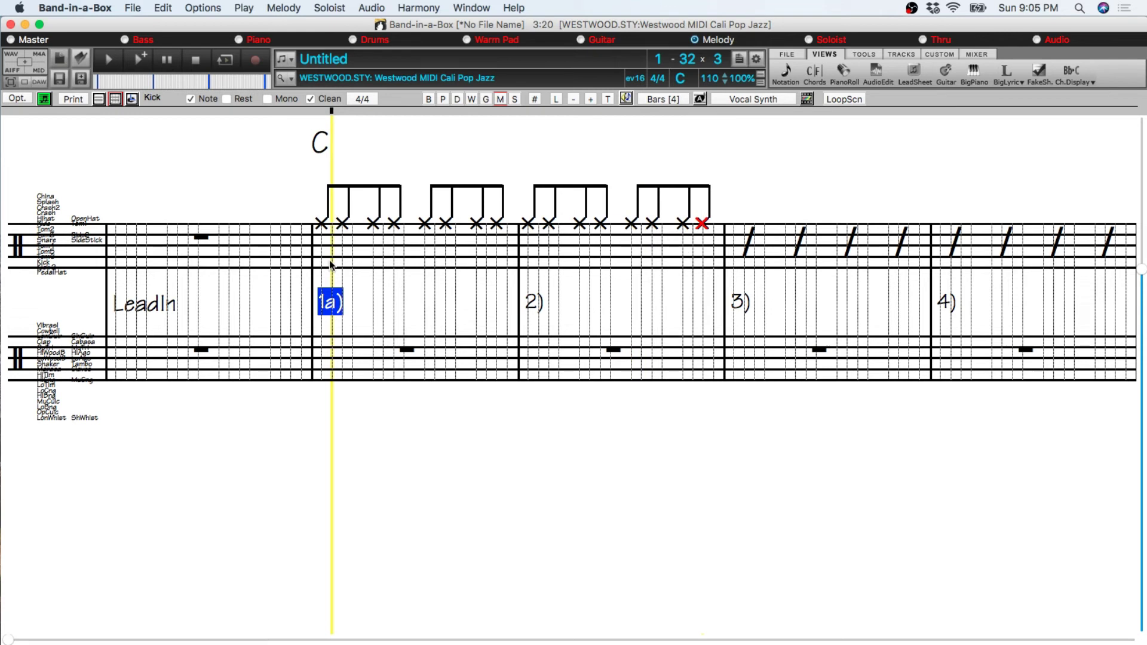
{"action": "left_click", "coordinate": [395, 264]}
{"action": "left_click", "coordinate": [424, 264]}
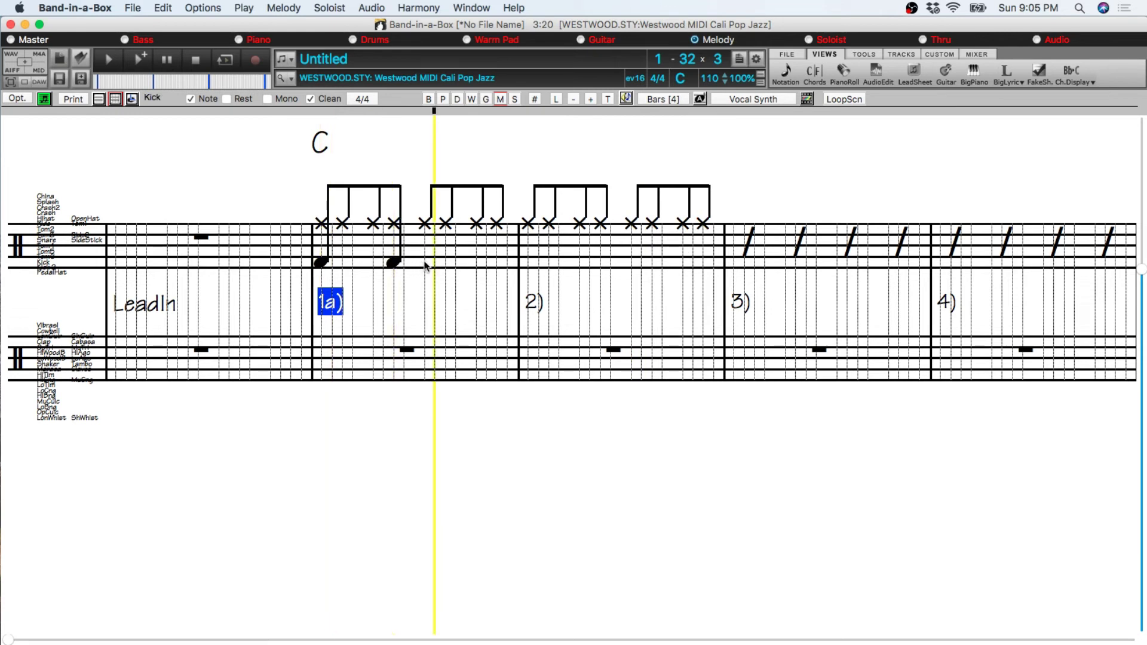
{"action": "left_click", "coordinate": [496, 264]}
{"action": "left_click", "coordinate": [528, 264]}
{"action": "left_click", "coordinate": [601, 266]}
{"action": "left_click", "coordinate": [631, 264]}
{"action": "left_click", "coordinate": [703, 264]}
- Add snare notes on beats 2 and 4 of bars 1 and 2
{"action": "left_click", "coordinate": [372, 241]}
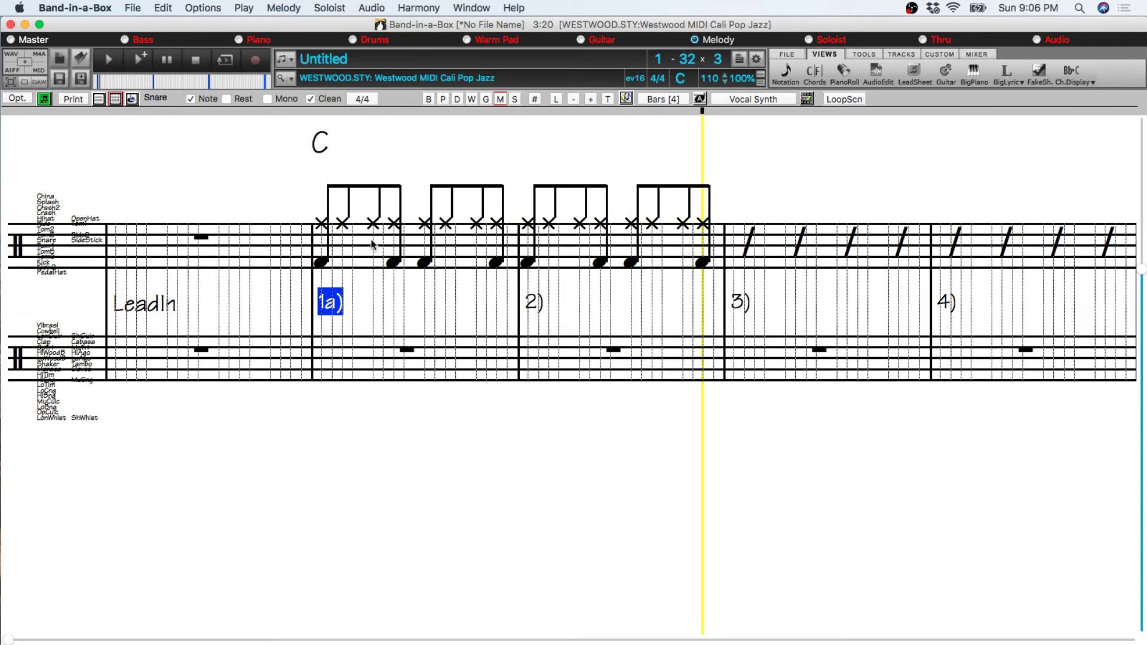
{"action": "left_click", "coordinate": [477, 242]}
{"action": "left_click", "coordinate": [579, 240]}
{"action": "left_click", "coordinate": [683, 241]}
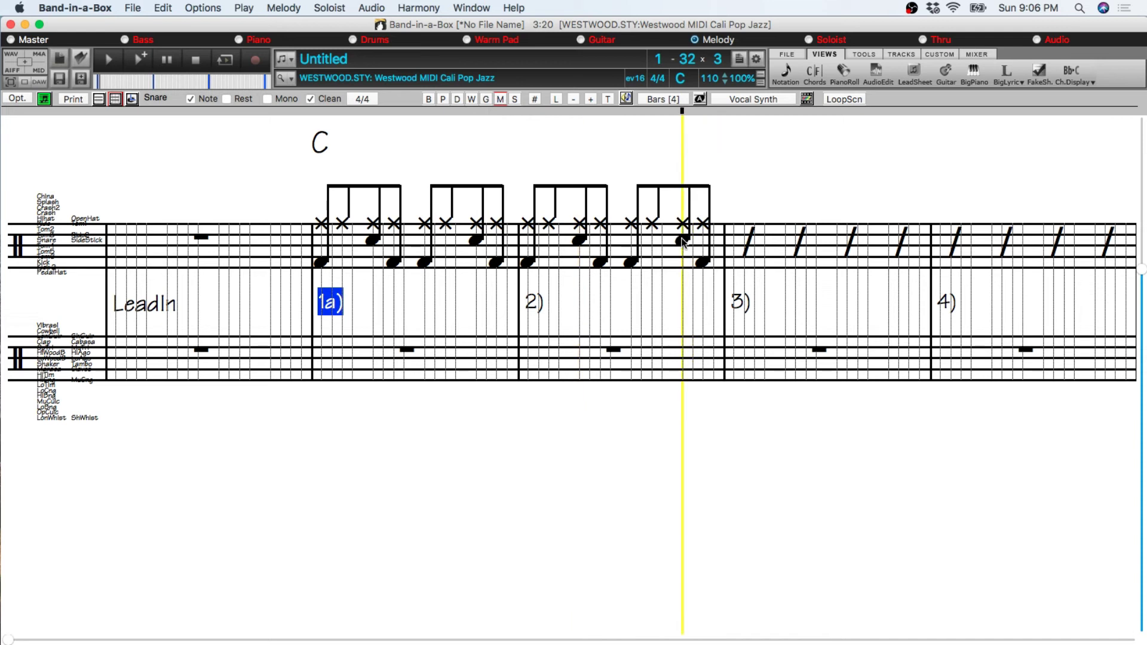
- Add cowbell notes on beat 1, the offbeat of 2 and beat 4 of bar 1 and beats 2 and 3 of bar 2, and play the pattern
{"action": "left_click", "coordinate": [321, 332]}
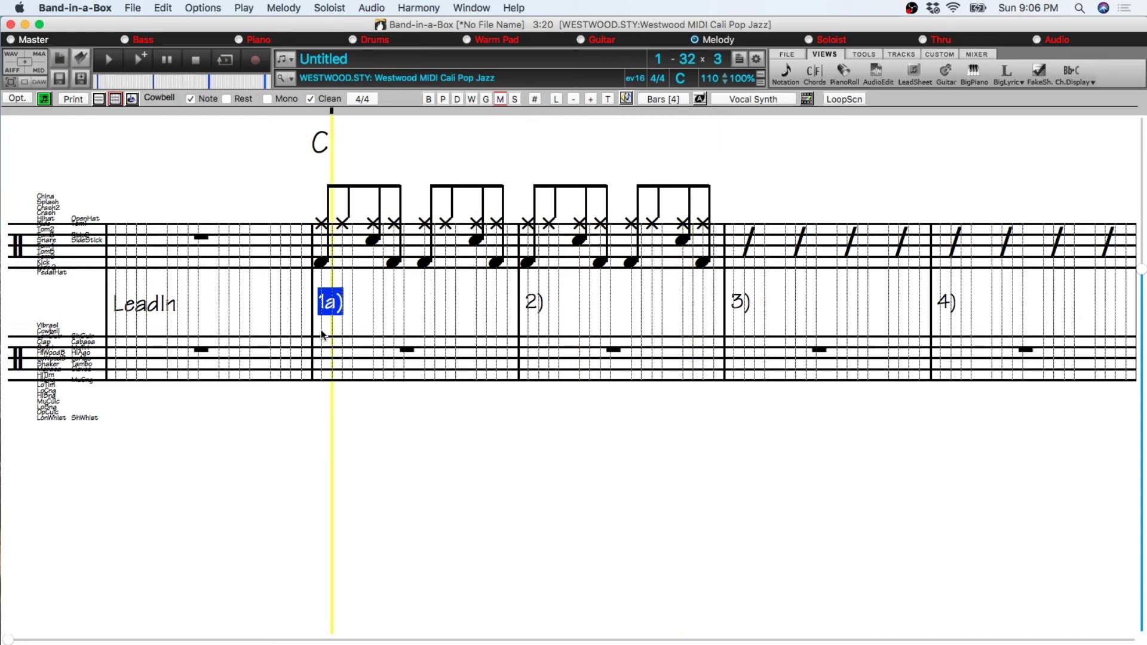
{"action": "left_click", "coordinate": [393, 332]}
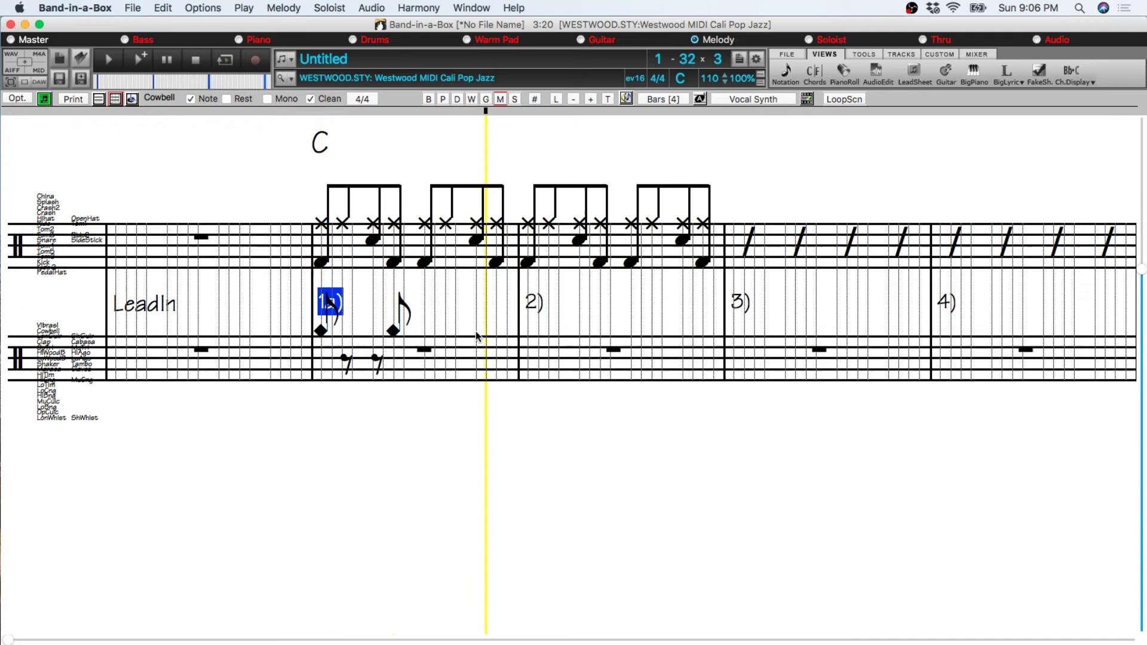
{"action": "left_click", "coordinate": [477, 333]}
{"action": "left_click", "coordinate": [579, 331]}
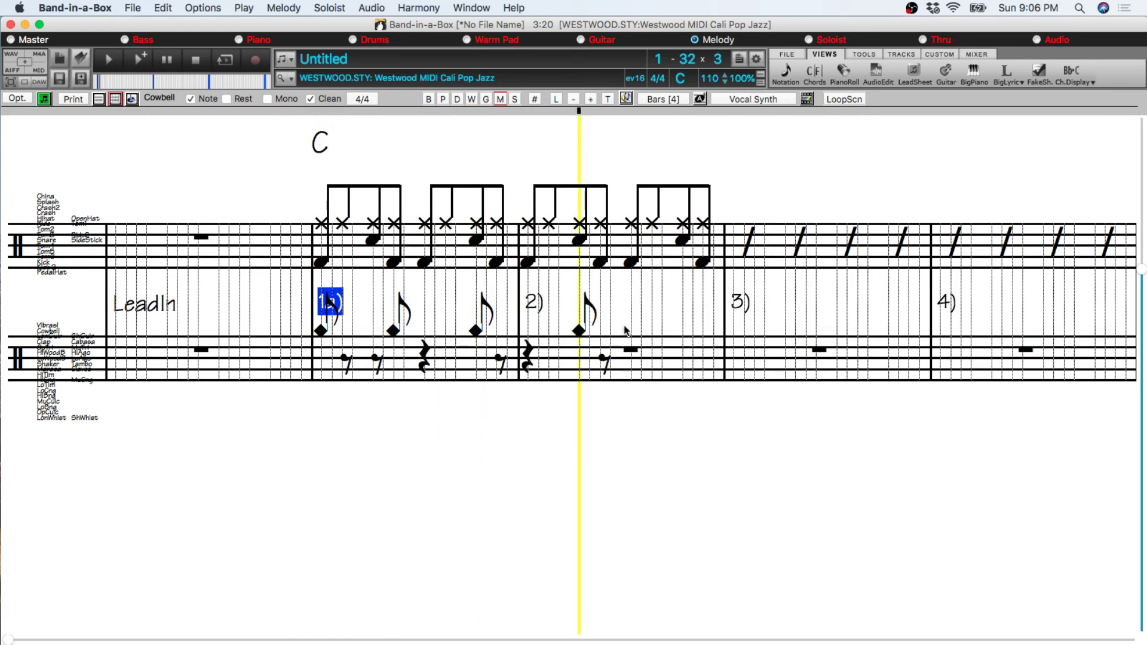
{"action": "left_click", "coordinate": [632, 331]}
{"action": "left_click", "coordinate": [115, 59]}
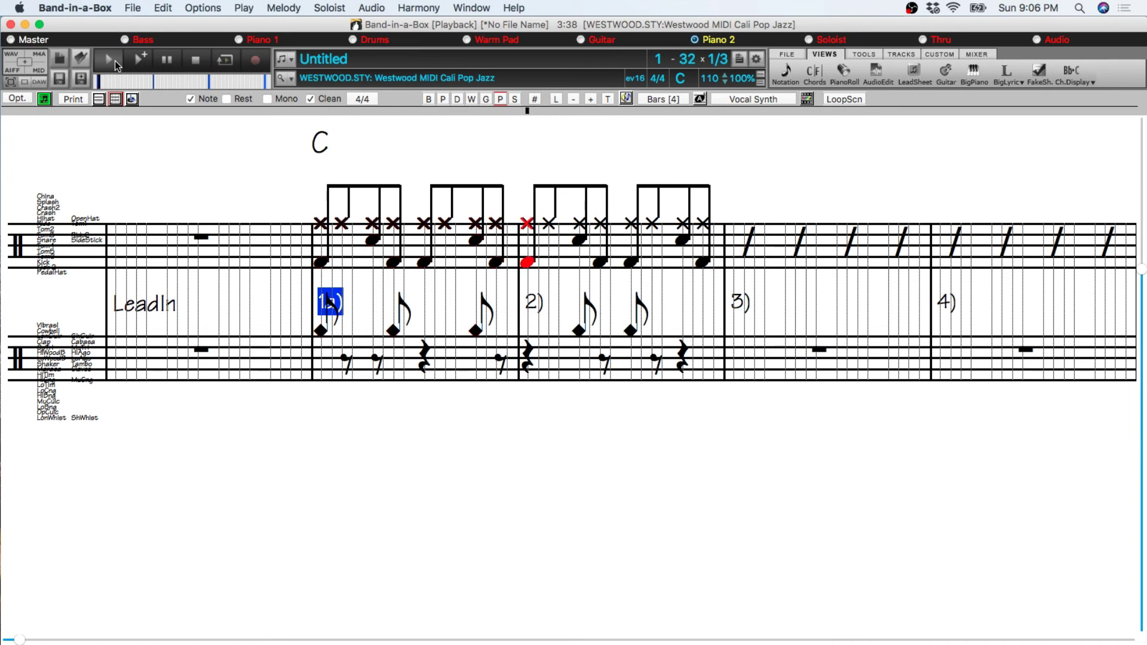
{"action": "left_click", "coordinate": [201, 59]}
- Change the treble clef beat resolution of beat 4 in bar 2 to 5
{"action": "right_click", "coordinate": [684, 245]}
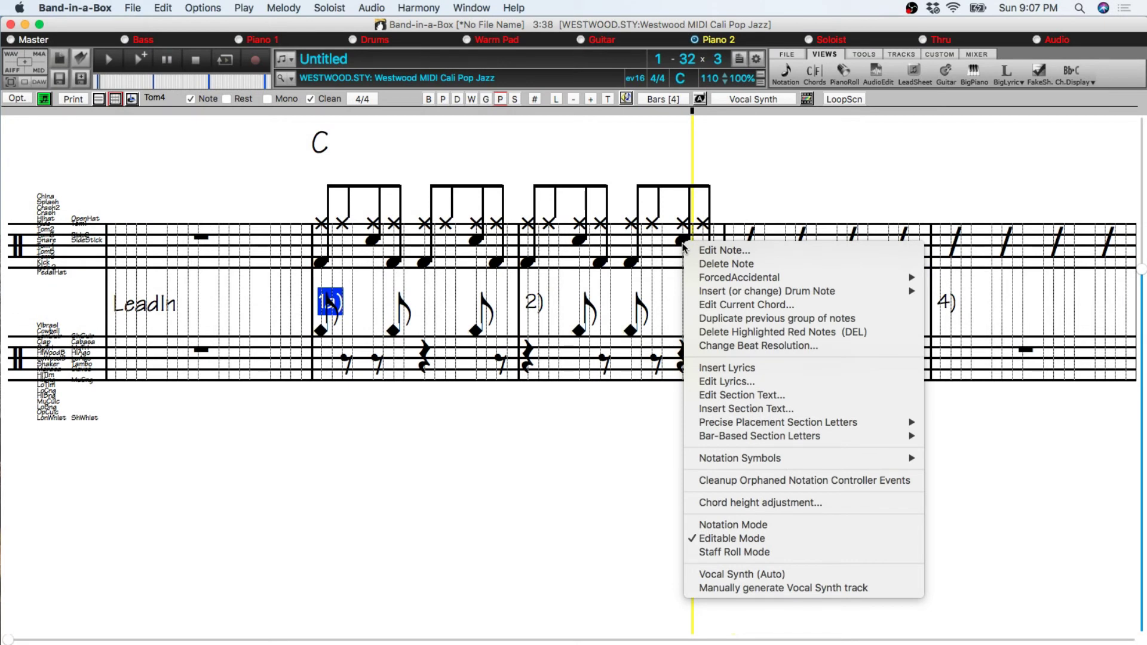
{"action": "left_click", "coordinate": [711, 346]}
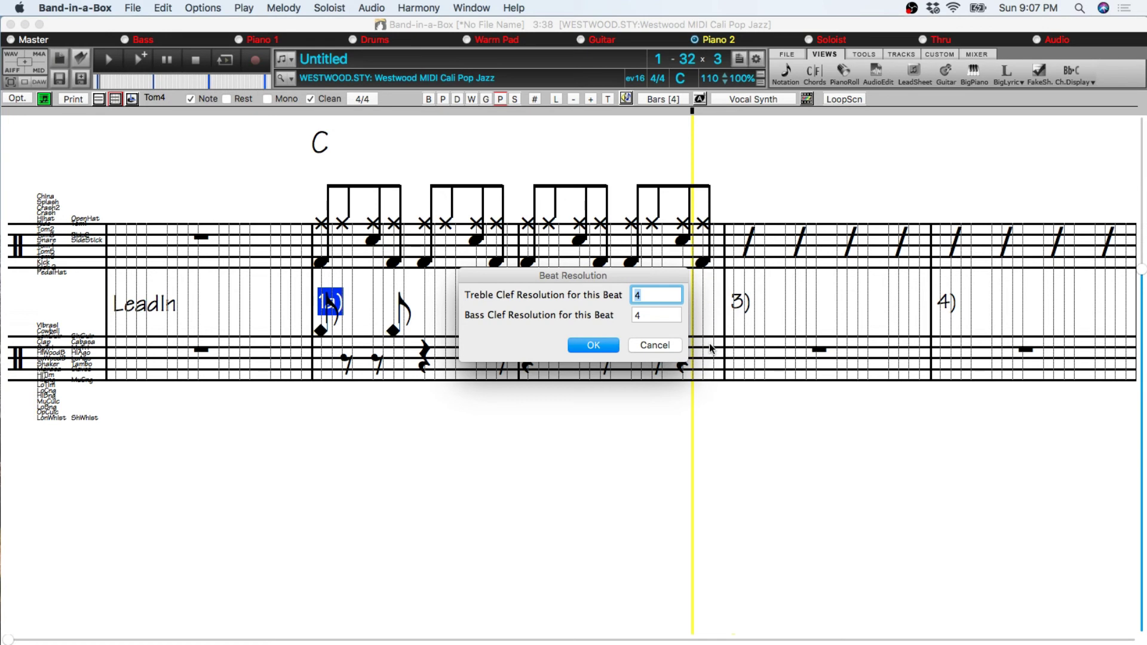
{"action": "key", "text": "Return"}
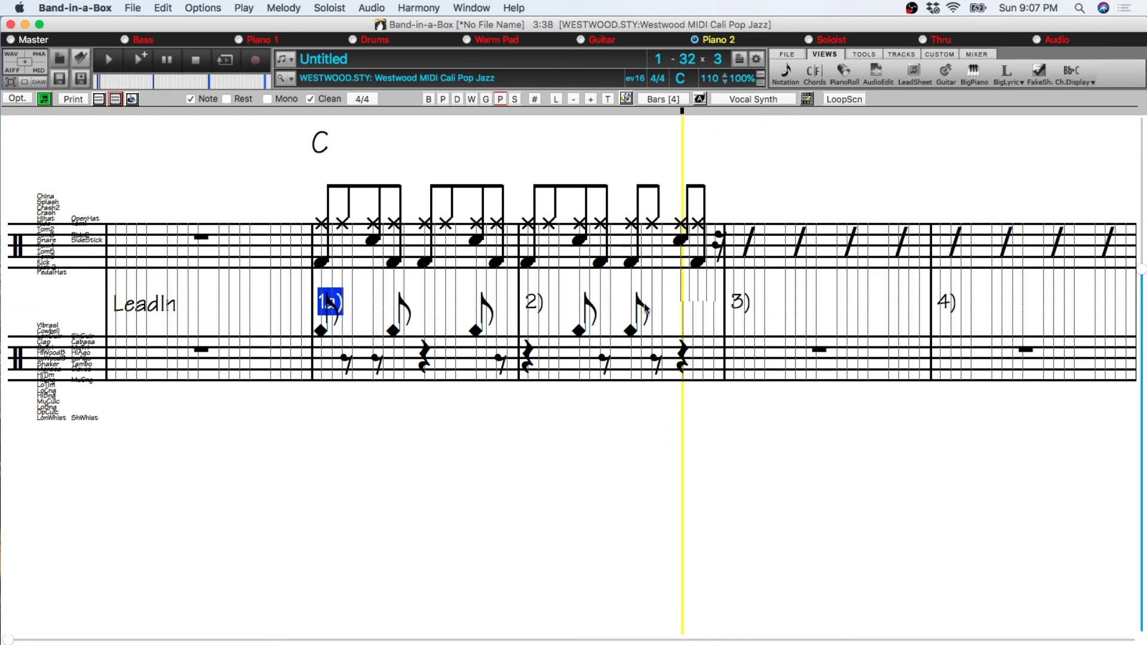
- Remove the kick, snare and two ride cymbal notes from beat 4 of bar 2
{"action": "left_click", "coordinate": [701, 264]}
{"action": "left_click", "coordinate": [681, 240]}
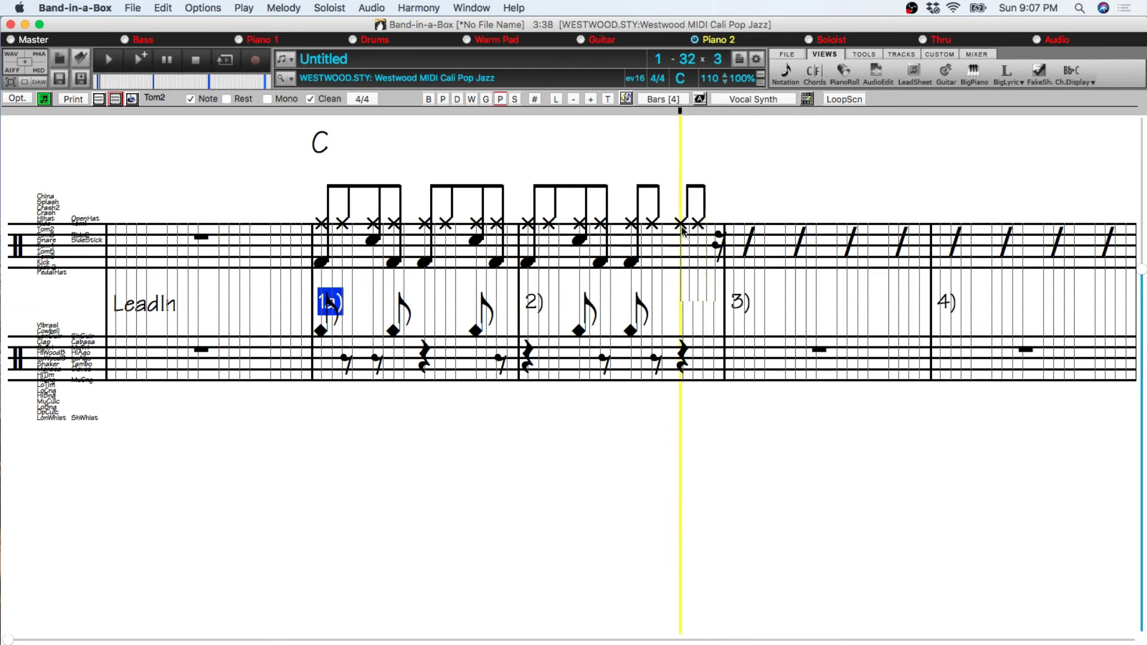
{"action": "left_click", "coordinate": [681, 226]}
{"action": "left_click", "coordinate": [699, 226]}
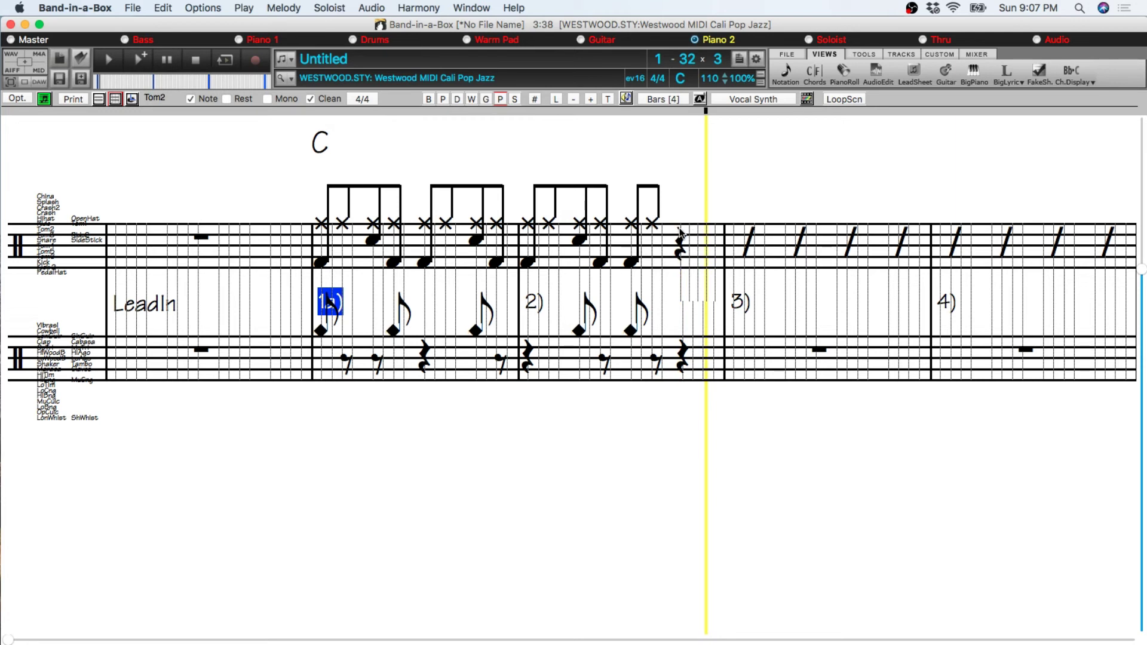
- Add a descending run of five tom notes on beat 4 of bar 2 and a crash on beat 1 of bar 3
{"action": "left_click", "coordinate": [681, 230]}
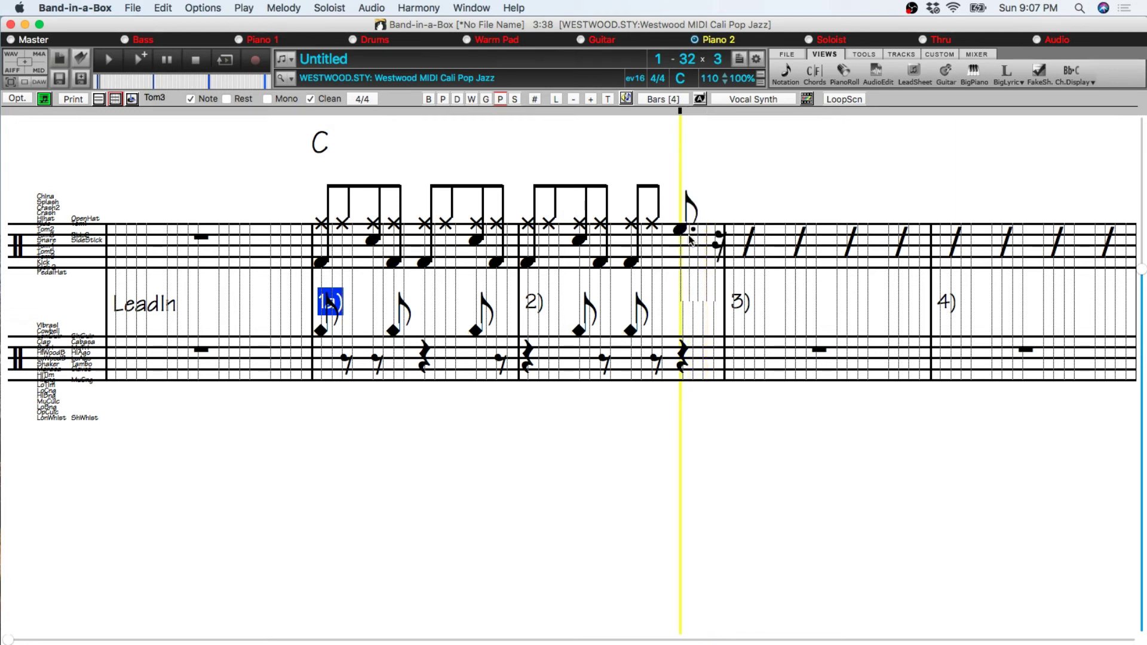
{"action": "left_click", "coordinate": [690, 237]}
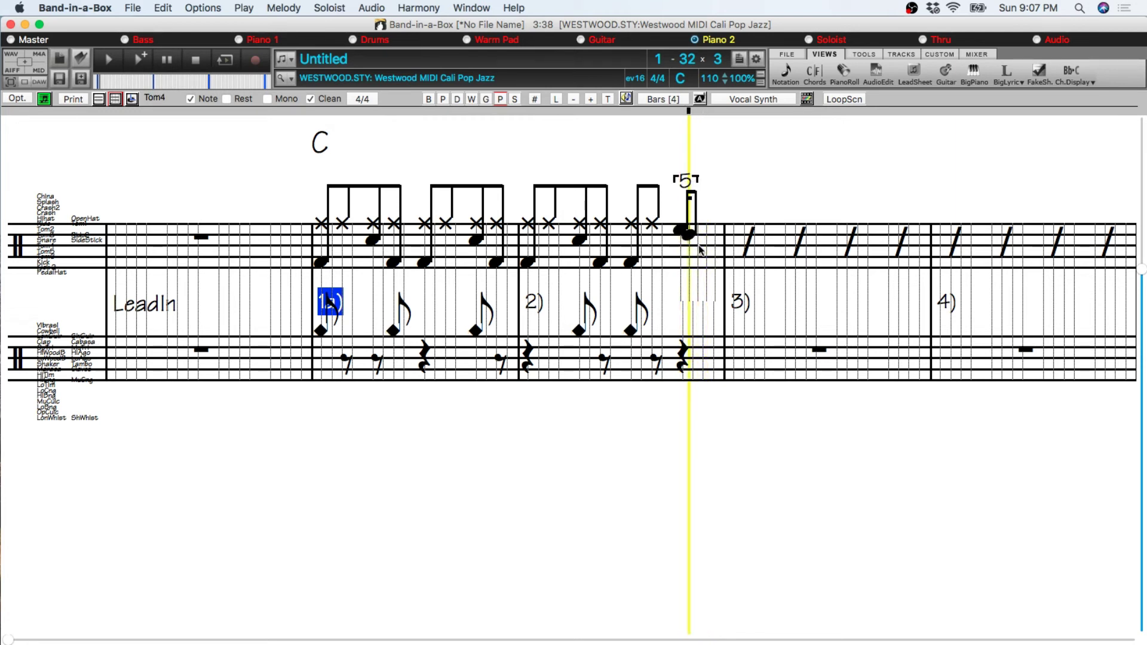
{"action": "left_click", "coordinate": [698, 245]}
{"action": "left_click", "coordinate": [707, 252]}
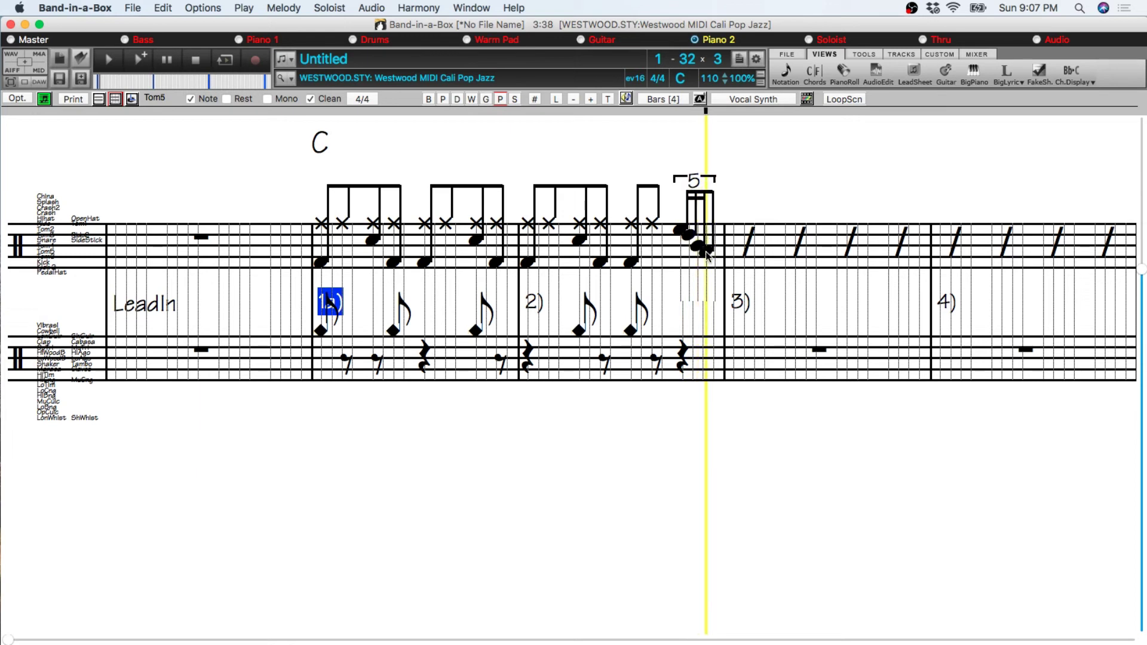
{"action": "left_click", "coordinate": [715, 256]}
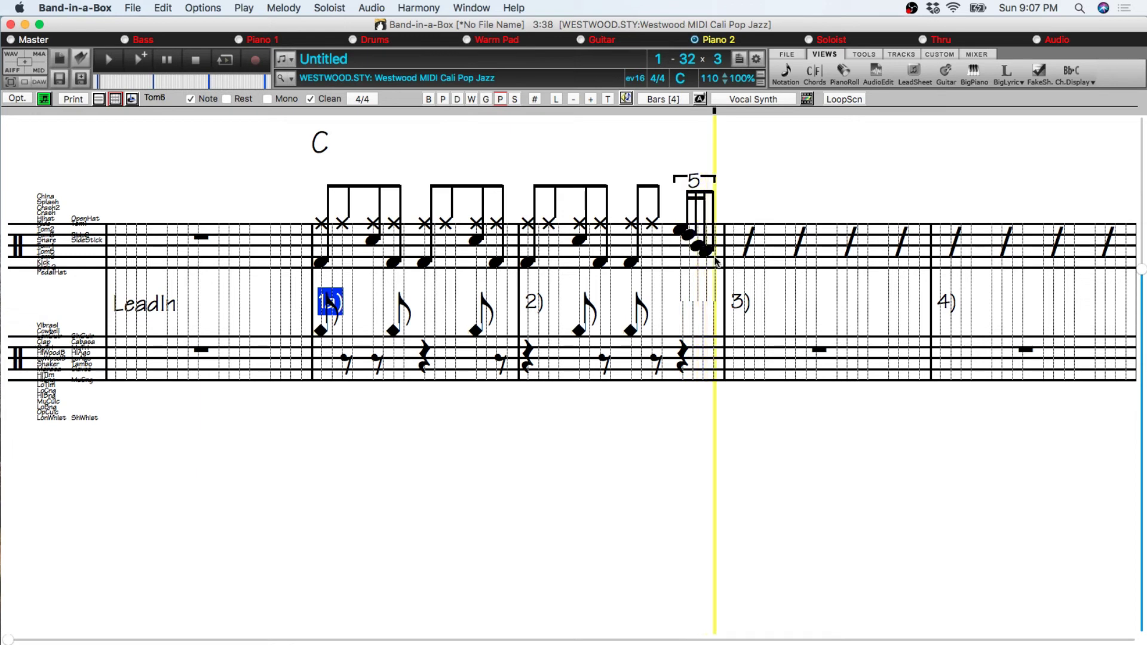
{"action": "left_click", "coordinate": [733, 214]}
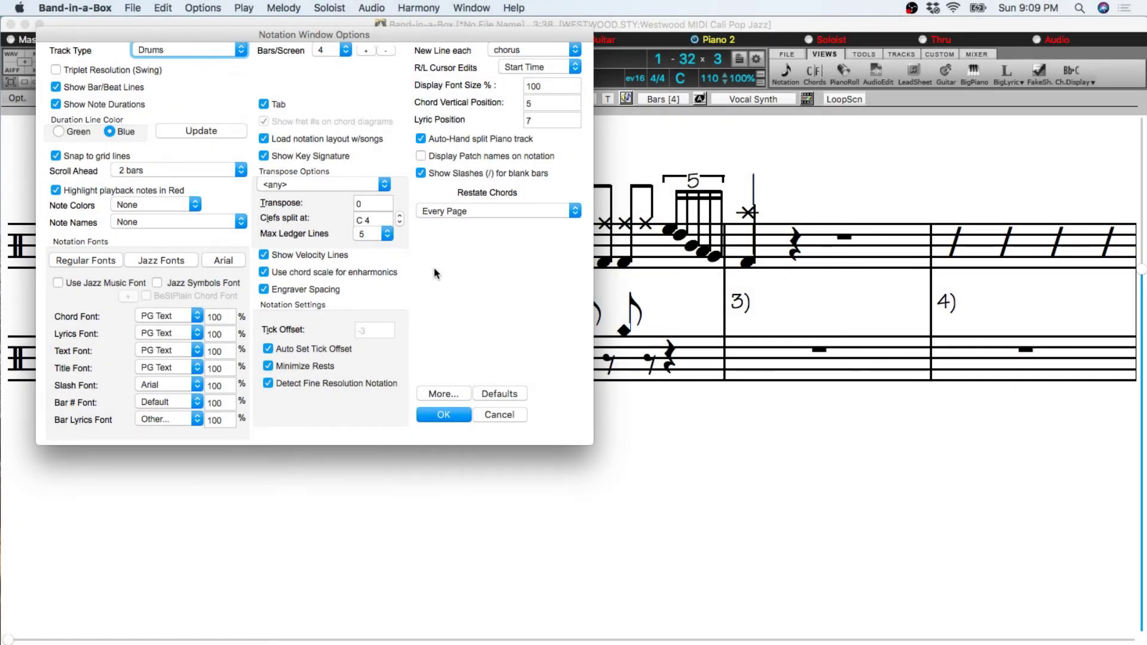
- Try a clef split point of C 5 in the notation window options without applying it
{"action": "left_click", "coordinate": [402, 217]}
{"action": "left_click", "coordinate": [400, 216]}
{"action": "left_click", "coordinate": [401, 216]}
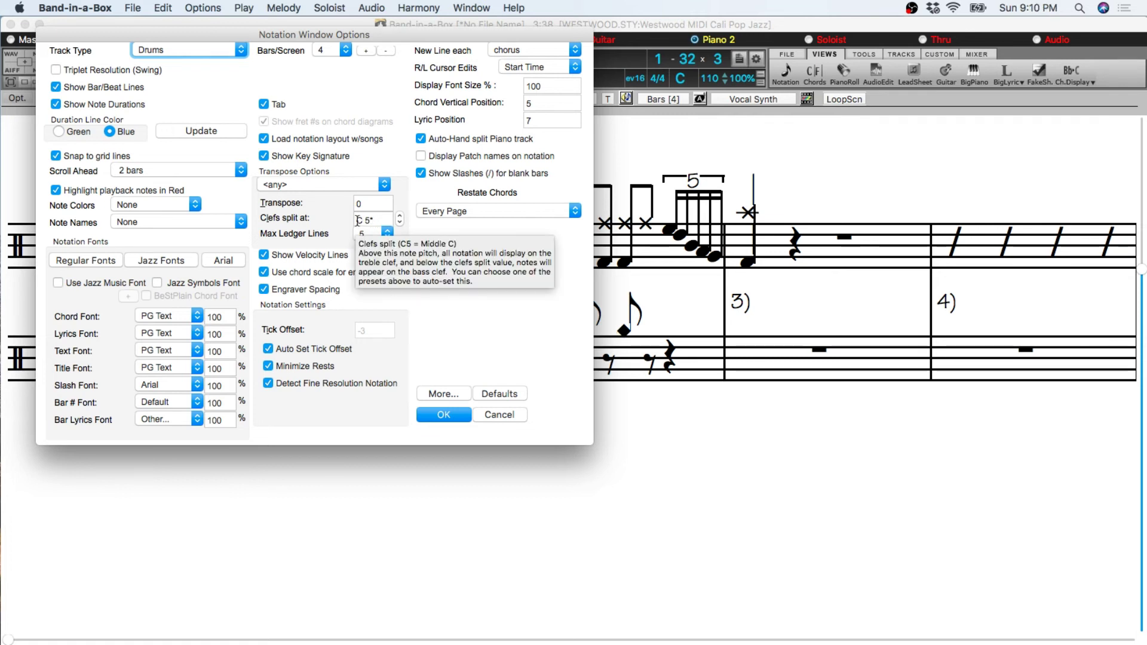
{"action": "left_click", "coordinate": [508, 418]}
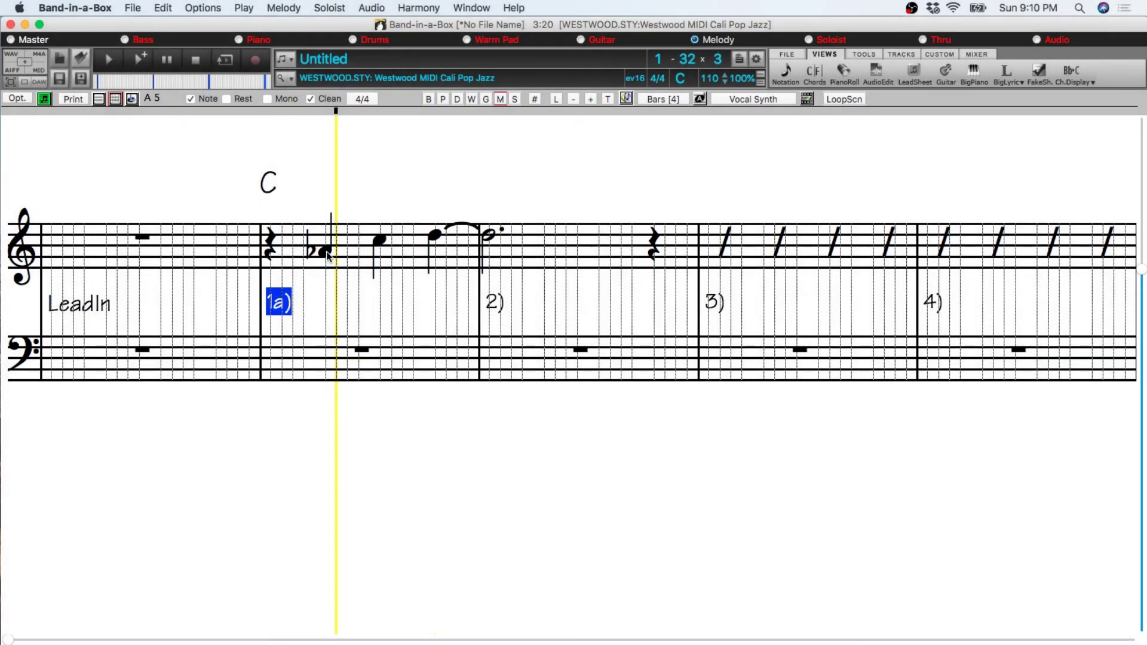
- Force a sharp accidental on the flat note on beat 2 of bar 1 in the Melody track
{"action": "right_click", "coordinate": [328, 257]}
{"action": "mouse_move", "coordinate": [455, 289]}
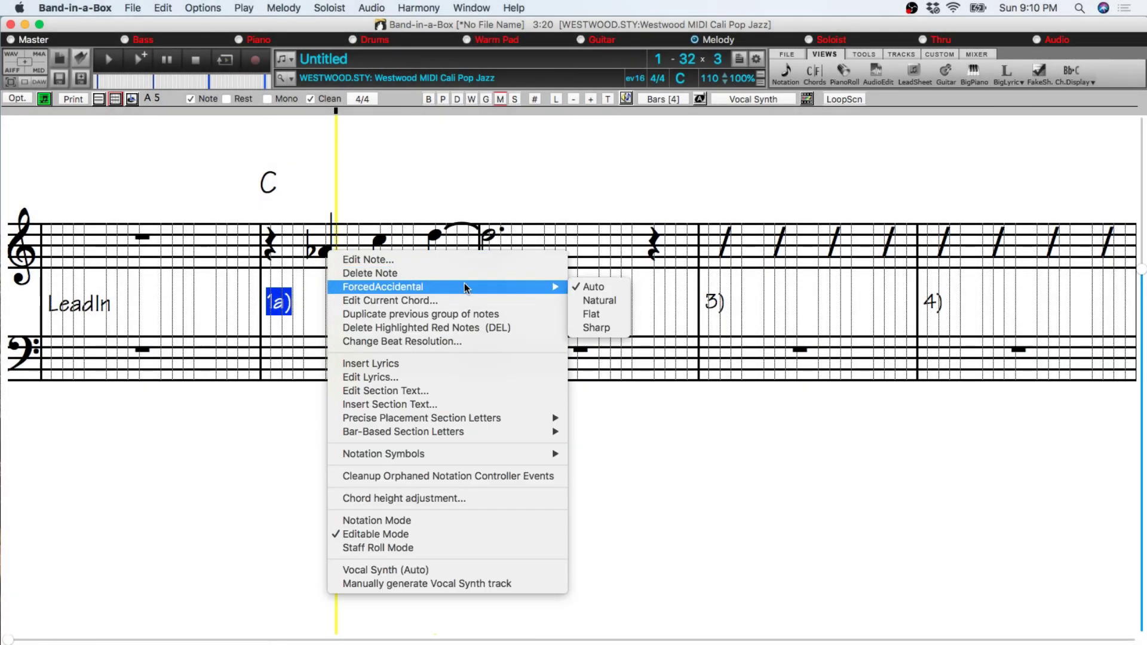
{"action": "left_click", "coordinate": [593, 327]}
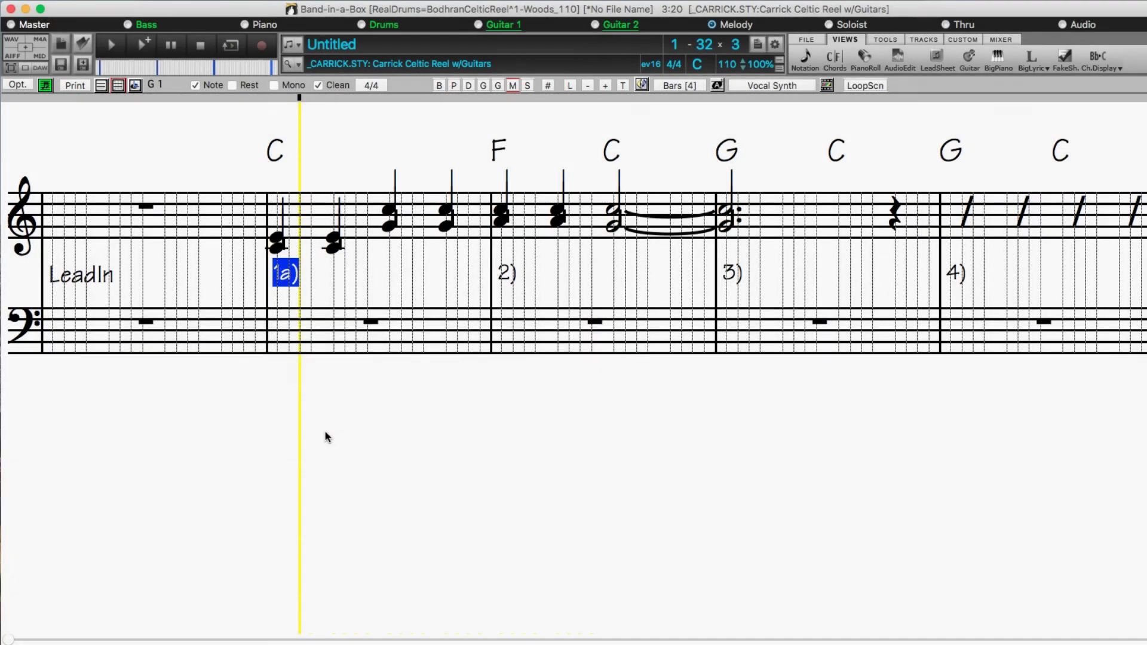
- Insert hard rests in the treble clef of the Melody track, beginning in bar 1
{"action": "left_click", "coordinate": [327, 437]}
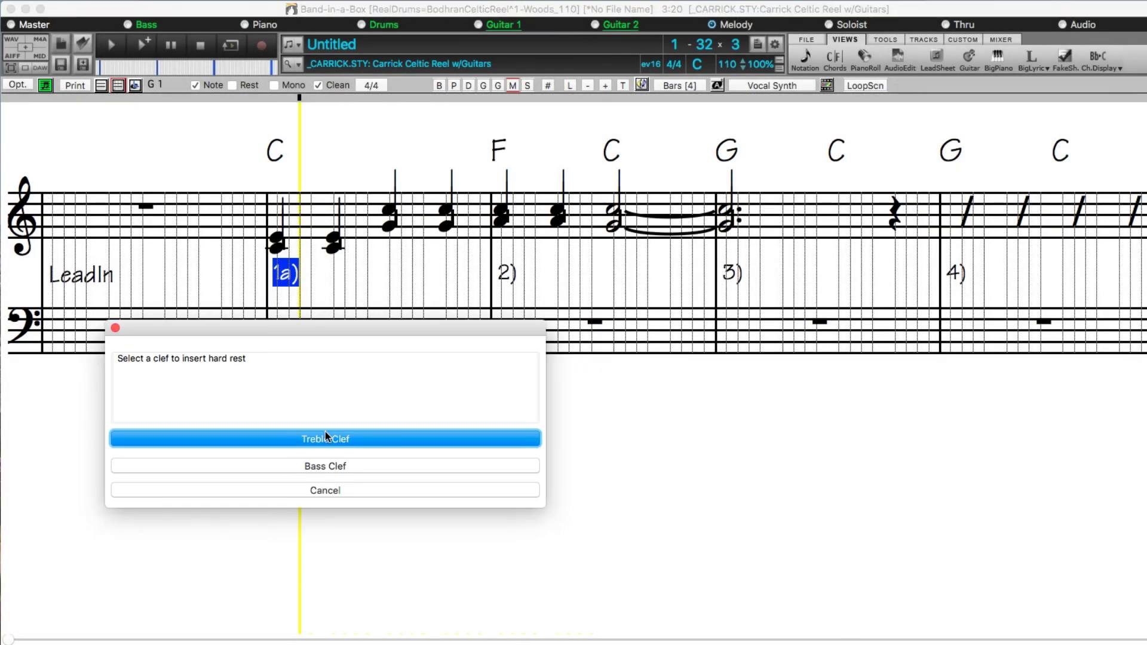
{"action": "left_click", "coordinate": [325, 439]}
{"action": "left_click", "coordinate": [325, 431]}
{"action": "left_click", "coordinate": [325, 431]}
{"action": "left_click", "coordinate": [325, 432]}
{"action": "left_click", "coordinate": [326, 432]}
{"action": "left_click", "coordinate": [325, 431]}
{"action": "left_click", "coordinate": [325, 438]}
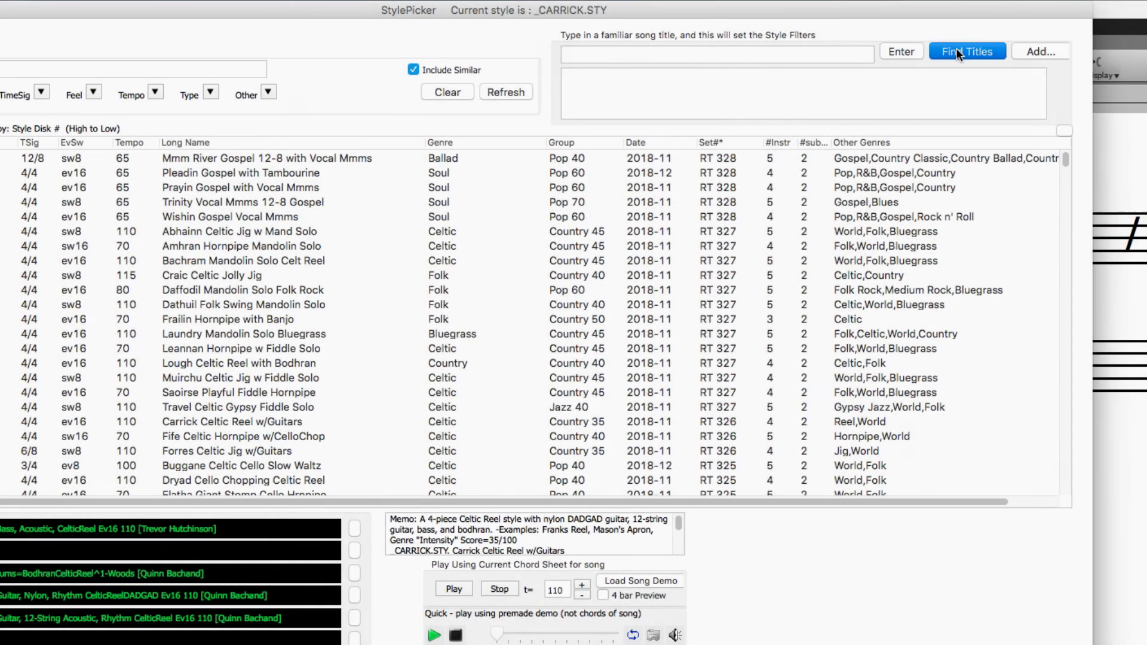
- Open the Song Titles Browser from the StylePicker and show its Other filter options
{"action": "left_click", "coordinate": [957, 51]}
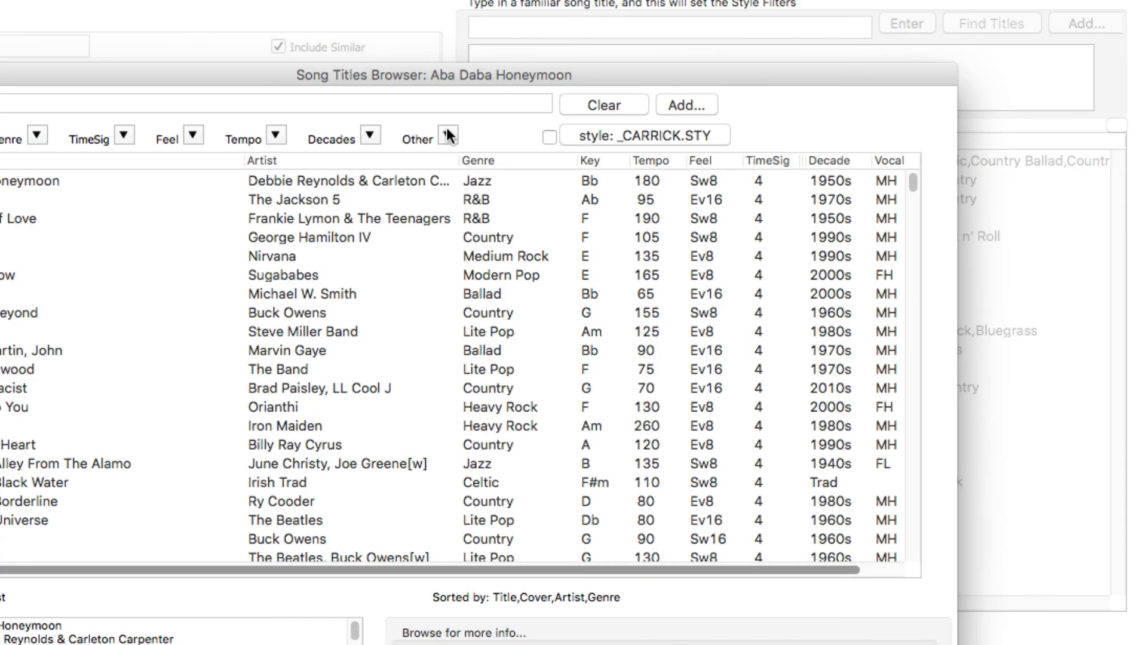
{"action": "left_click", "coordinate": [448, 135]}
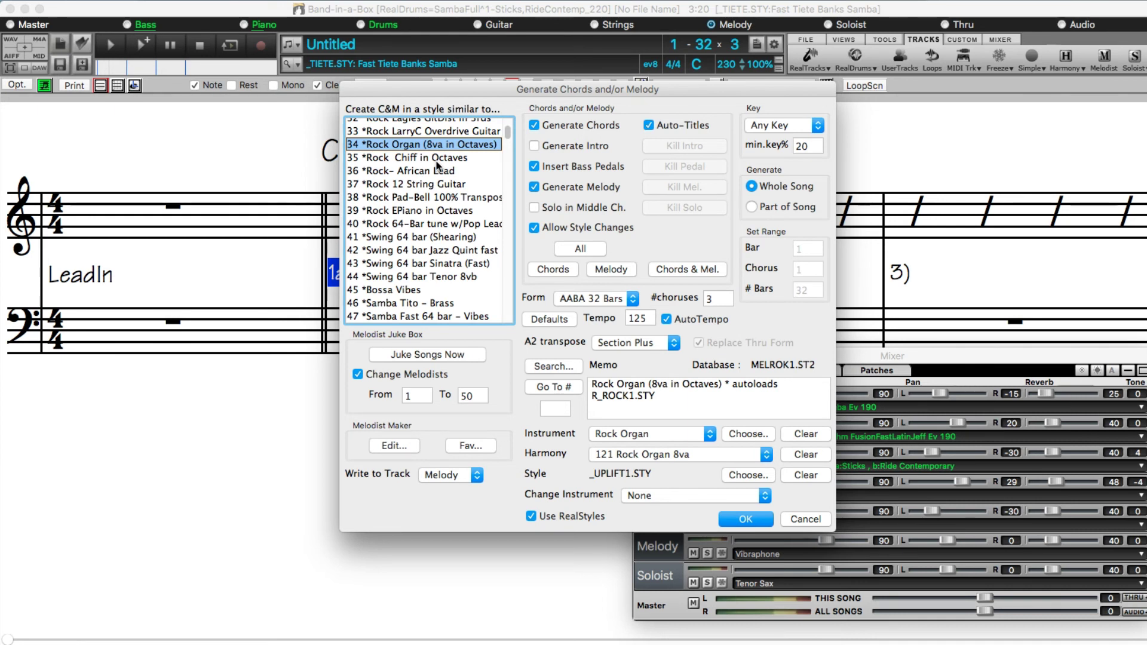
- Select melodist 47 Samba Fast 64 bar - Vibes for generating chords and melody
{"action": "left_click", "coordinate": [393, 317]}
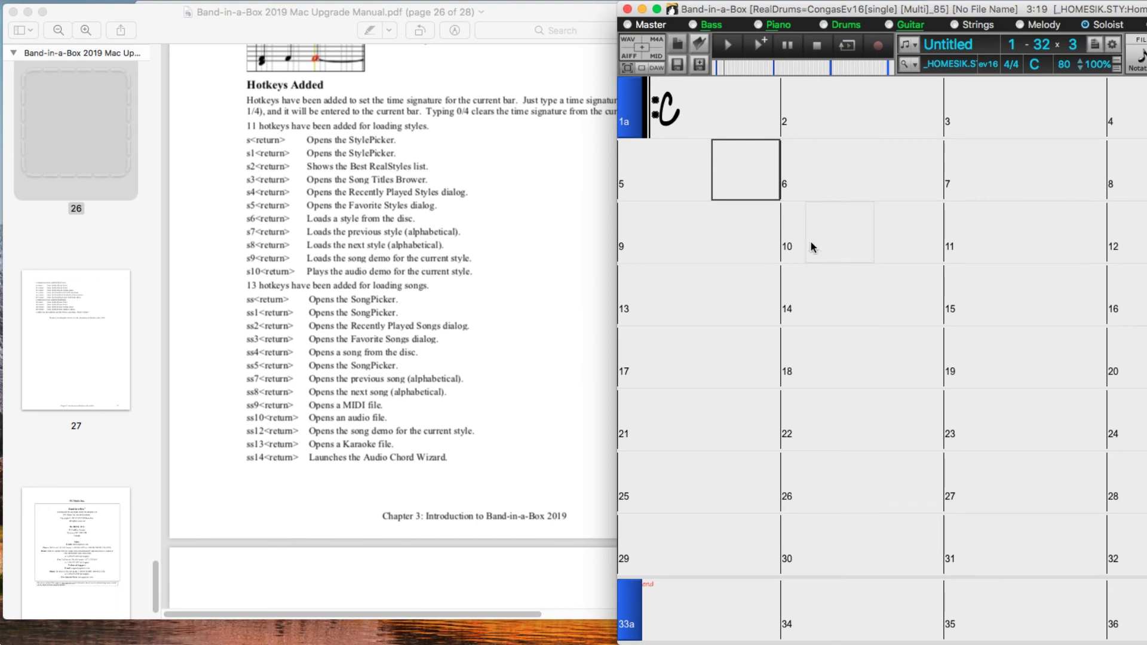
- Mark the s9 entry in the manual's hotkey list and enter s9 in bar 6 to load the current style's song demo
{"action": "left_click", "coordinate": [821, 174]}
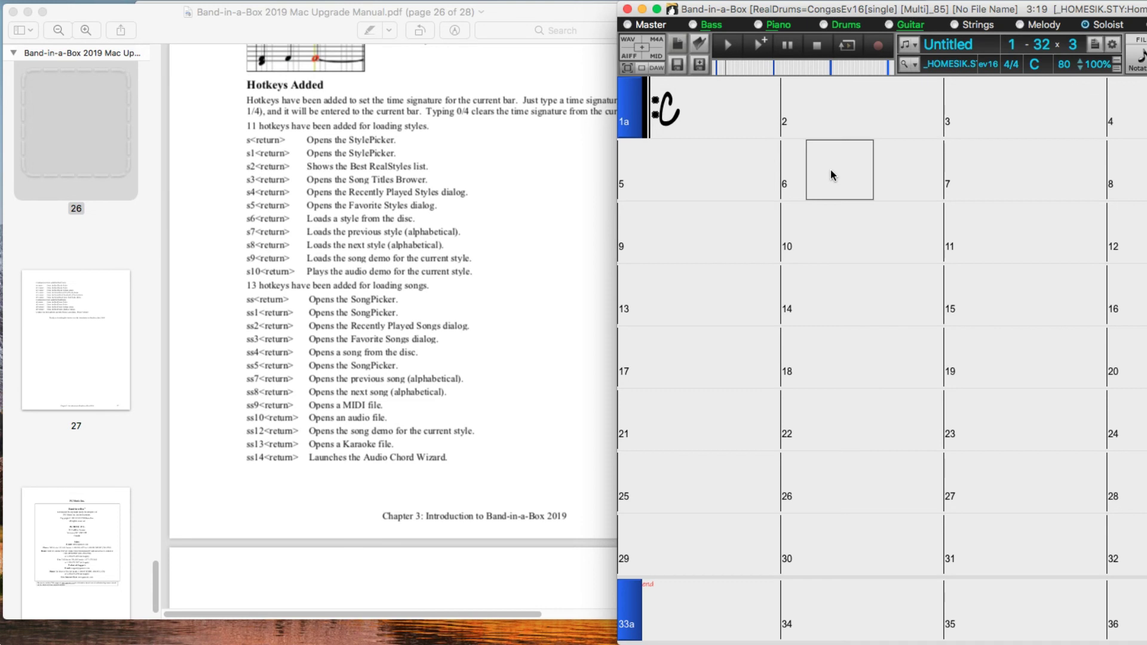
{"action": "key", "text": "Return"}
{"action": "left_click", "coordinate": [294, 258]}
{"action": "left_click_drag", "start_coordinate": [247, 258], "coordinate": [292, 258]}
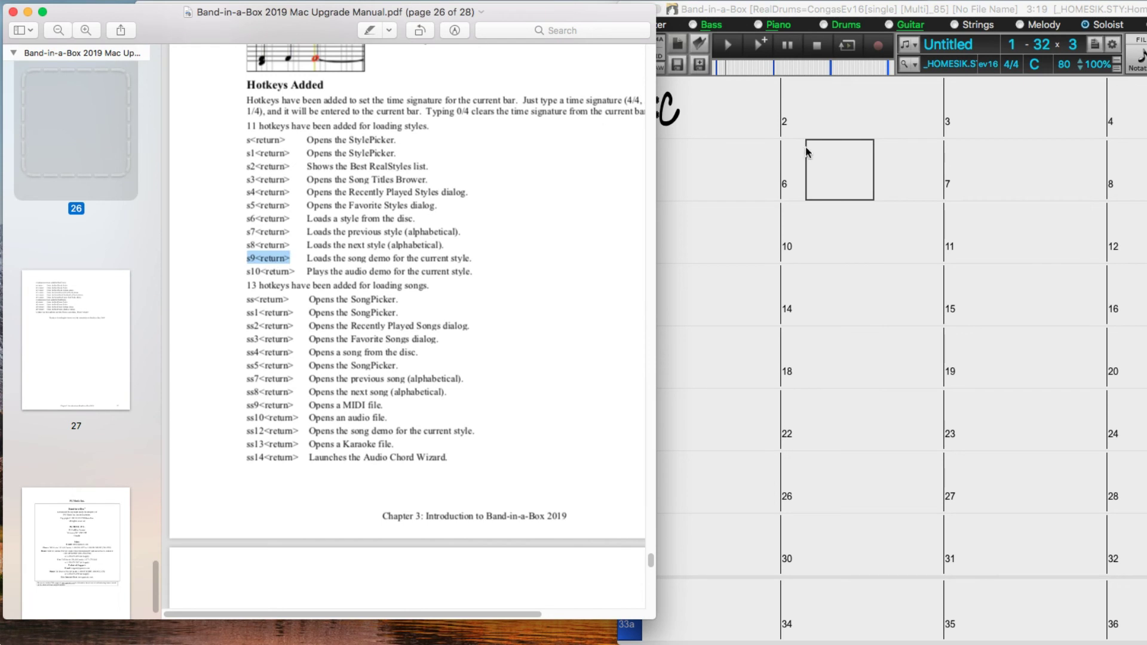
{"action": "left_click", "coordinate": [830, 159]}
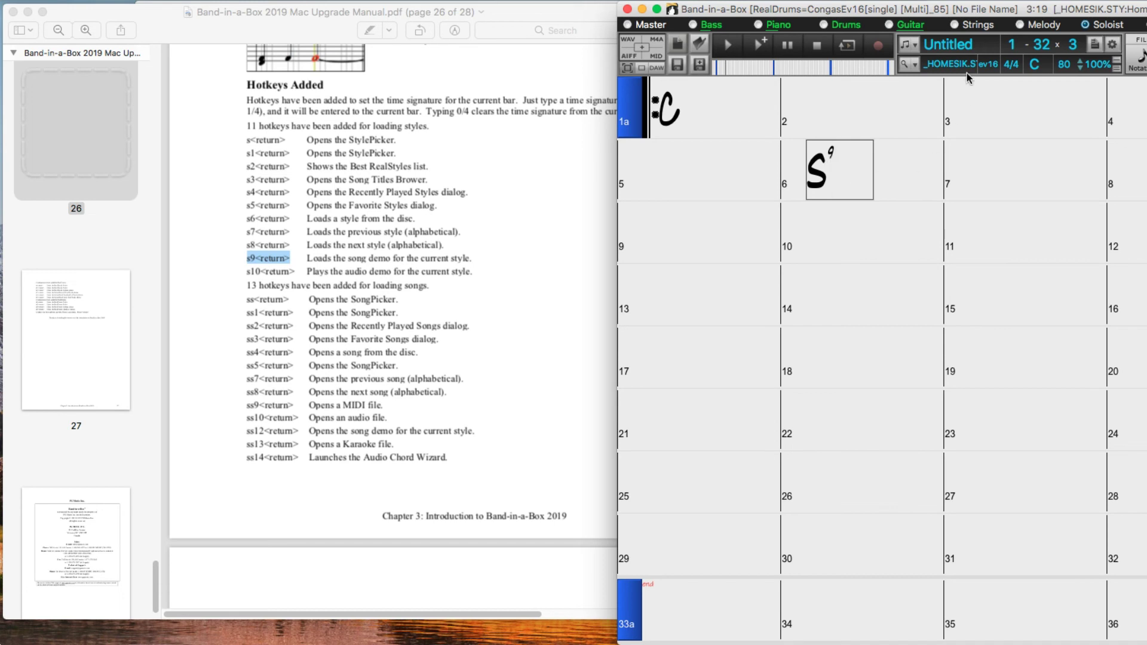
{"action": "key", "text": "Return"}
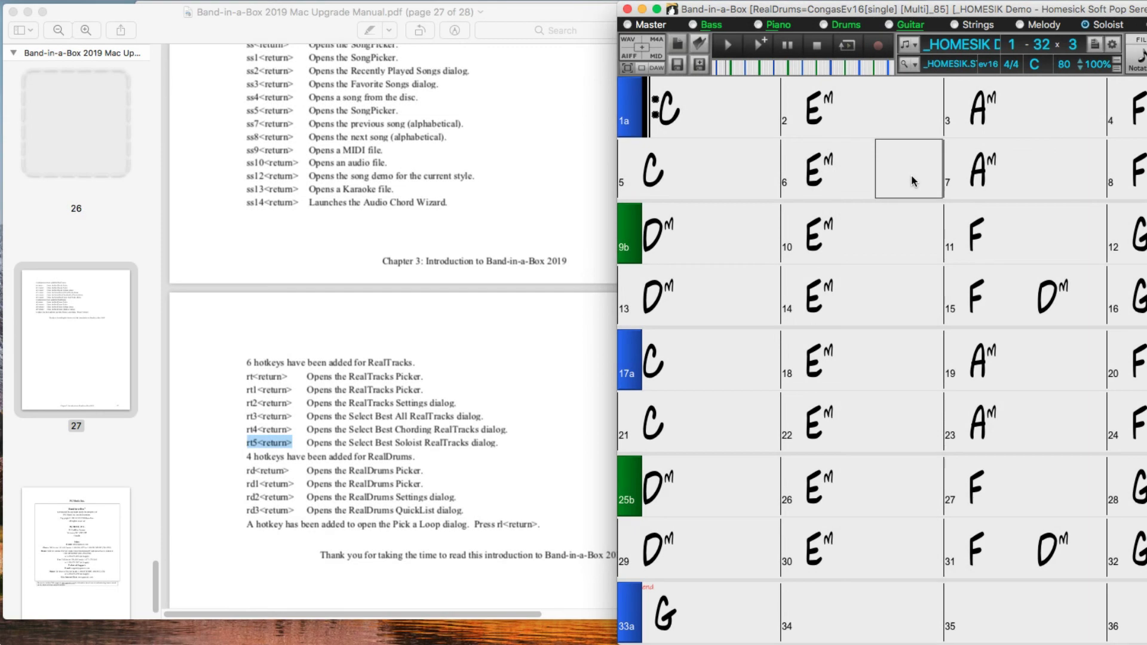
- Enter the rt5 command in the second half of bar 6 to call up the Select Best Soloist RealTracks dialog
{"action": "type", "text": "rt5"}
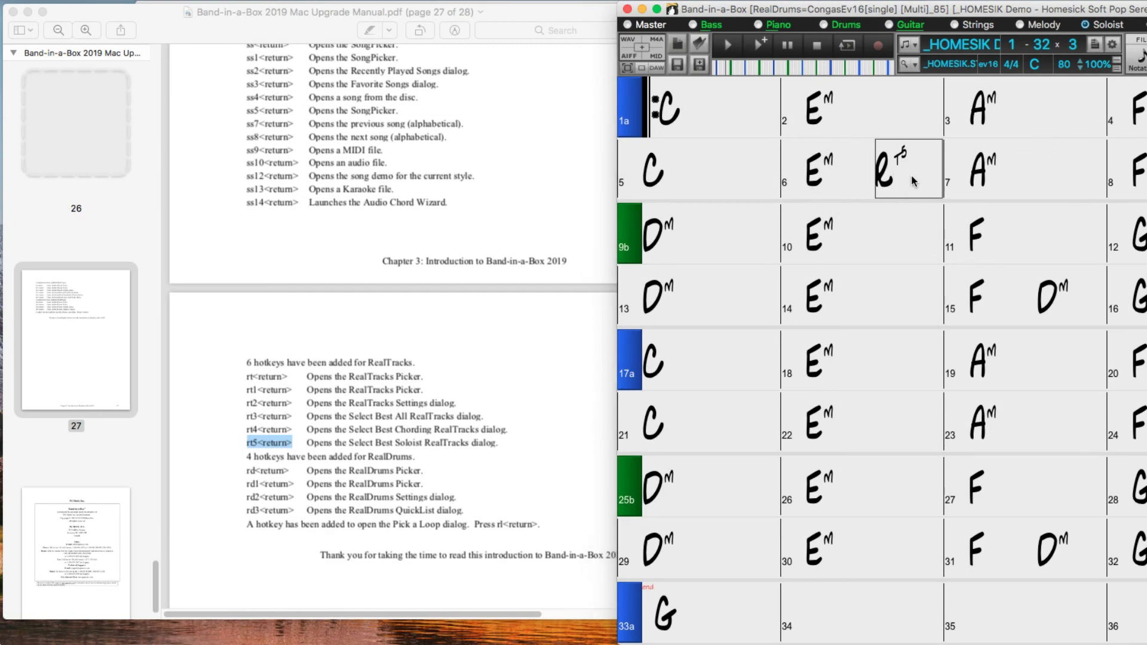
{"action": "key", "text": "Return"}
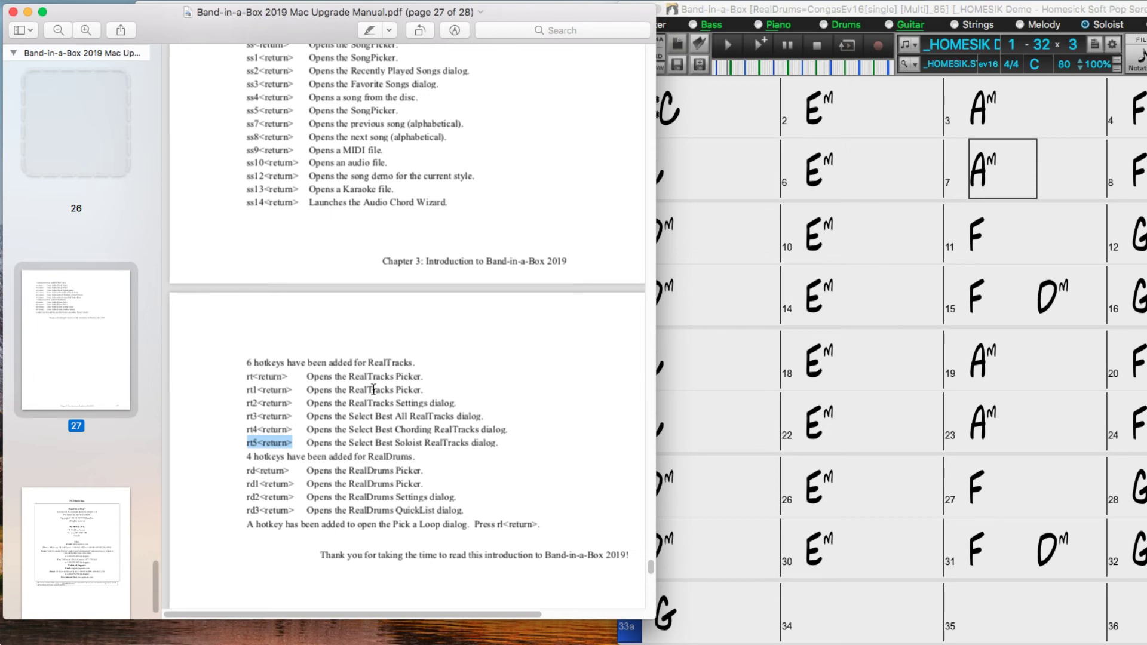
- Return to the manual's time signature hotkeys, enlarge the chord sheet window and set bar 6's time signature to 3/4
{"action": "scroll", "coordinate": [374, 390], "scroll_direction": "up", "scroll_amount": 5}
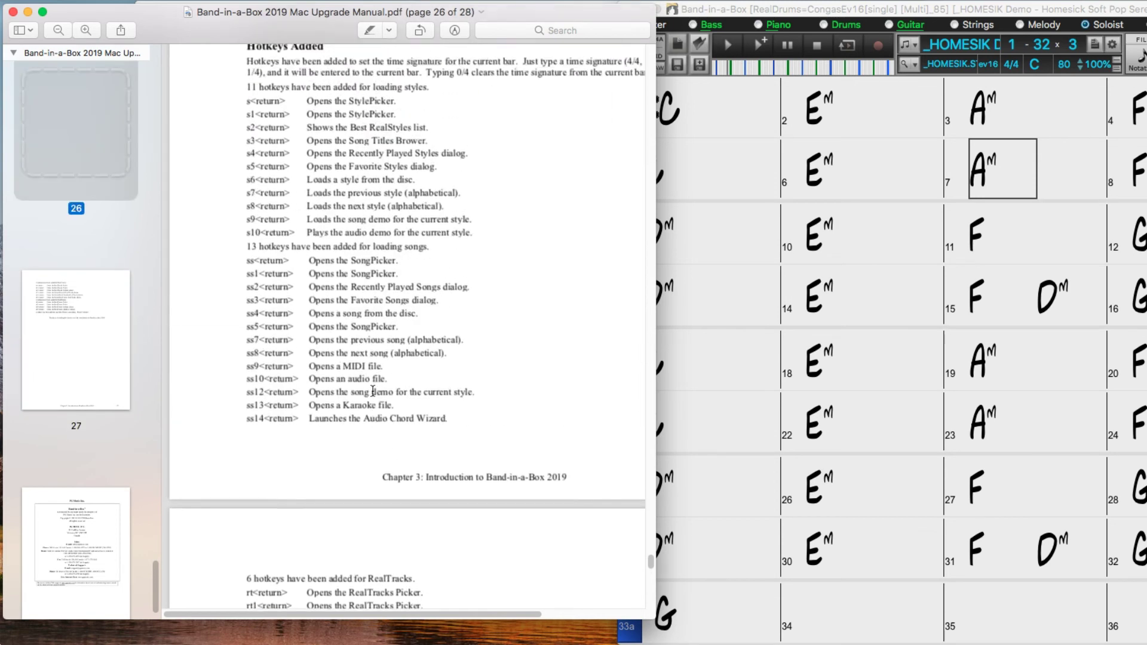
{"action": "scroll", "coordinate": [374, 390], "scroll_direction": "up", "scroll_amount": 1}
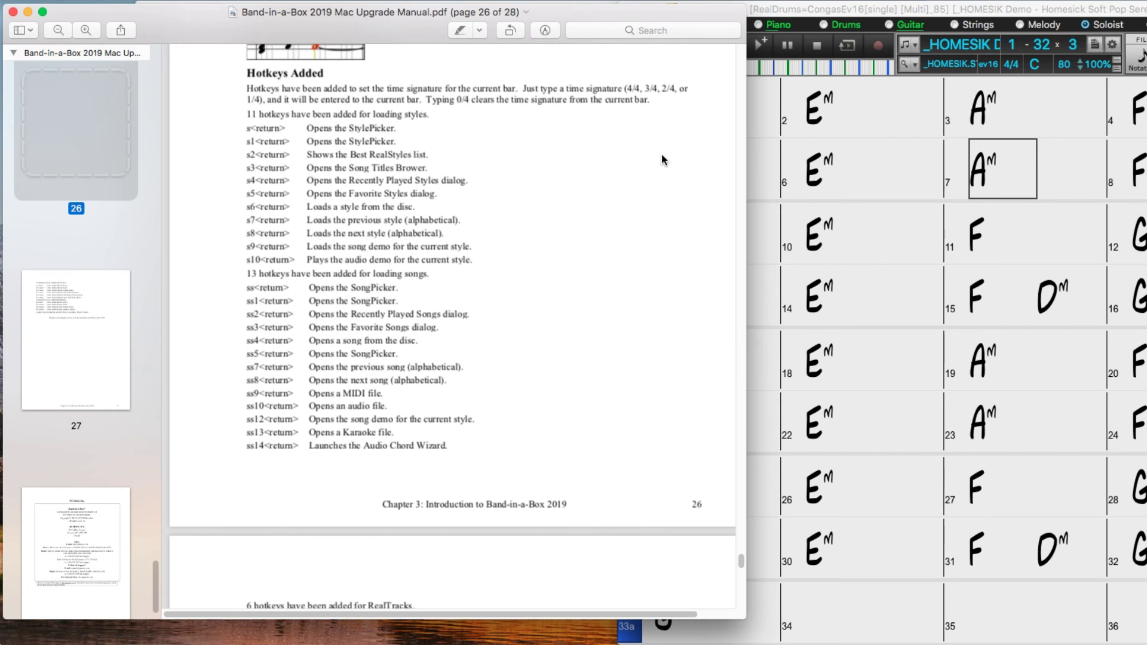
{"action": "double_click", "coordinate": [835, 12]}
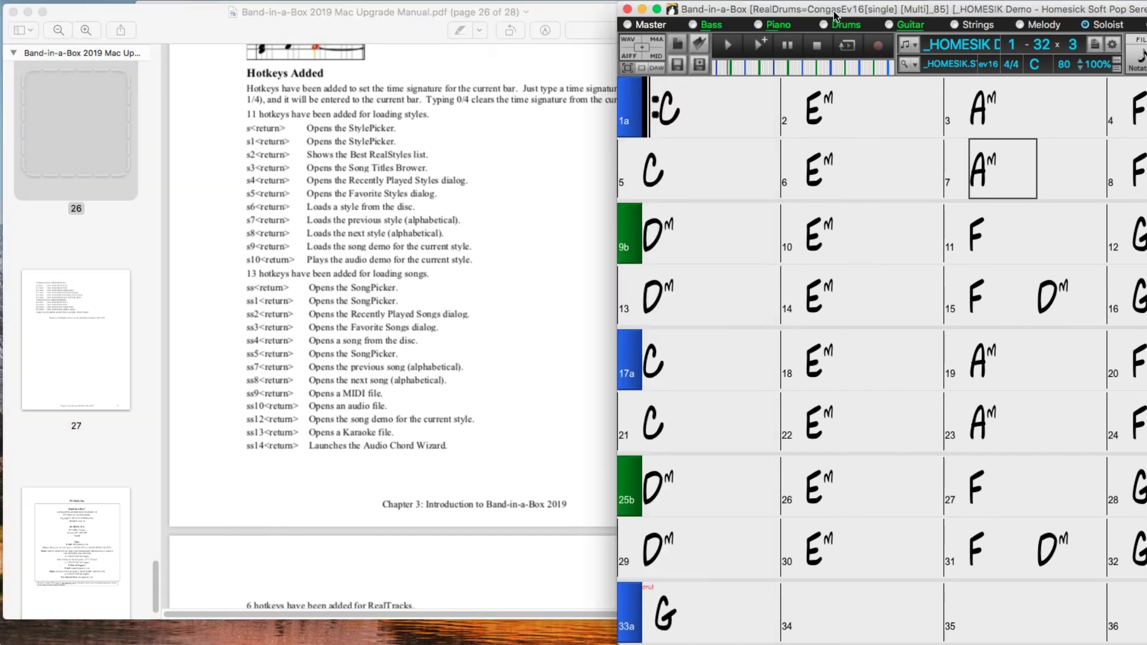
{"action": "left_click", "coordinate": [396, 177]}
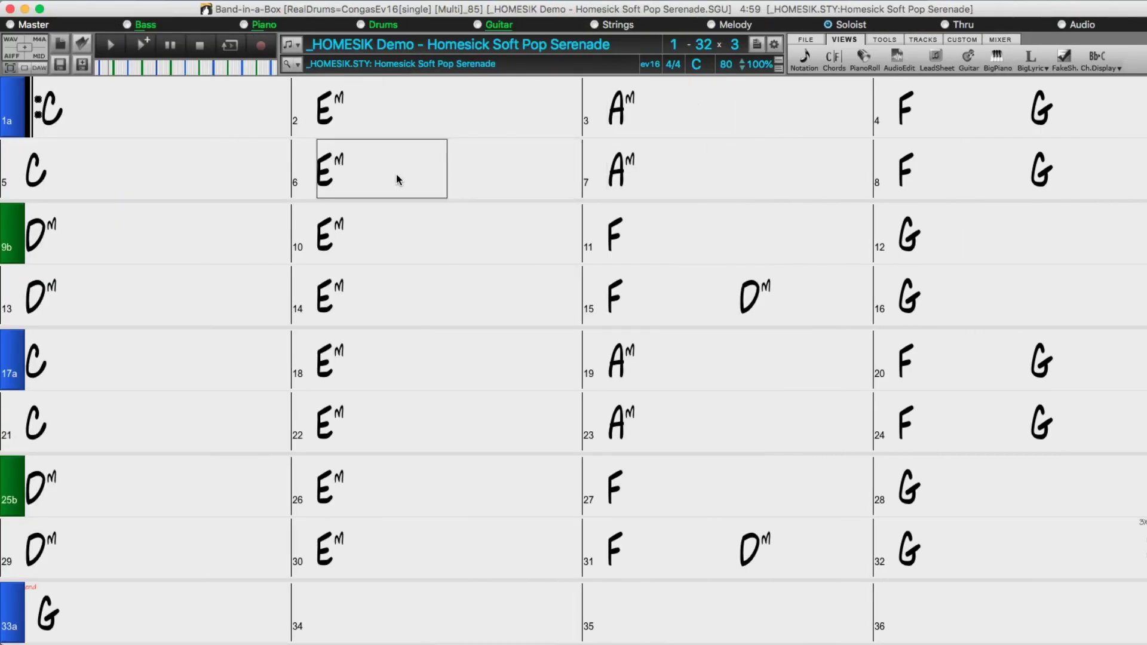
{"action": "type", "text": "3/4"}
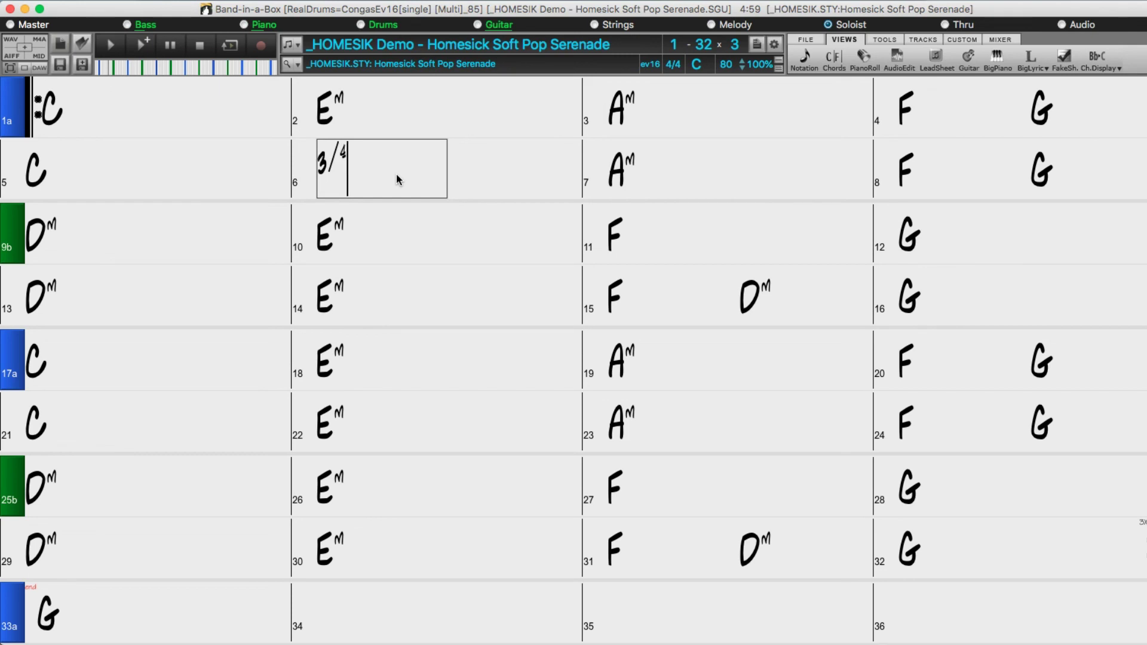
{"action": "key", "text": "Return"}
{"action": "right_click", "coordinate": [396, 173]}
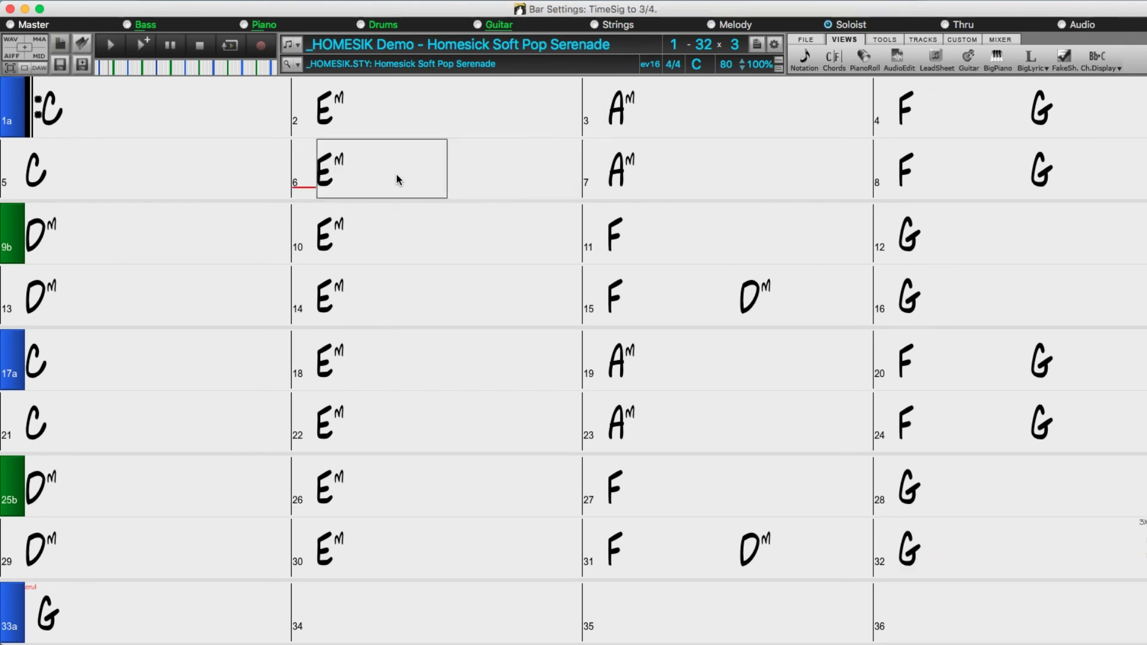
{"action": "left_click", "coordinate": [377, 321]}
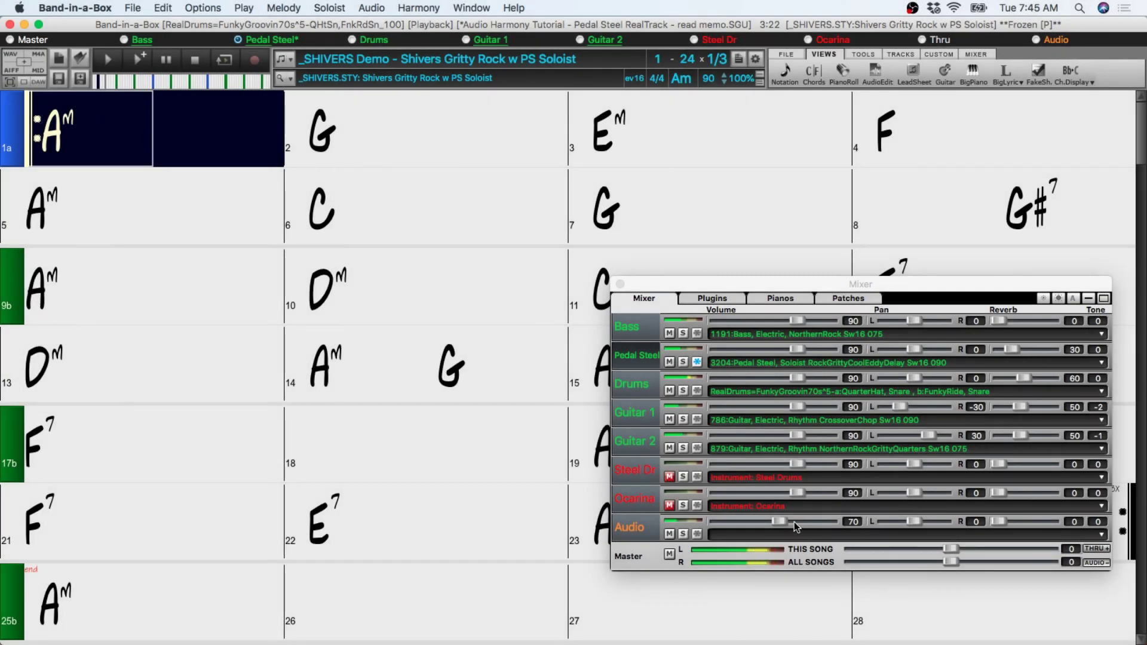
- Adjust the Audio track's volume in the mixer
{"action": "left_click", "coordinate": [780, 521]}
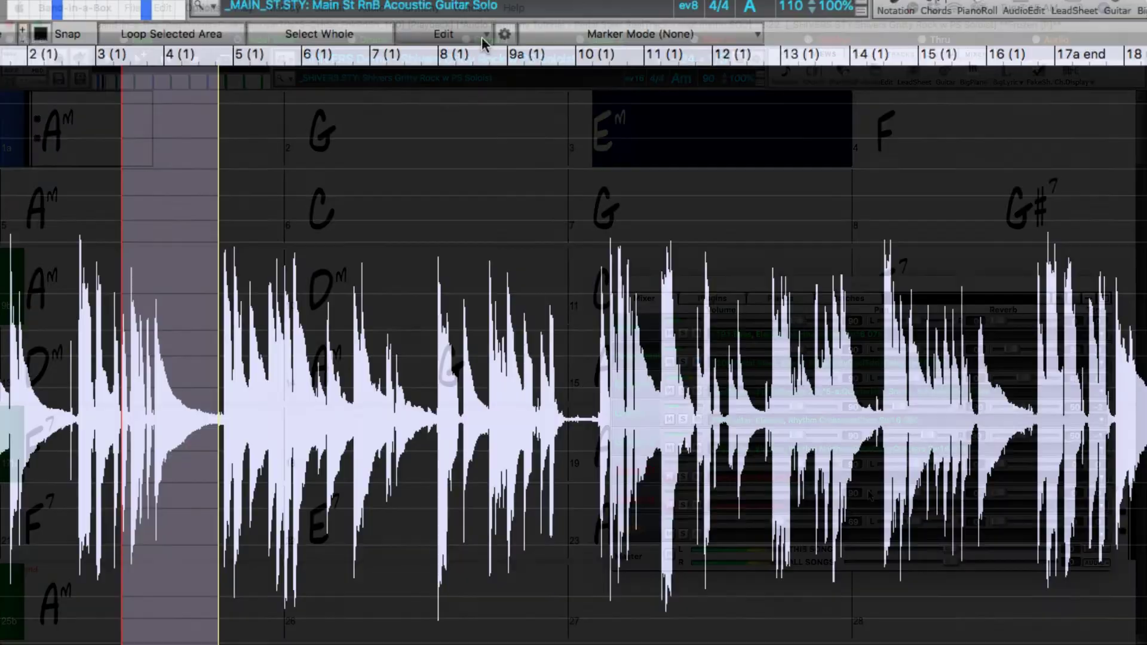
- Start harmonizing the selected audio region based on chords and lower the volume of harmony Voice 1
{"action": "left_click", "coordinate": [482, 36]}
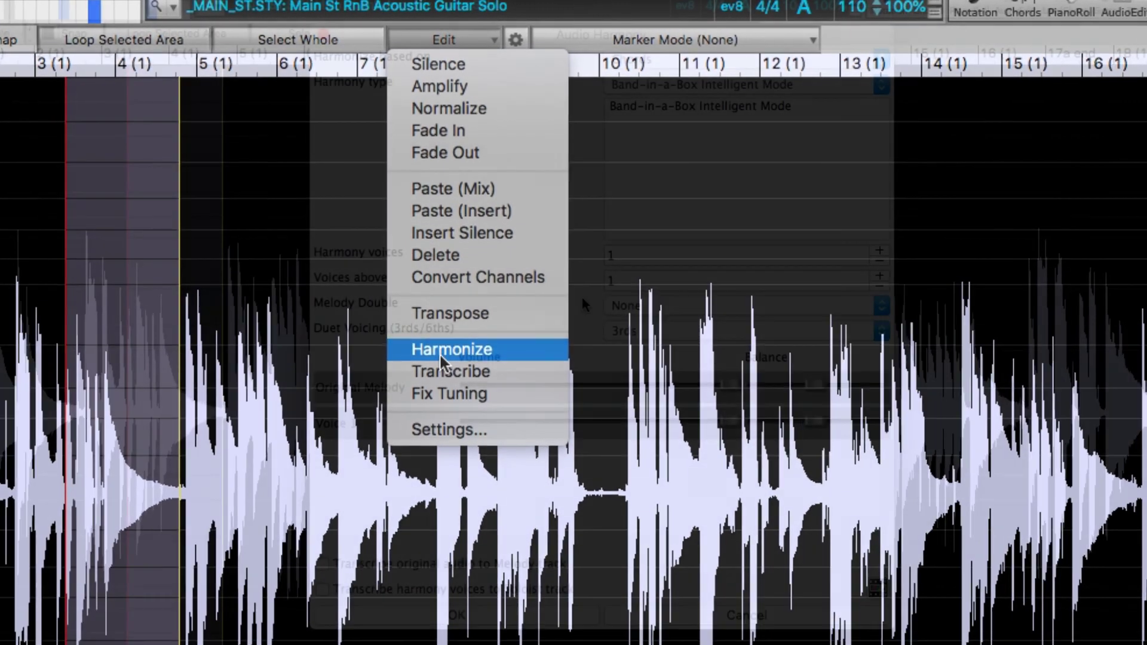
{"action": "left_click", "coordinate": [440, 351]}
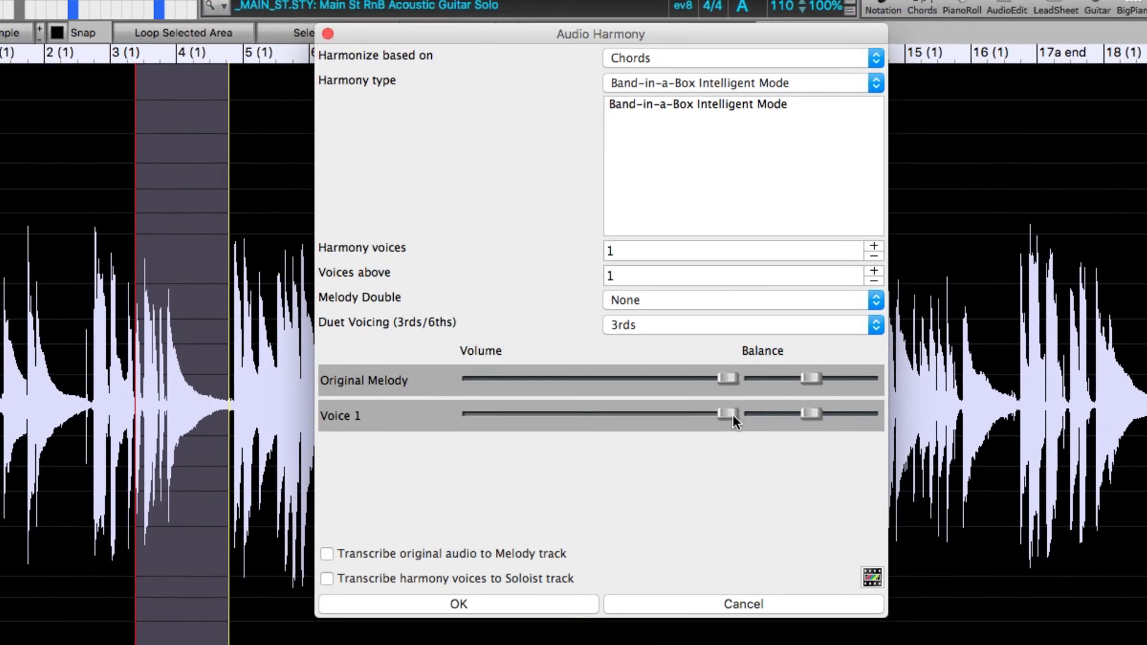
{"action": "left_click_drag", "start_coordinate": [733, 414], "coordinate": [680, 414]}
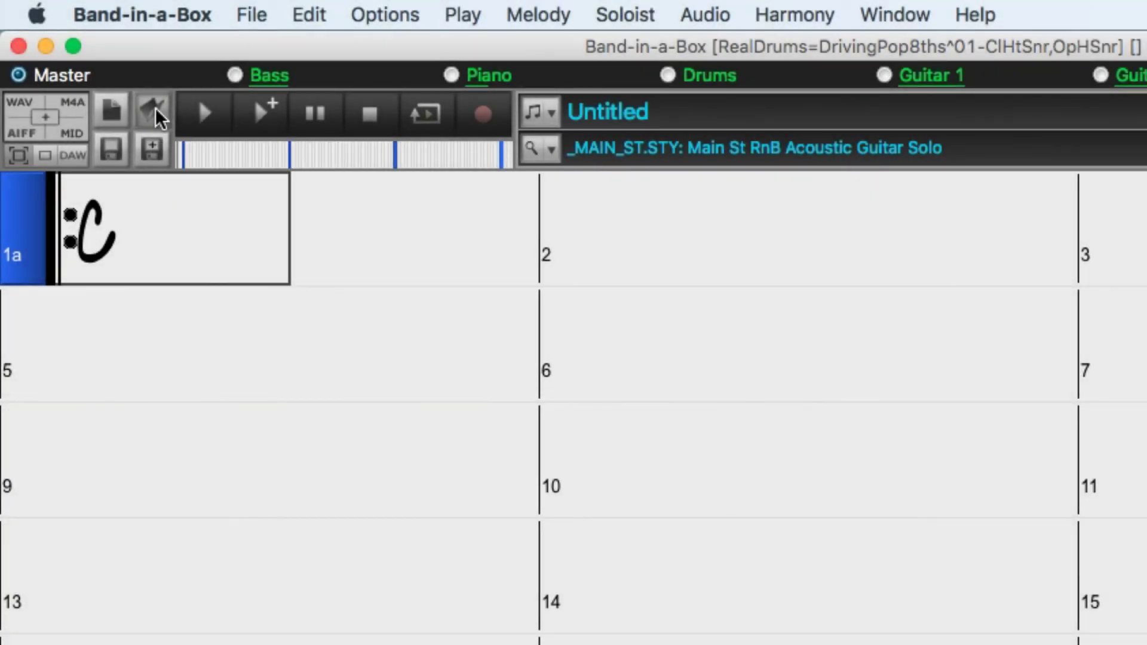
- Open the song Audio Harmony Tutorial - Vocal Mmms - read memo.SGU from the Tutorials folder's Tutorial - BB2019 subfolder
{"action": "left_click", "coordinate": [155, 108]}
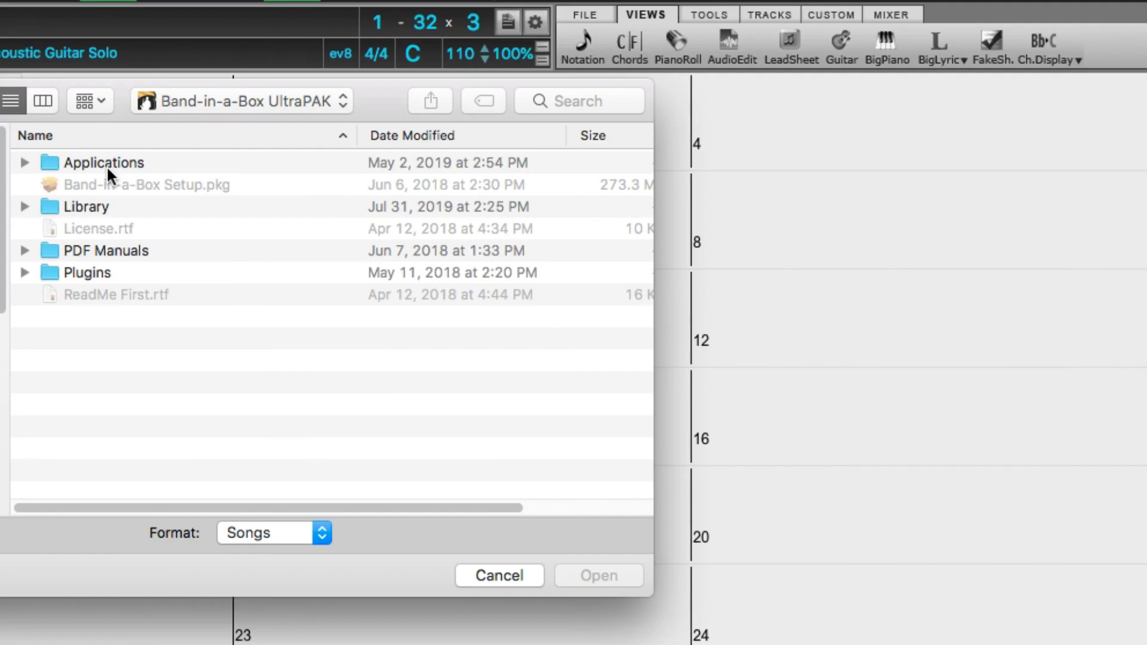
{"action": "double_click", "coordinate": [120, 162]}
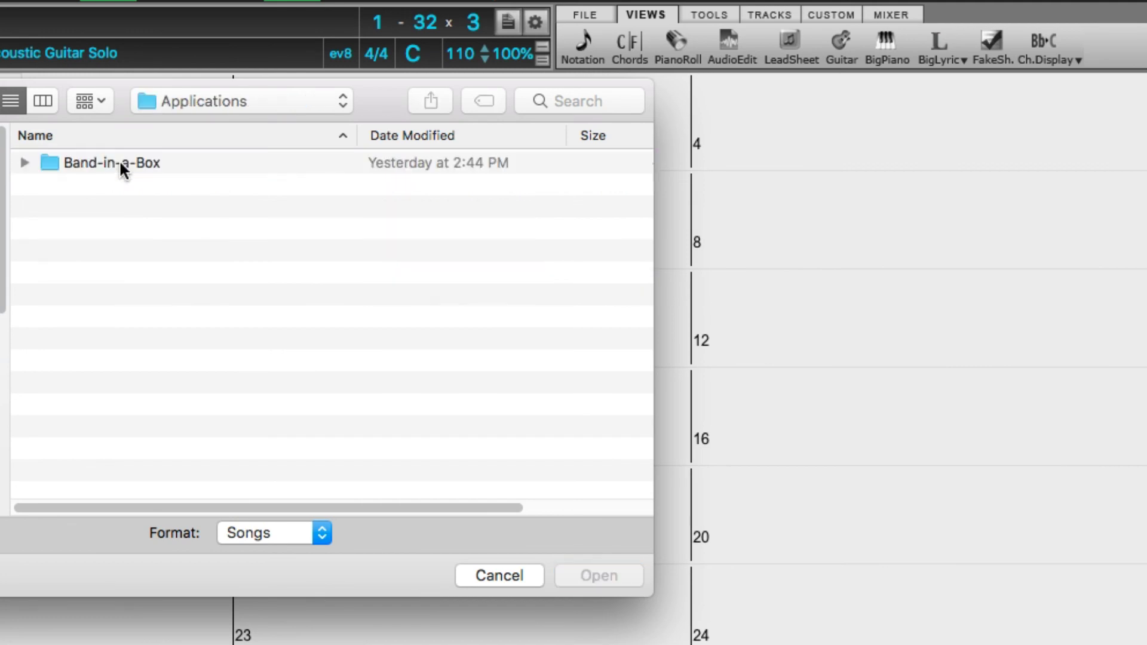
{"action": "double_click", "coordinate": [120, 161]}
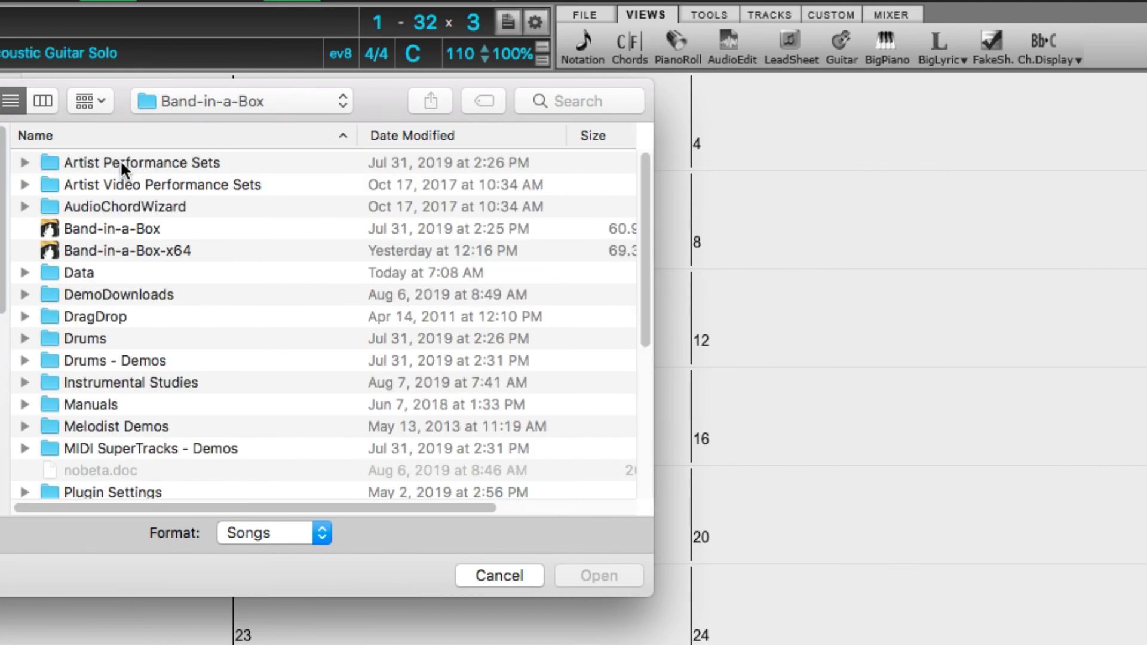
{"action": "scroll", "coordinate": [121, 162], "scroll_direction": "down", "scroll_amount": 10}
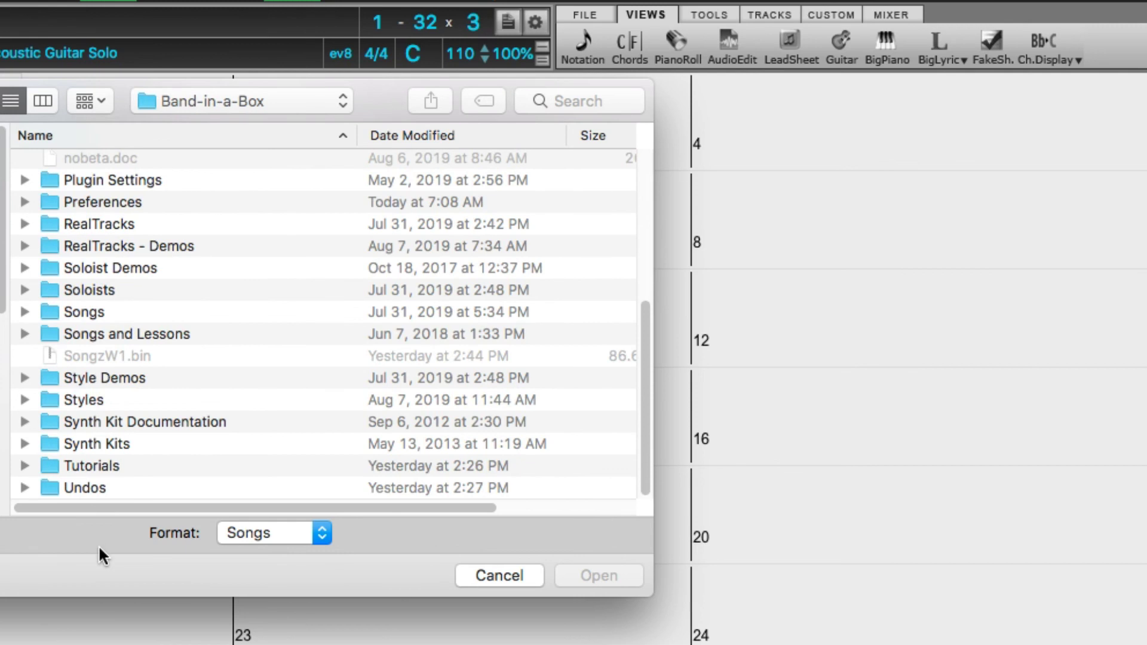
{"action": "double_click", "coordinate": [95, 466]}
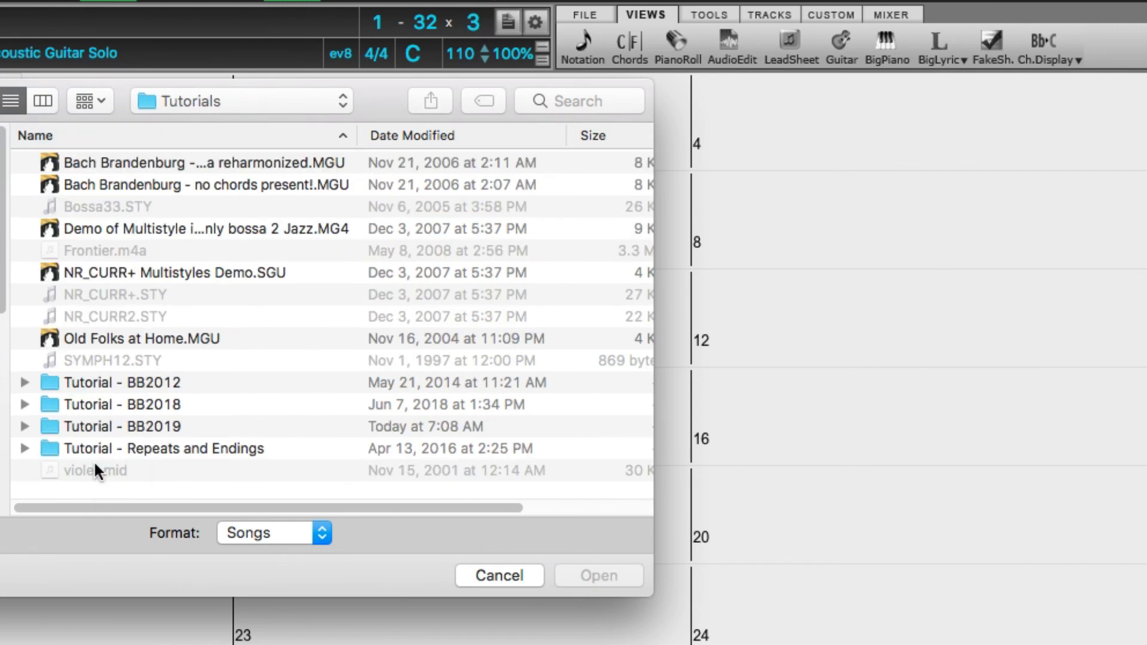
{"action": "double_click", "coordinate": [124, 425]}
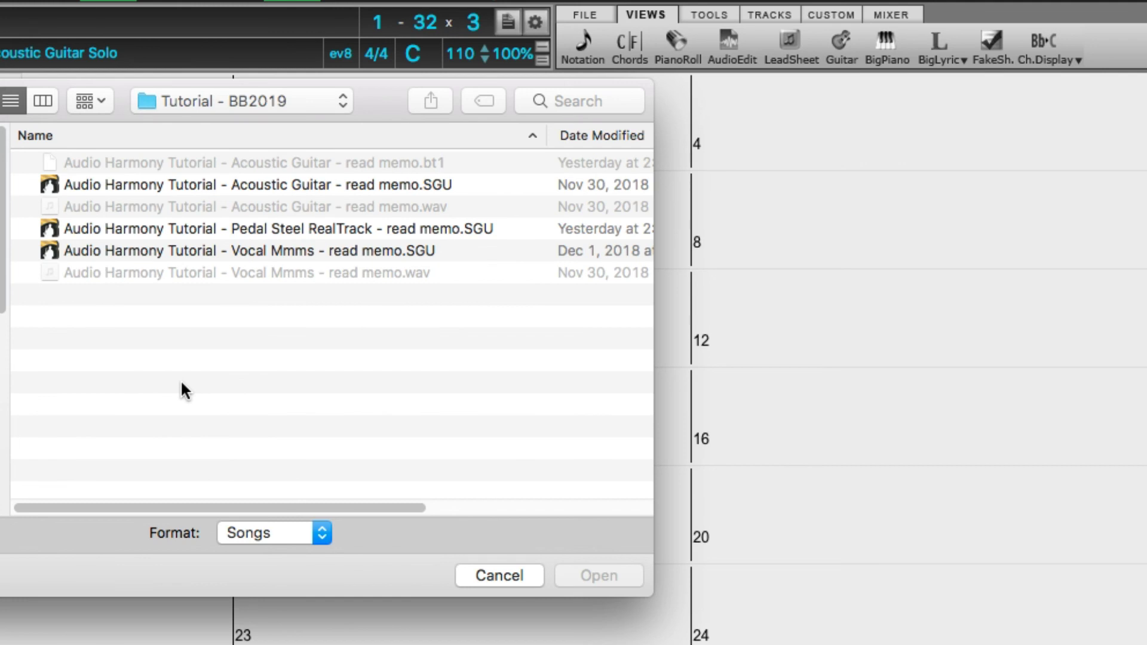
{"action": "left_click", "coordinate": [231, 250]}
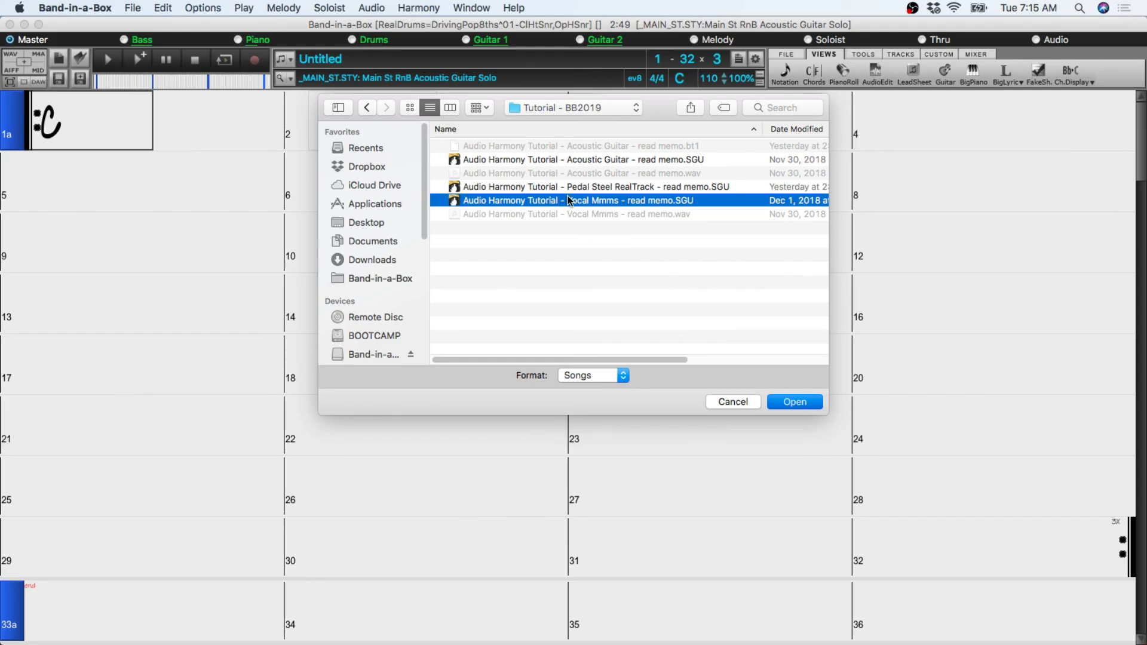
{"action": "double_click", "coordinate": [242, 251]}
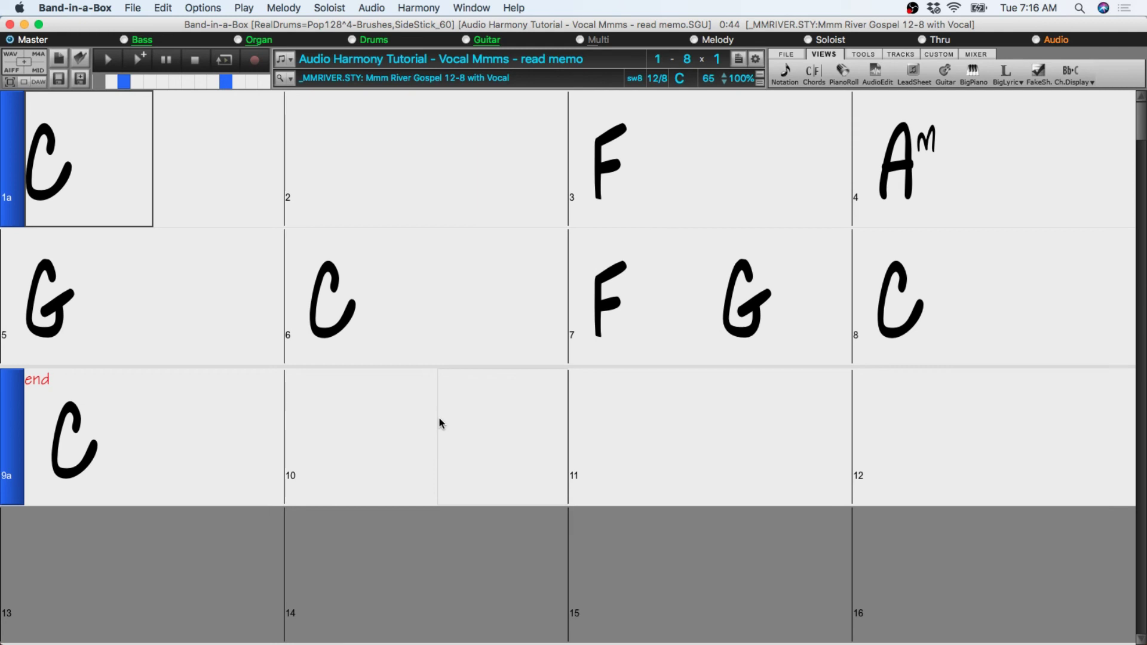
- Show the song's vocal recording in the audio editor and play it back from just before bar 1
{"action": "left_click", "coordinate": [875, 74]}
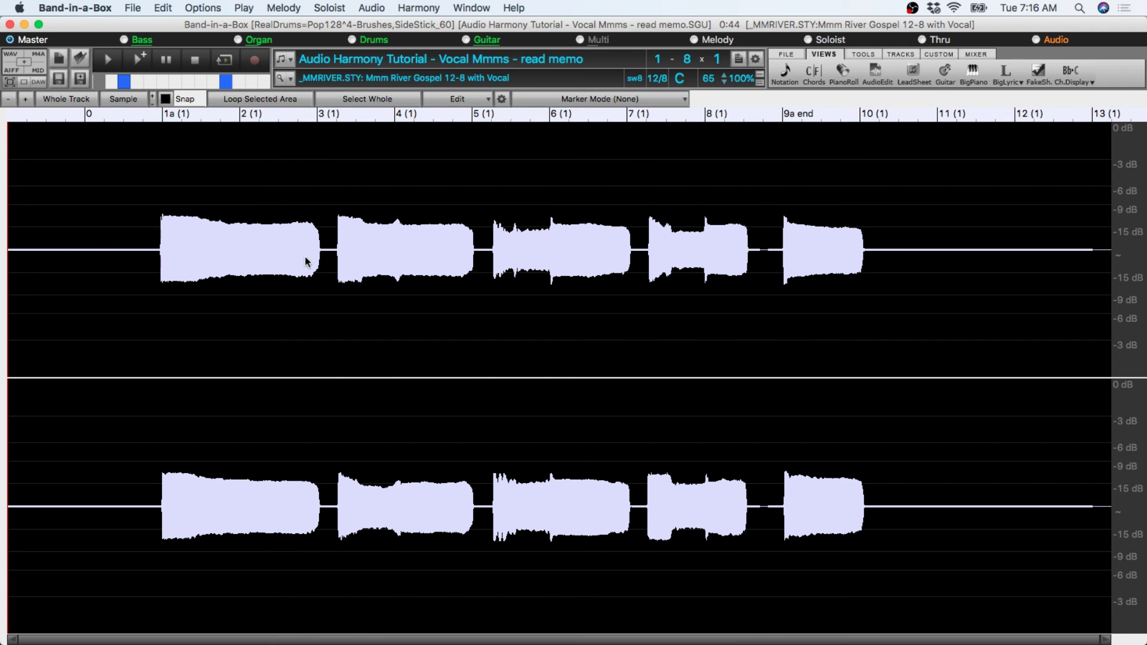
{"action": "left_click", "coordinate": [156, 252]}
{"action": "key", "text": "space"}
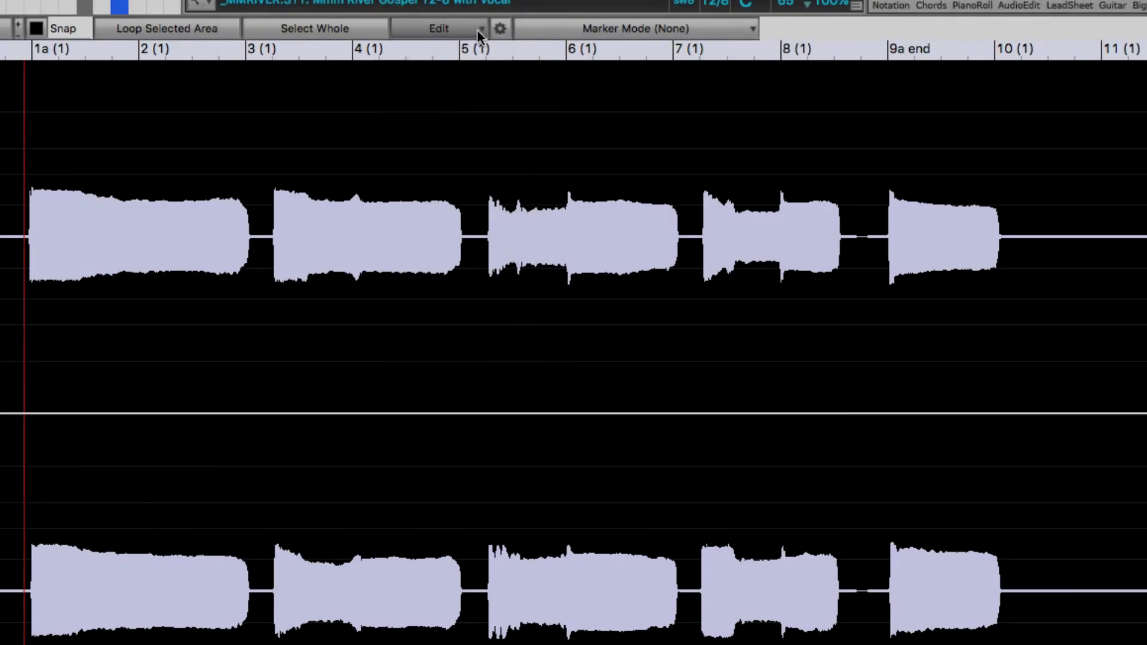
- Harmonize the vocal audio based on chords with 2 harmony voices, 1 of them above the melody
{"action": "left_click", "coordinate": [476, 30]}
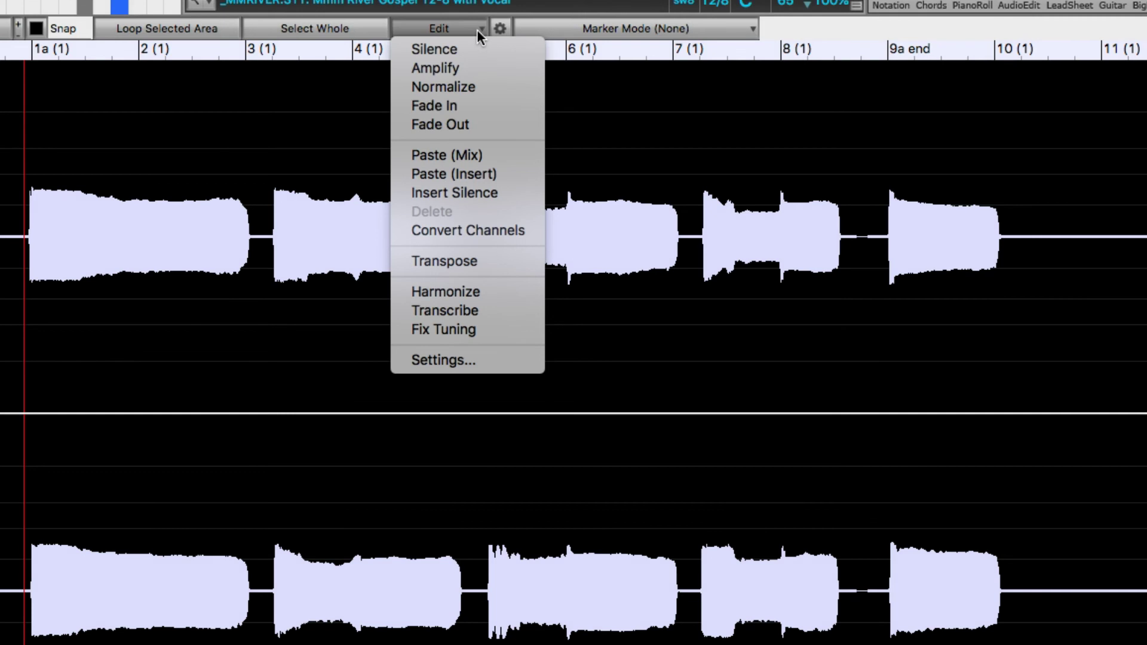
{"action": "left_click", "coordinate": [522, 293]}
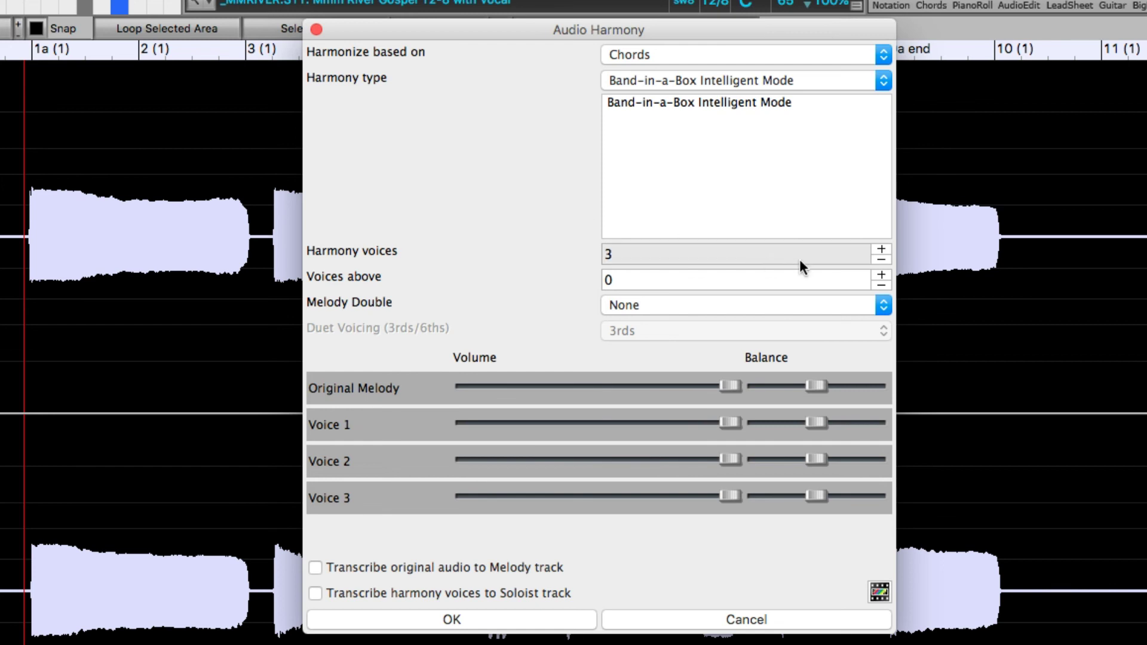
{"action": "left_click", "coordinate": [881, 259]}
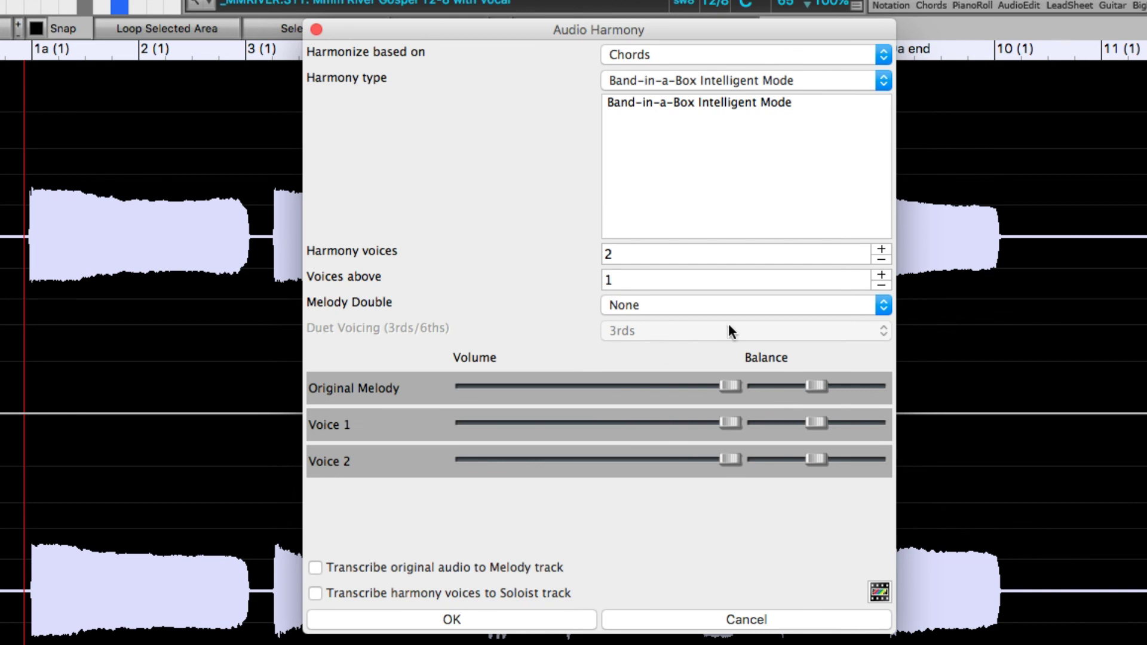
{"action": "left_click", "coordinate": [575, 621]}
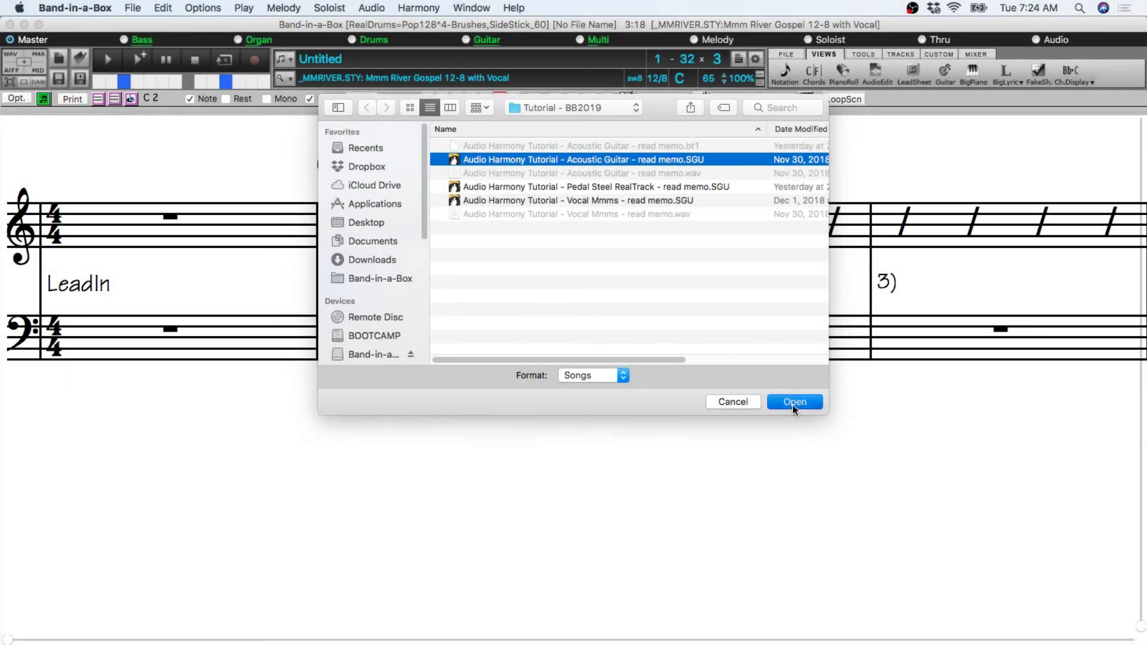
- Open Audio Harmony Tutorial - Acoustic Guitar - read memo.SGU and listen to its guitar audio from bar 1 and from late bar 2
{"action": "left_click", "coordinate": [795, 402]}
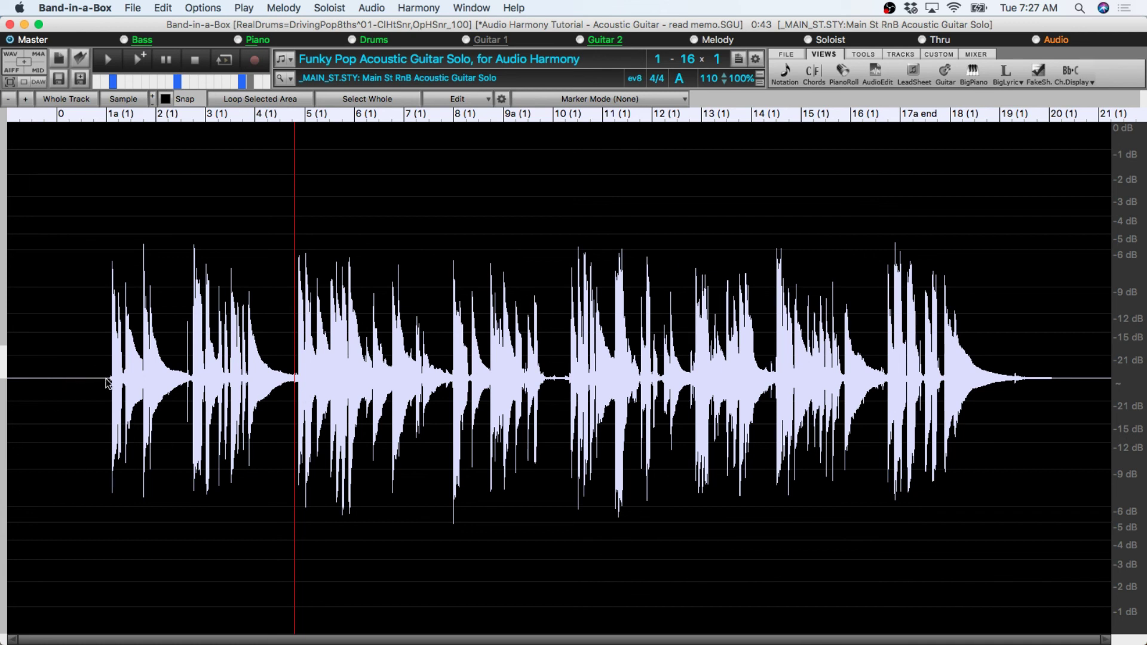
{"action": "key", "text": "space"}
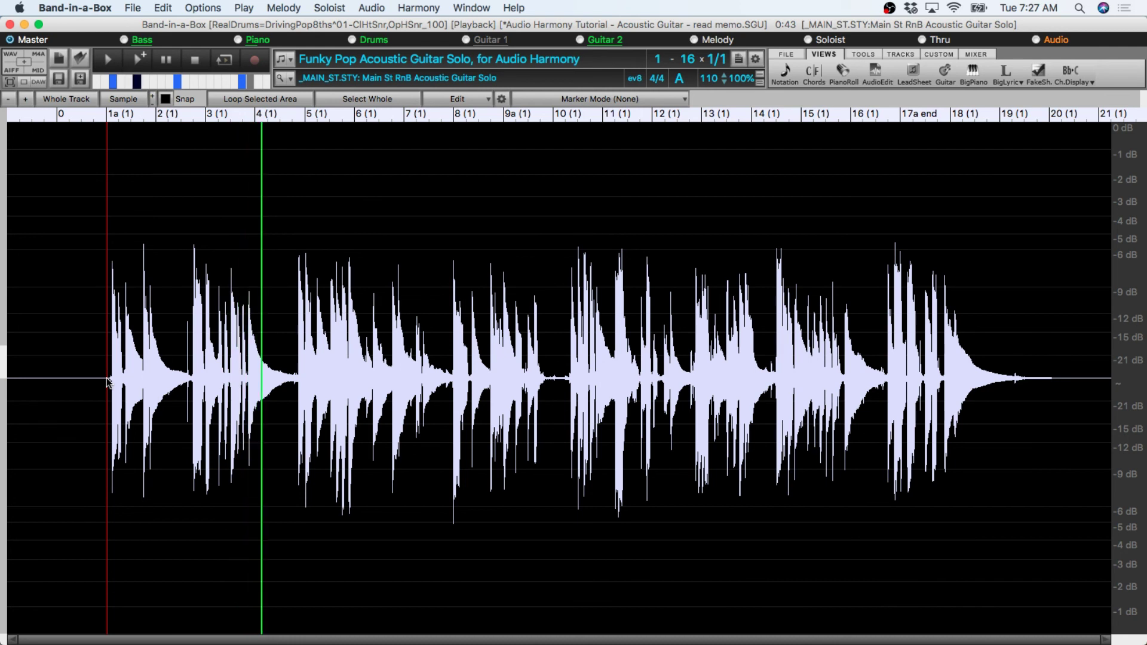
{"action": "key", "text": "space"}
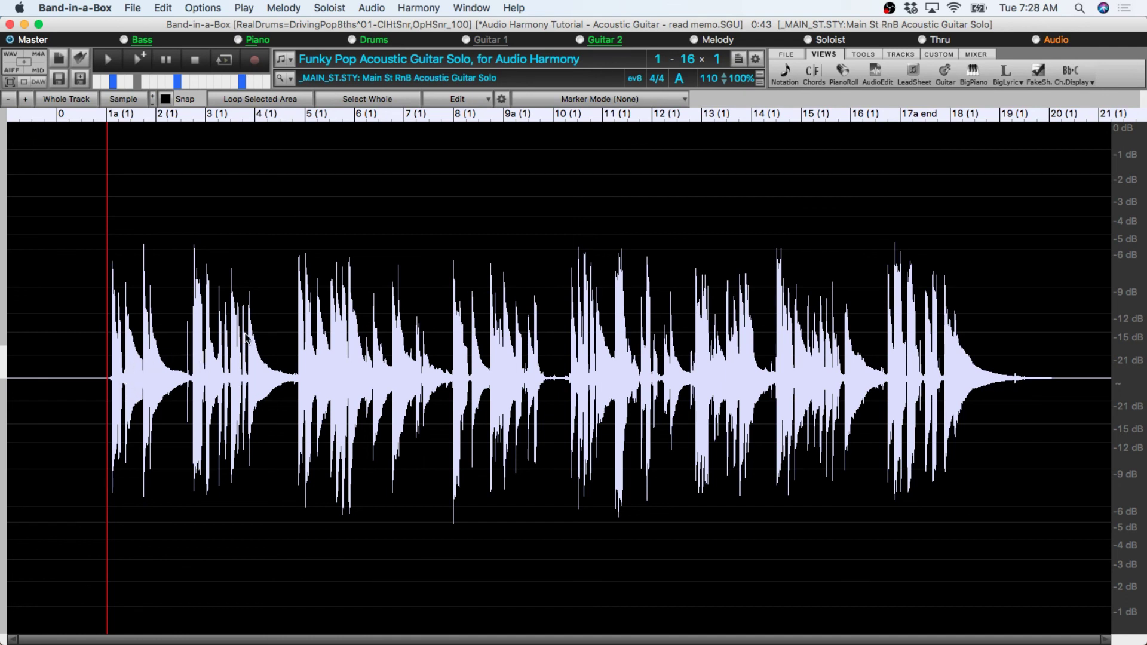
{"action": "left_click", "coordinate": [189, 389]}
{"action": "key", "text": "space"}
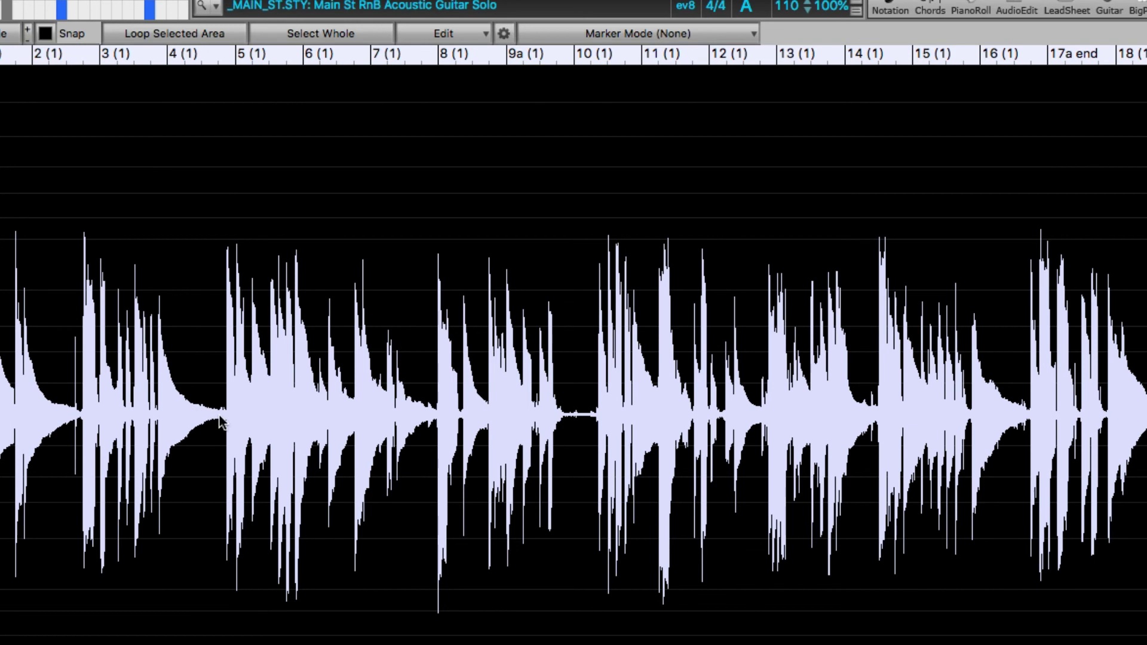
- Harmonize the guitar phrase from mid-bar 3 to late bar 4 with 1 voice above in 3rds, lowering Voice 1's volume slightly
{"action": "left_click", "coordinate": [285, 387]}
{"action": "left_click_drag", "start_coordinate": [207, 425], "coordinate": [125, 445]}
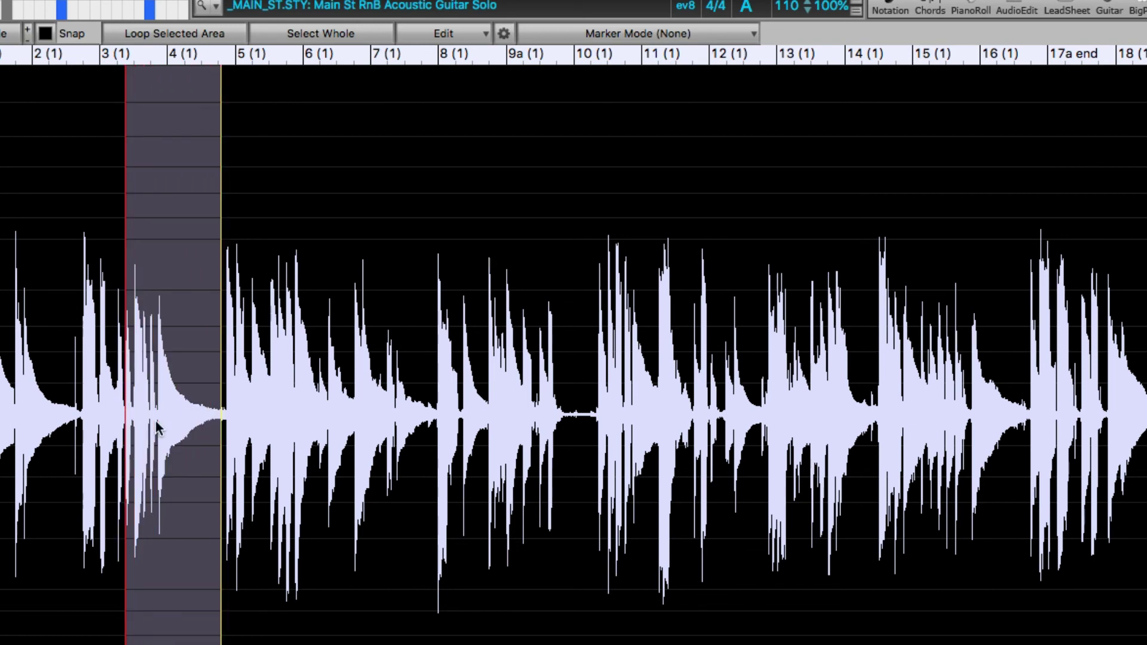
{"action": "left_click", "coordinate": [481, 37]}
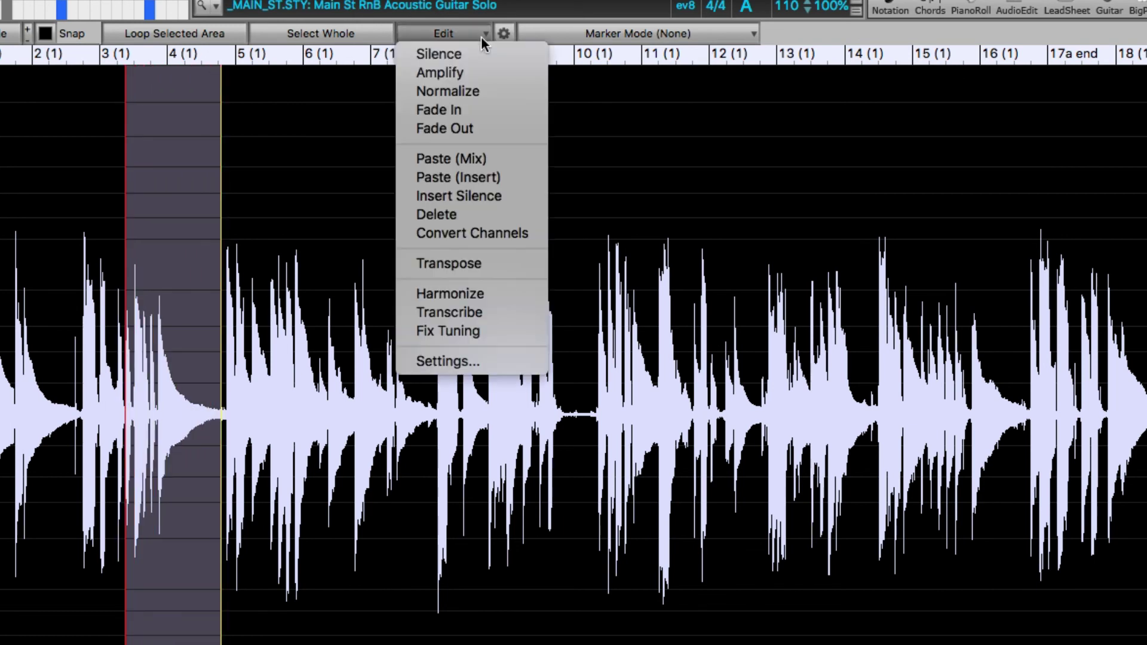
{"action": "left_click", "coordinate": [440, 296]}
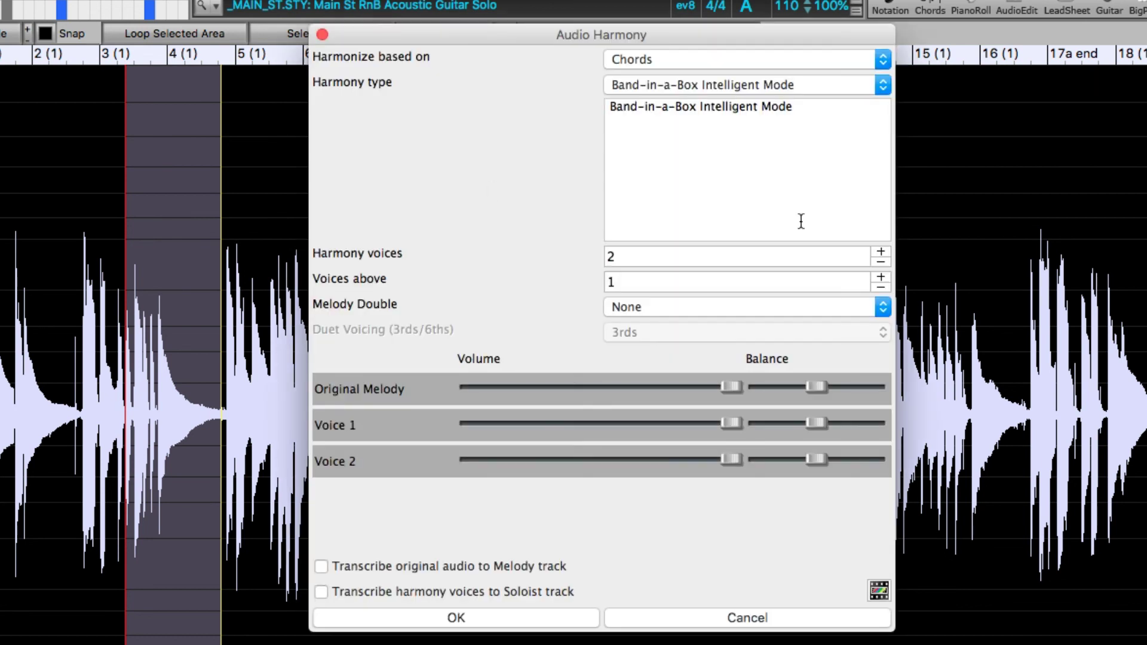
{"action": "left_click", "coordinate": [880, 261]}
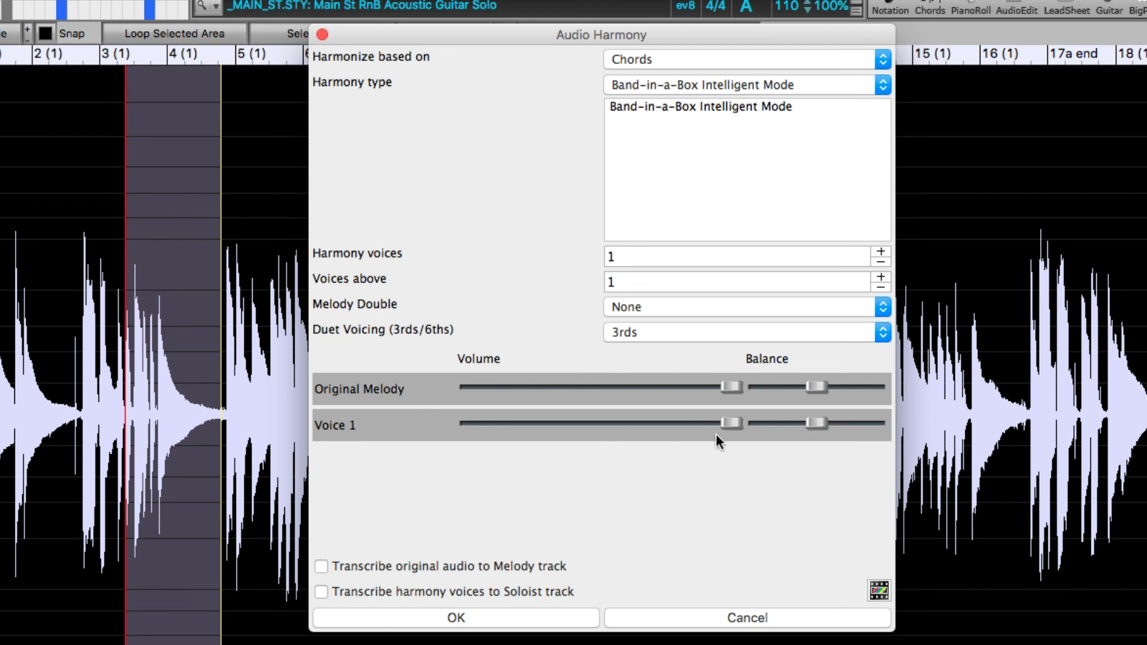
{"action": "left_click_drag", "start_coordinate": [738, 424], "coordinate": [721, 425]}
{"action": "left_click", "coordinate": [498, 623]}
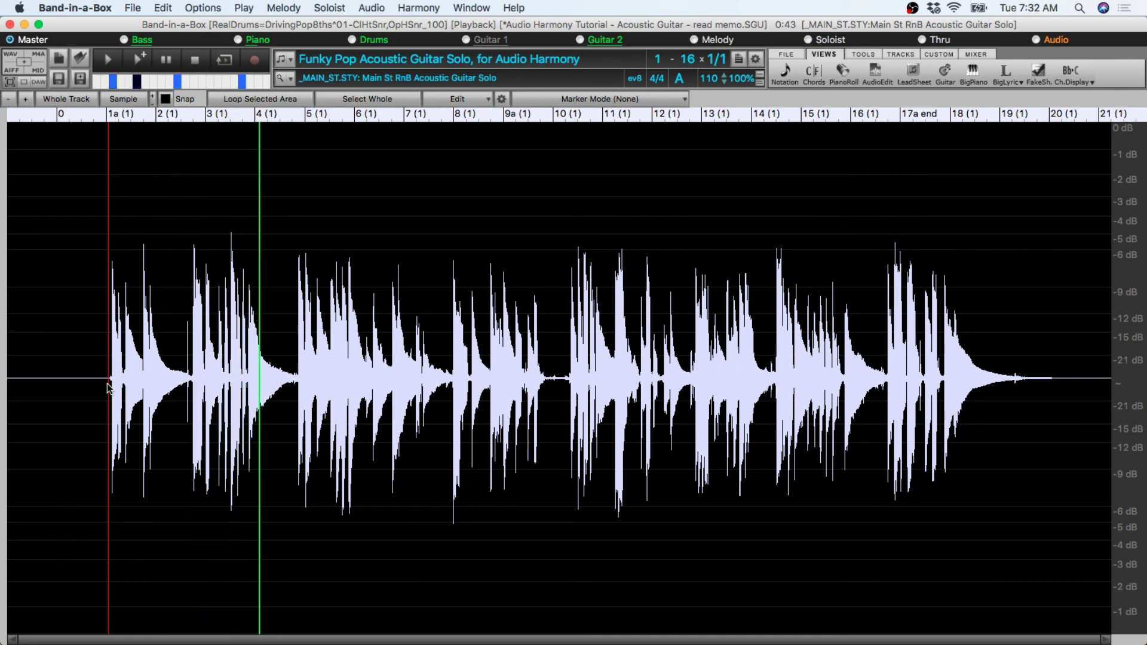
- Finish listening to the harmonized phrase and play the guitar audio from just before bar 5
{"action": "key", "text": "space"}
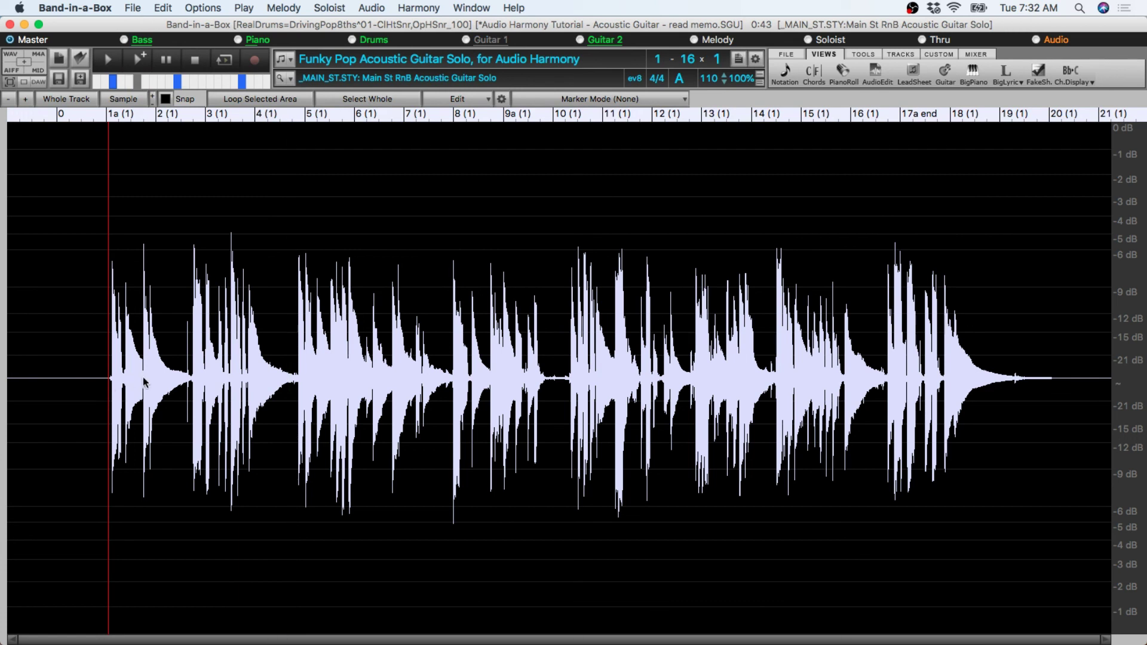
{"action": "left_click", "coordinate": [298, 375]}
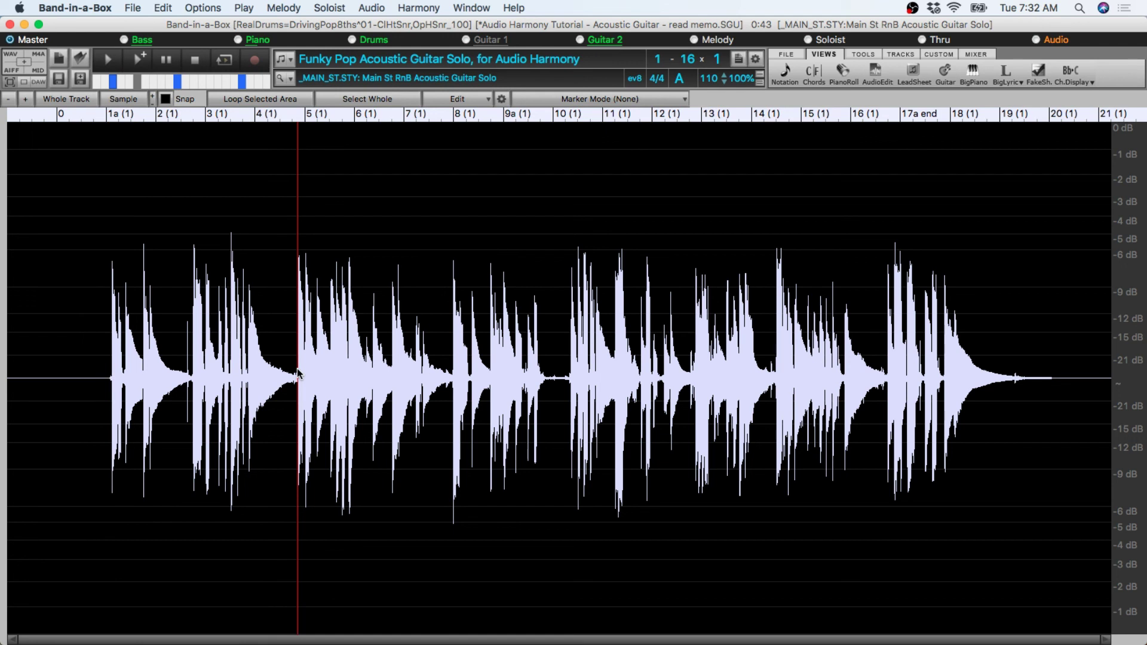
{"action": "key", "text": "space"}
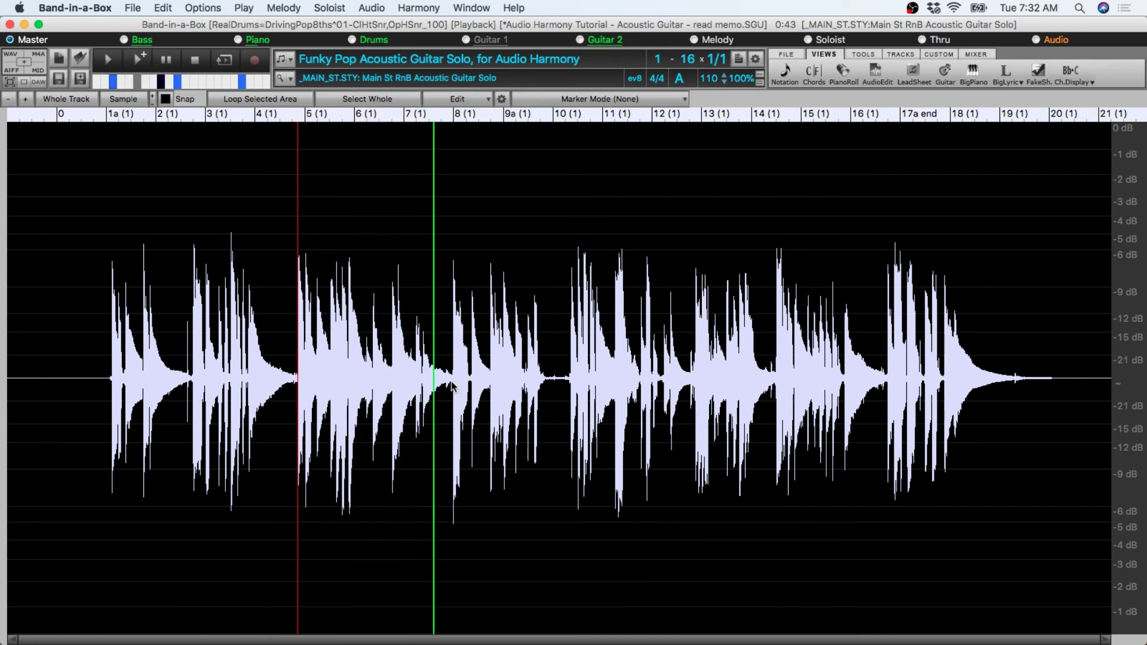
- Harmonize the phrase from late bar 6 to bar 8 using the same one-voice 3rds settings, and play the result from bar 1
{"action": "left_click_drag", "start_coordinate": [453, 385], "coordinate": [390, 398]}
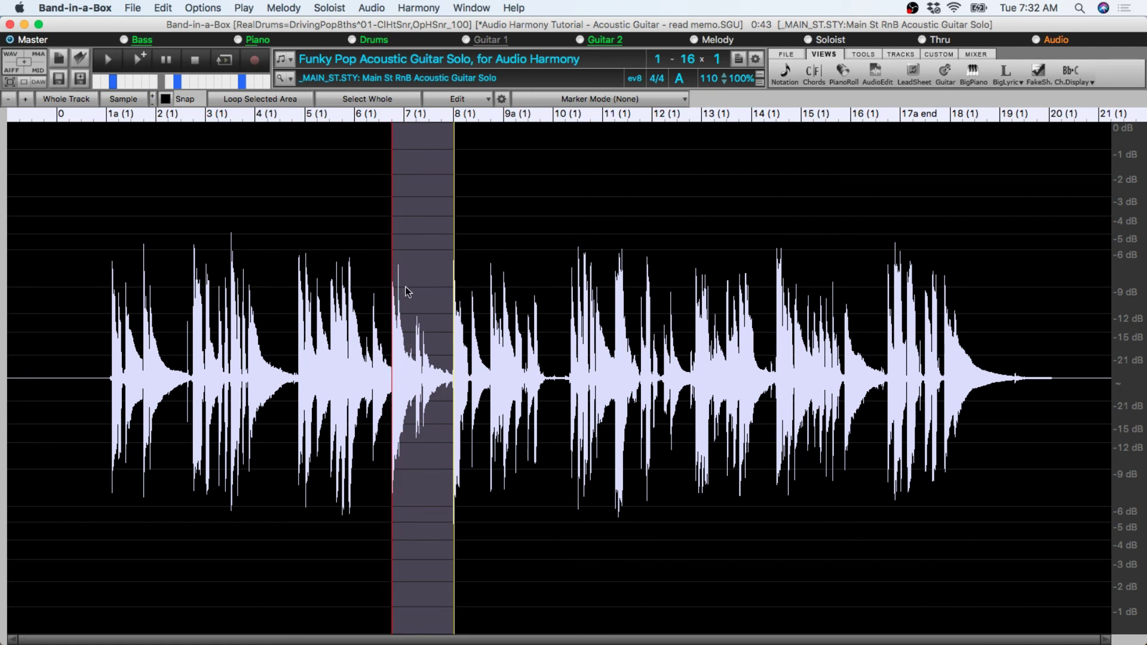
{"action": "left_click", "coordinate": [486, 101]}
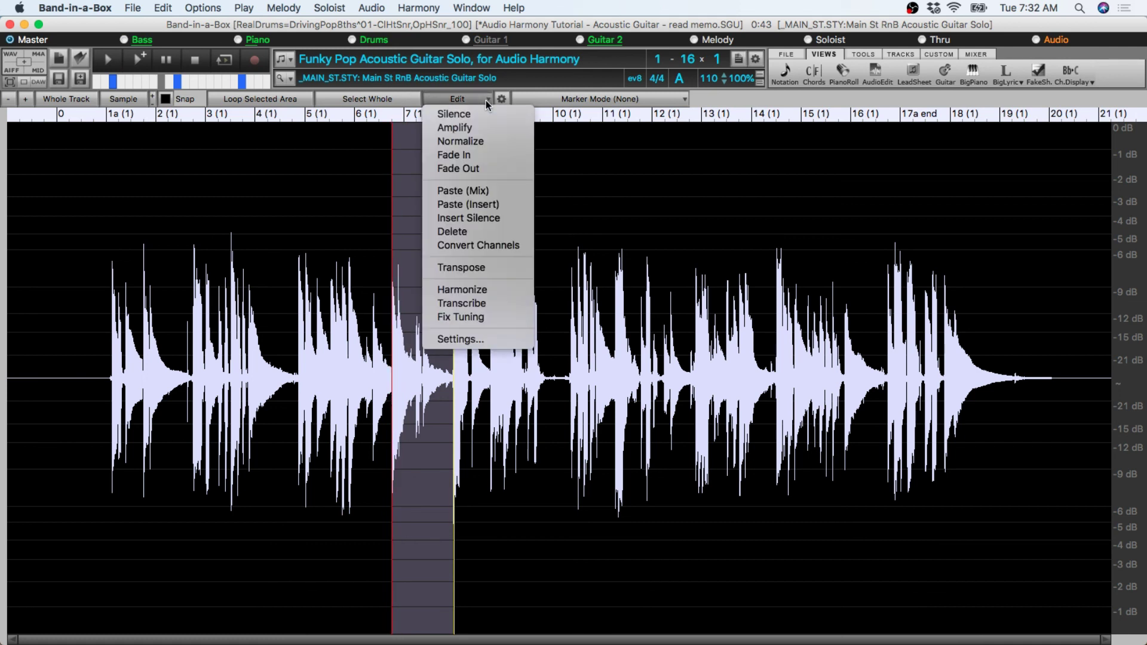
{"action": "left_click", "coordinate": [468, 291]}
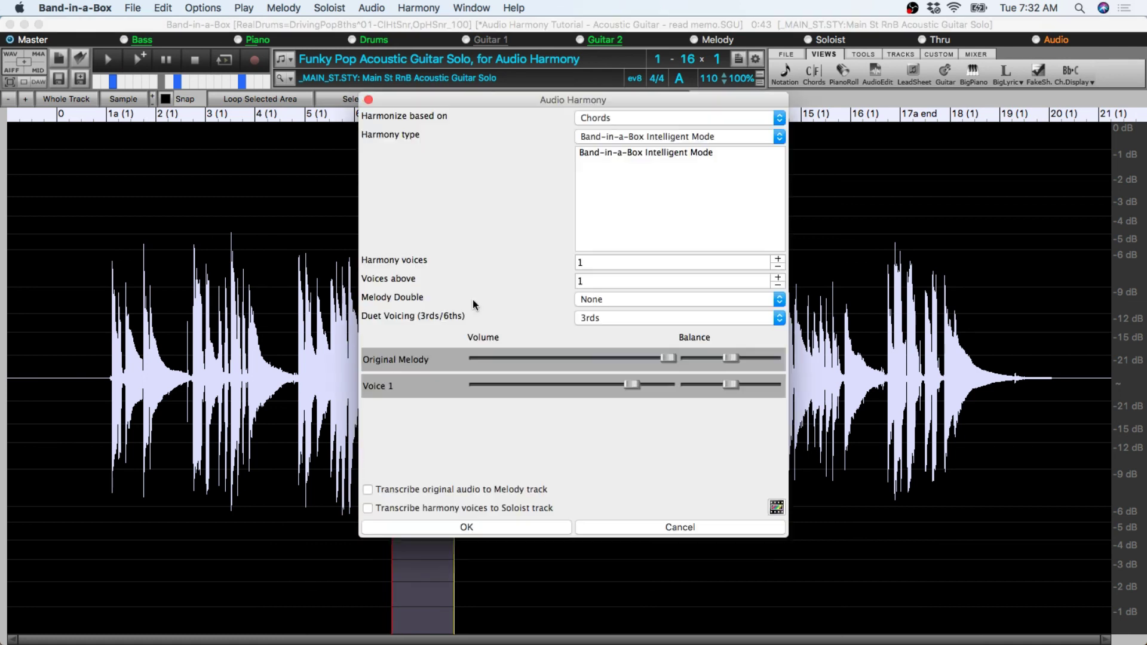
{"action": "left_click", "coordinate": [540, 528]}
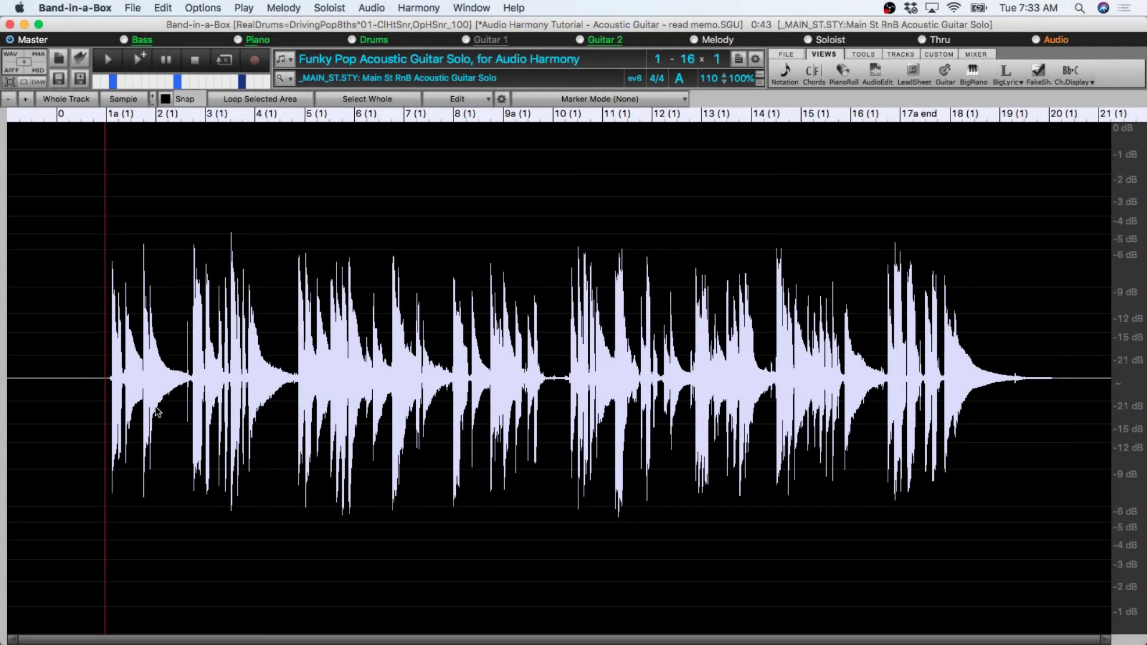
{"action": "key", "text": "space"}
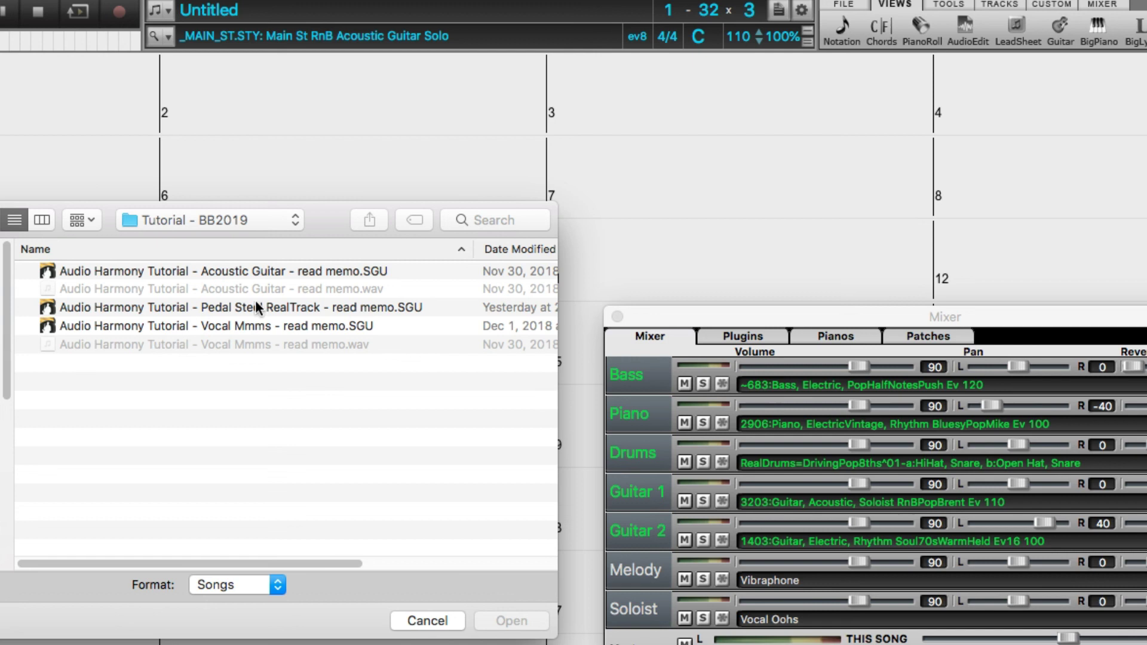
- Open the song Audio Harmony Tutorial - Pedal Steel RealTrack - read memo.SGU, play it, and stop playback at bar 8
{"action": "left_click", "coordinate": [275, 303]}
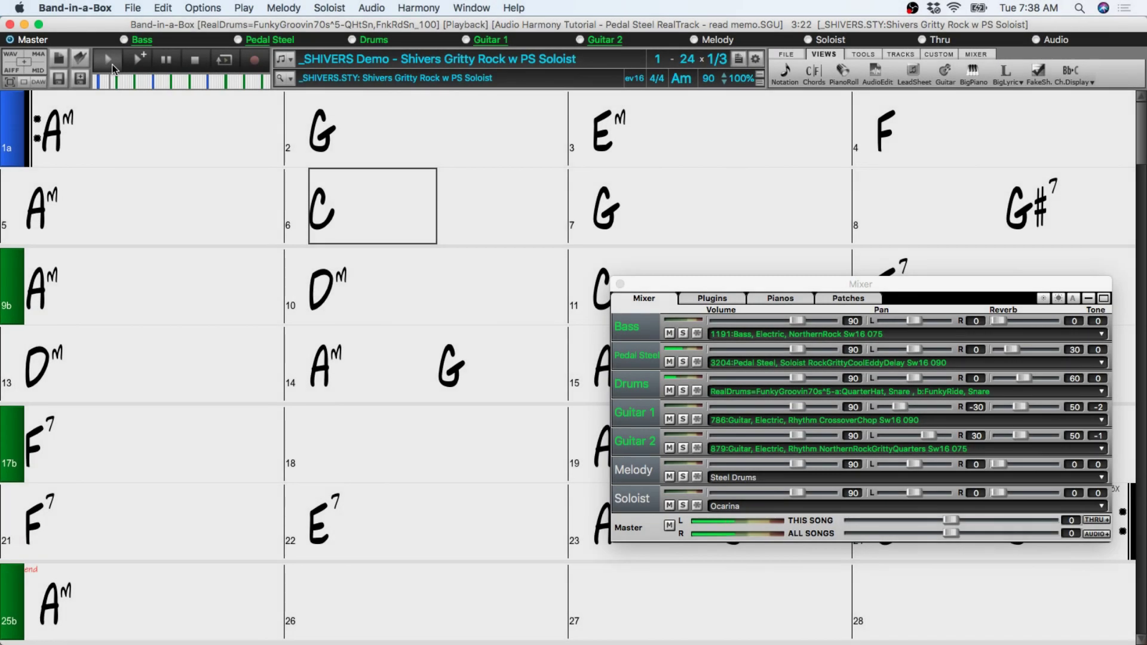
{"action": "left_click", "coordinate": [113, 63]}
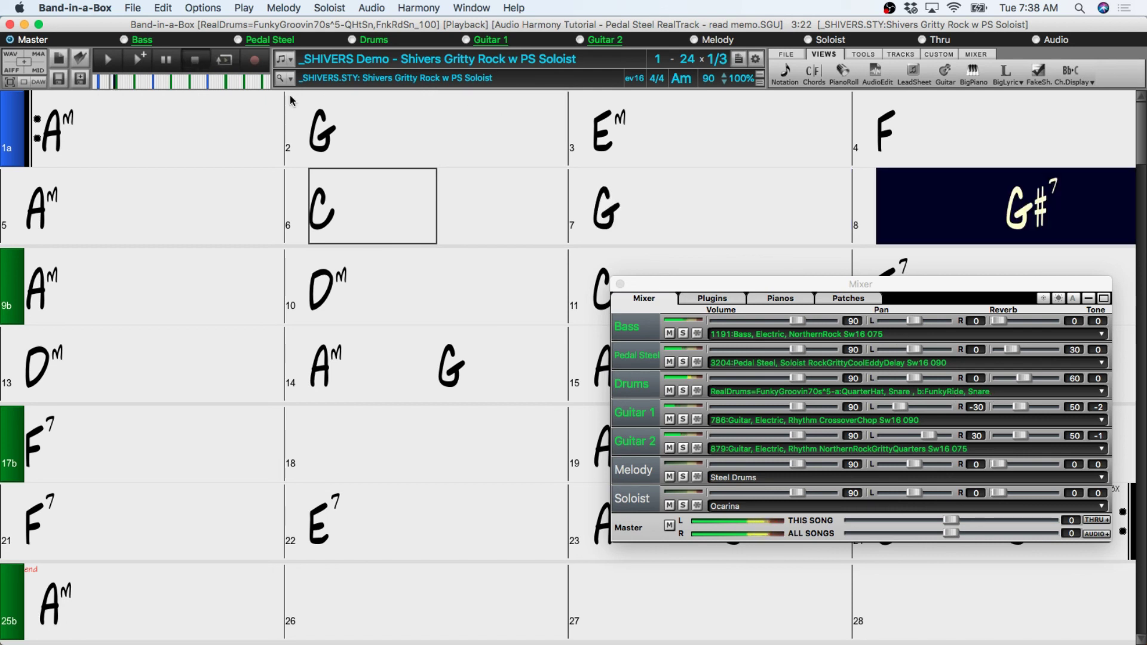
{"action": "key", "text": "Escape"}
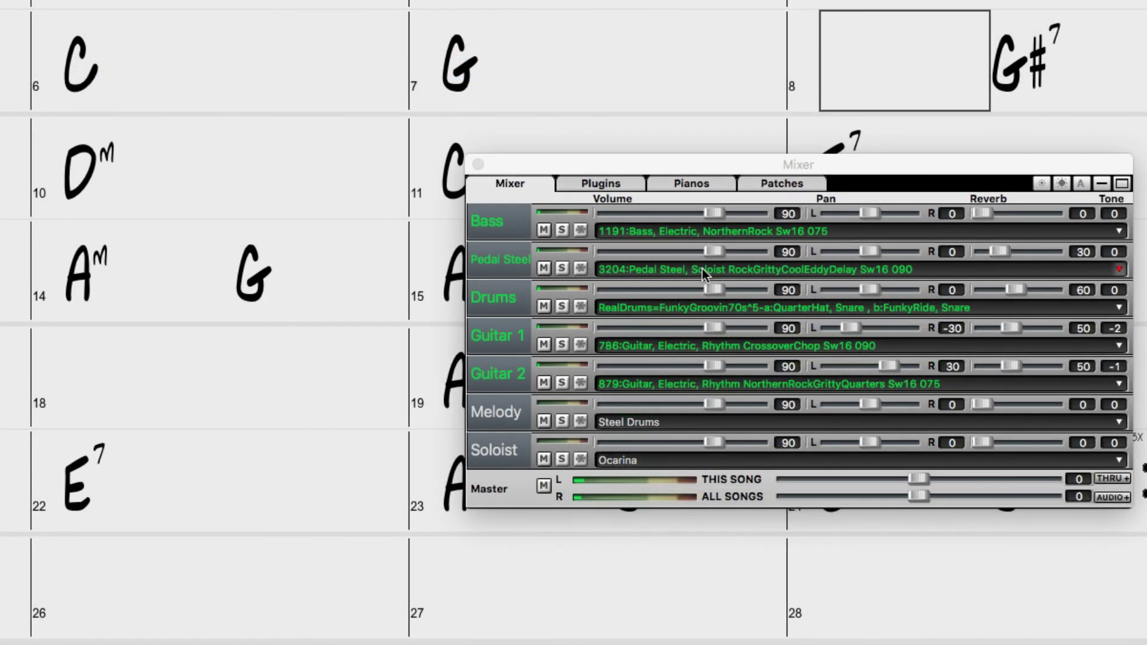
- Save the Pedal Steel track as an AIFF file in the Tutorial - BB2019 folder, basing its name on the tutorial song's file name
{"action": "right_click", "coordinate": [788, 362]}
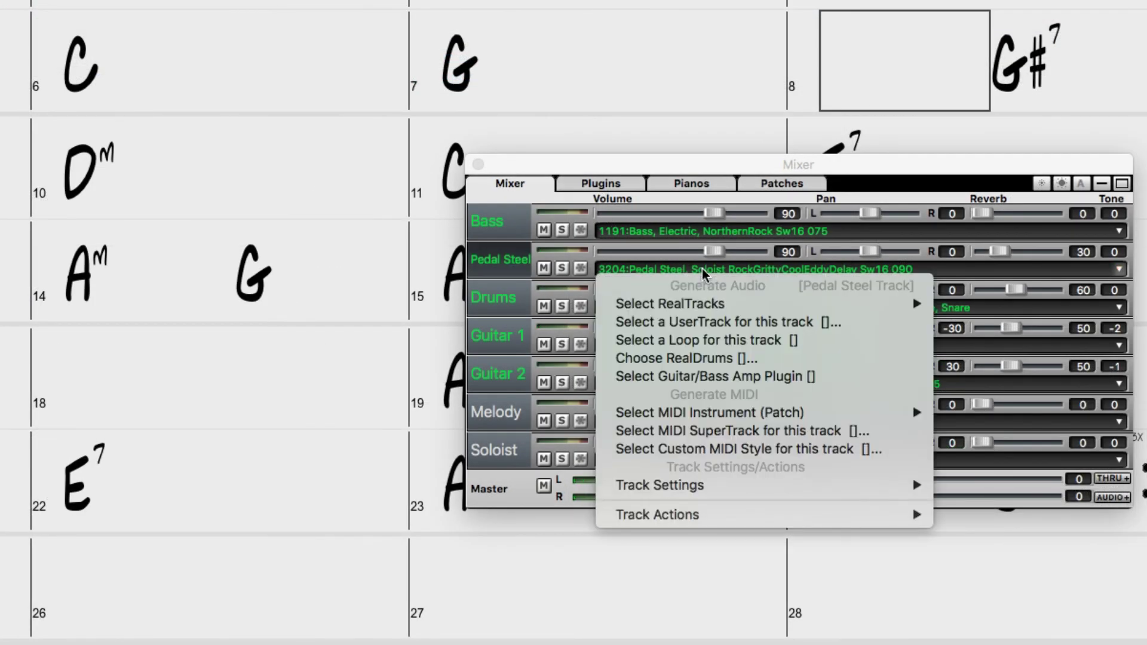
{"action": "mouse_move", "coordinate": [658, 515]}
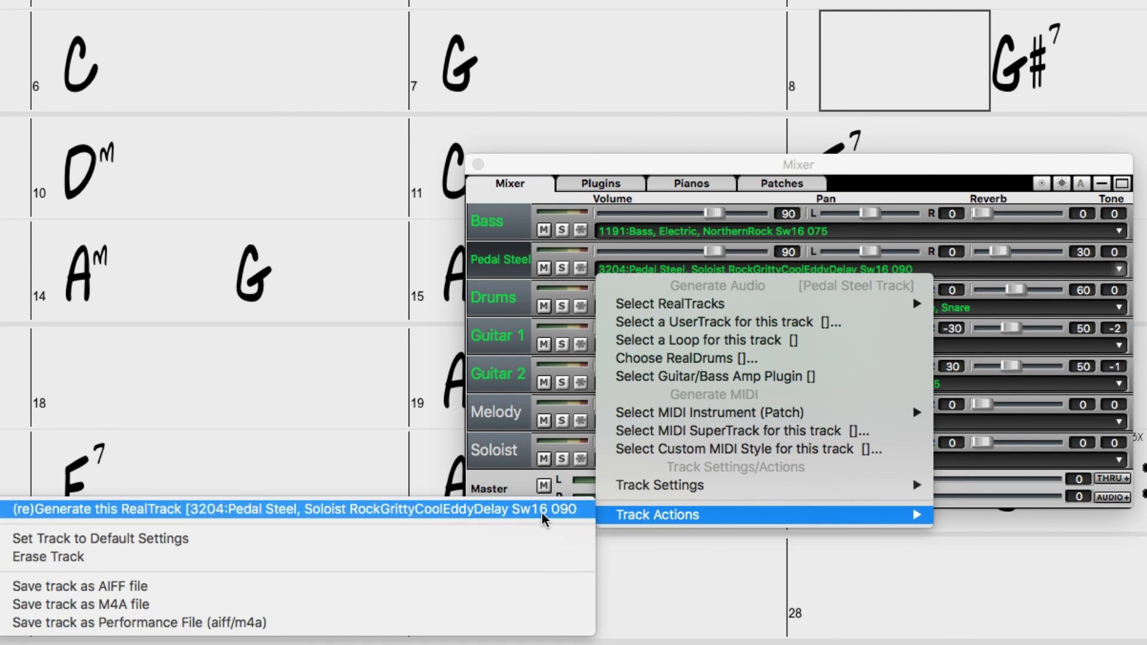
{"action": "left_click", "coordinate": [454, 583]}
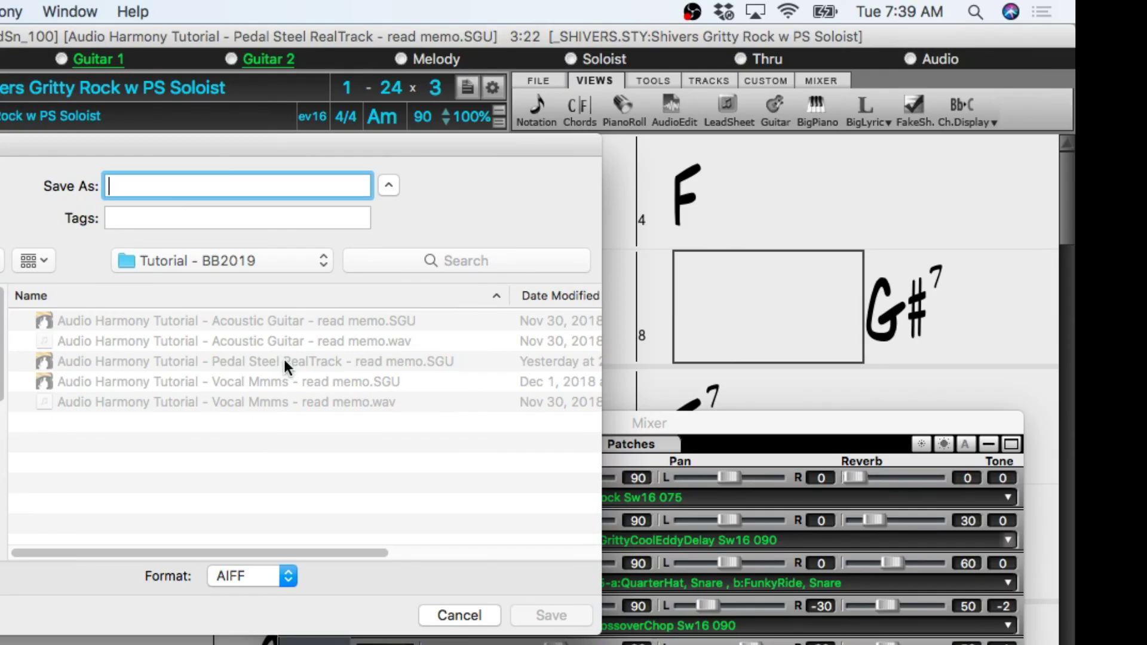
{"action": "left_click_drag", "start_coordinate": [321, 187], "coordinate": [454, 200]}
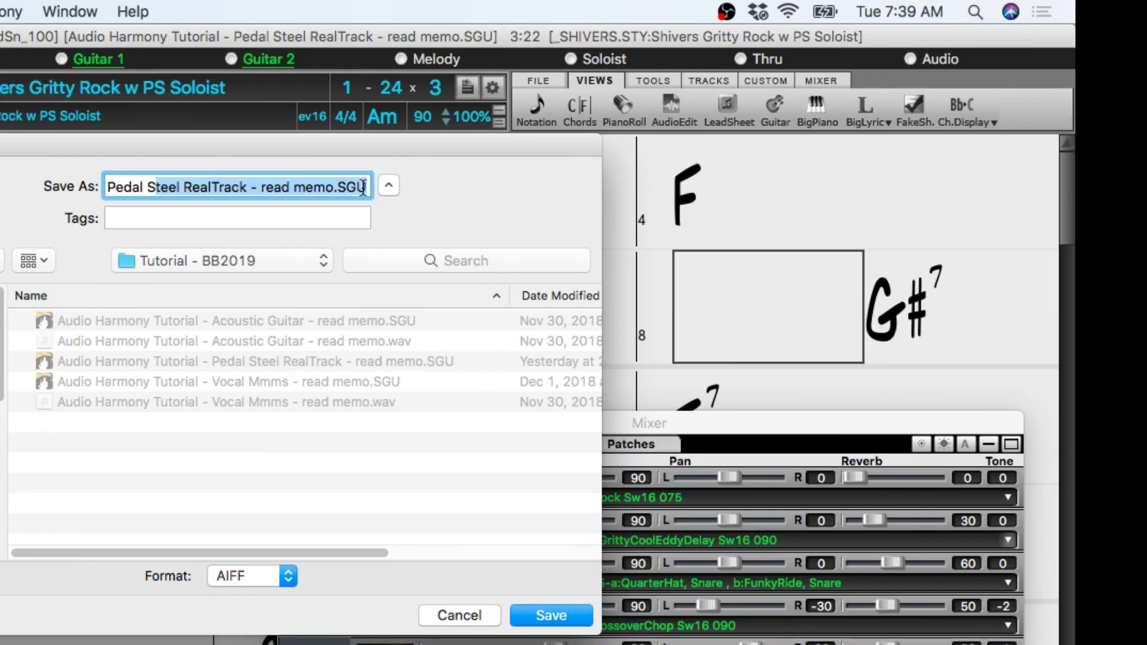
{"action": "key", "text": "Right"}
{"action": "key", "text": "Left"}
{"action": "key", "text": "Left"}
{"action": "key", "text": "Left"}
{"action": "key", "text": "Left"}
{"action": "key", "text": "Left"}
{"action": "key", "text": "Left"}
{"action": "key", "text": "Left"}
{"action": "key", "text": "Left"}
{"action": "key", "text": "Left"}
{"action": "key", "text": "Left"}
{"action": "key", "text": "Left"}
{"action": "key", "text": "Left"}
{"action": "key", "text": "Left"}
{"action": "key", "text": "Left"}
{"action": "key", "text": "Left"}
{"action": "key", "text": "Left"}
{"action": "key", "text": "Left"}
{"action": "key", "text": "Left"}
{"action": "key", "text": "Left"}
{"action": "key", "text": "Left"}
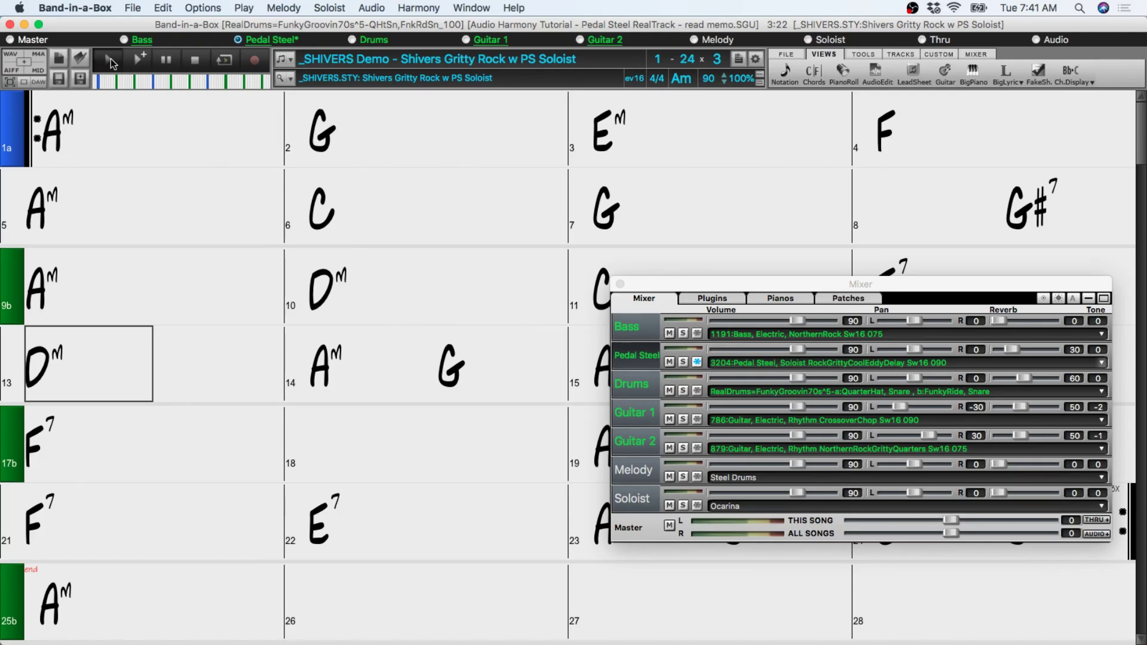
- Play the song and compare the Audio track with the Pedal Steel track by soloing each one, ending with the solo off
{"action": "left_click", "coordinate": [109, 59]}
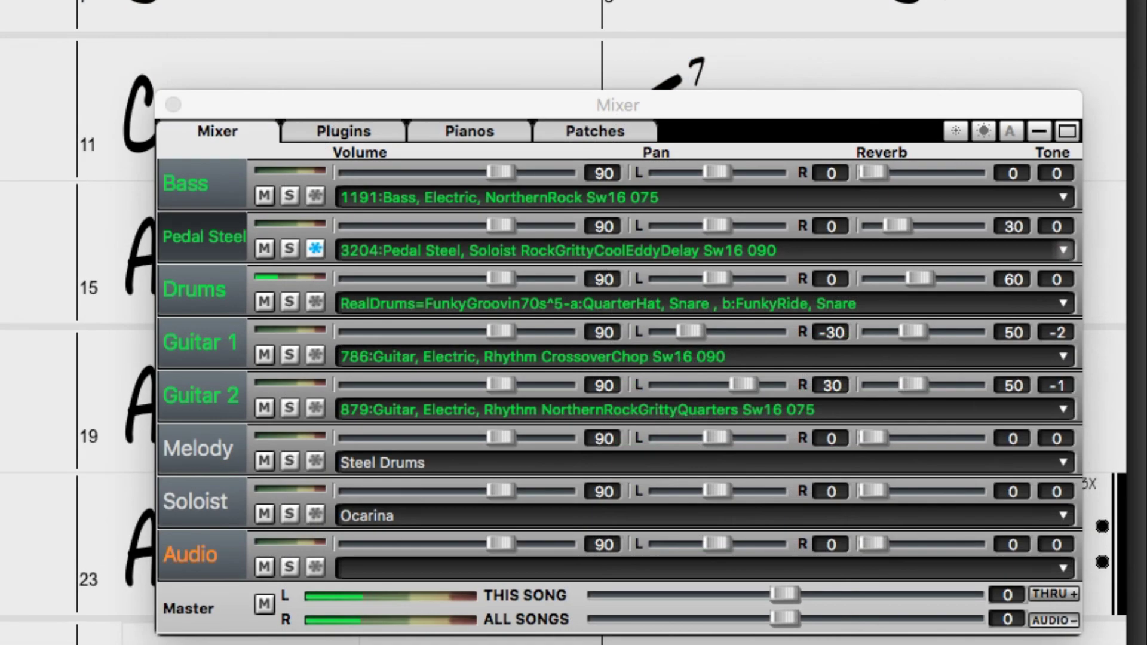
{"action": "left_click", "coordinate": [291, 566]}
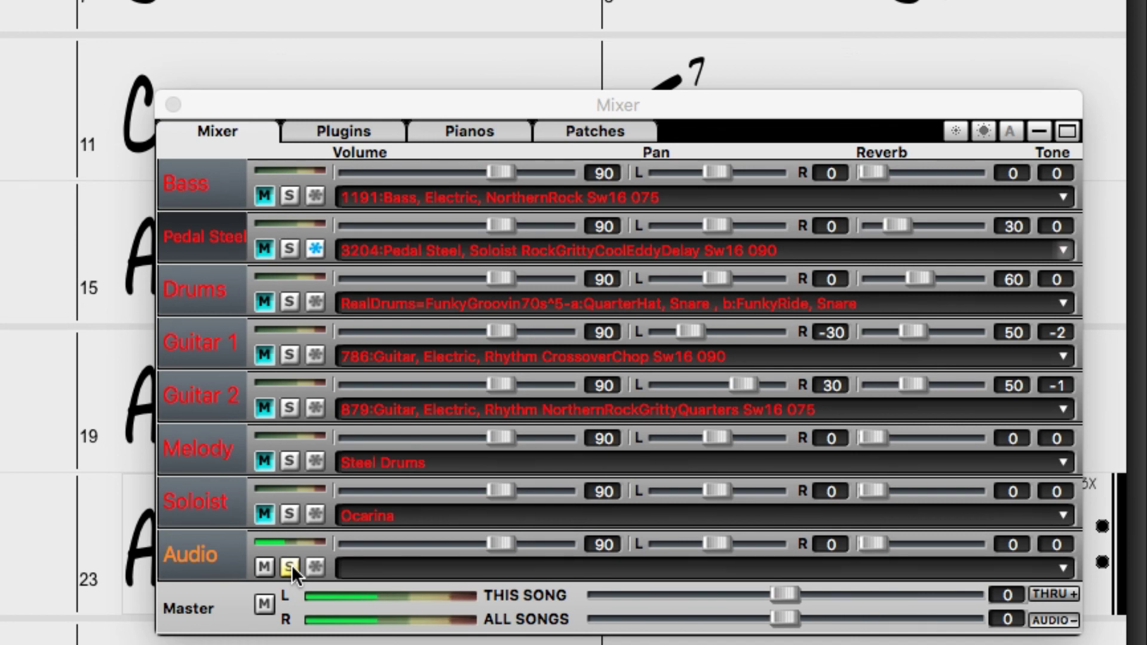
{"action": "left_click", "coordinate": [292, 246]}
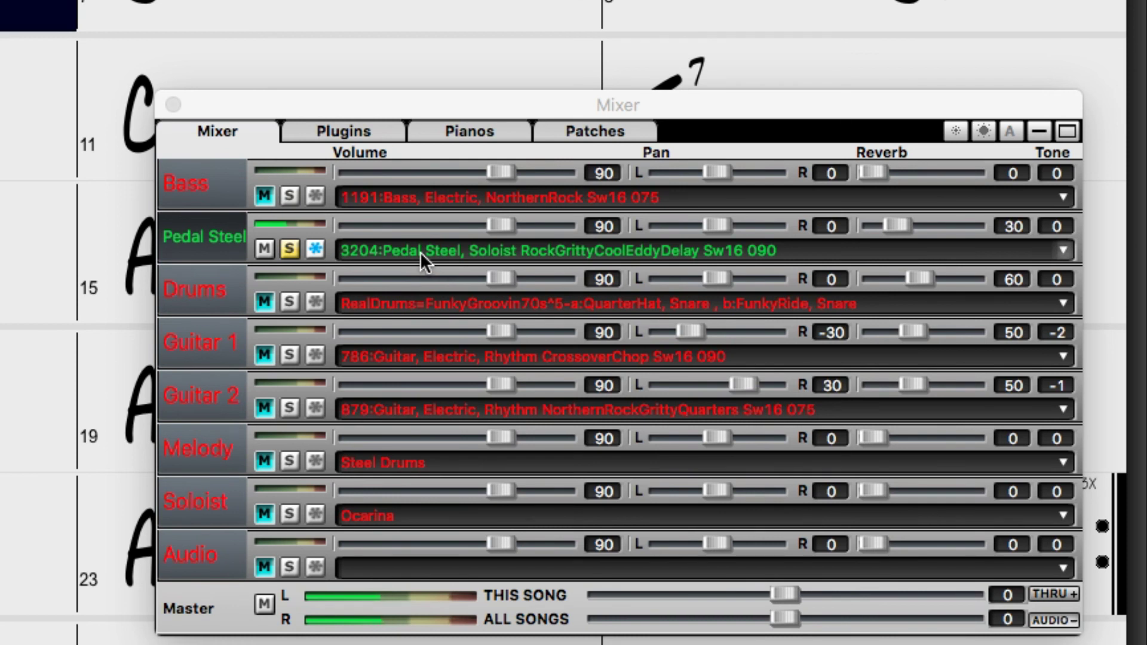
{"action": "left_click", "coordinate": [289, 249]}
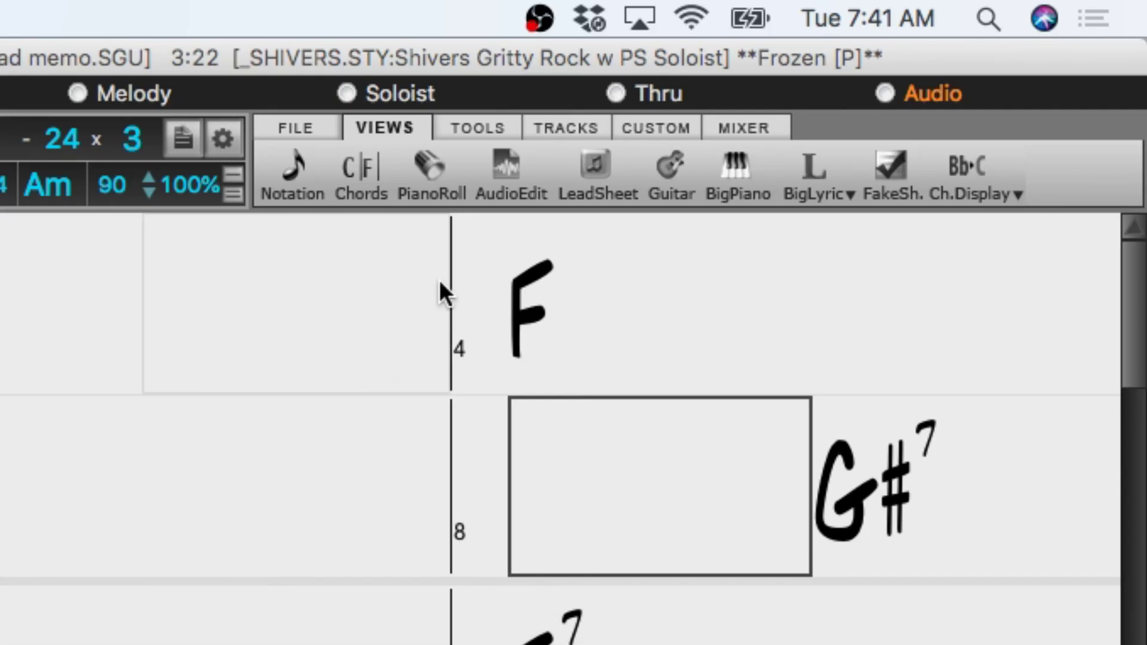
- Harmonize the pedal steel audio with 1 voice above in 3rds, original melody volume at minimum, transcribing the original to Melody and harmony to Soloist
{"action": "left_click", "coordinate": [508, 173]}
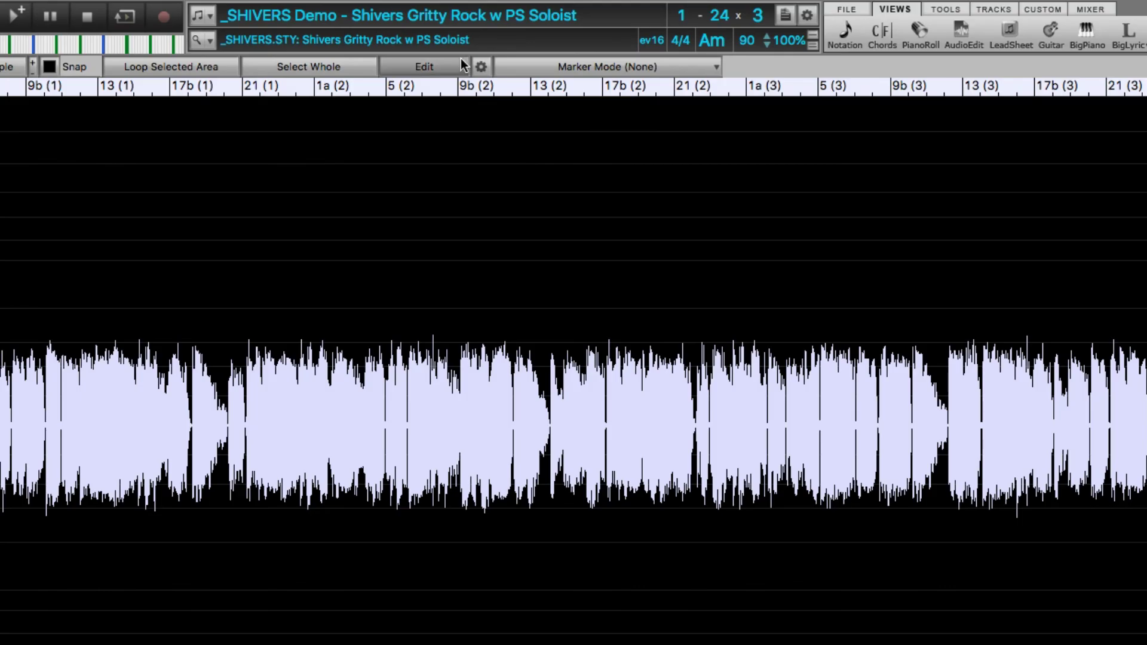
{"action": "left_click", "coordinate": [463, 66]}
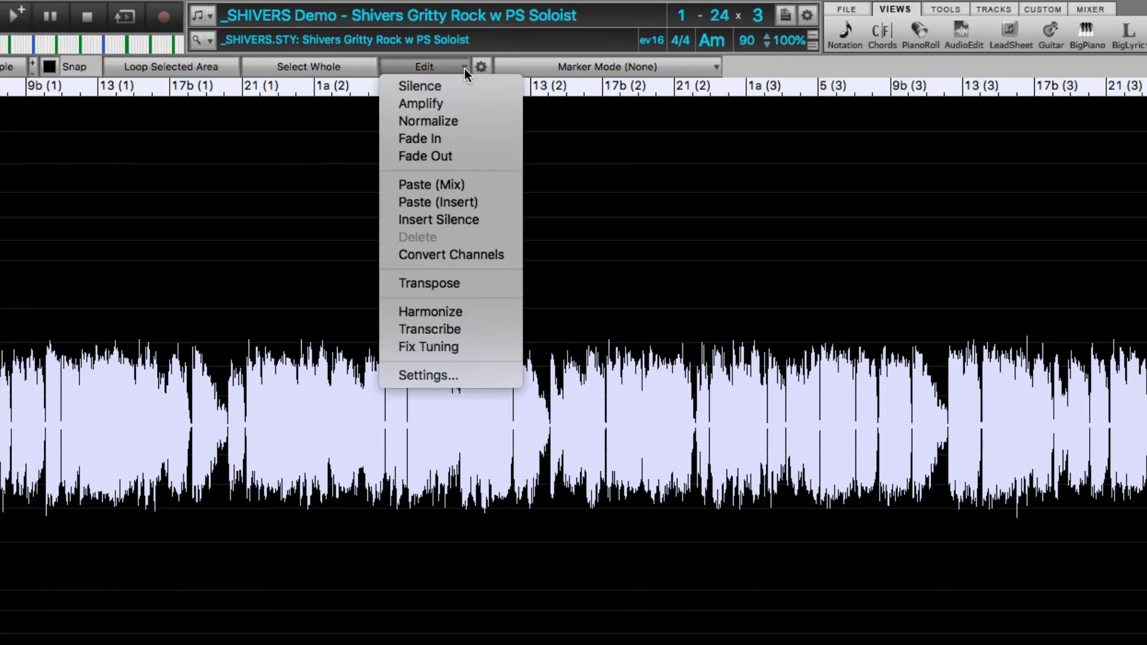
{"action": "left_click", "coordinate": [453, 317]}
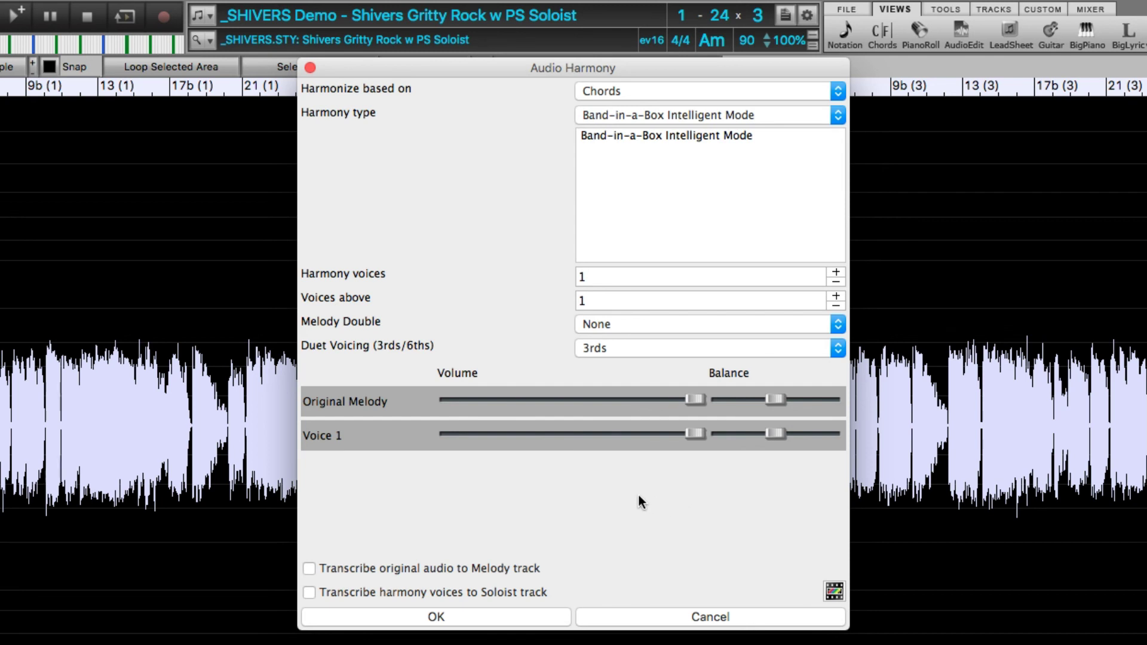
{"action": "left_click_drag", "start_coordinate": [693, 399], "coordinate": [446, 399]}
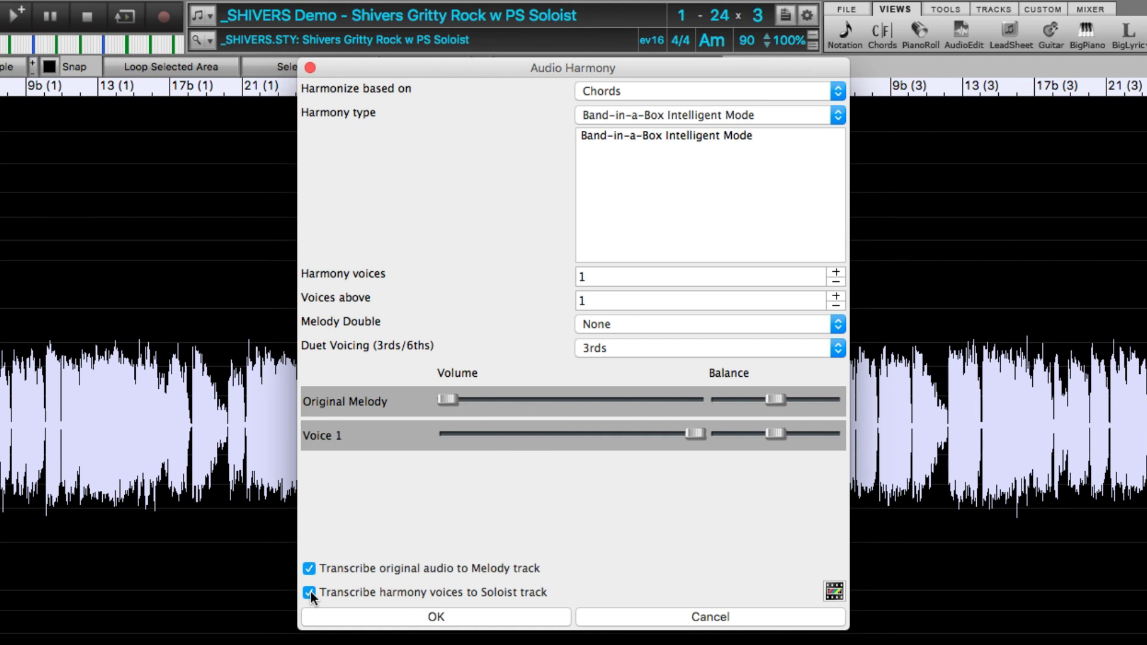
{"action": "left_click", "coordinate": [499, 620]}
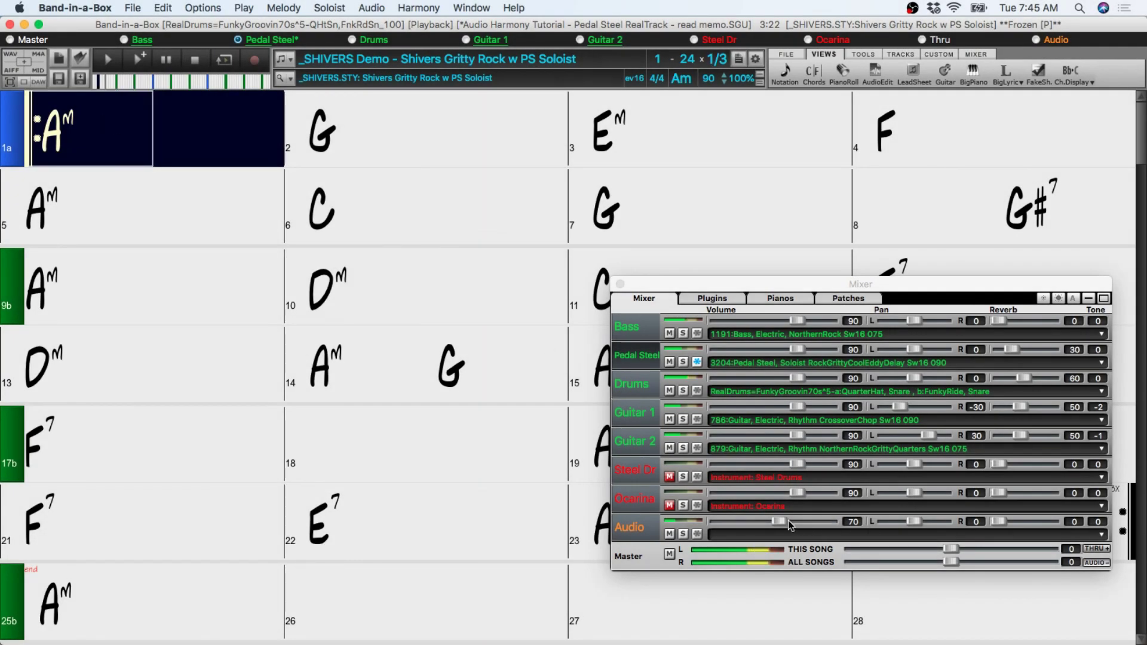
- Set the Audio track's volume to 69 and pan to 25, and the Pedal Steel track's pan to -28
{"action": "left_click", "coordinate": [780, 522]}
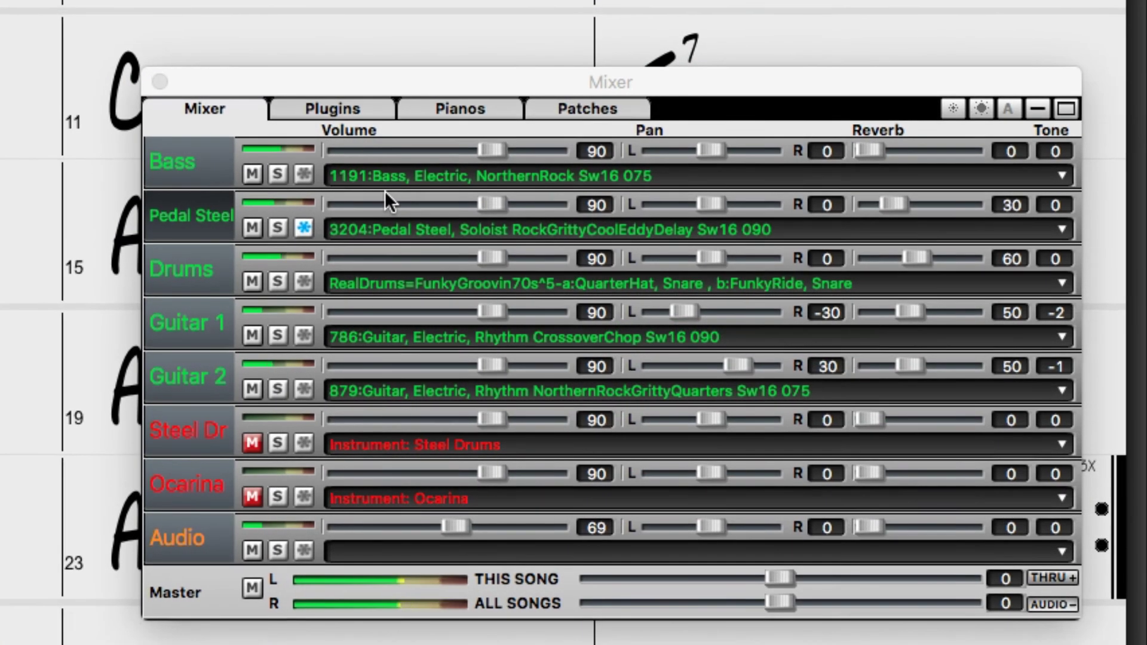
{"action": "left_click_drag", "start_coordinate": [712, 199], "coordinate": [684, 197]}
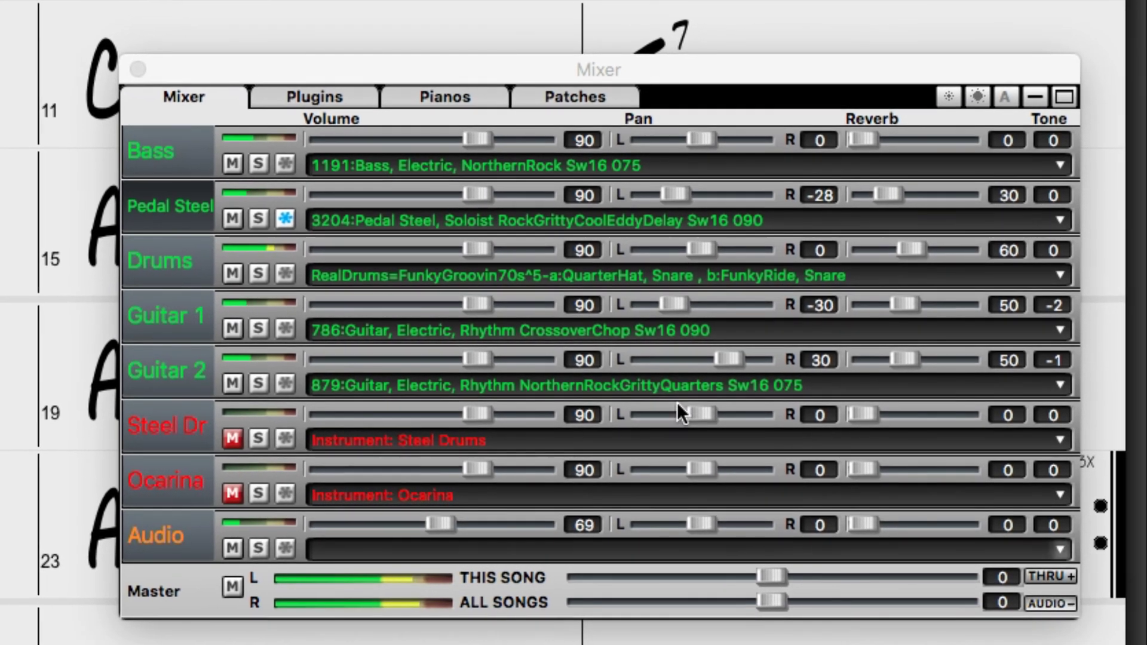
{"action": "left_click", "coordinate": [711, 524]}
{"action": "left_click_drag", "start_coordinate": [709, 521], "coordinate": [725, 519]}
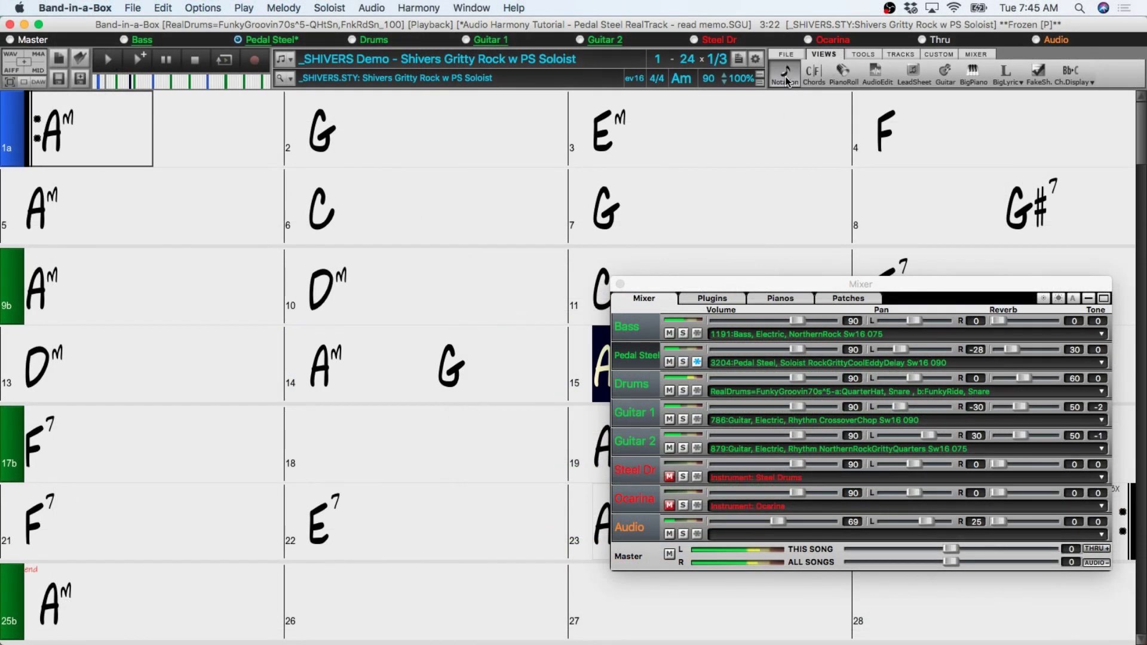
- Follow the playback in the notation view, switching the displayed part, and return to the chord sheet with the mixer shown
{"action": "left_click", "coordinate": [729, 7]}
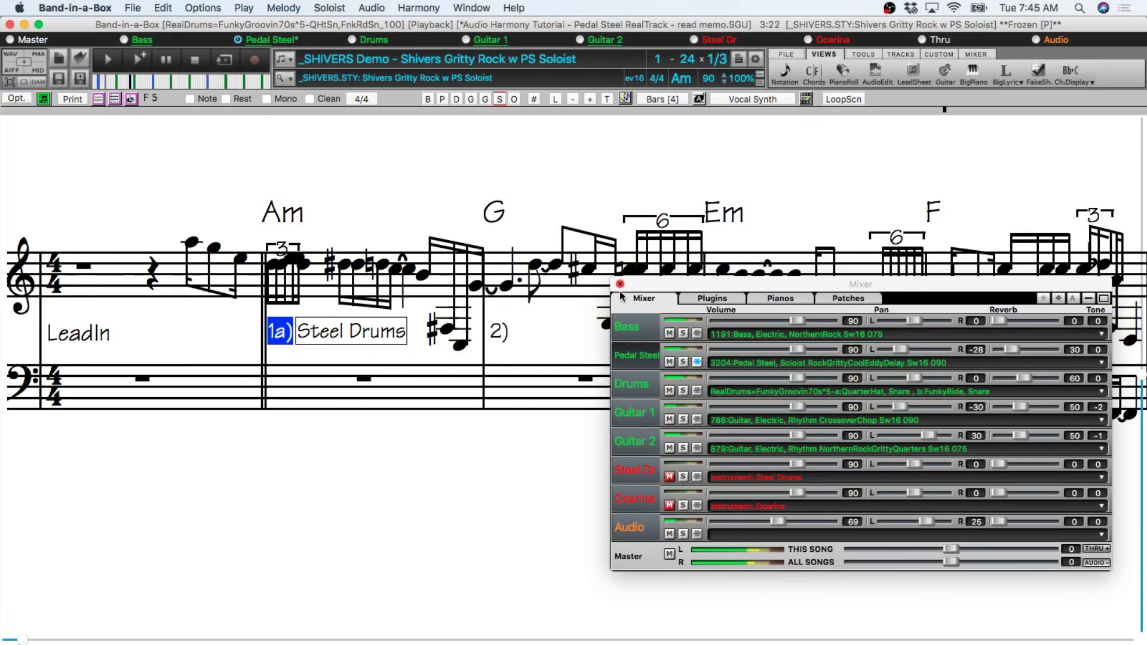
{"action": "left_click", "coordinate": [471, 140]}
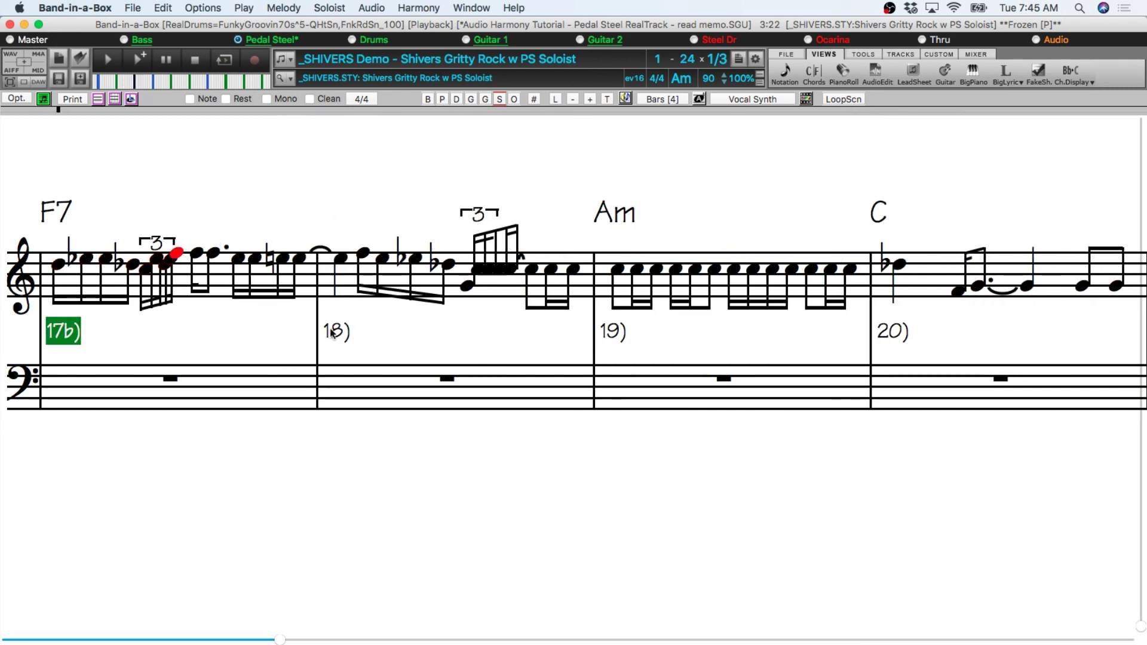
{"action": "left_click", "coordinate": [442, 99]}
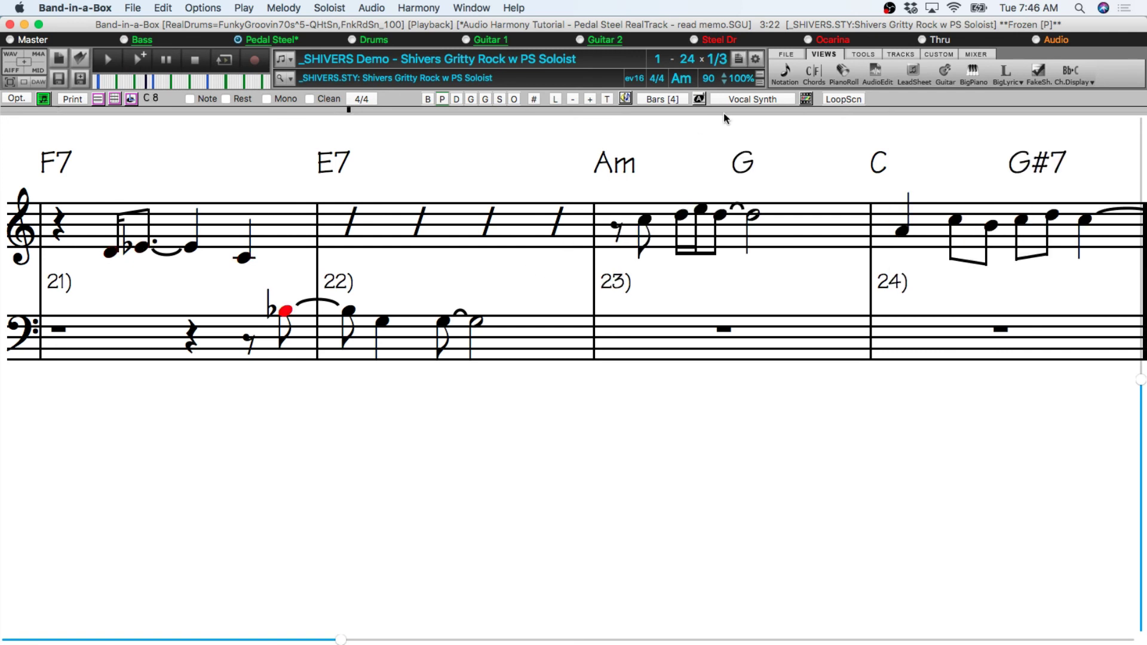
{"action": "left_click", "coordinate": [812, 77]}
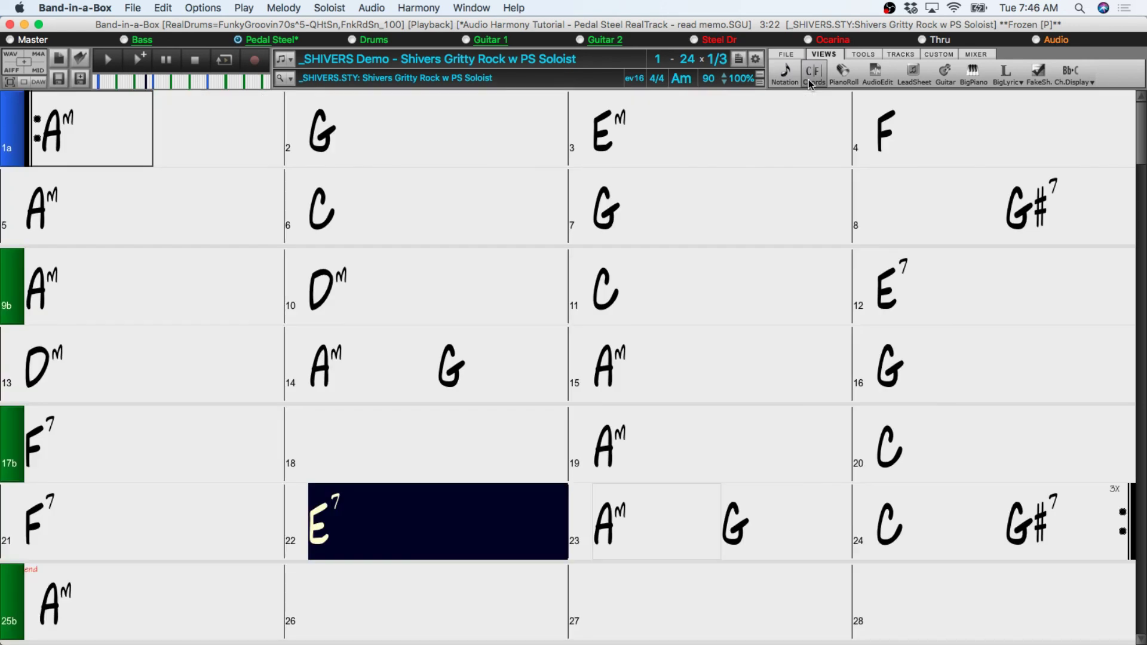
{"action": "left_click", "coordinate": [981, 56]}
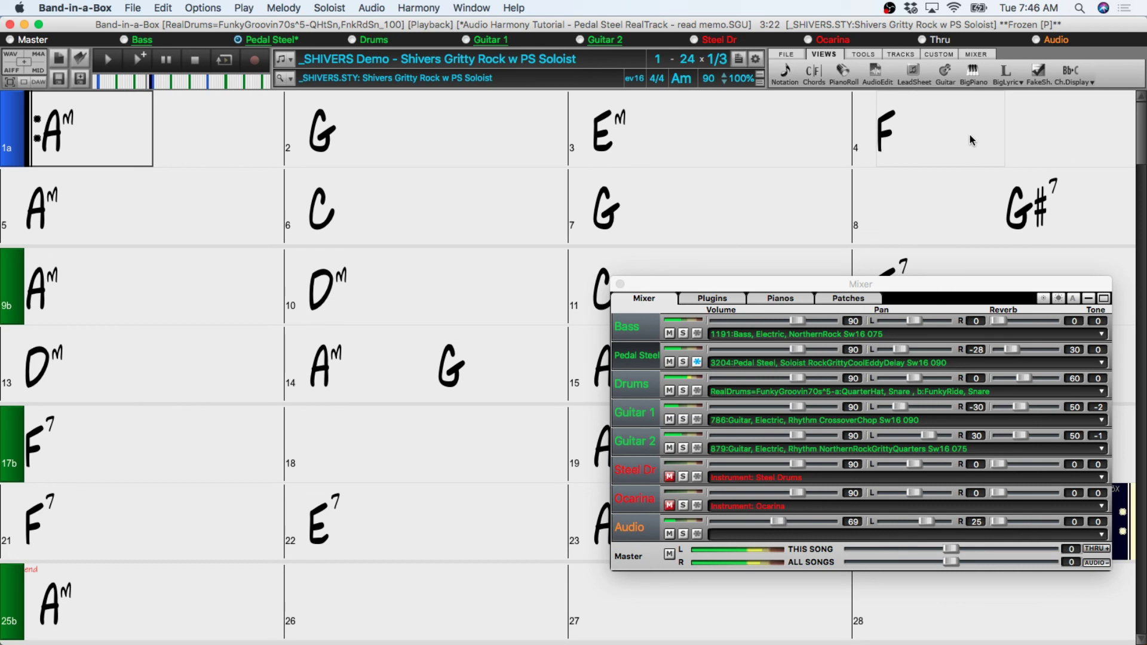